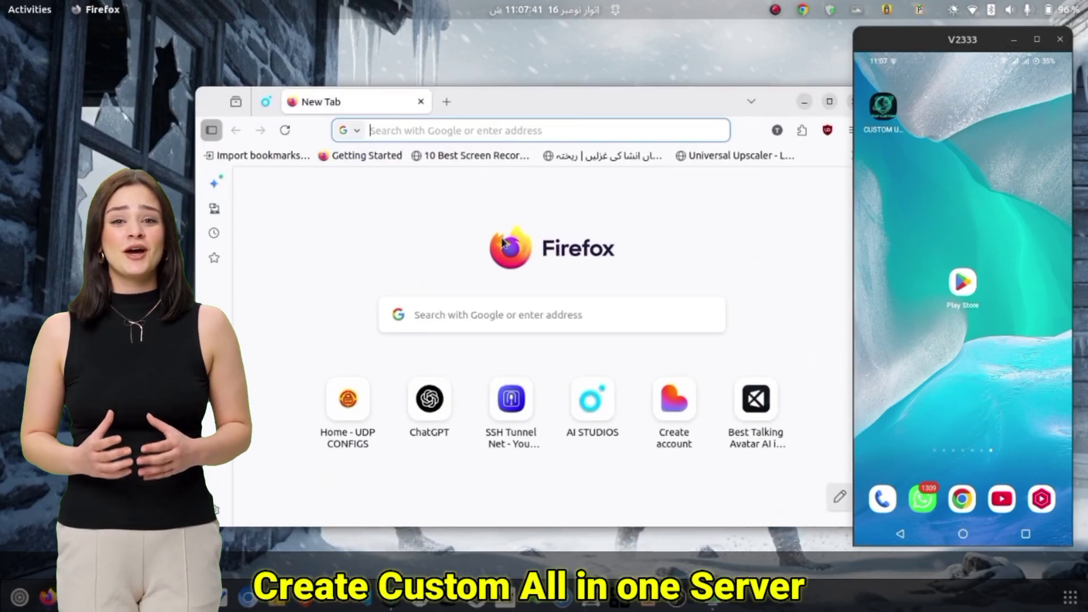
Search Firefox for 'ssh tunnel' and open the ssh-tunnel.net result.
text(ssh )
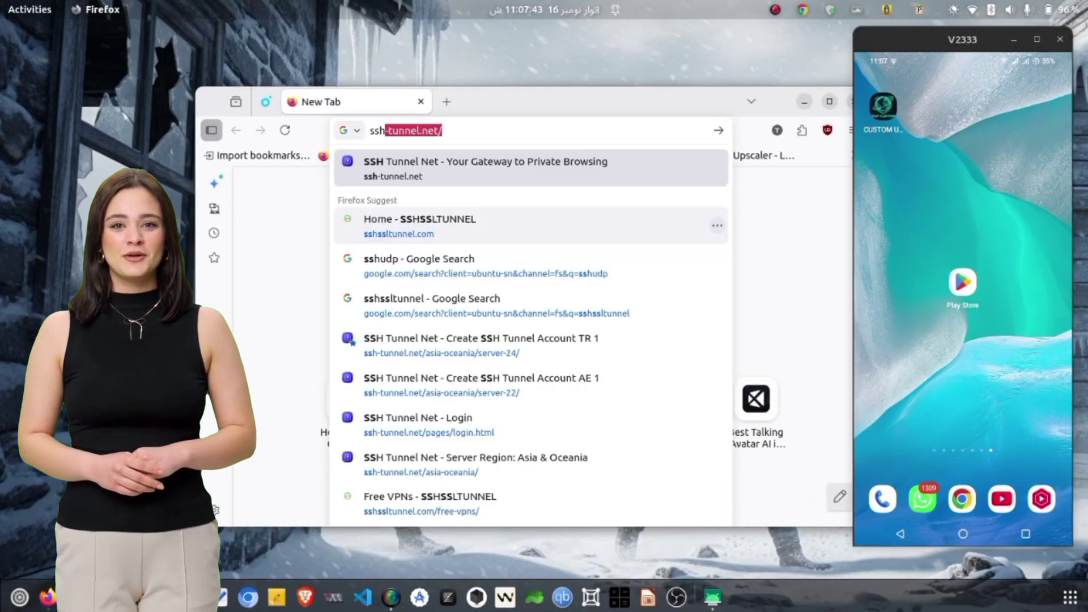
text(tunnel)
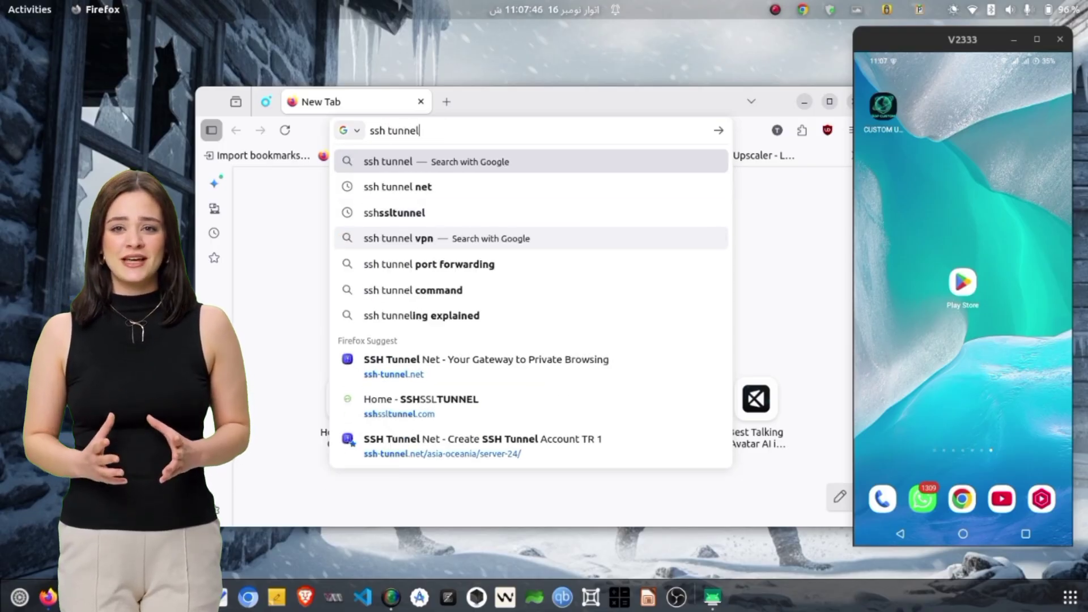
key(Escape)
key(Return)
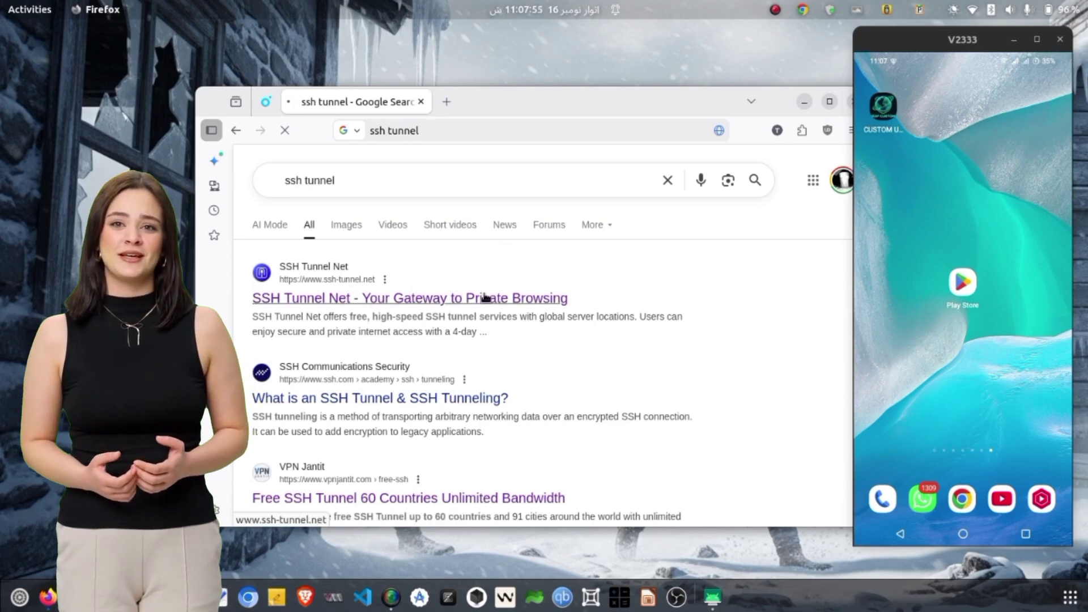
click(484, 297)
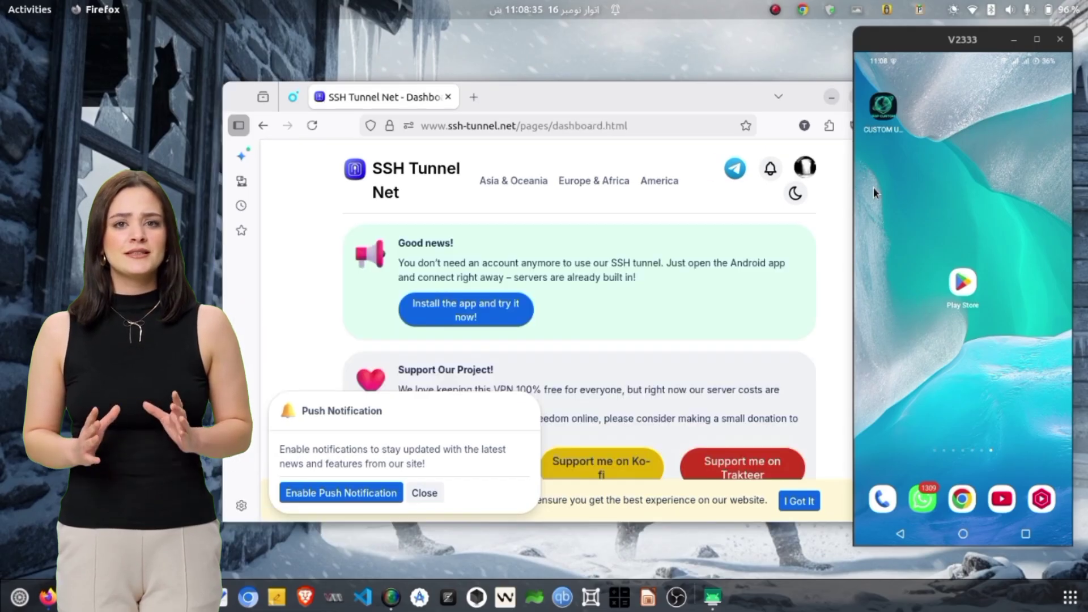
Dismiss the notification prompt and ad, then select the TR 1 server under Asia & Oceania.
click(436, 494)
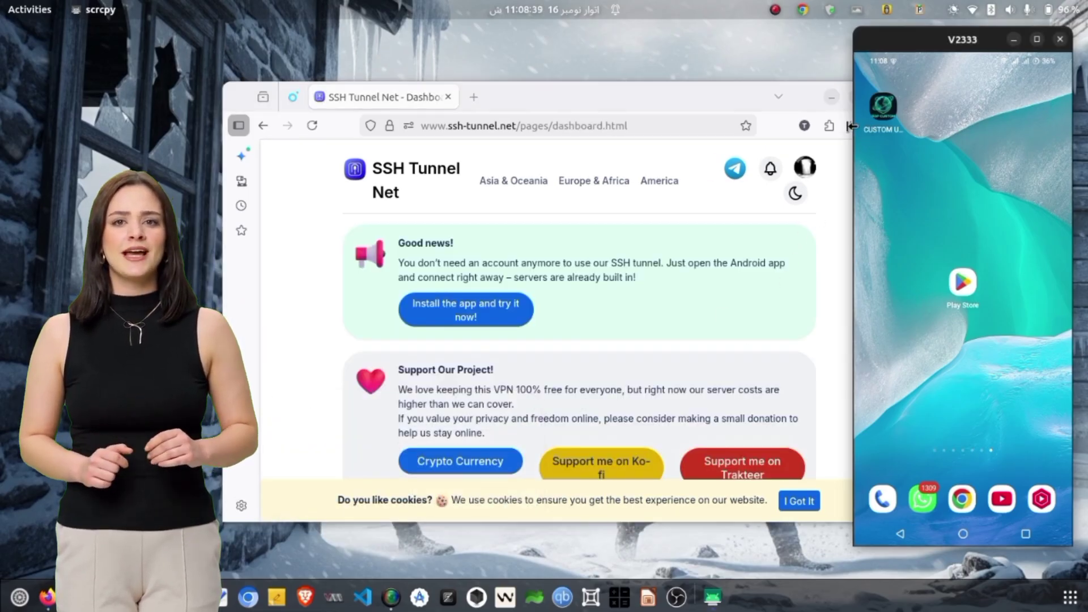
drag(785, 94, 774, 94)
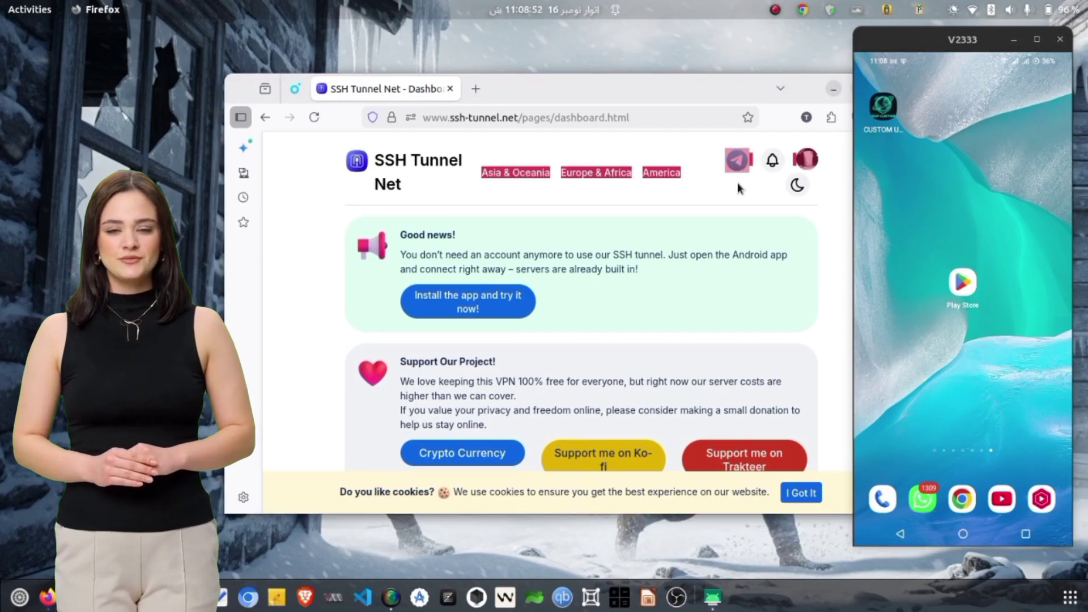
click(517, 174)
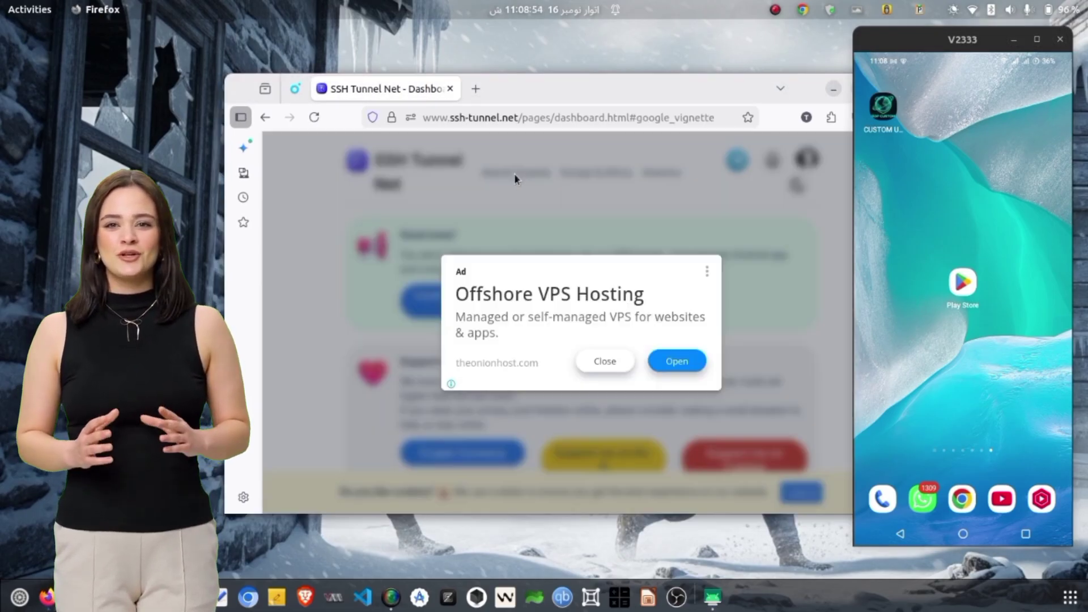
click(603, 362)
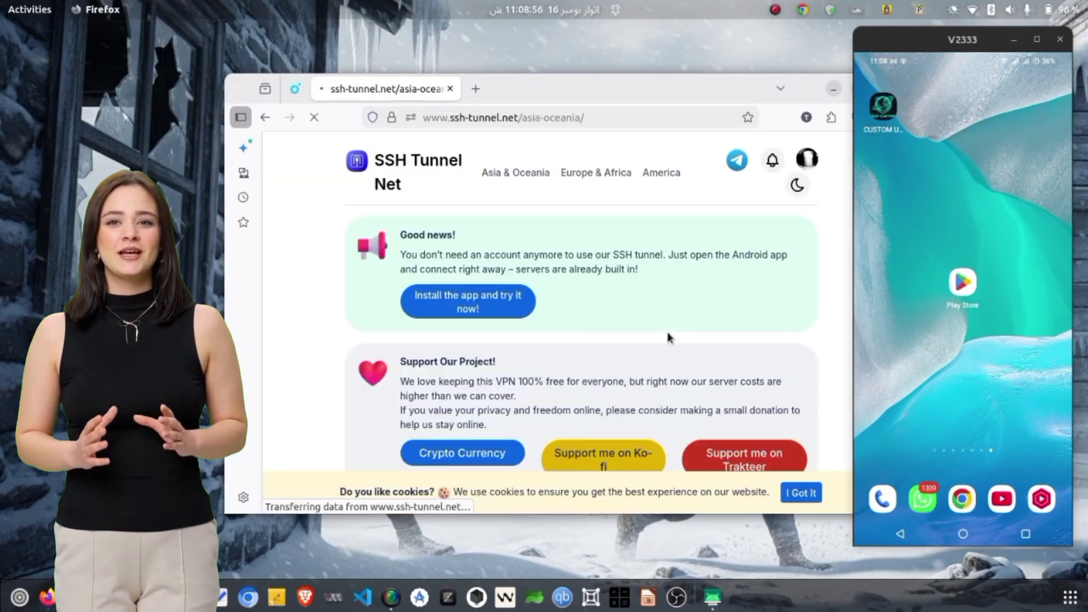
scroll(668, 335, down, 15)
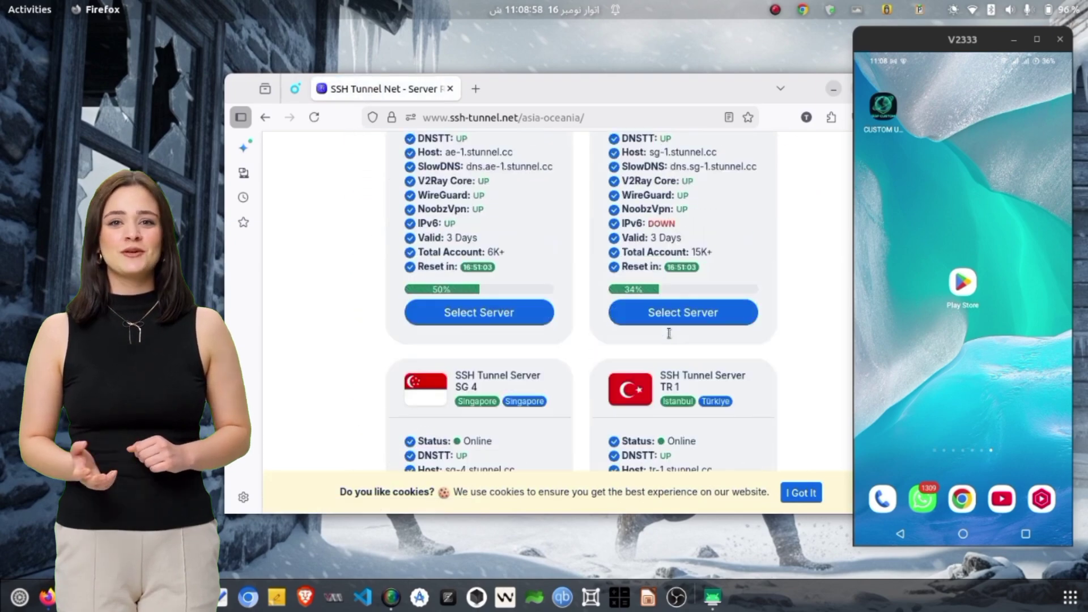
scroll(669, 334, down, 4)
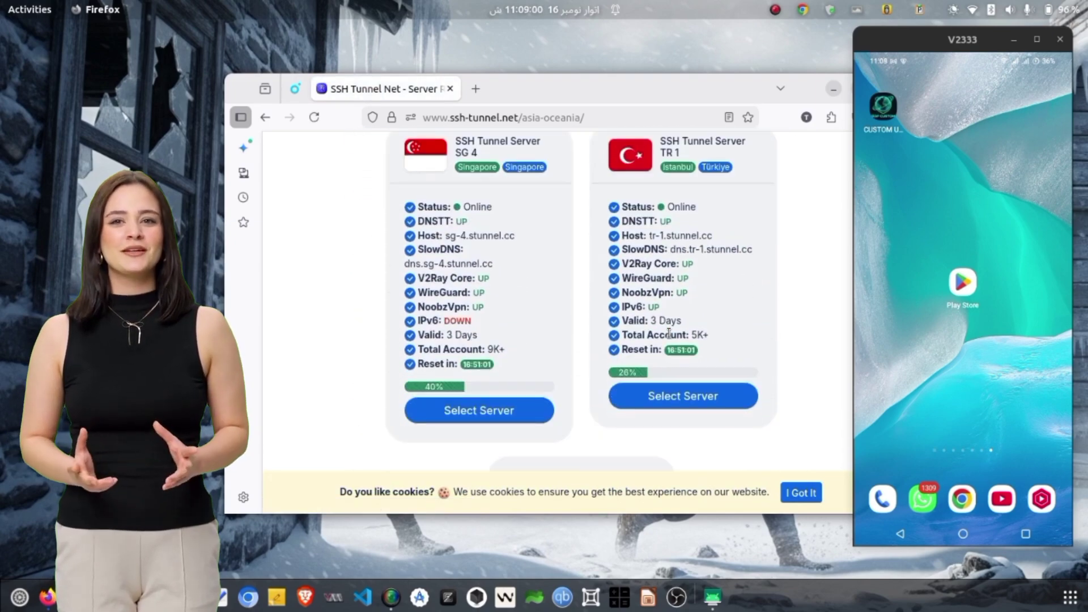
click(693, 399)
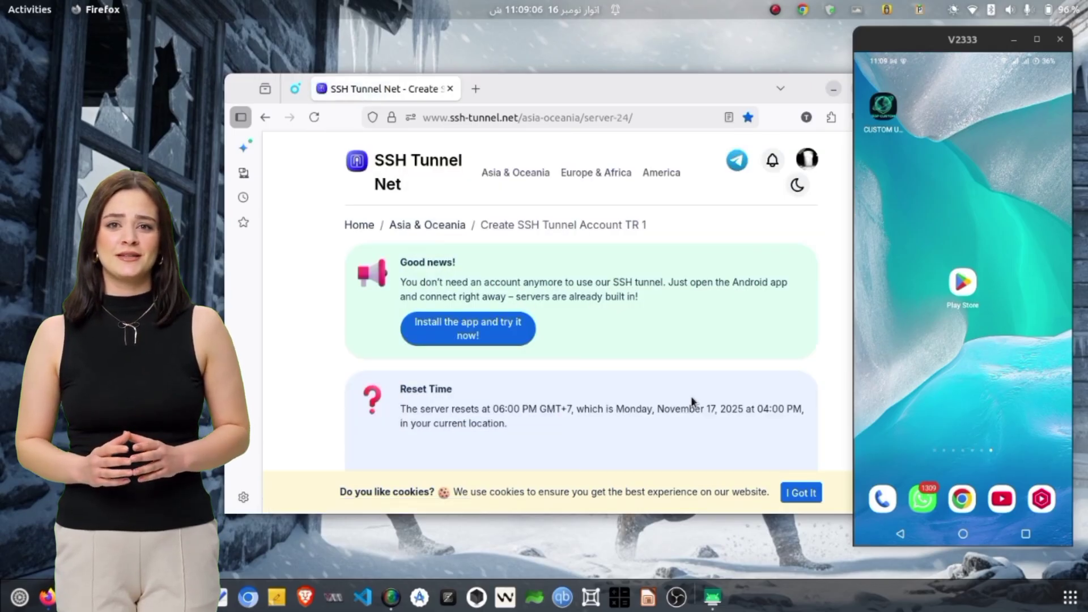
Scroll the TR 1 account page and wait for the countdown message to finish.
scroll(692, 401, down, 15)
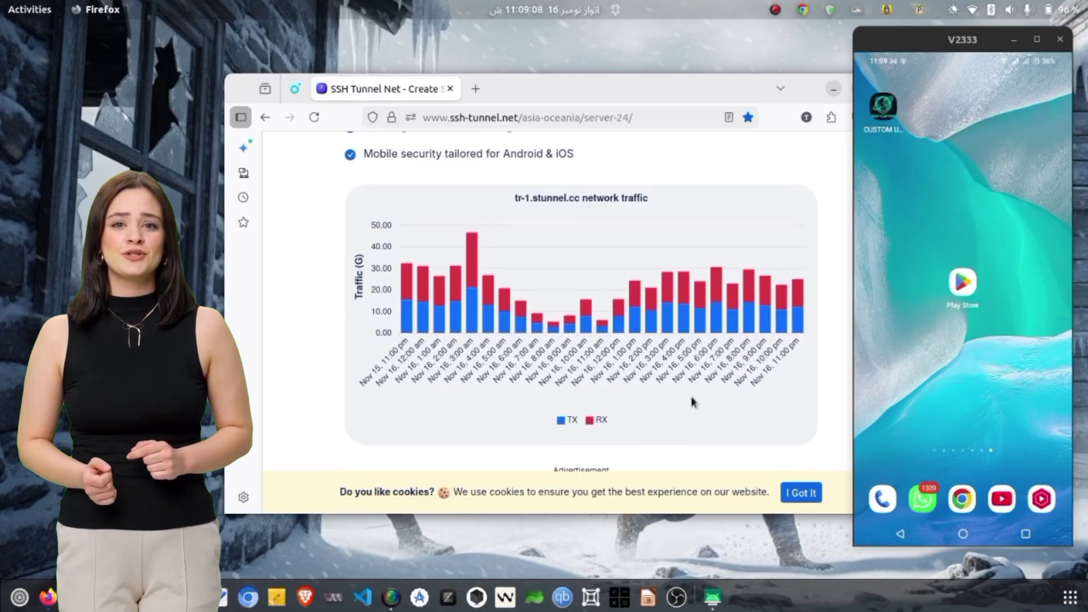
scroll(692, 401, down, 10)
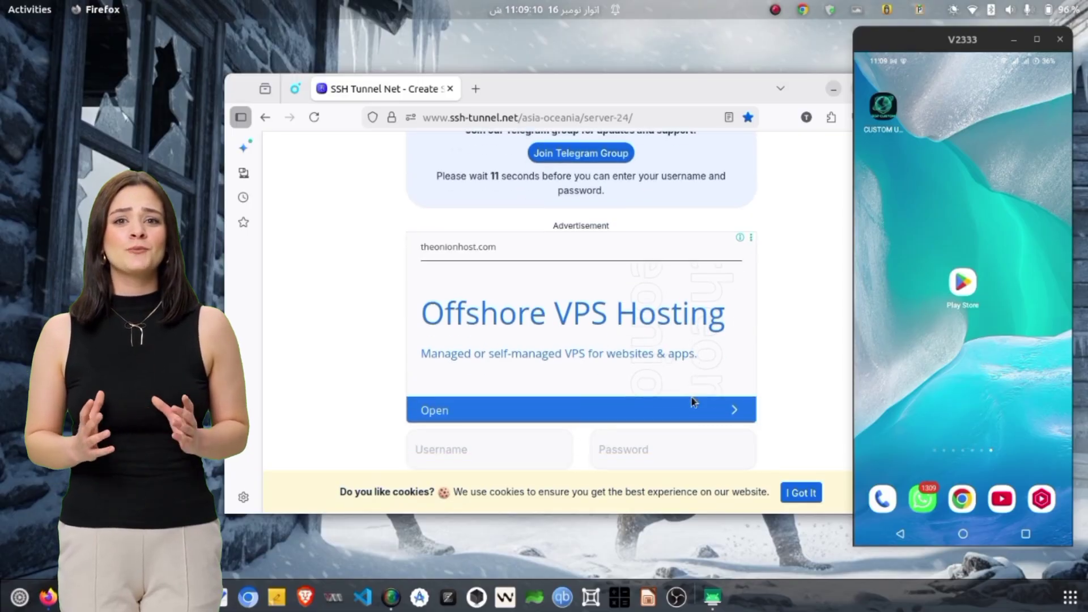
scroll(691, 398, up, 3)
drag(452, 254, 710, 254)
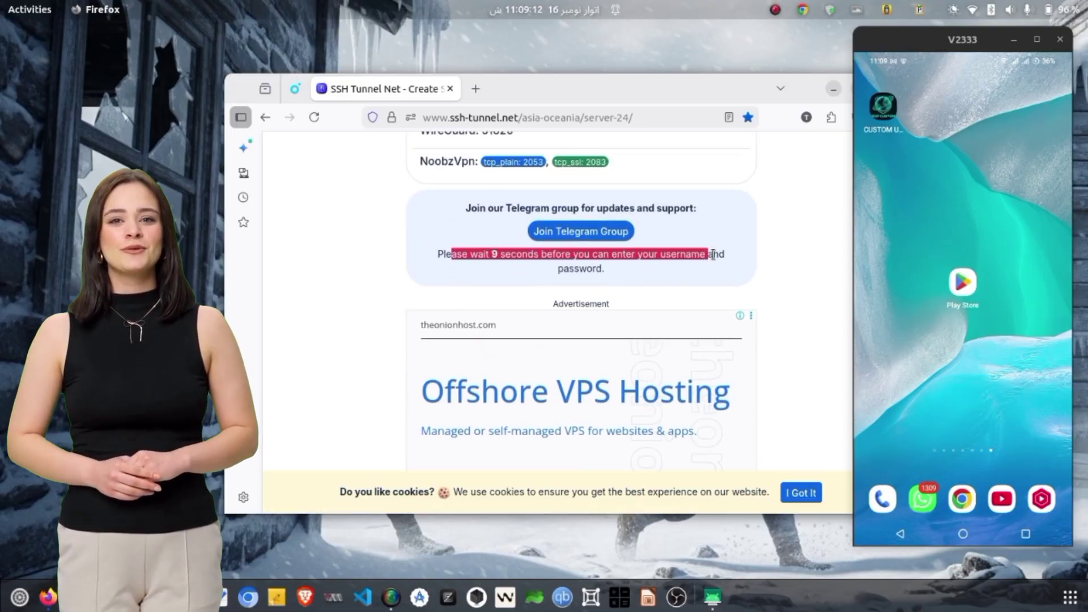
scroll(713, 256, down, 10)
scroll(713, 256, up, 8)
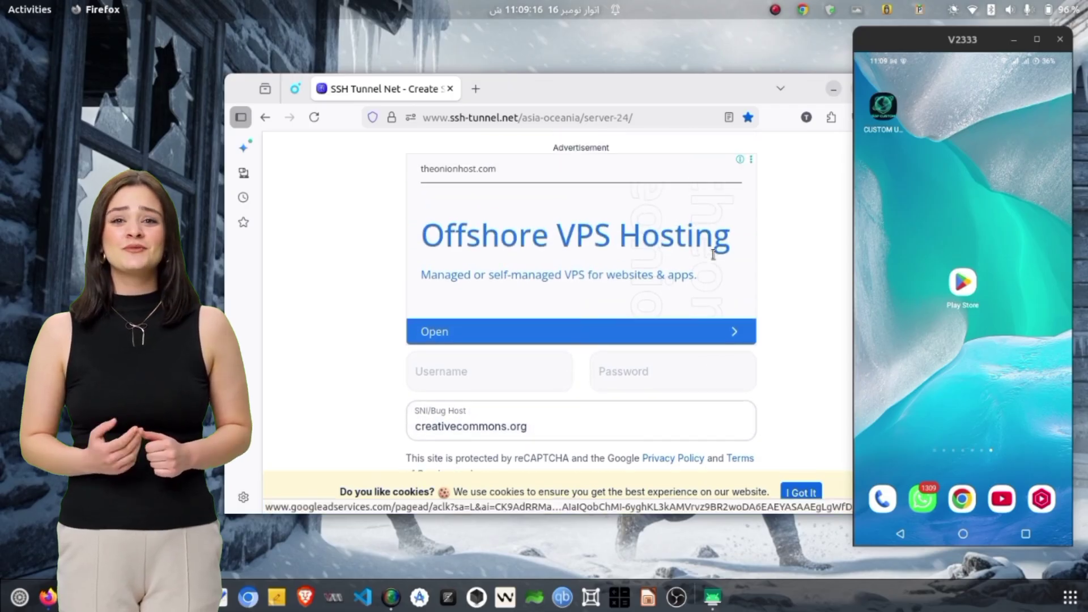
scroll(713, 255, up, 5)
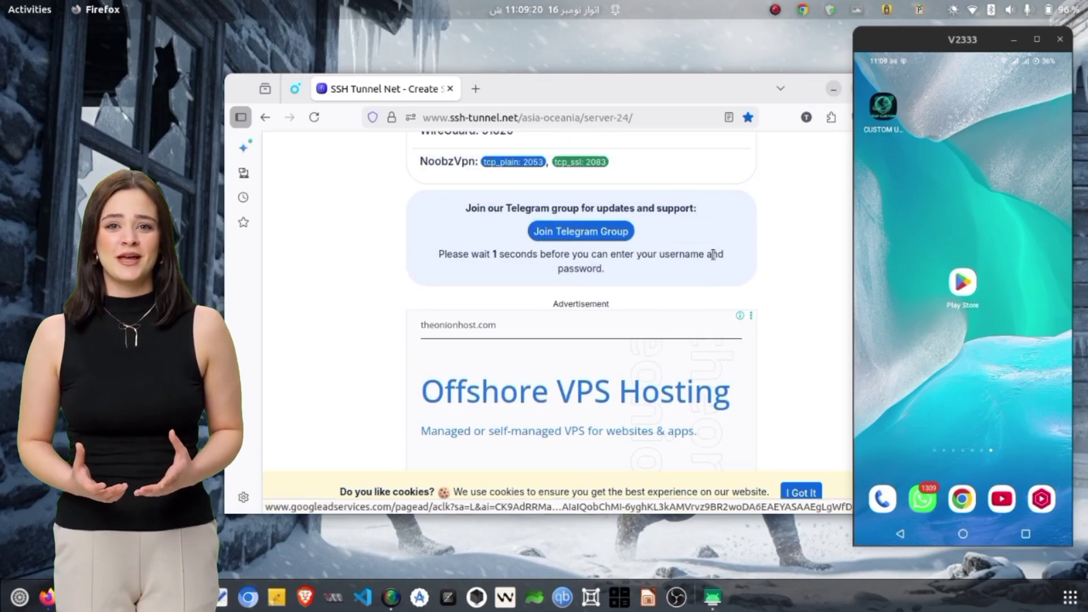
scroll(707, 253, down, 2)
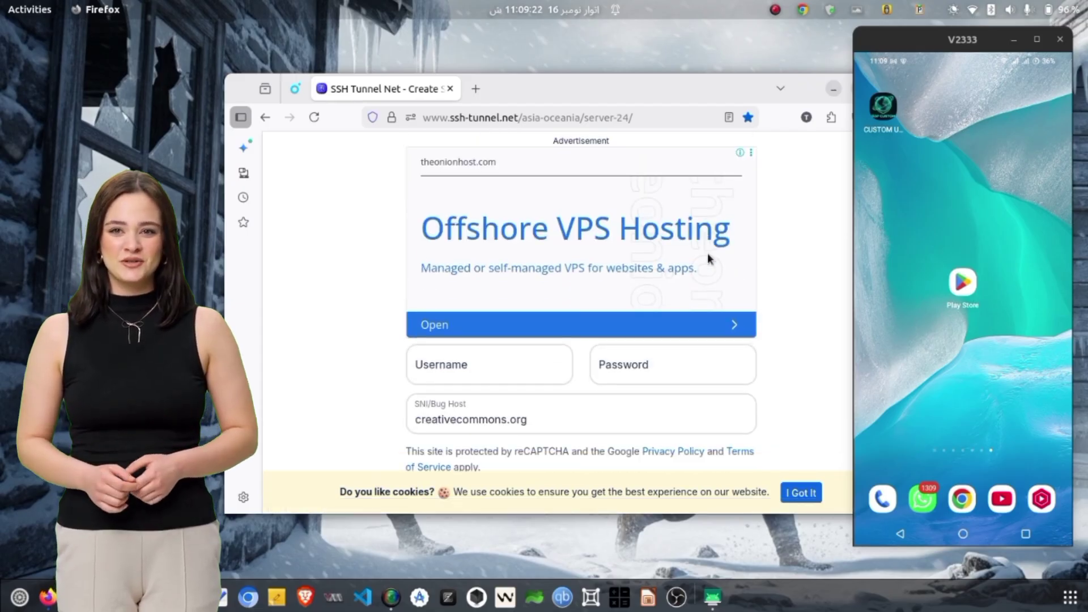
Enter a username and password for the TR 1 account and submit the form.
click(525, 338)
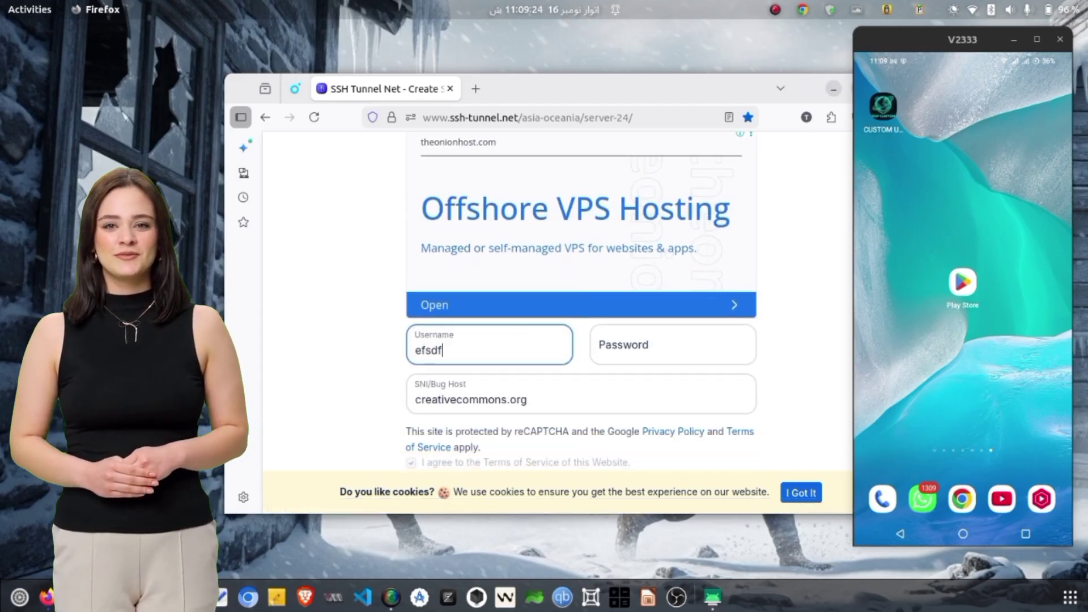
click(635, 343)
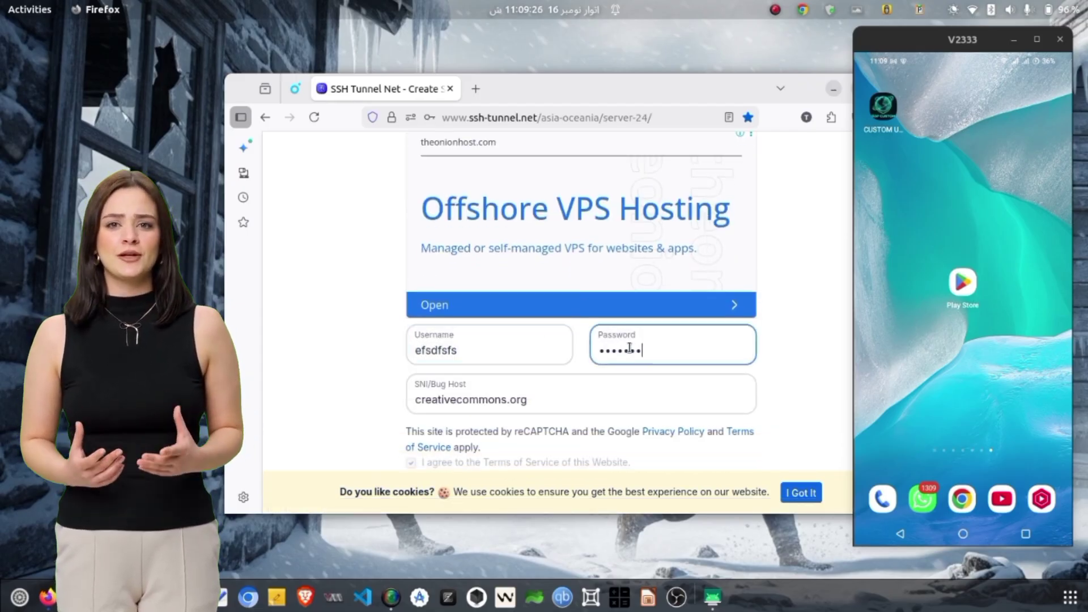
scroll(575, 374, down, 4)
key(Return)
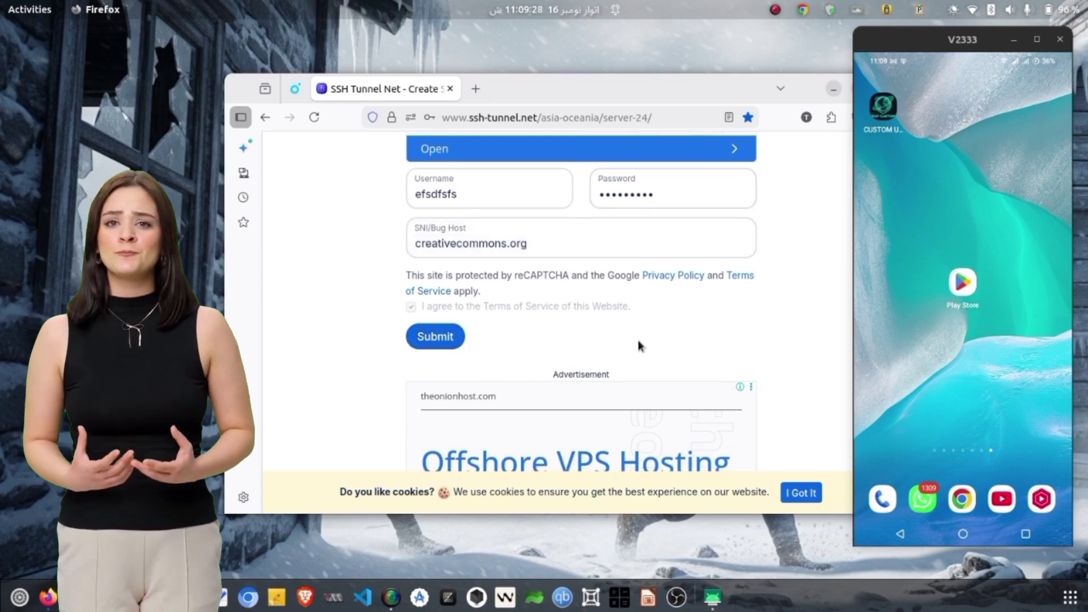
scroll(673, 346, up, 2)
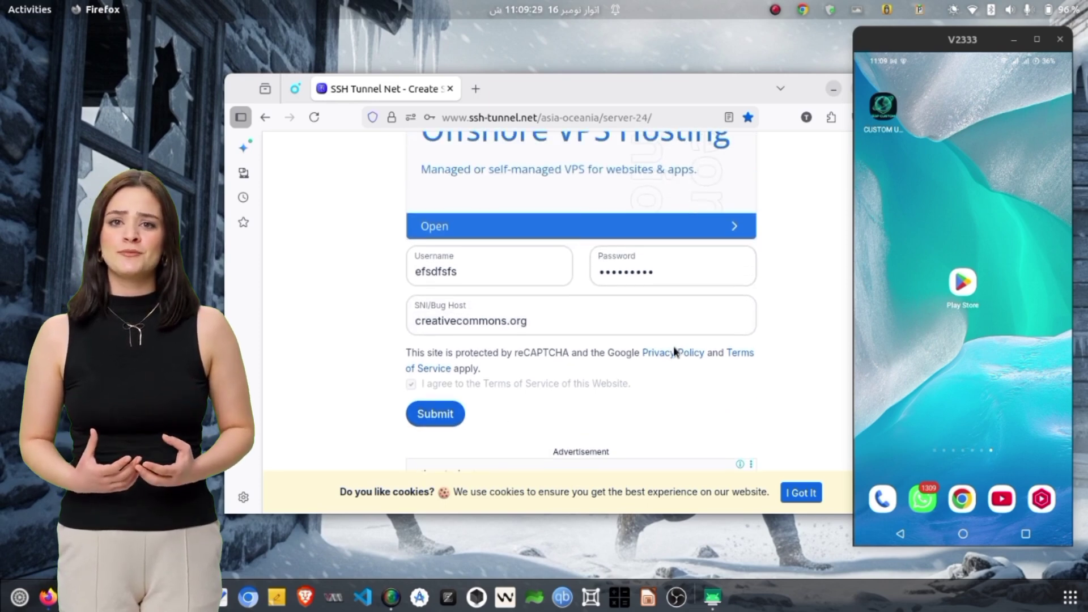
Create the TR 1 account, review its credentials expiring 2025-11-20, then launch the phone's Play Store.
click(433, 415)
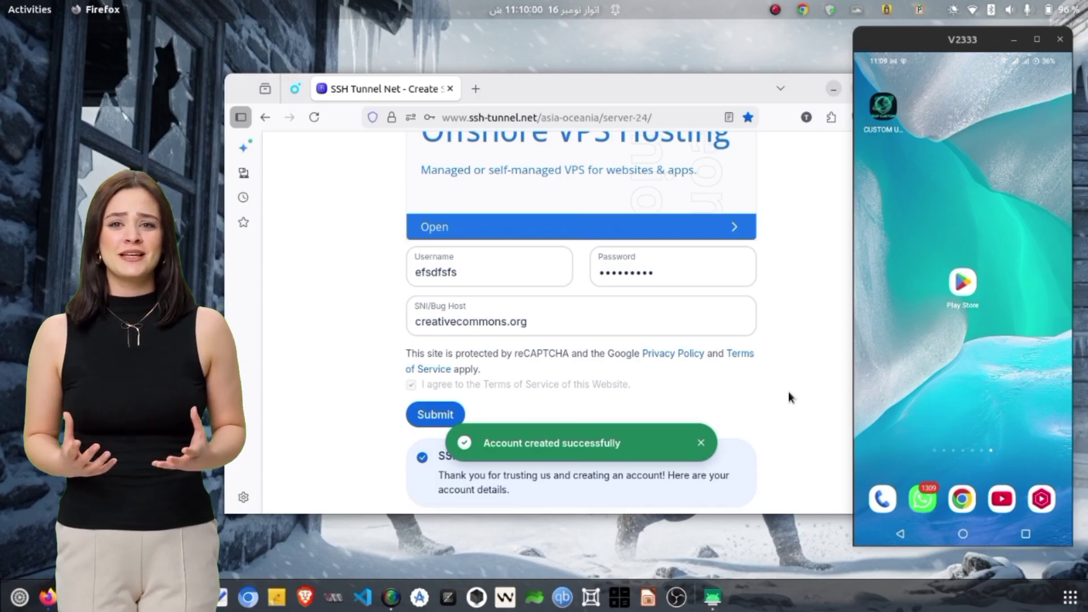
scroll(787, 391, down, 5)
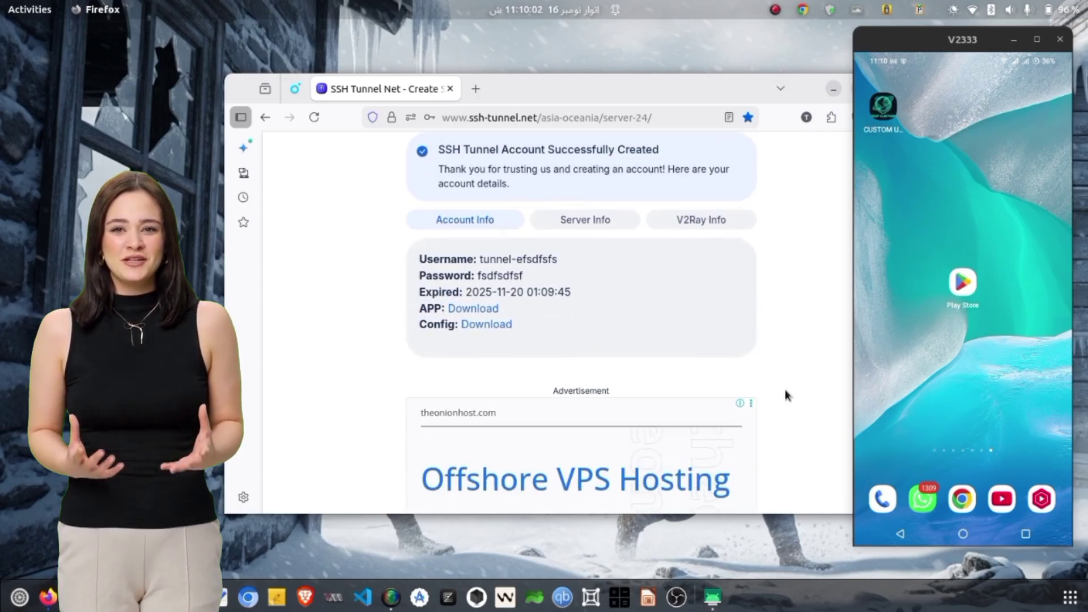
scroll(786, 392, up, 1)
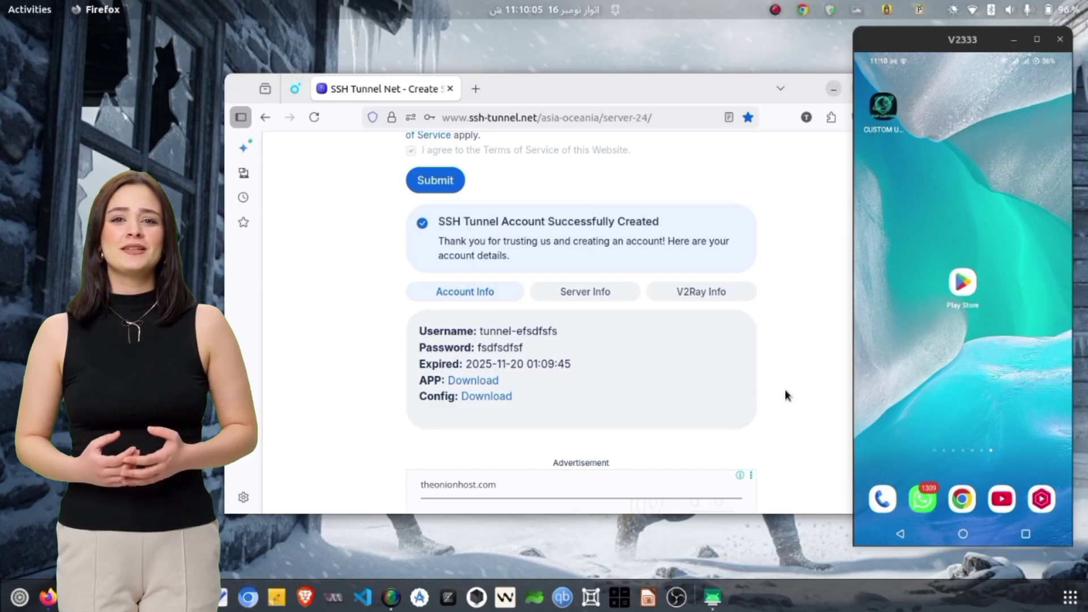
click(963, 283)
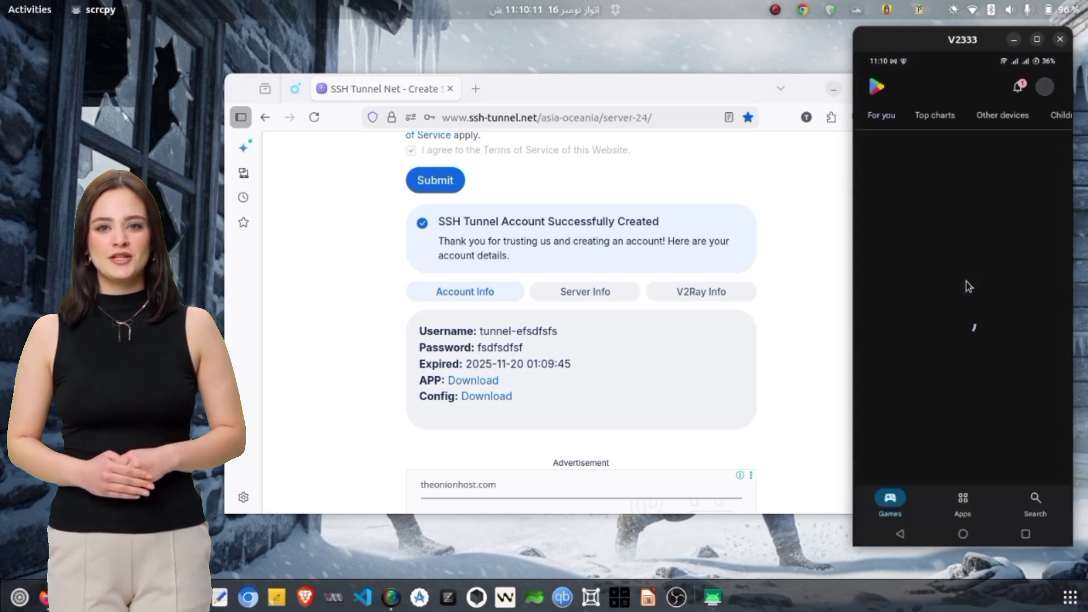
Search Play Store for 'open tunnel', install OpenTunnel and launch it.
click(1027, 508)
click(933, 93)
text(ope)
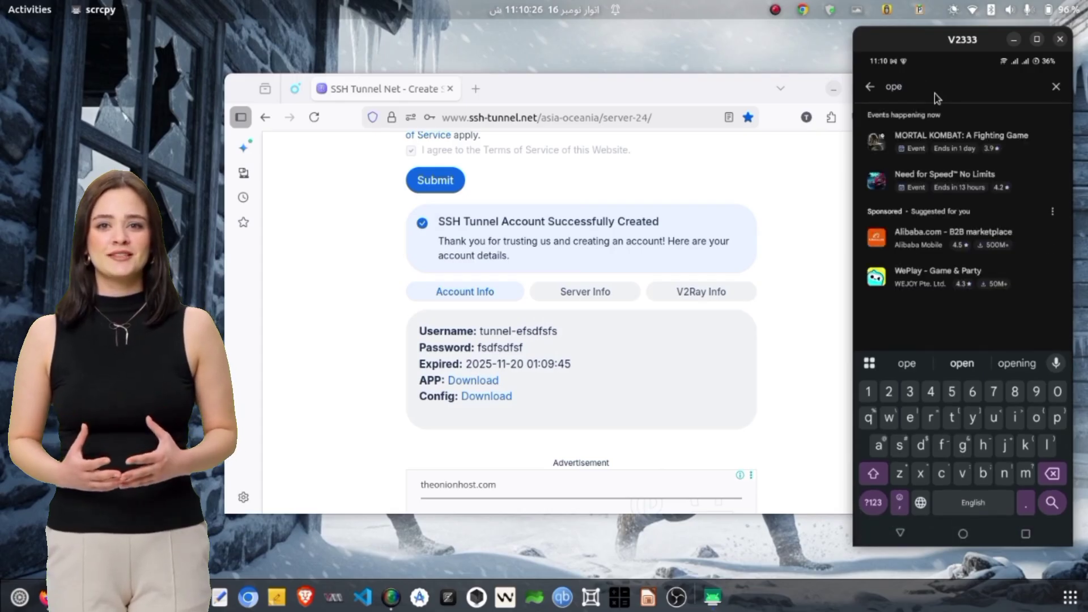
text(n tunne)
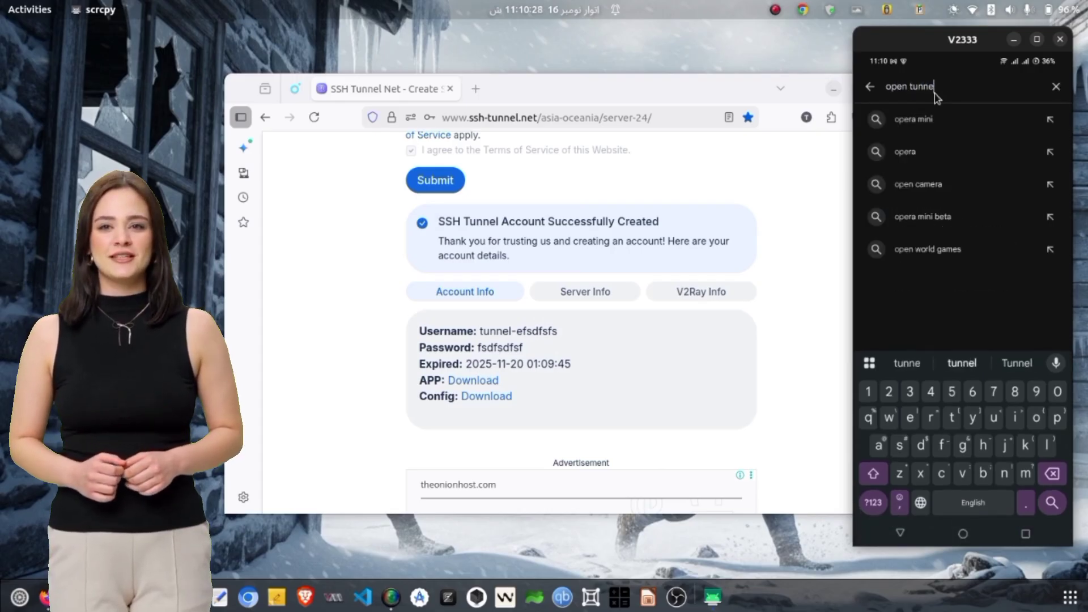
text(l)
key(Return)
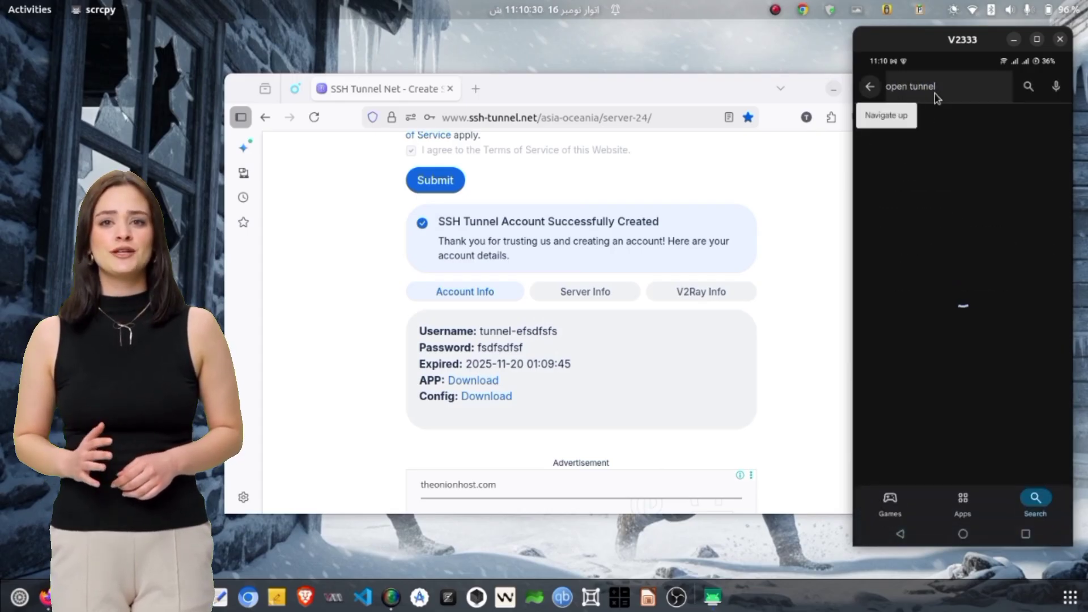
click(936, 247)
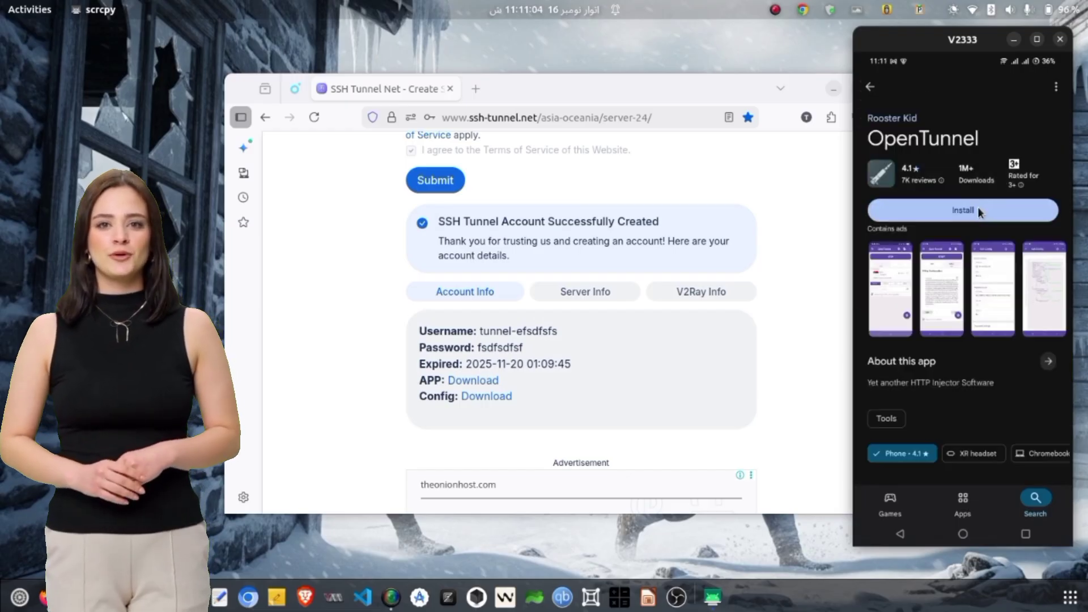
click(978, 208)
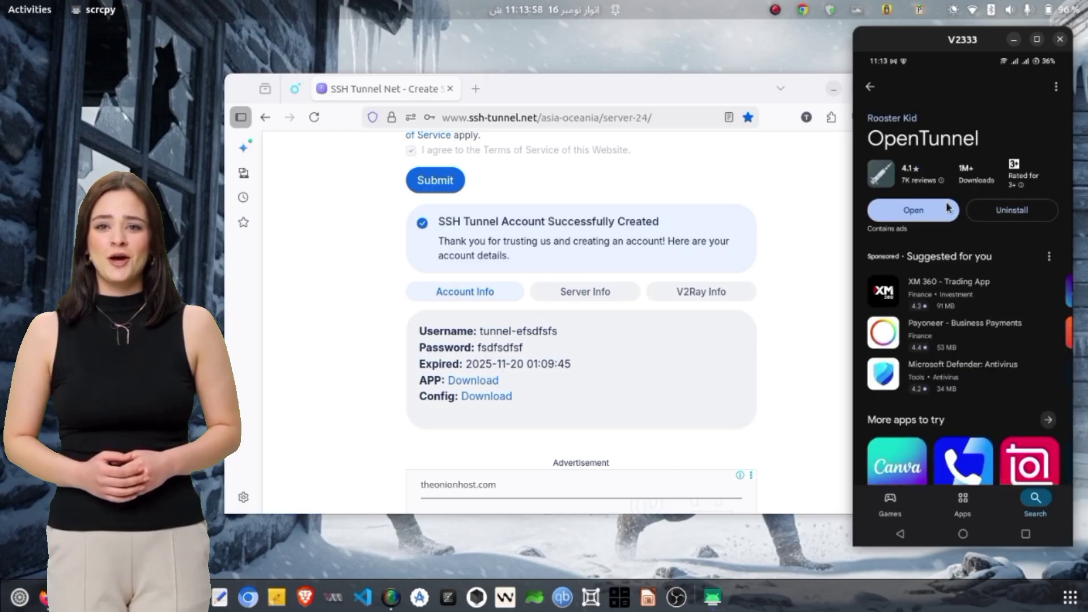
click(931, 208)
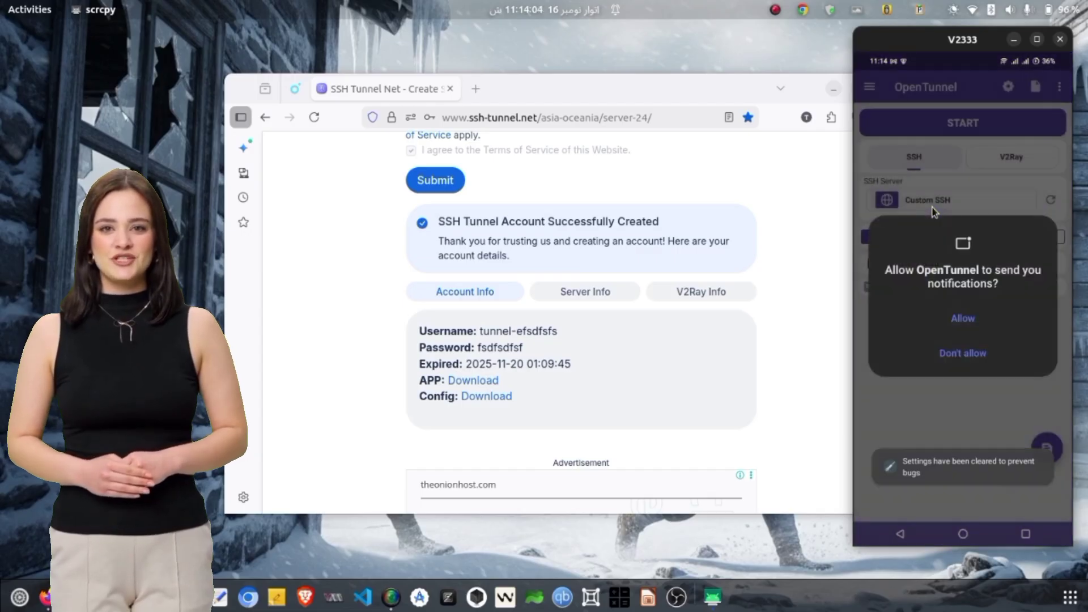
Allow OpenTunnel notifications, keep SSH mode with the Custom SSH server, and open the menu.
click(948, 315)
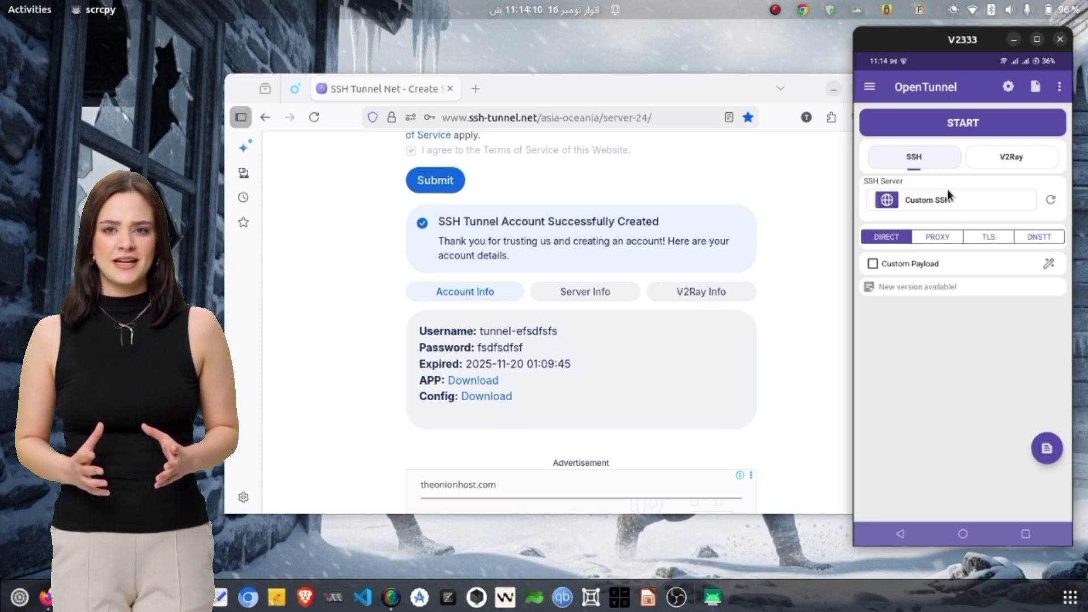
click(921, 155)
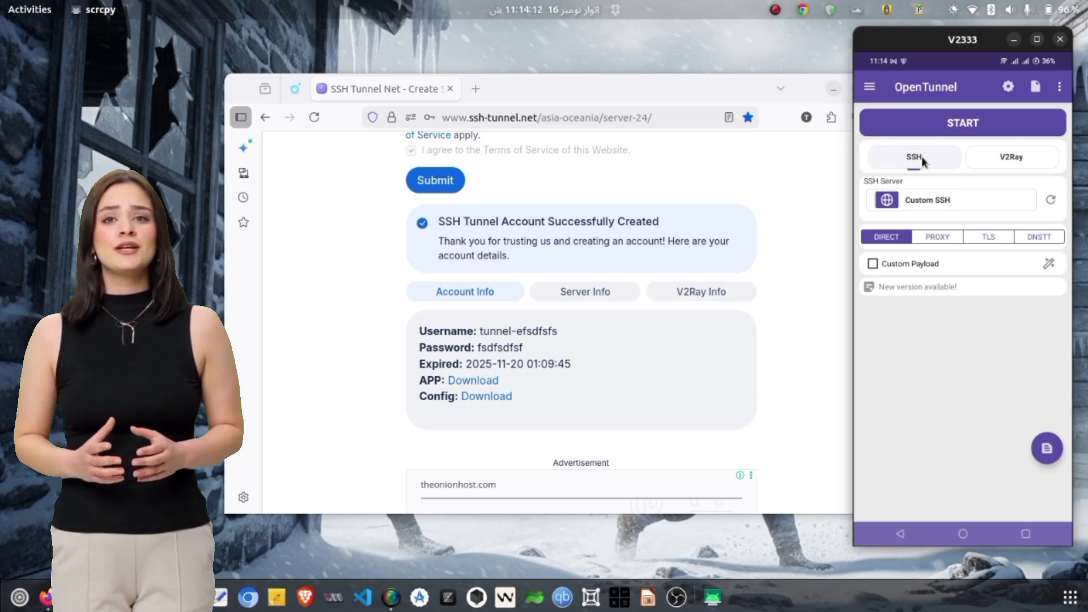
click(995, 162)
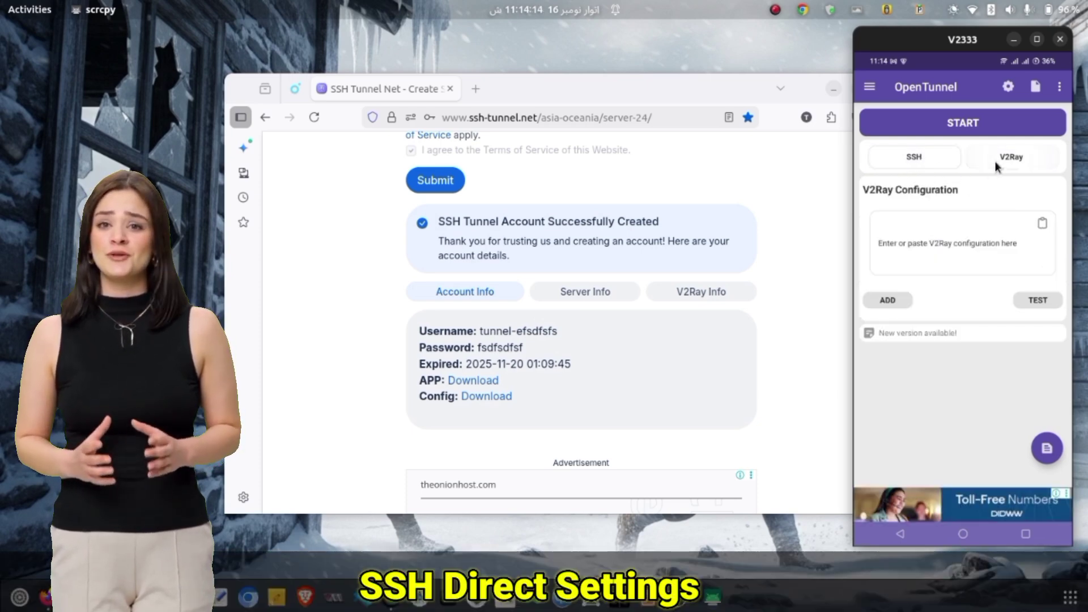
click(950, 157)
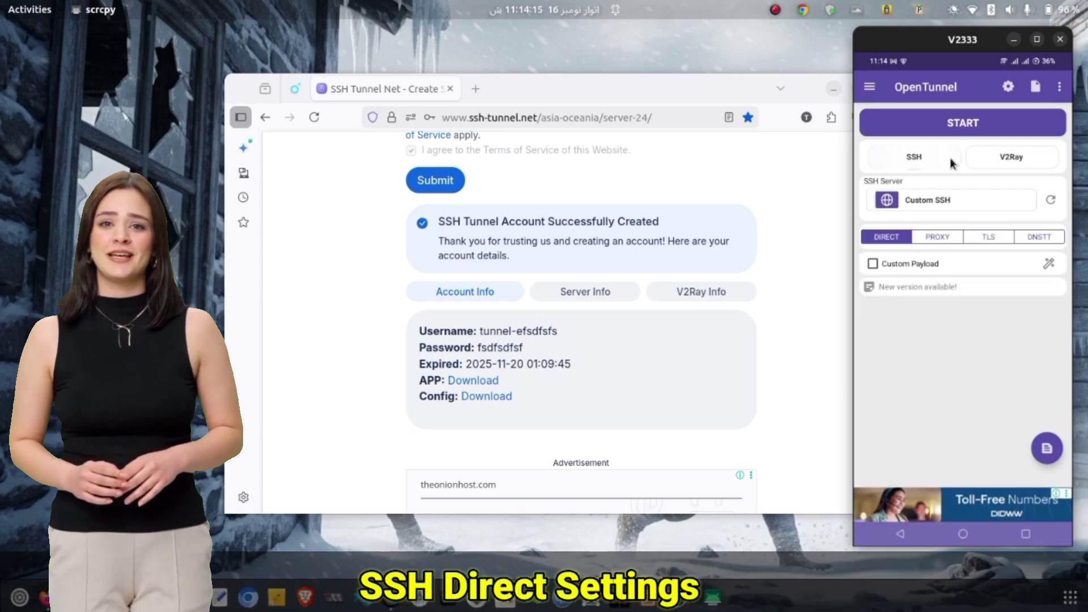
click(920, 200)
click(920, 200)
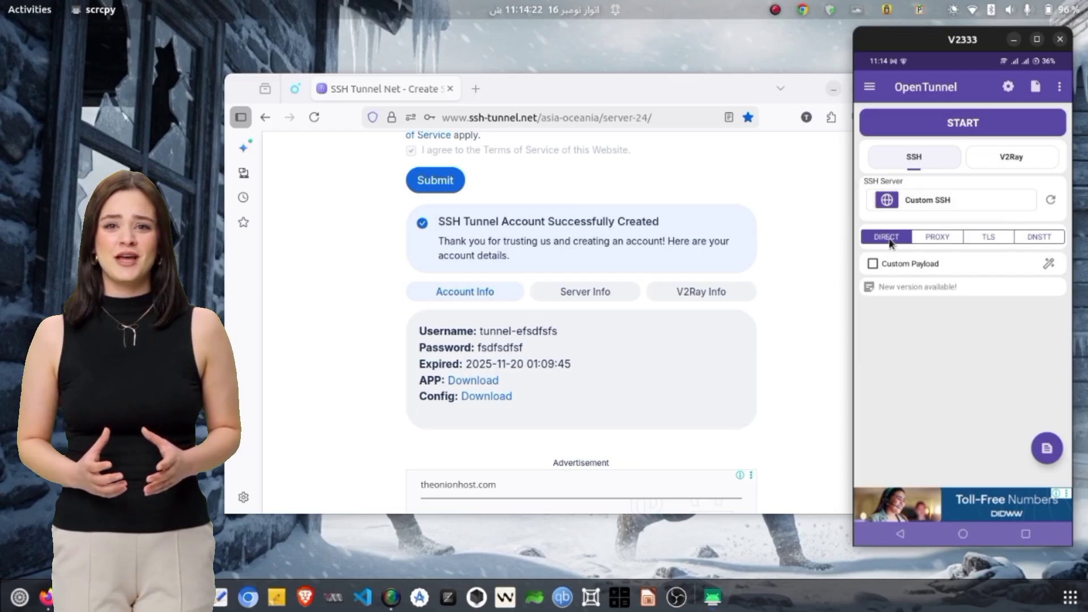
click(869, 87)
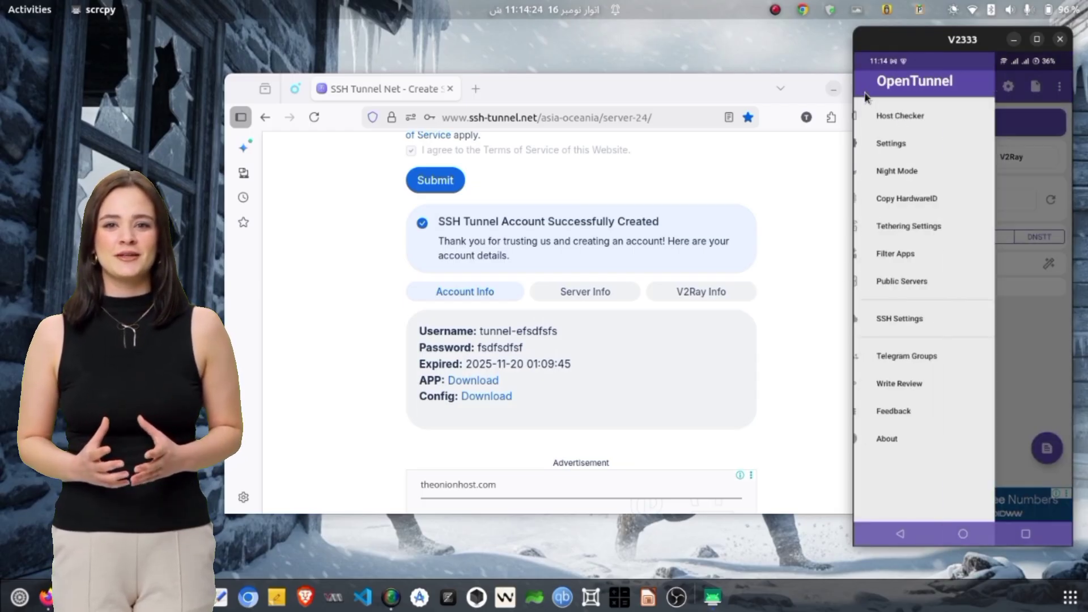
Copy tr-1.stunnel.cc from Firefox's Server Info into OpenTunnel's SSH Host setting.
click(889, 318)
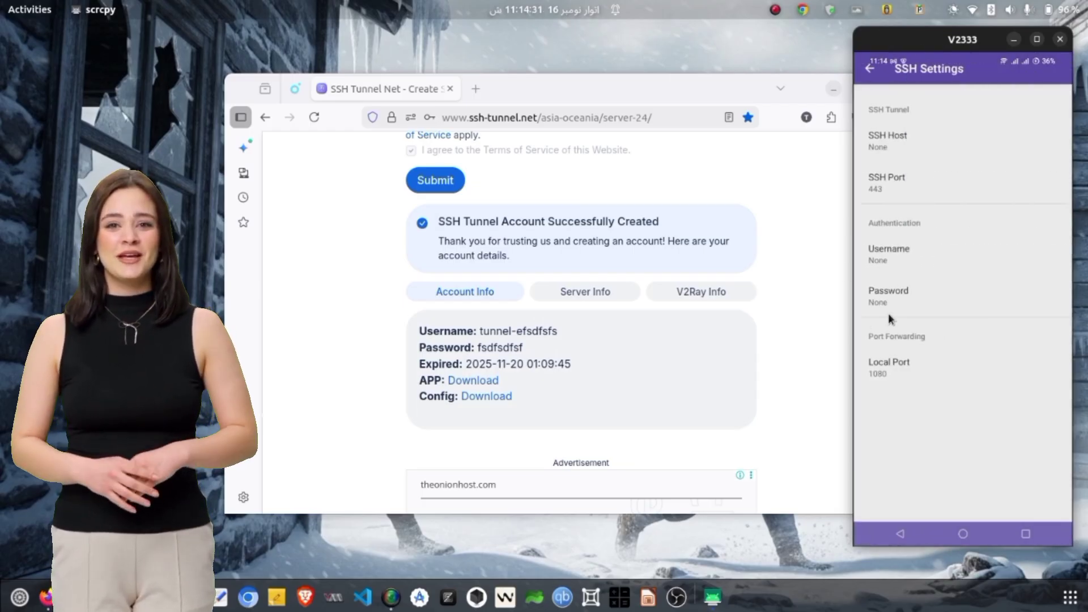
click(583, 302)
drag(451, 332, 525, 339)
key(ctrl+c)
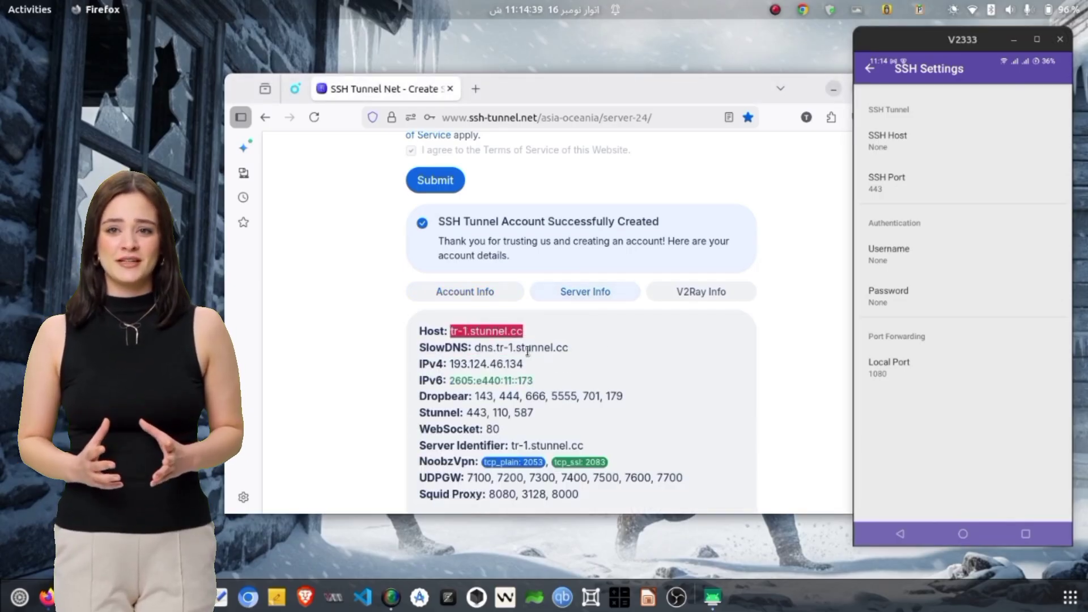
mouse_move(530, 348)
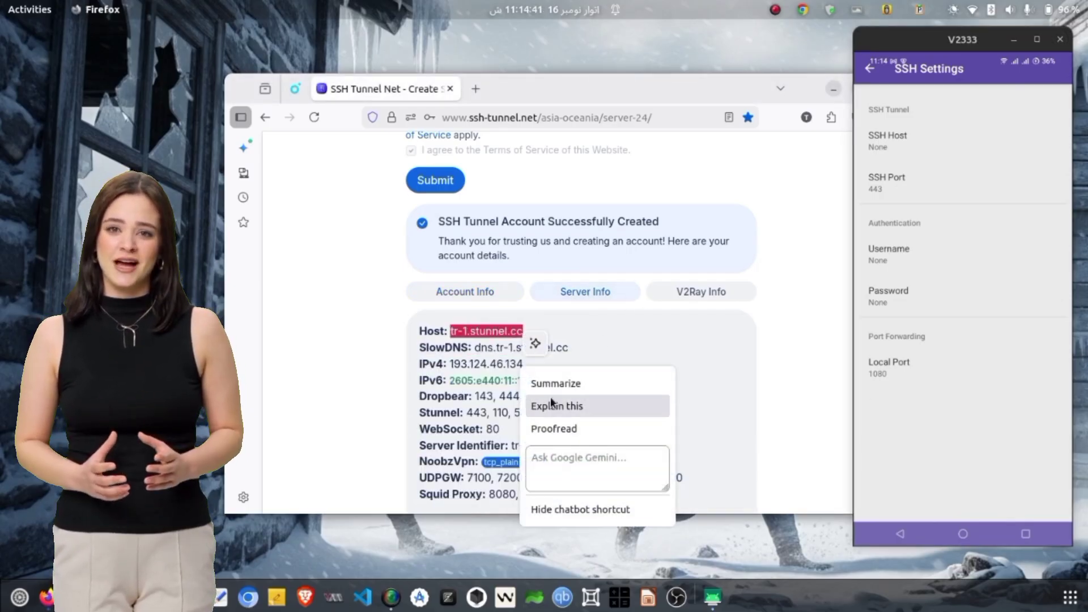
right_click(496, 333)
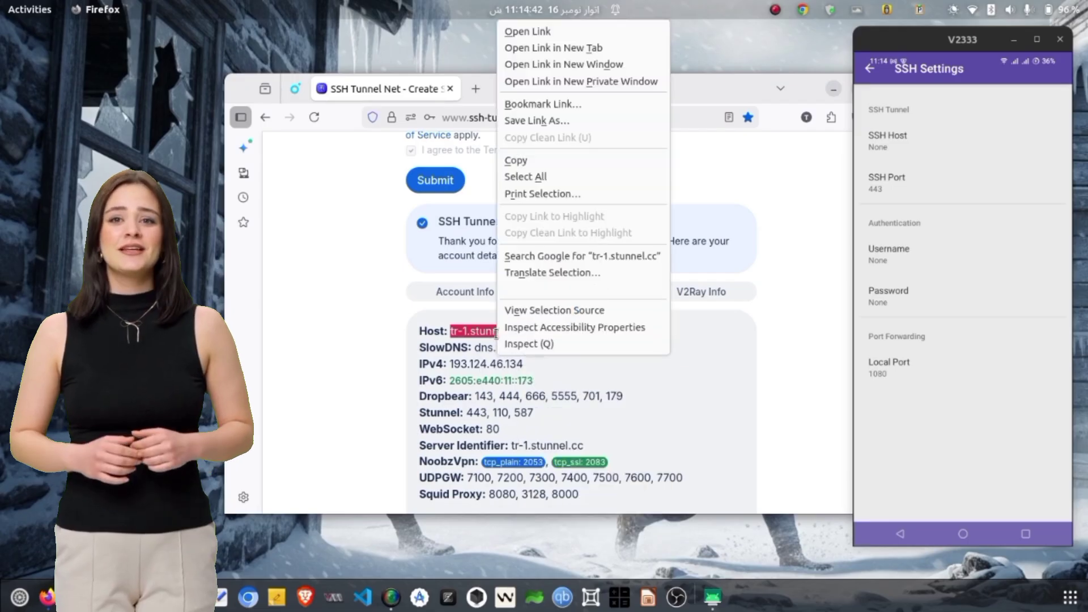
click(563, 160)
click(894, 136)
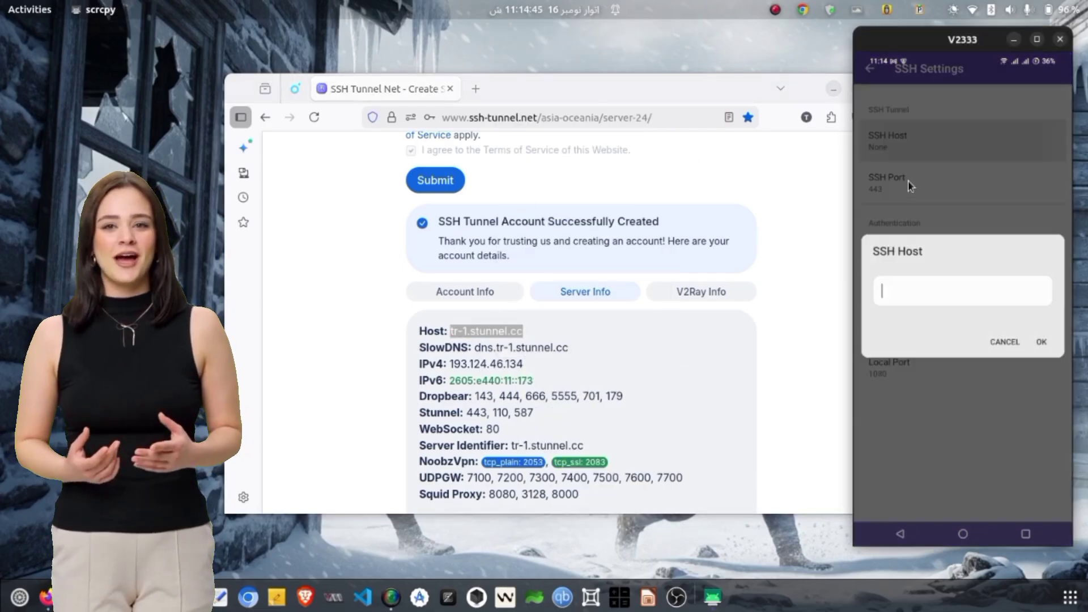
key(ctrl+v)
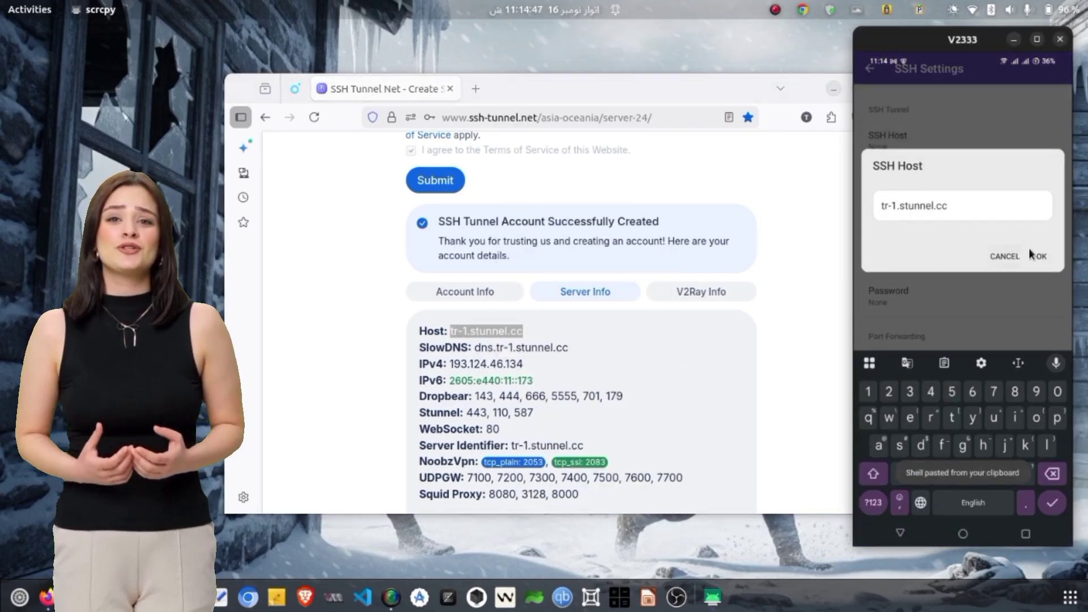
click(1040, 256)
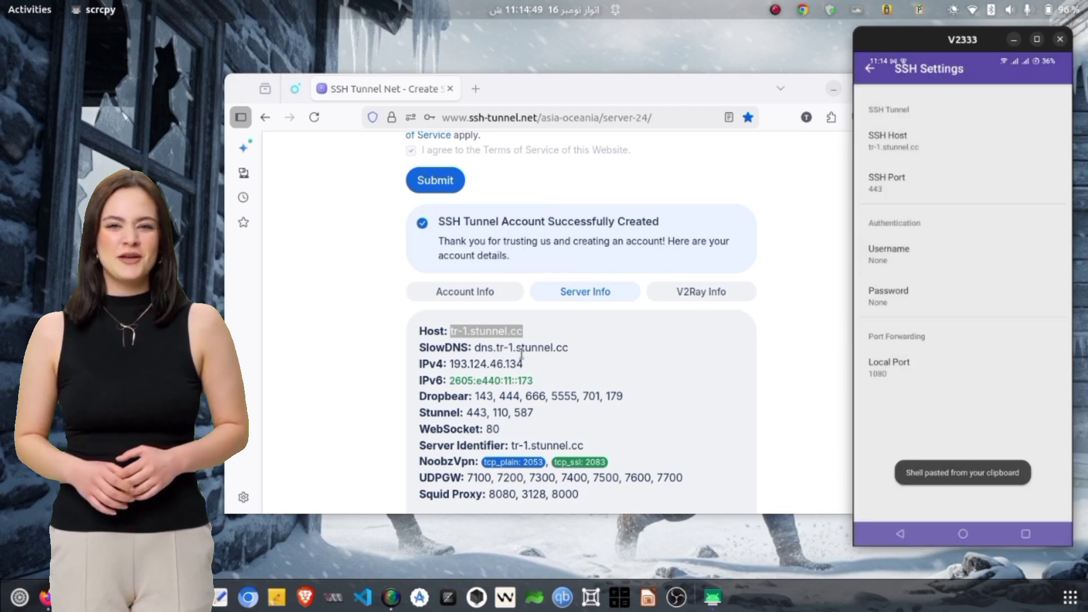
Change OpenTunnel's SSH Port from 443 to 22.
double_click(482, 396)
key(ctrl+c)
click(894, 187)
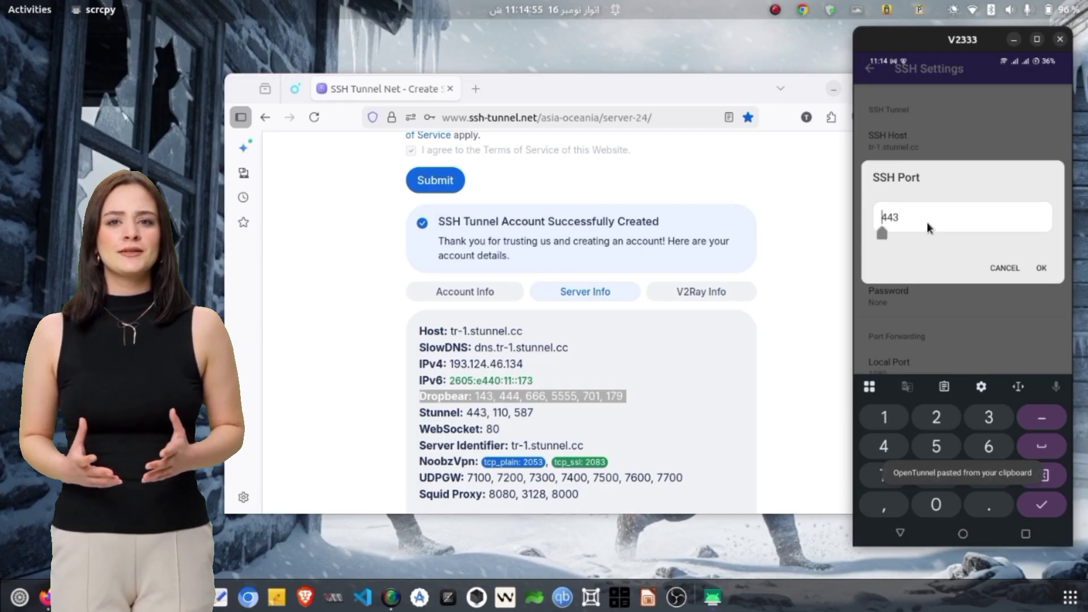
click(906, 217)
key(BackSpace)
key(BackSpace)
key(BackSpace)
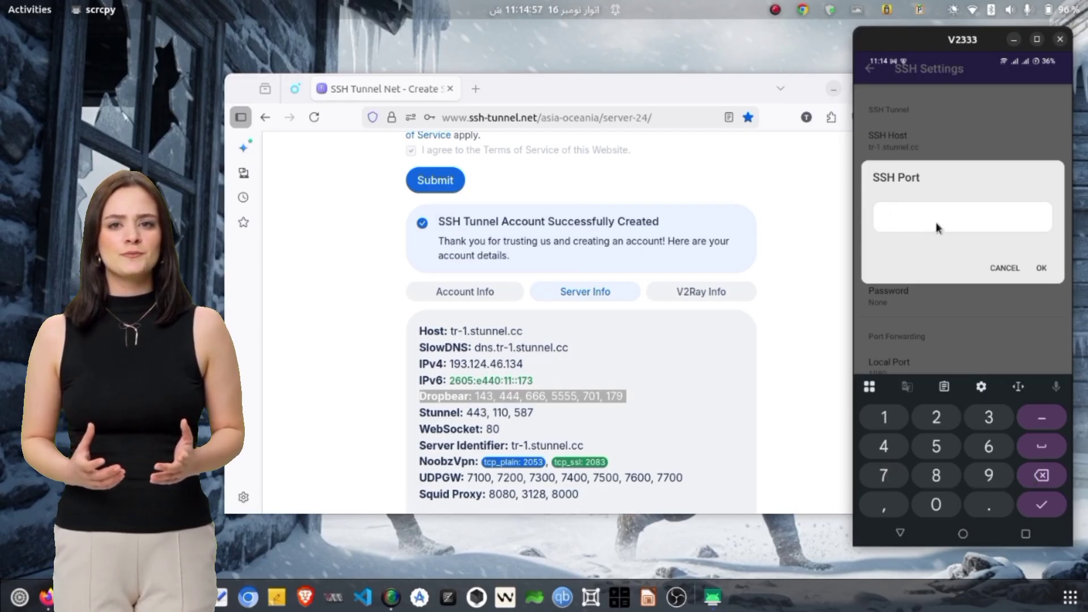
text(22)
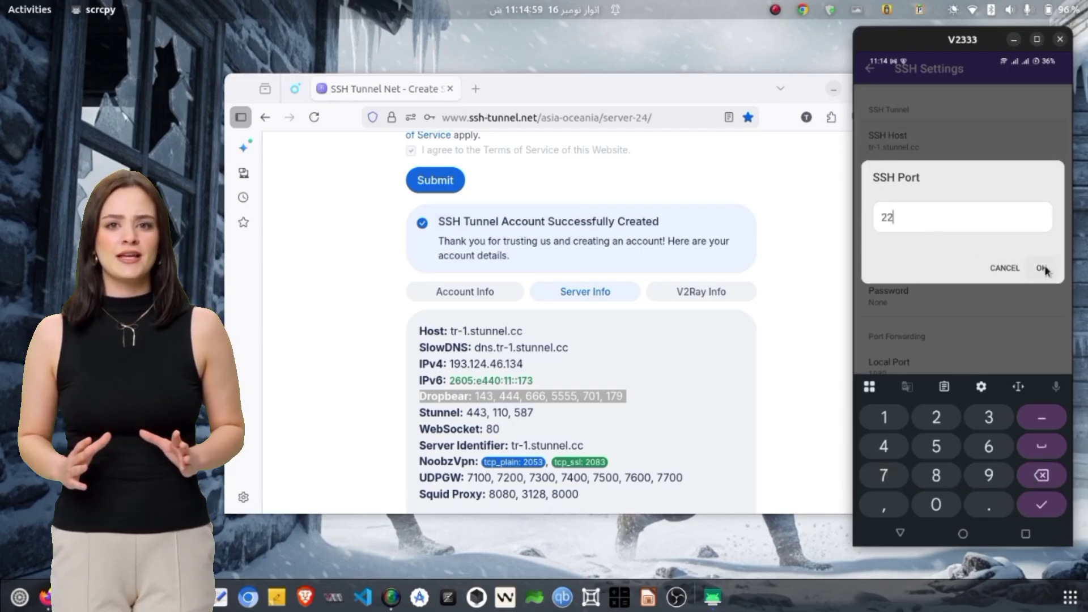
click(1042, 269)
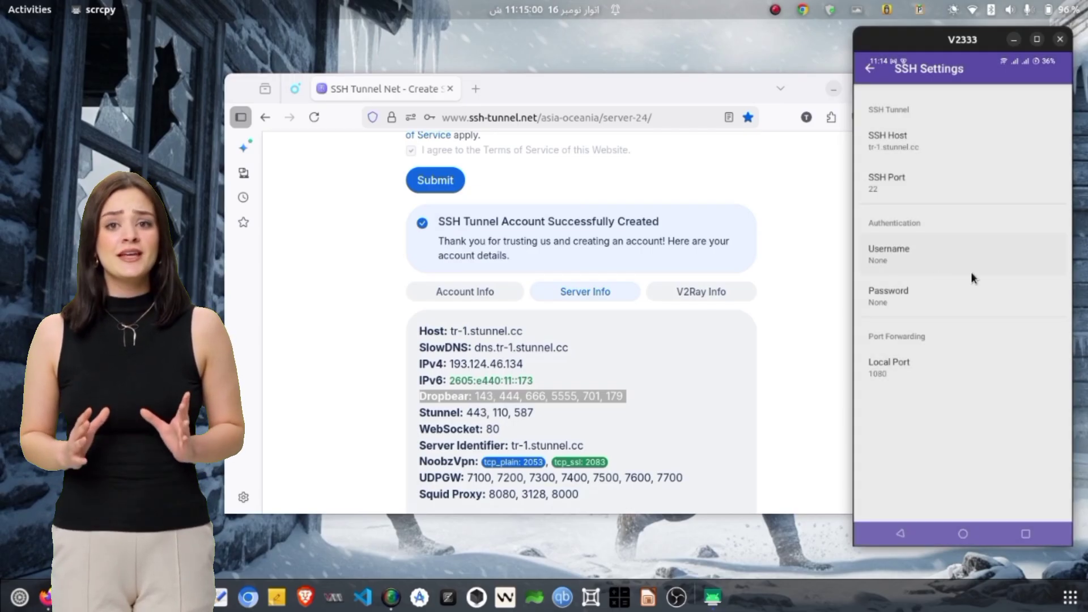
click(483, 299)
Copy the account's username and password from Firefox into OpenTunnel's Username and Password fields.
drag(479, 331, 553, 332)
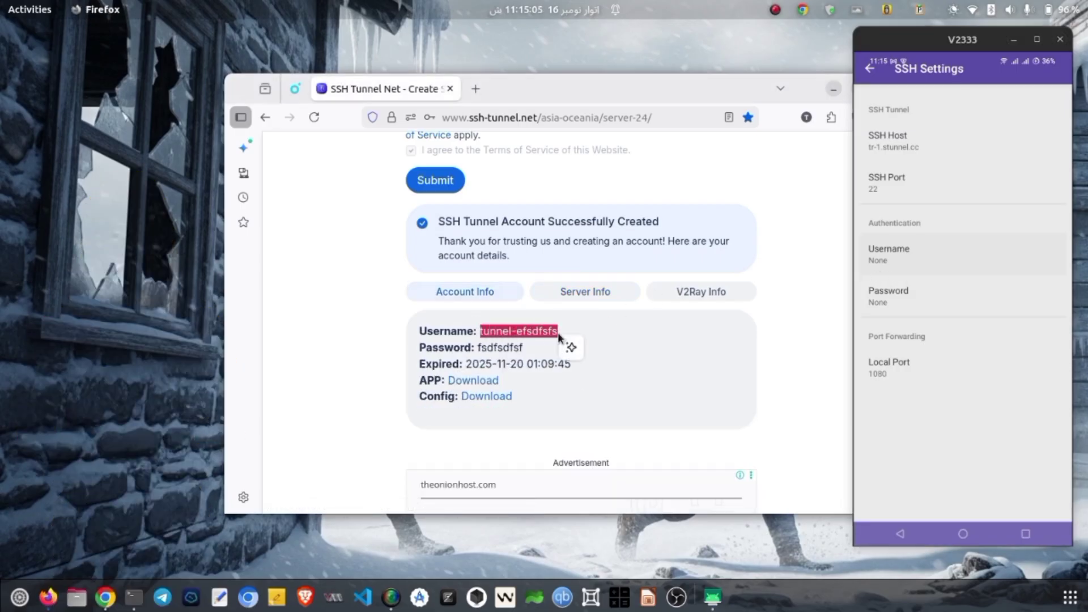
click(917, 252)
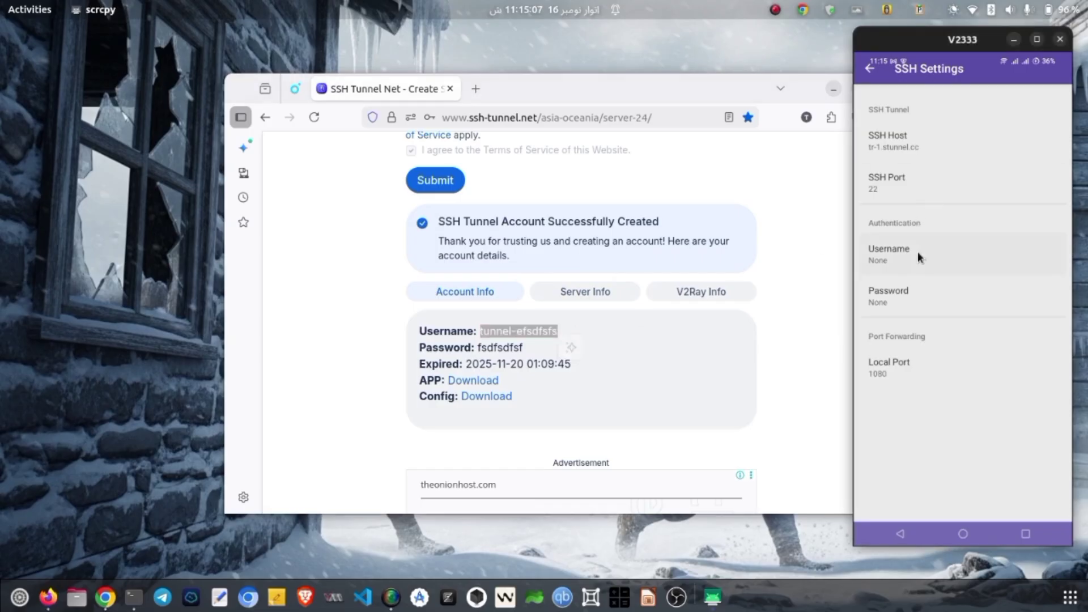
key(ctrl+v)
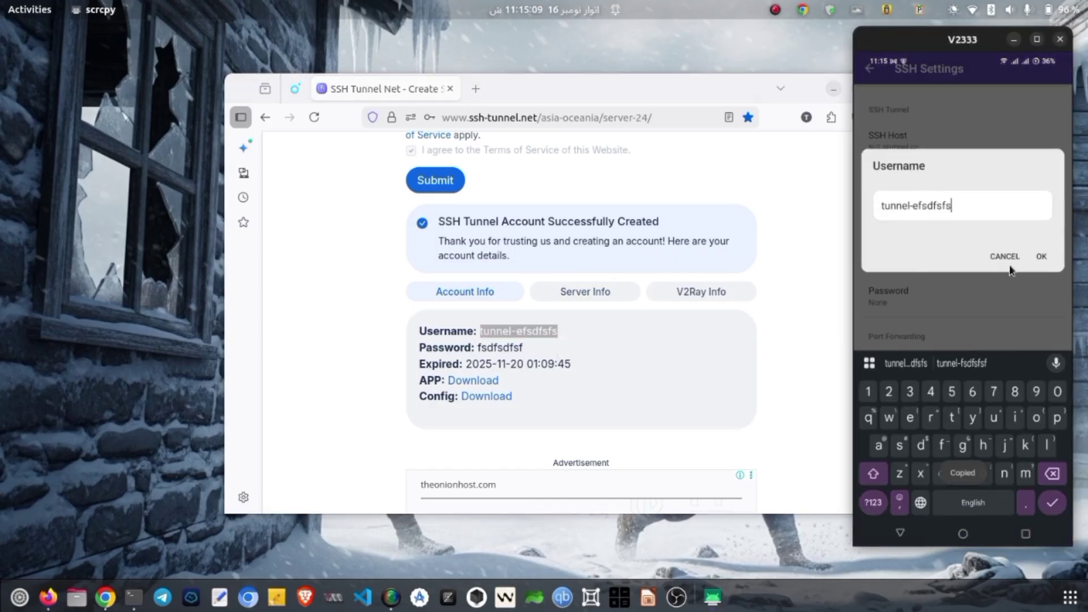
click(1042, 256)
double_click(491, 347)
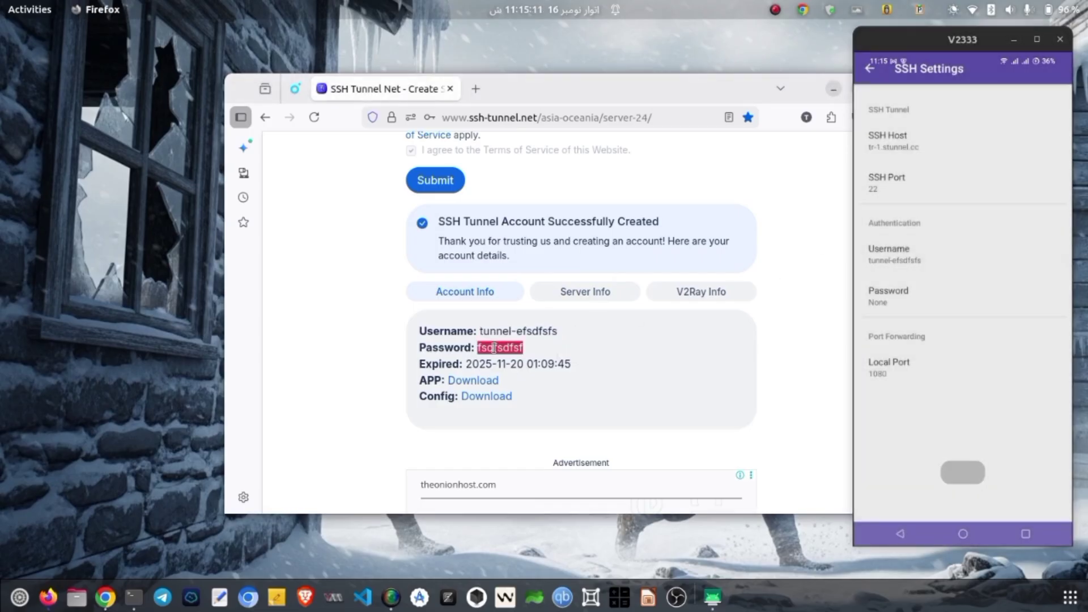
click(913, 301)
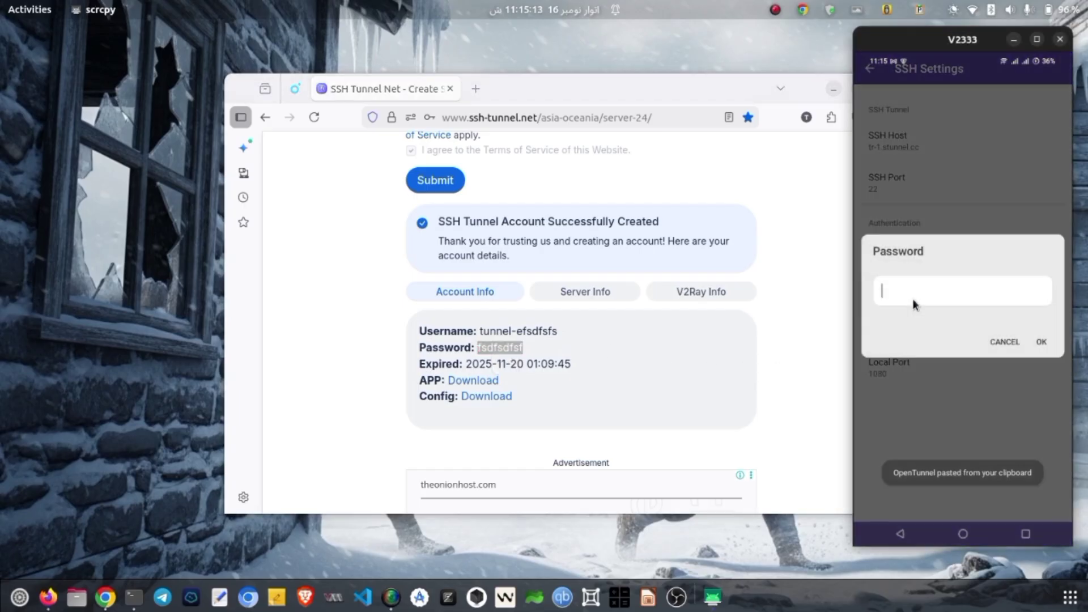
key(ctrl+v)
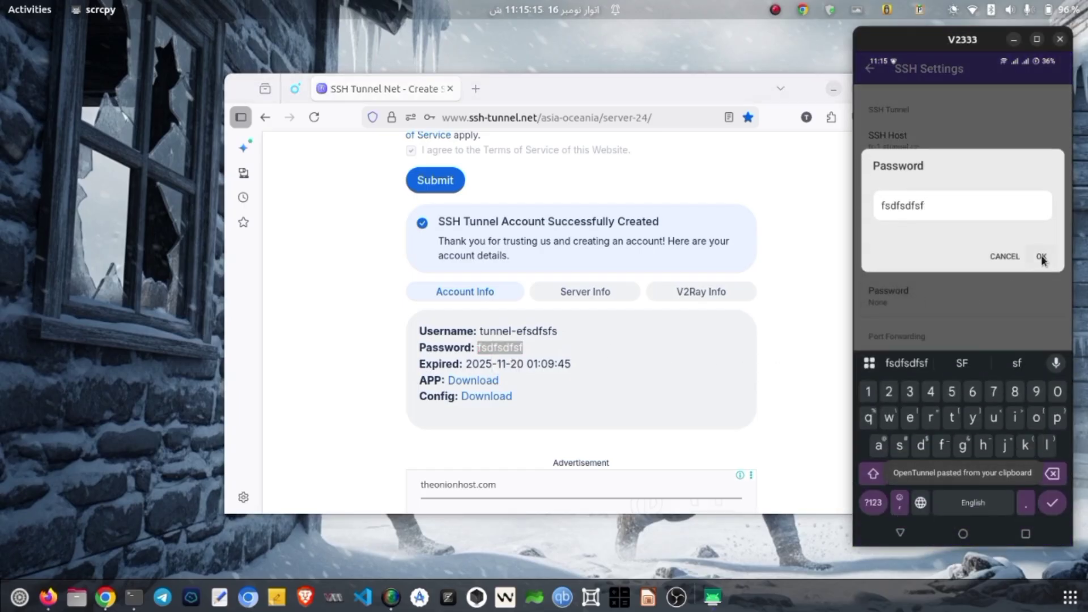
click(1041, 256)
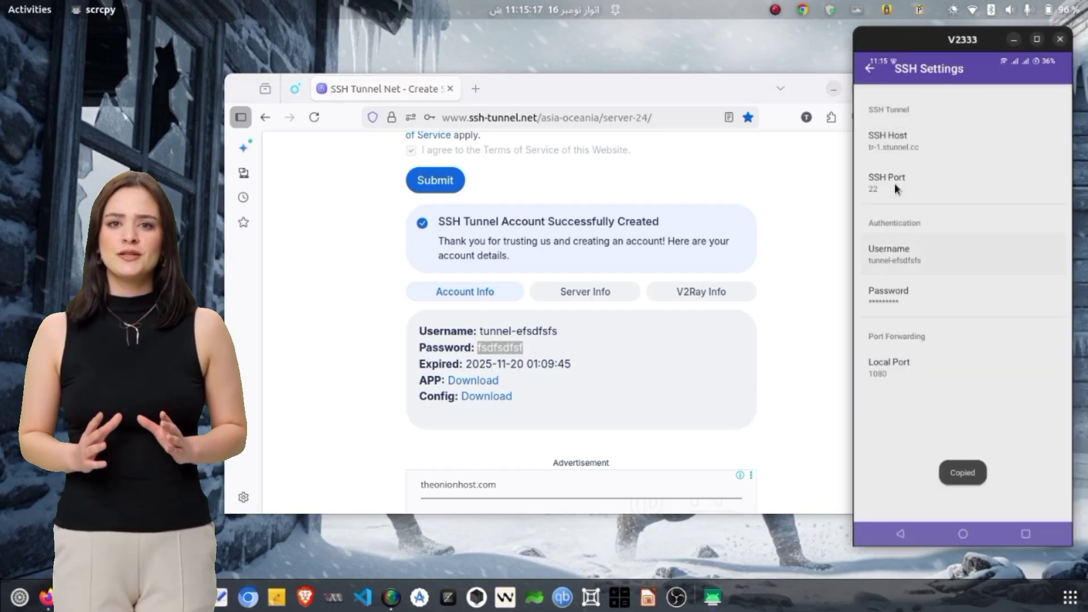
Start the SSH tunnel, approve the VPN request, check the log, then stop the tunnel.
click(870, 68)
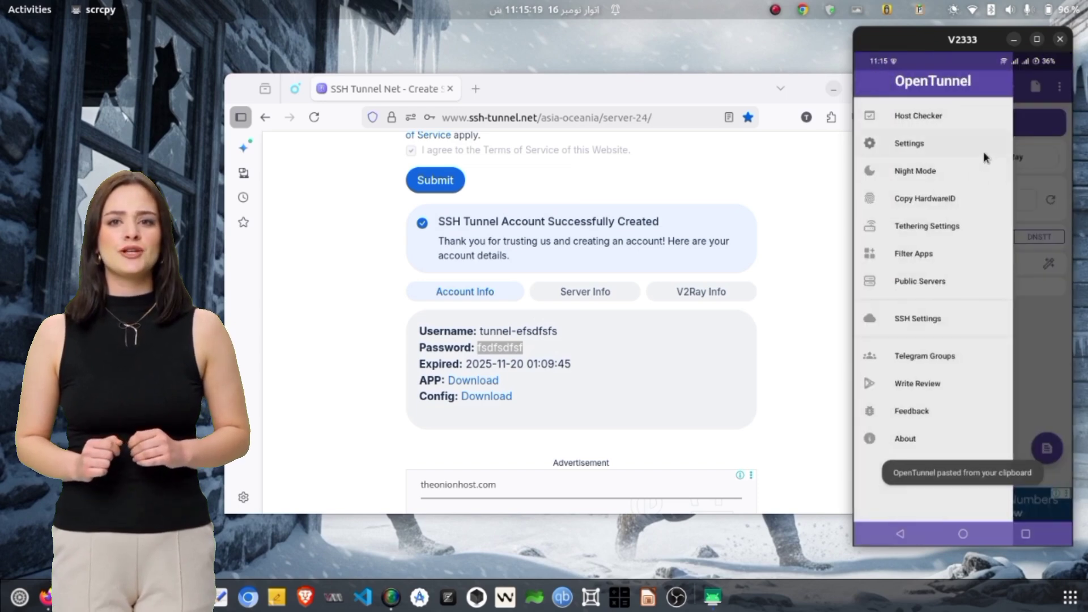
right_click(979, 125)
click(978, 126)
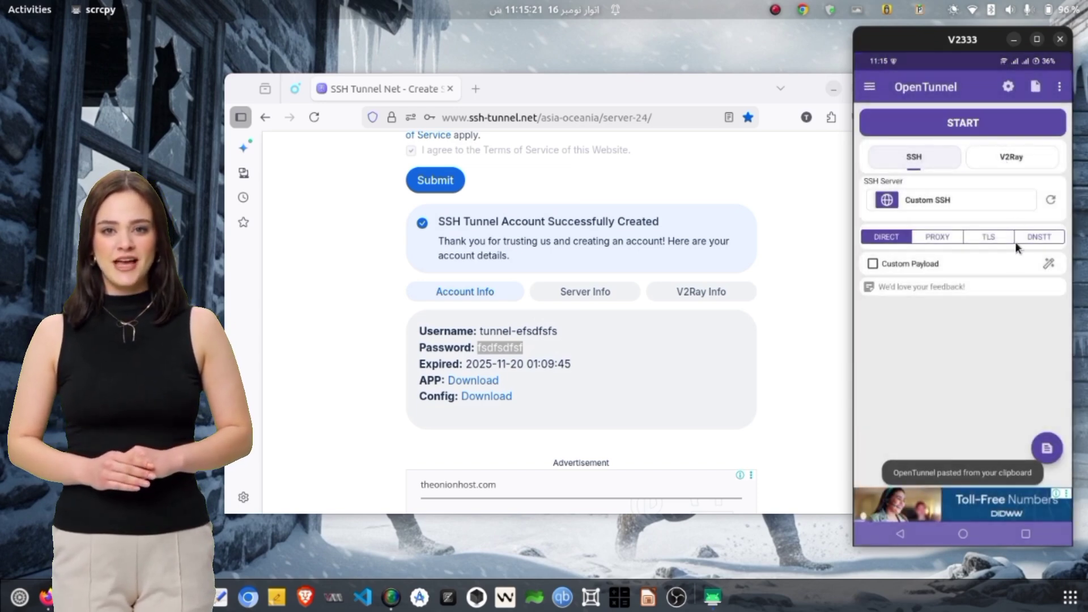
click(1031, 360)
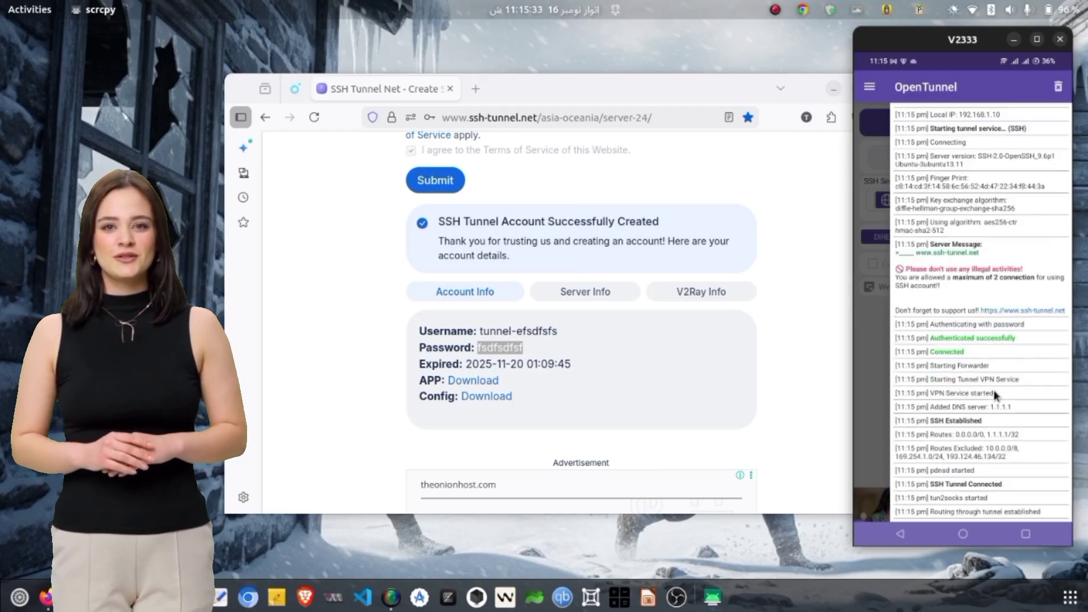
click(875, 358)
click(998, 131)
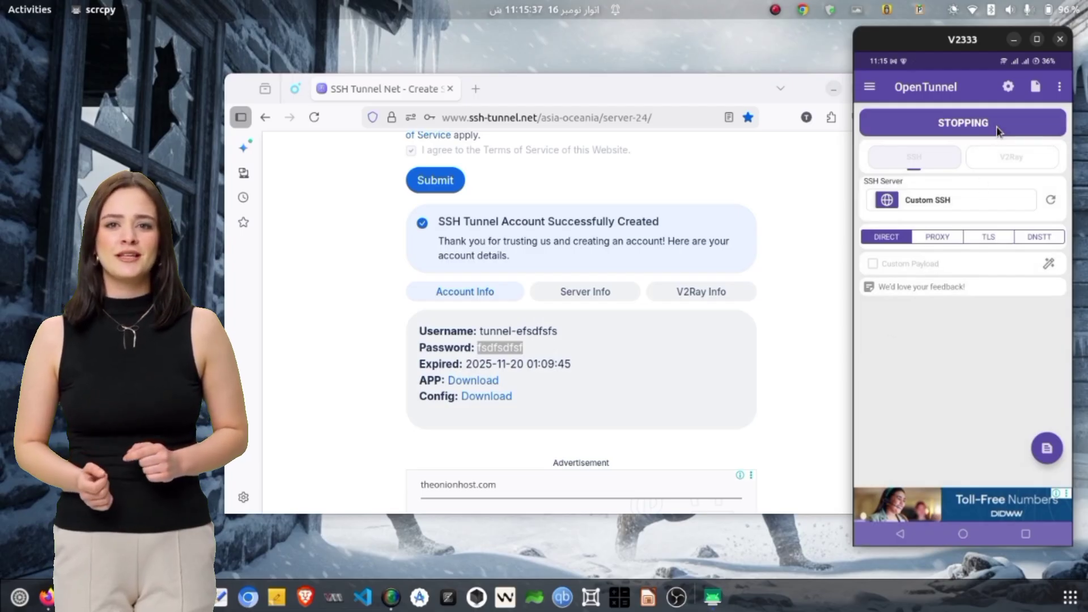
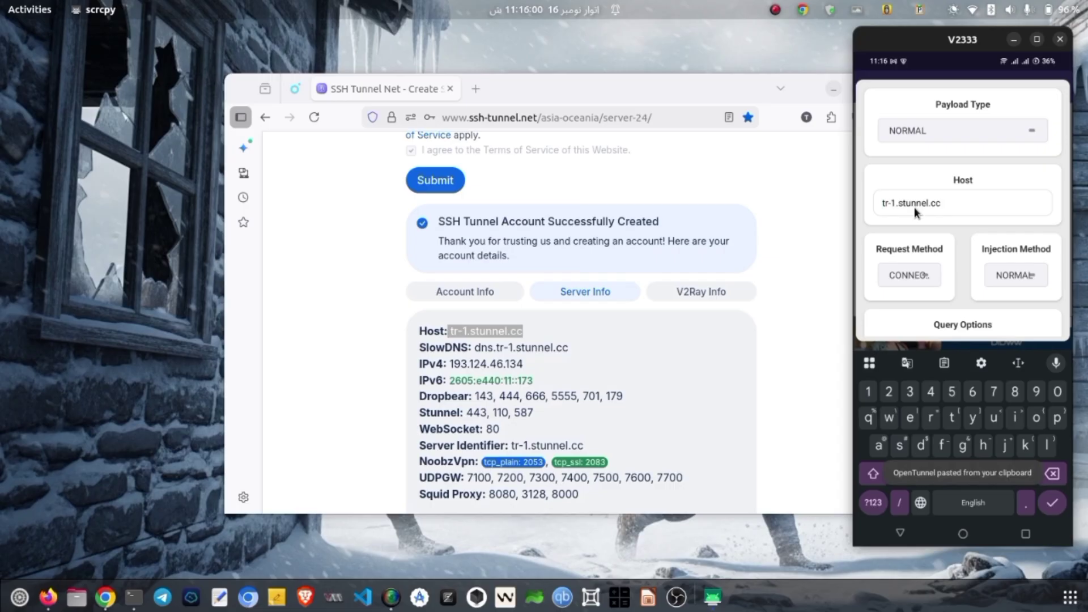
Set the request method to GET and the injection method to FRONT.
click(918, 278)
click(912, 299)
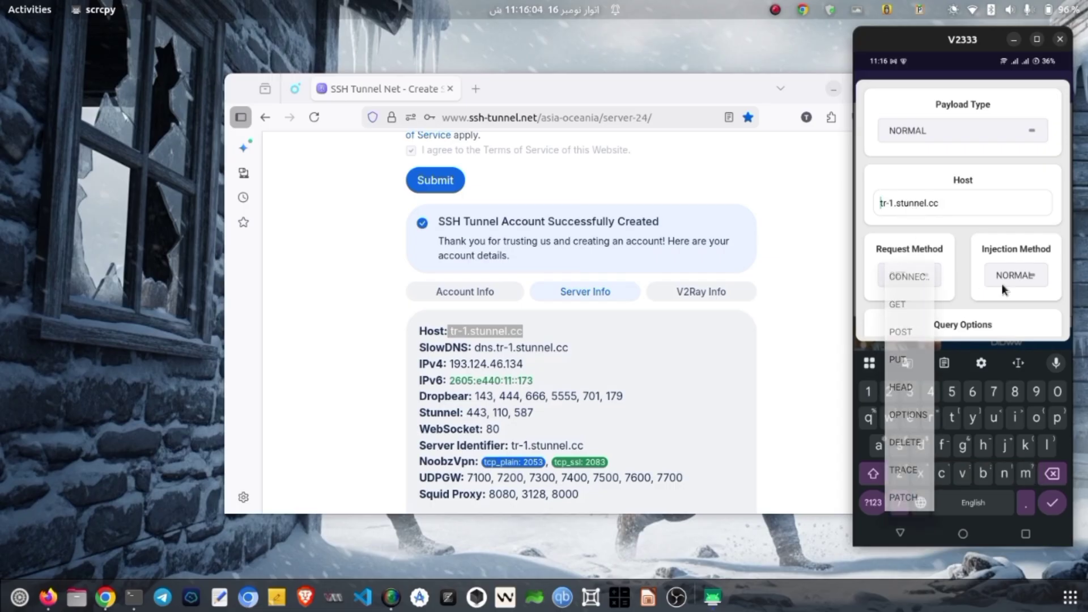
click(1014, 274)
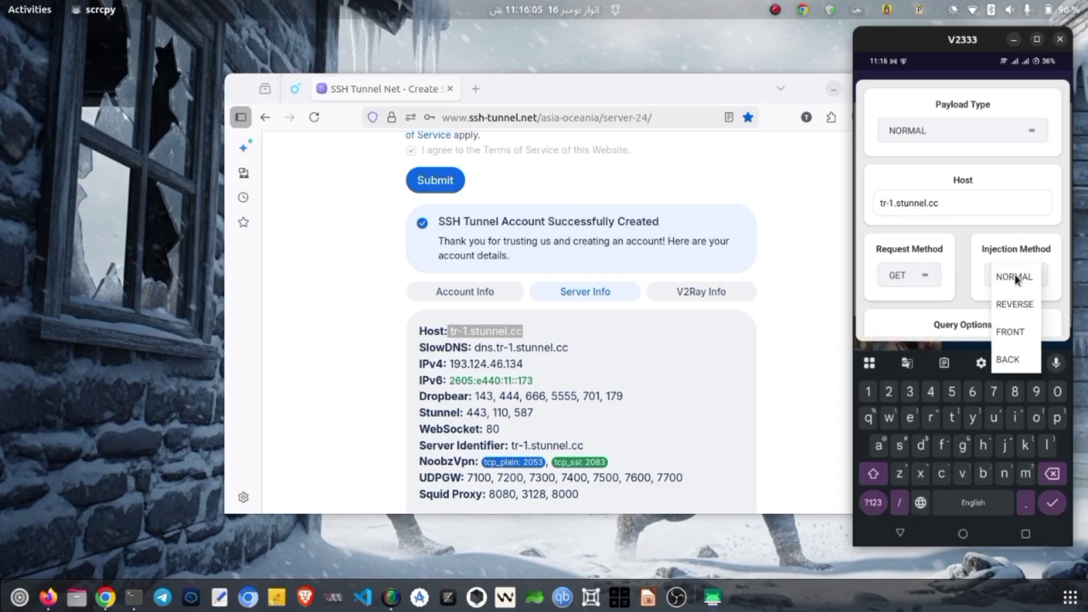
click(1009, 331)
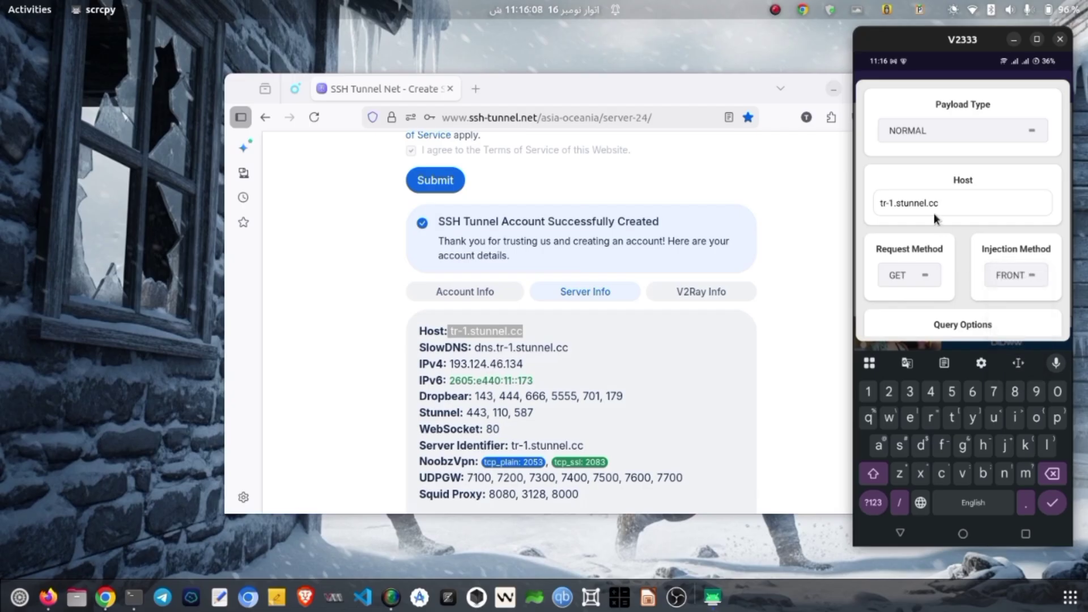
Generate the payload for tr-1.stunnel.cc and start the tunnel.
scroll(975, 340, down, 5)
scroll(993, 399, down, 2)
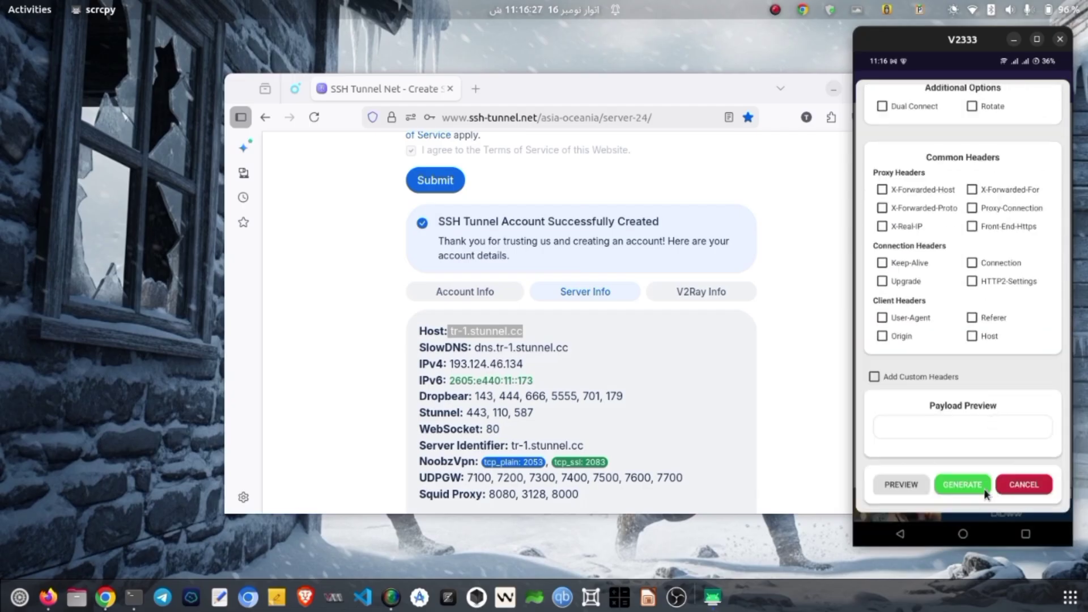
click(967, 485)
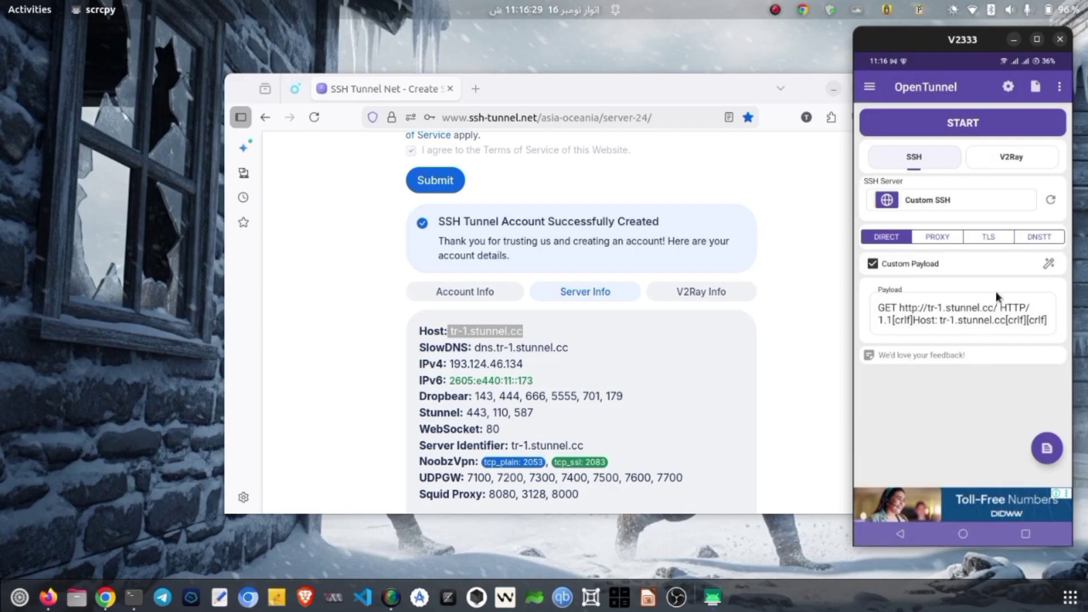
click(970, 124)
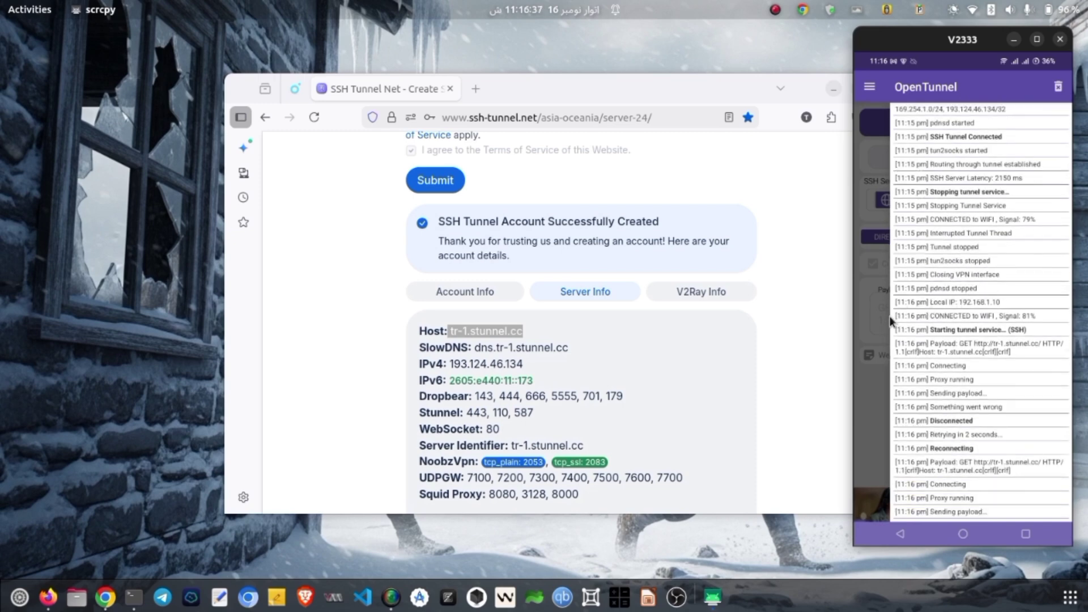
Stop the tunnel and trim the payload's request line to 'GET HTTP/1.1' by deleting the URL.
click(884, 232)
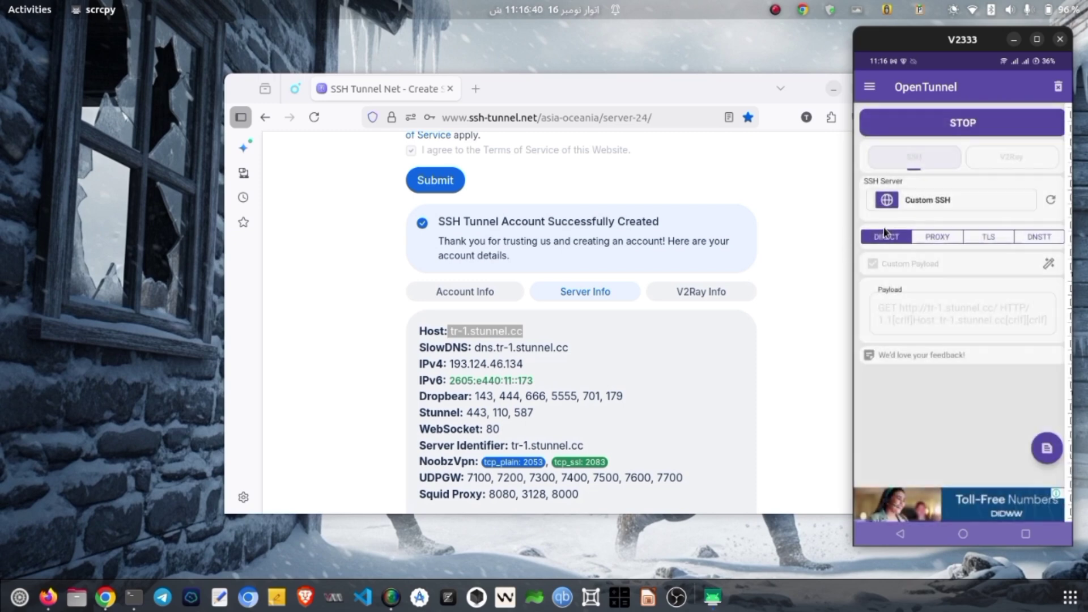
click(971, 130)
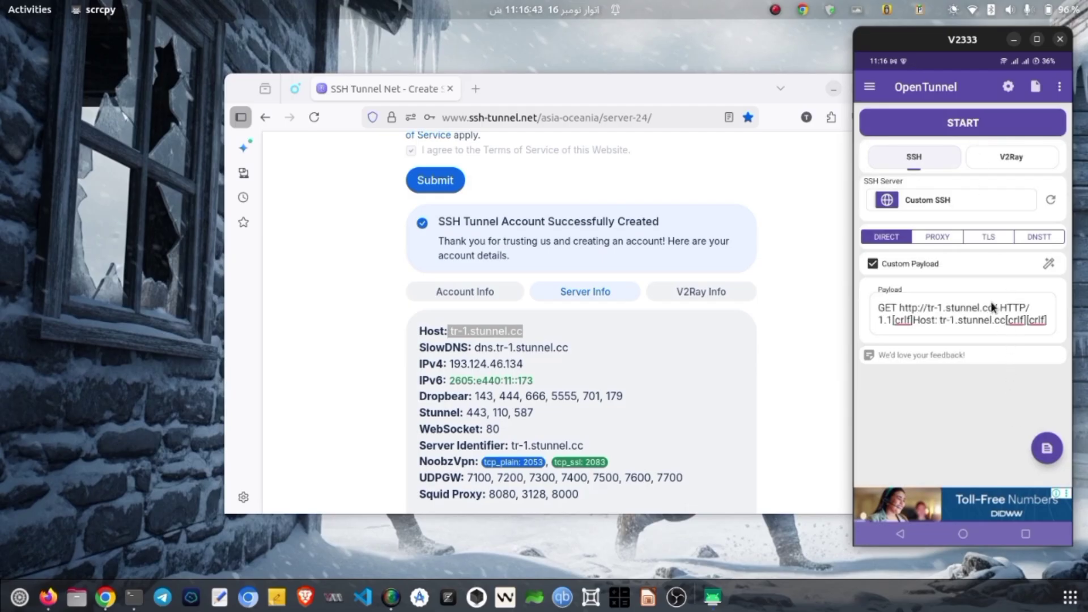
click(993, 304)
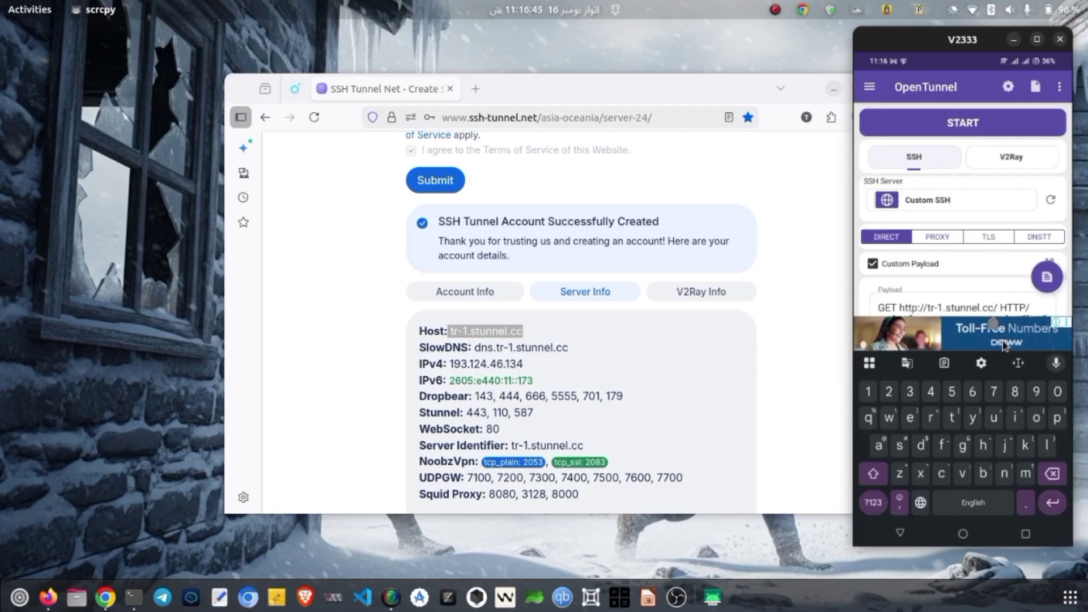
key(BackSpace)
key(BackSpace)
key(BackSpace)
key(BackSpace)
key(BackSpace)
key(BackSpace)
key(BackSpace)
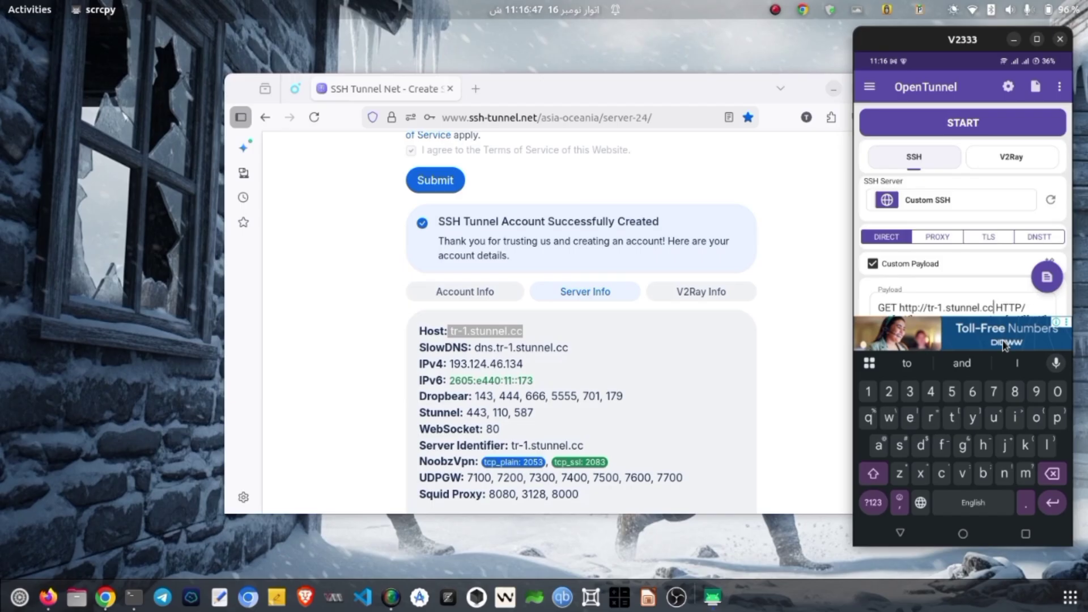
key(BackSpace)
key(BackSpace)
key(BackSpace)
key(BackSpace)
key(BackSpace)
key(BackSpace)
key(BackSpace)
key(BackSpace)
key(BackSpace)
key(BackSpace)
key(BackSpace)
key(BackSpace)
key(BackSpace)
key(BackSpace)
key(BackSpace)
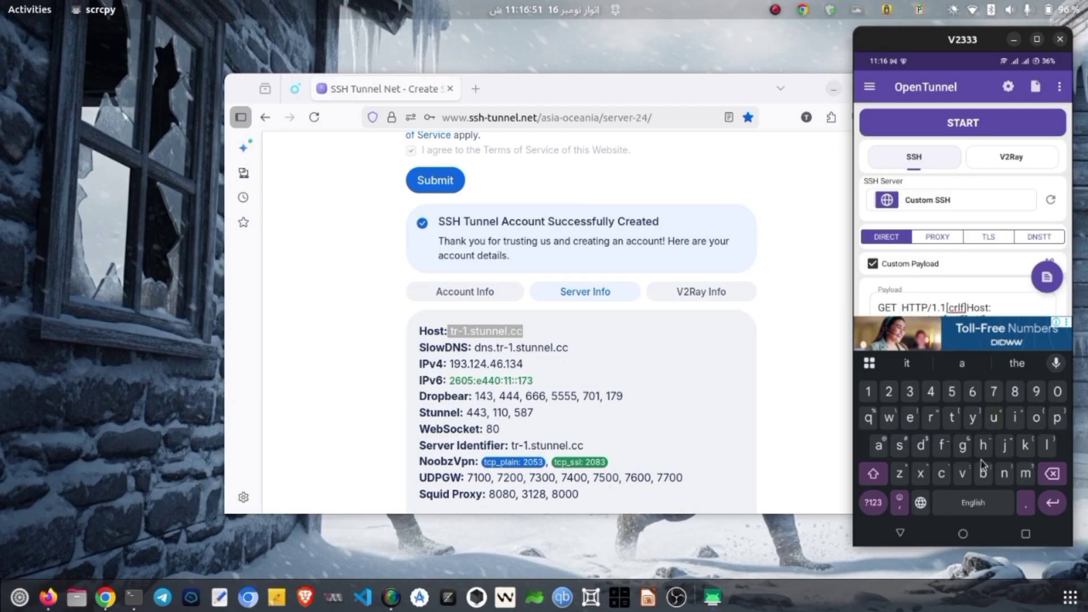
click(888, 532)
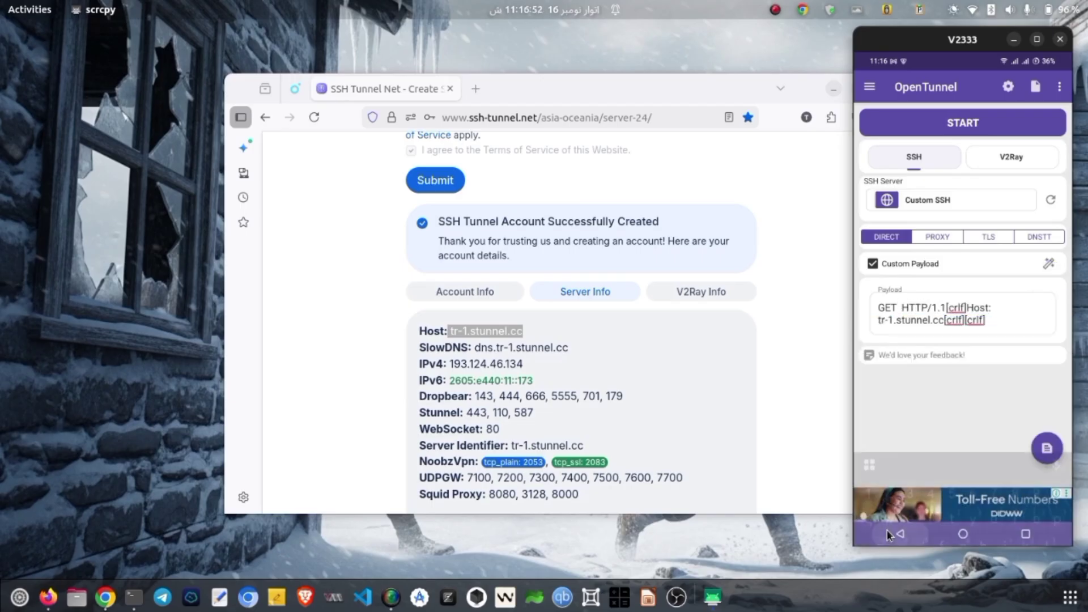
Retry the tunnel with the edited payload, then stop it after it disconnects.
click(991, 123)
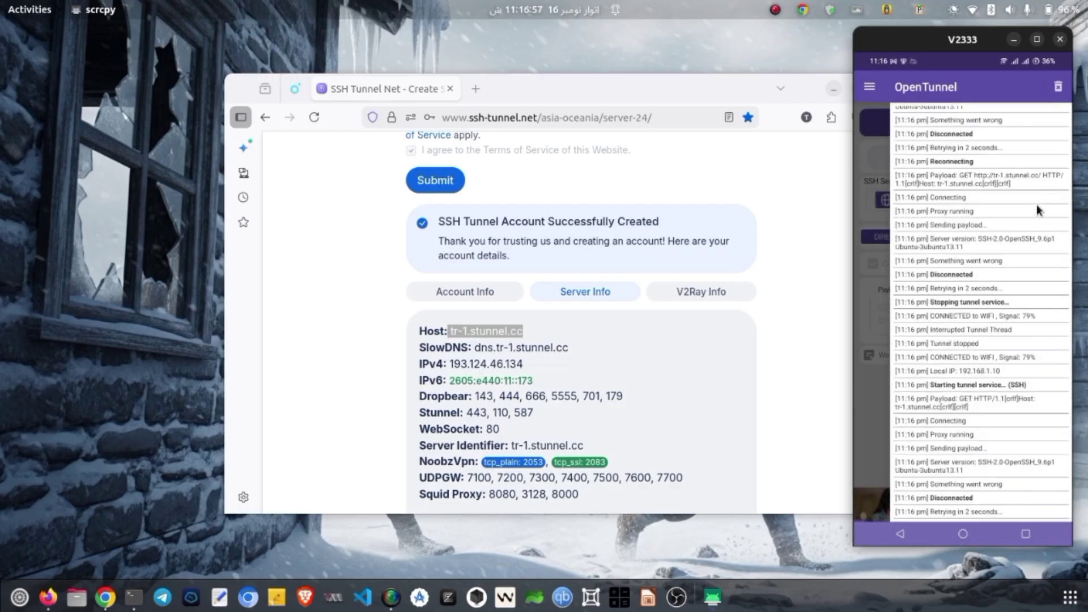
click(866, 157)
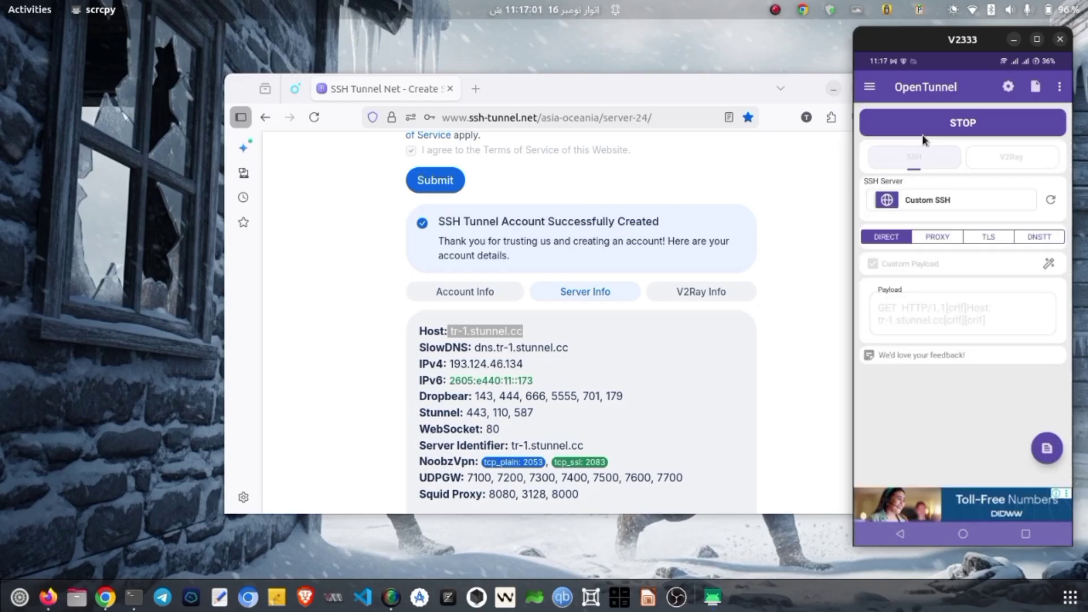
click(923, 131)
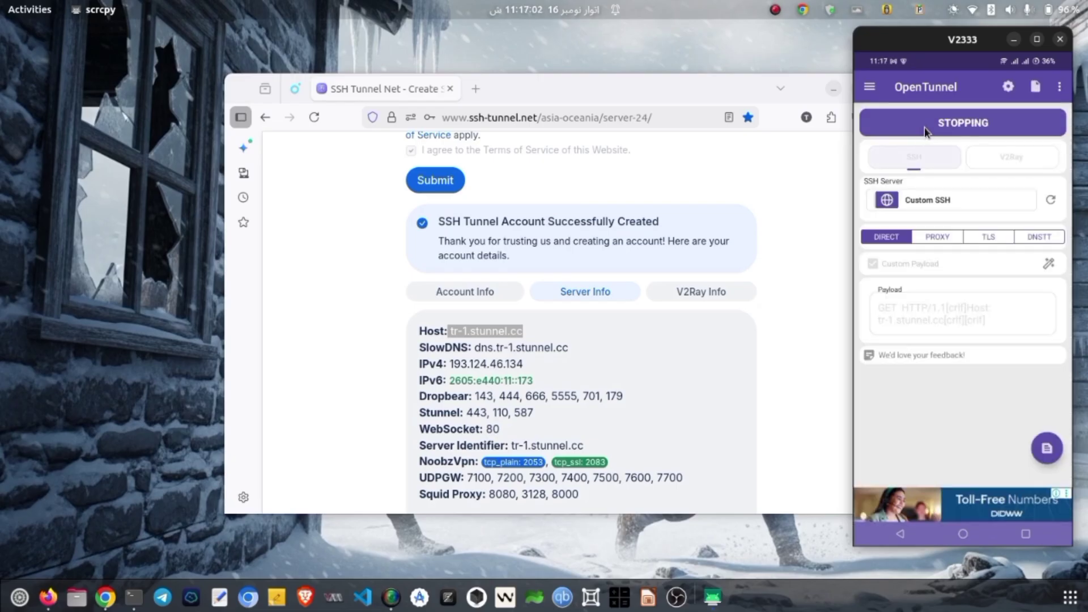
In SSH Settings, replace SSH port 22 with 443 and confirm.
click(873, 88)
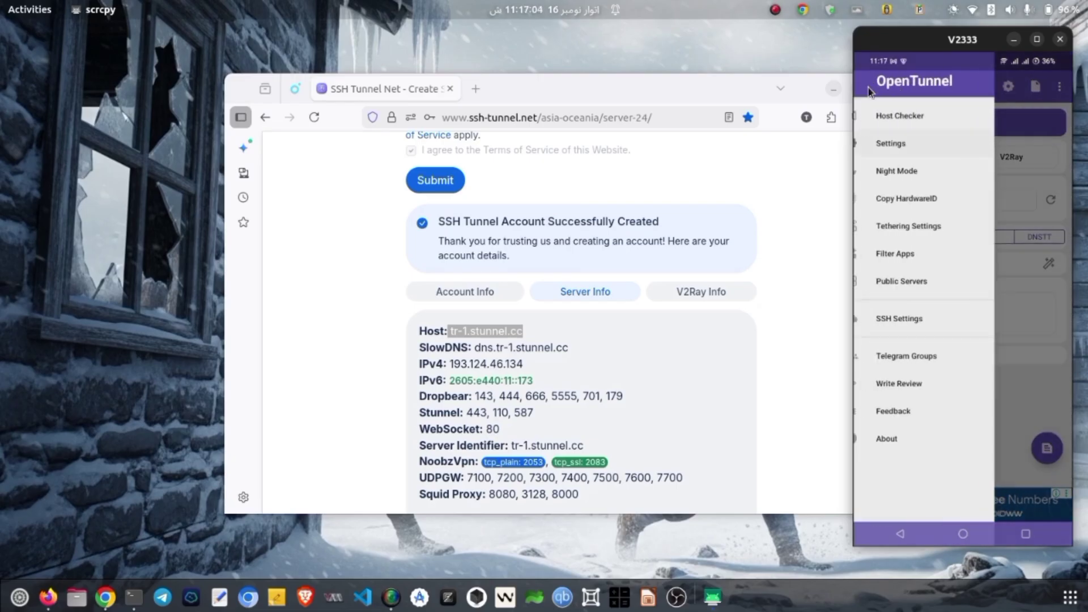
click(914, 316)
click(920, 197)
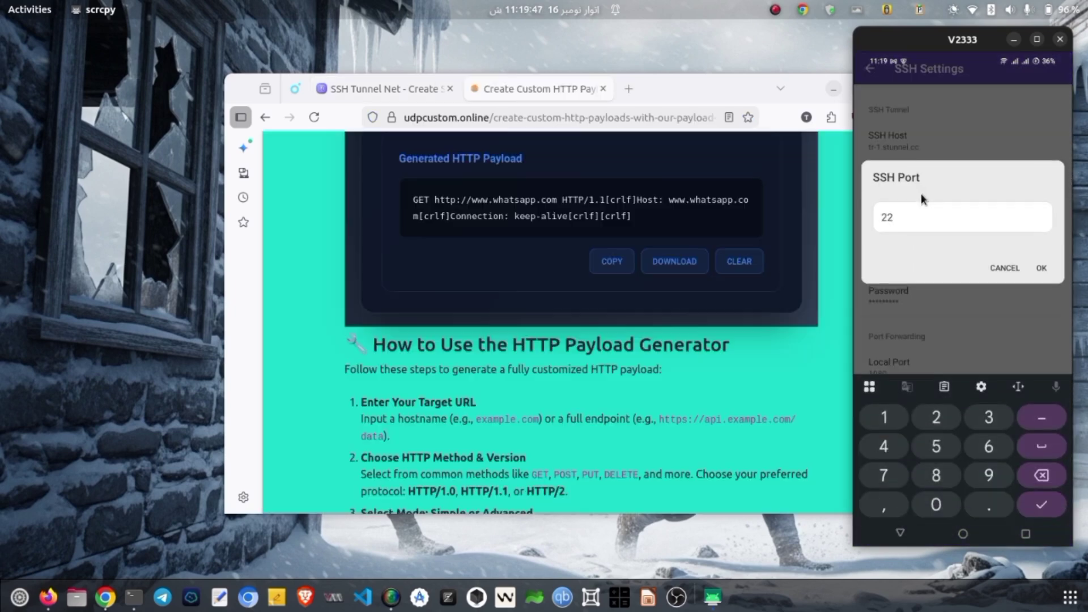
key(BackSpace)
key(BackSpace)
text(443)
click(1041, 267)
click(870, 68)
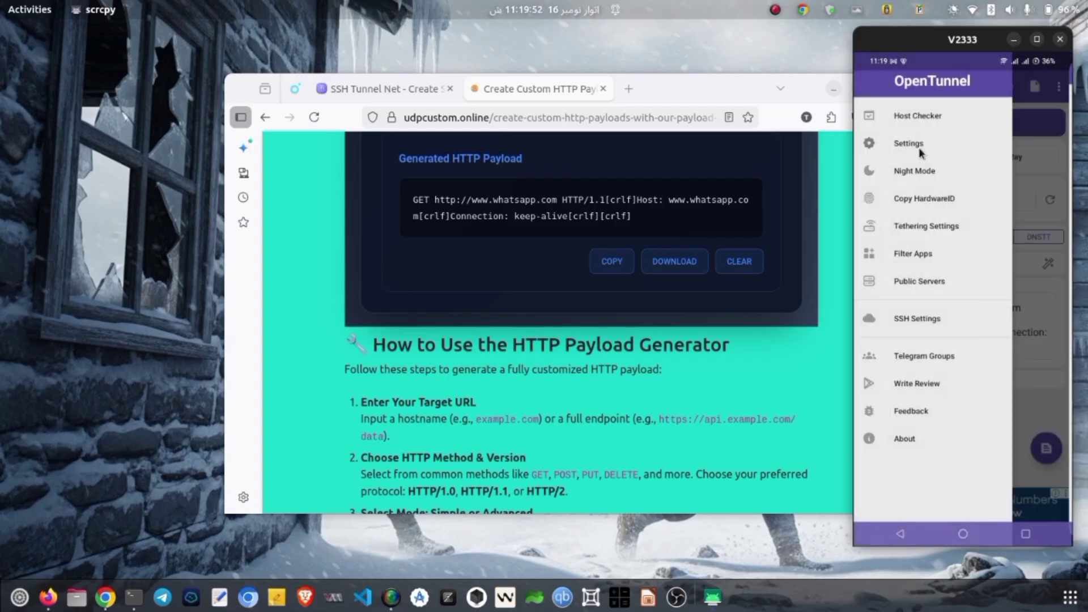
Generate the keep-alive GET payload for tr-1.stunnel.cc on udpcustom.online and copy it.
click(1027, 128)
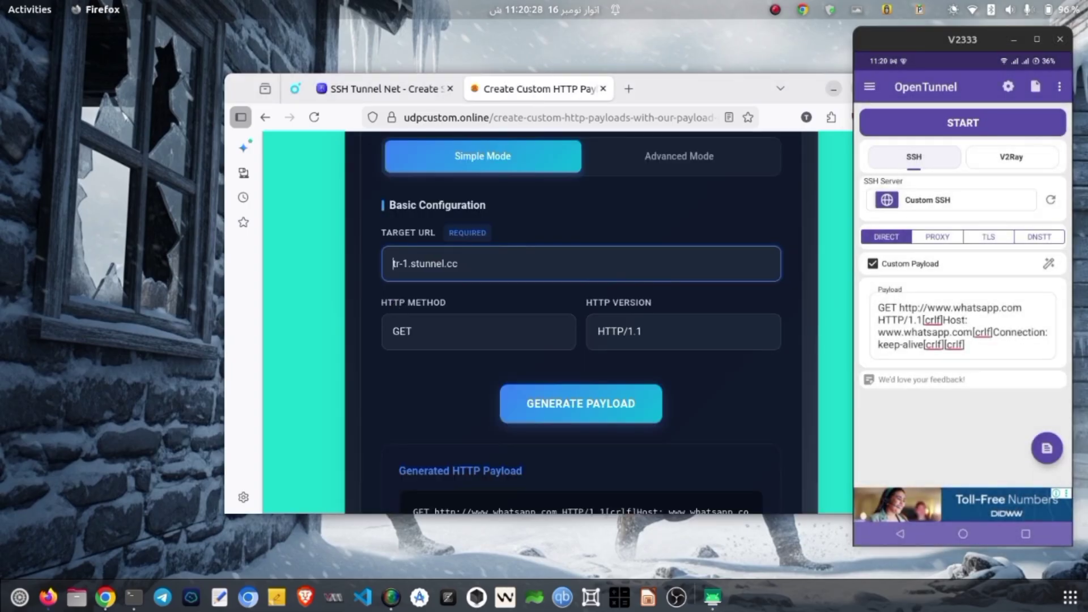
click(571, 400)
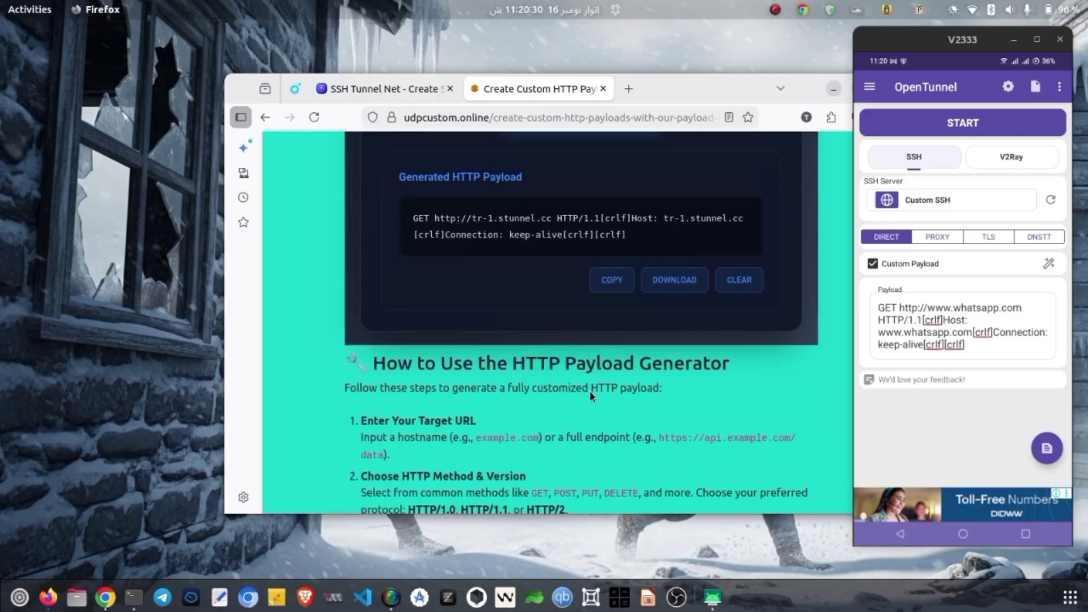
scroll(612, 340, down, 2)
click(616, 190)
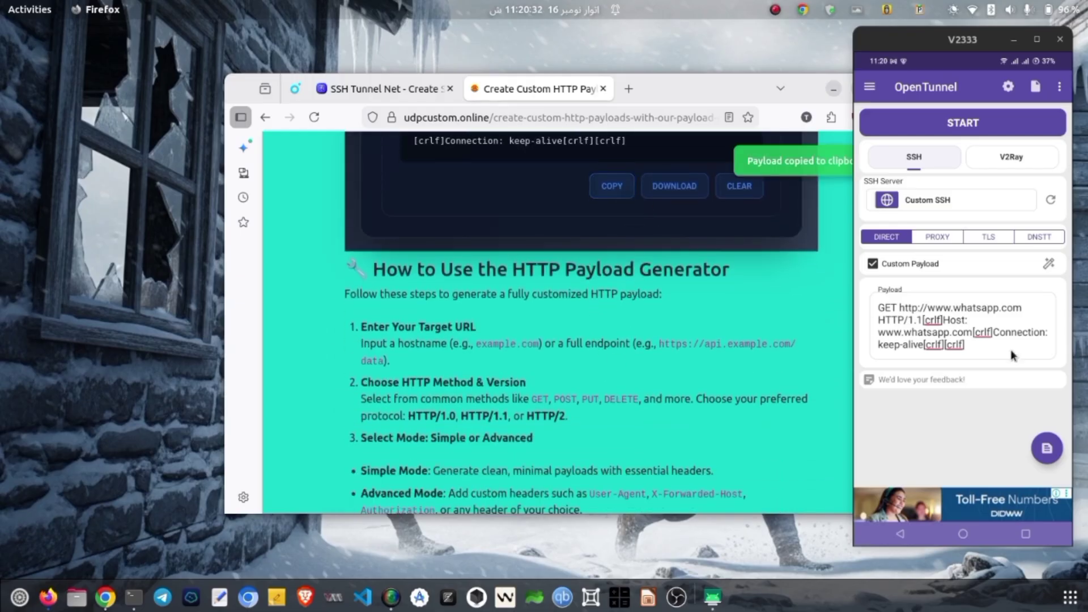
Replace OpenTunnel's payload text with the copied keep-alive GET payload.
click(958, 322)
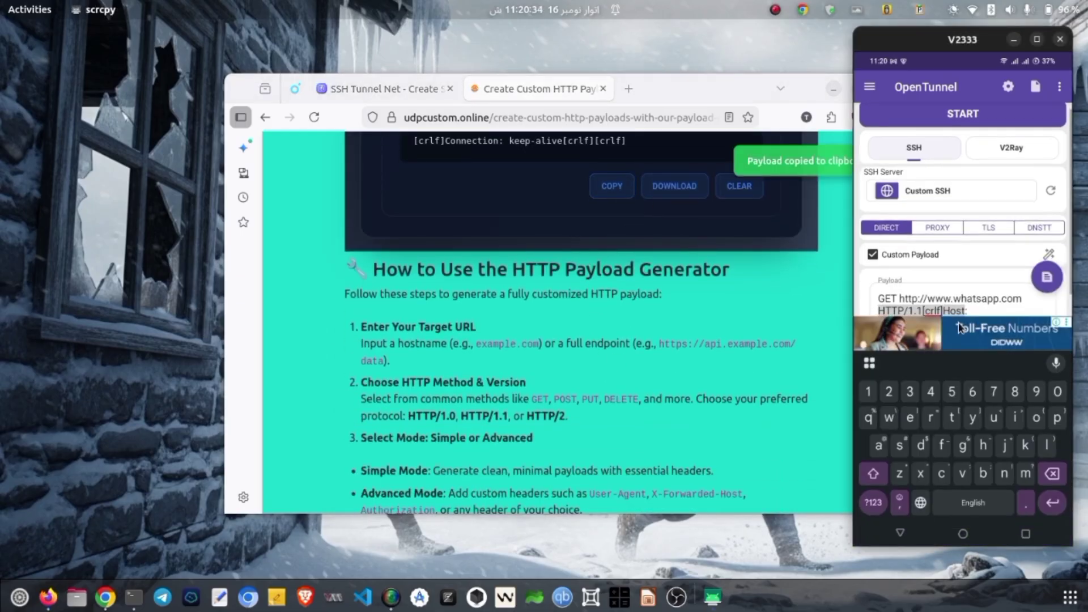
key(ctrl+a)
key(ctrl+v)
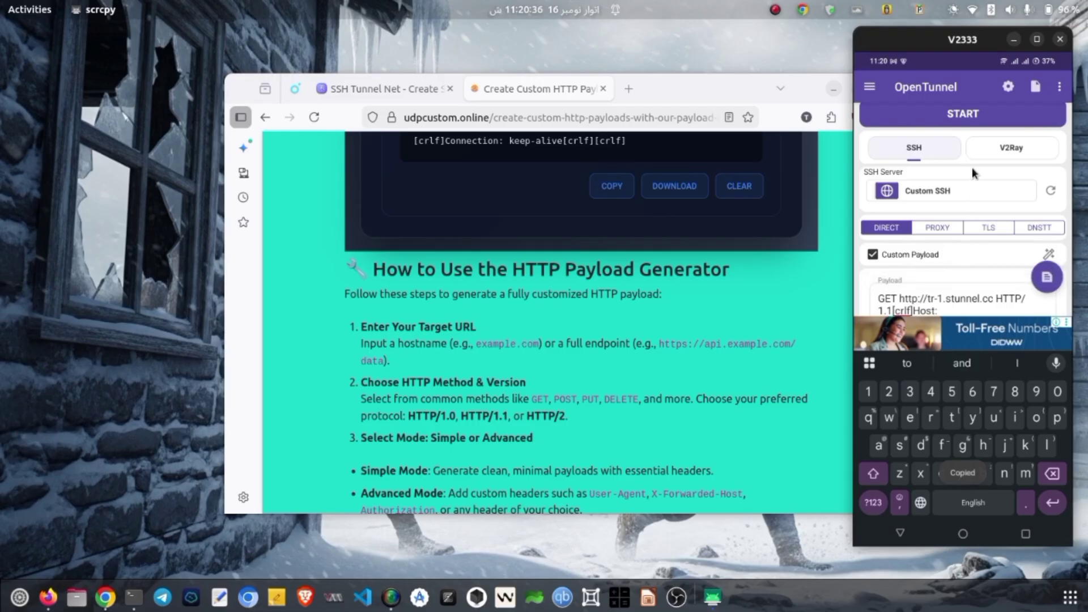
scroll(1001, 170, up, 1)
Start the tunnel with the new payload, confirm it authenticates, then stop it.
click(994, 122)
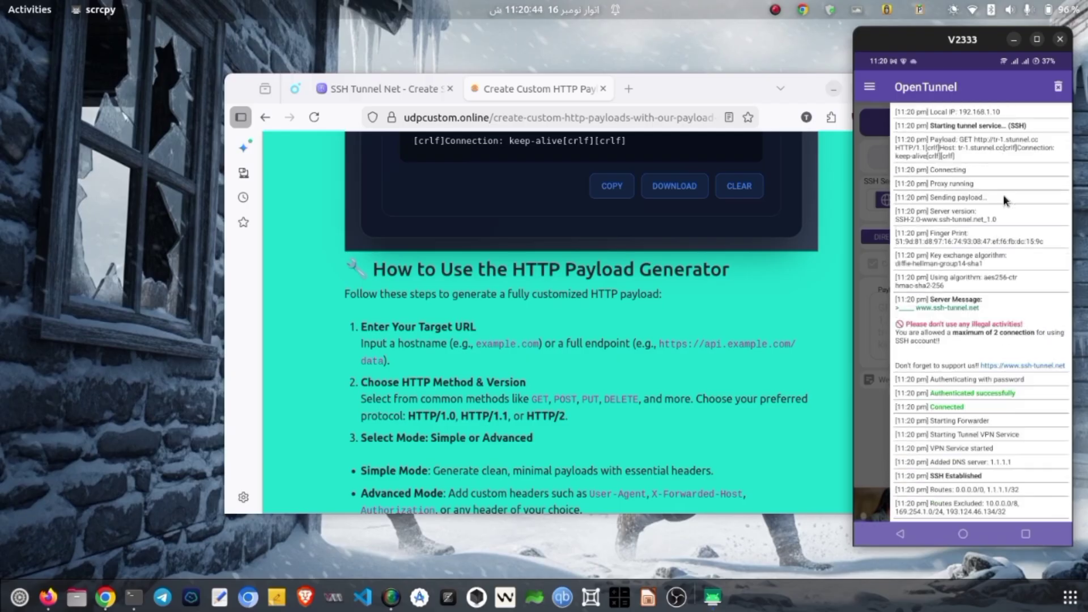
click(876, 298)
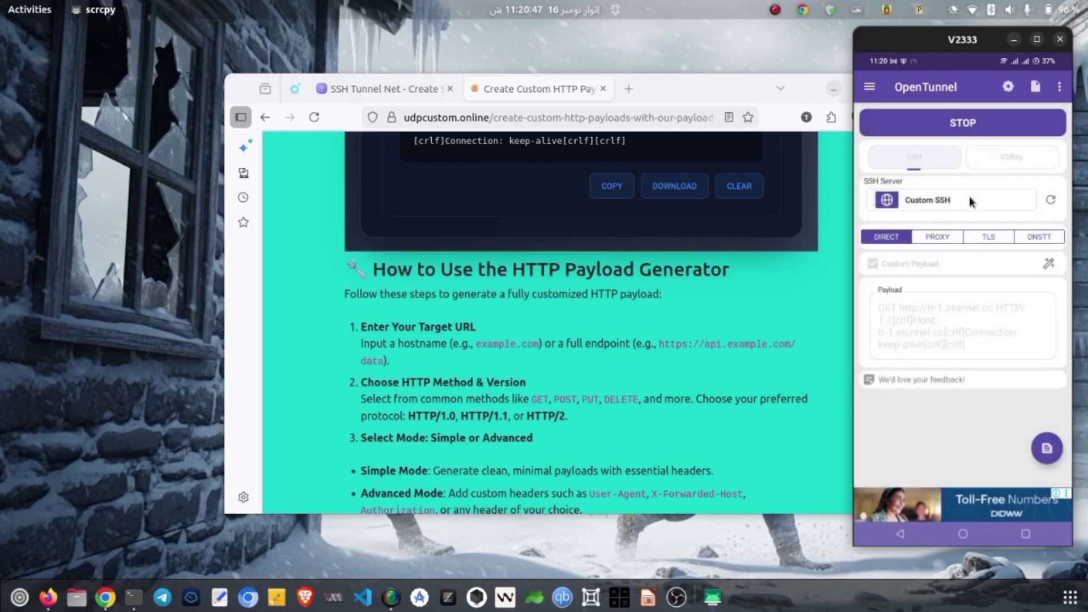
click(980, 125)
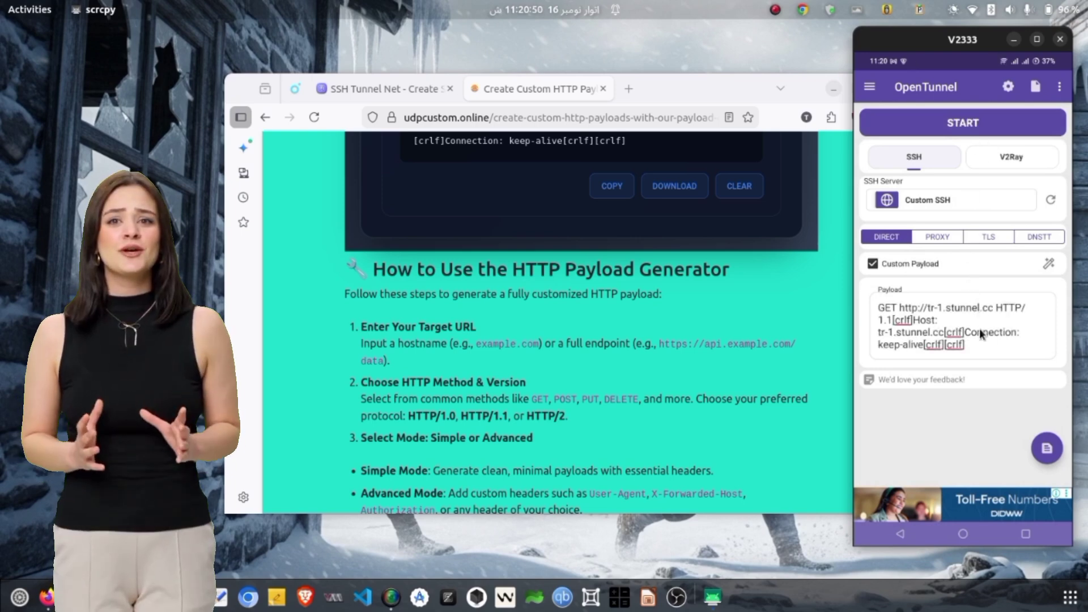
Switch OpenTunnel to PROXY mode and open the Remote Proxy settings dialog.
click(396, 94)
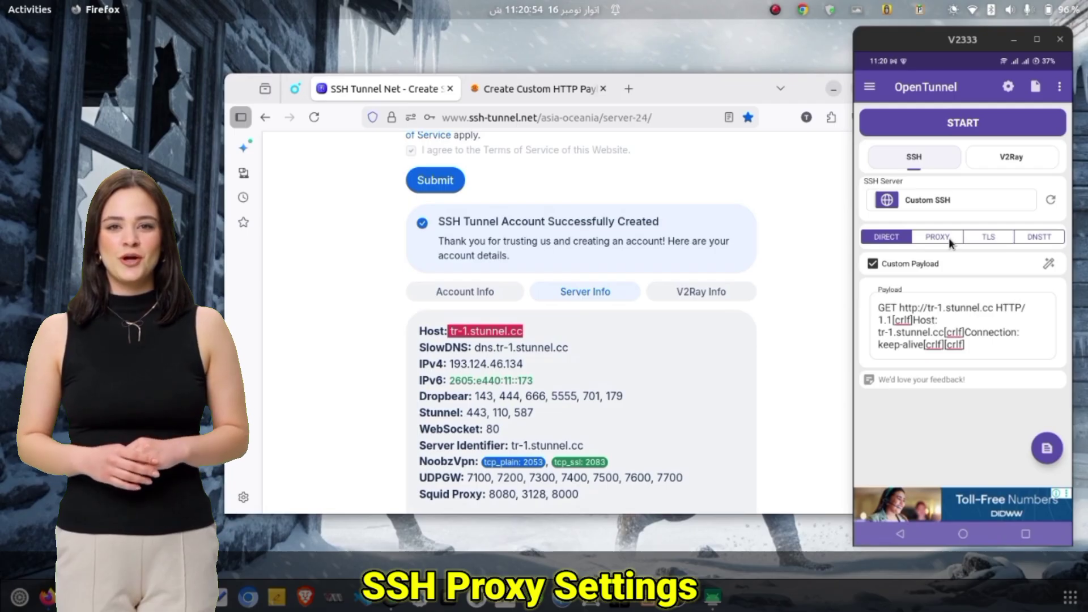
click(949, 238)
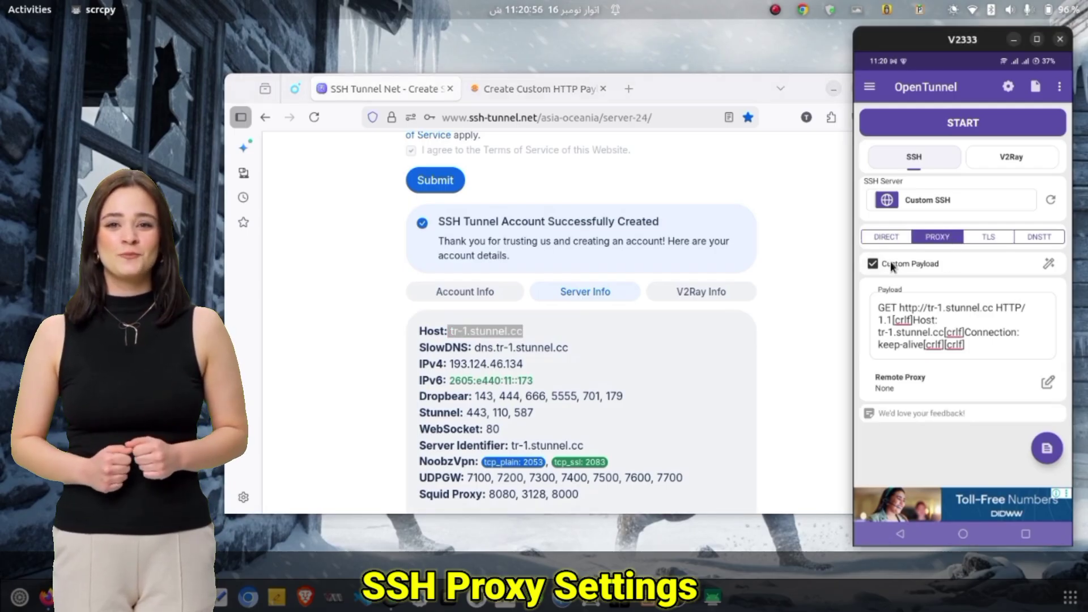
click(1044, 382)
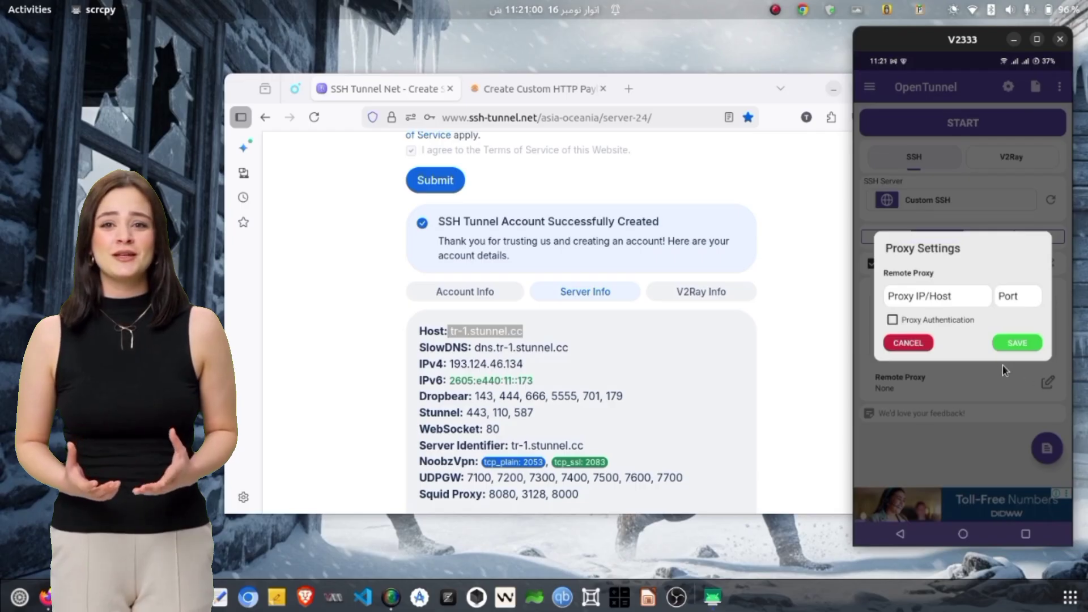
Open customudp.site and fill in proxy host 142.111.48.253, port 7030, with authentication enabled.
click(626, 90)
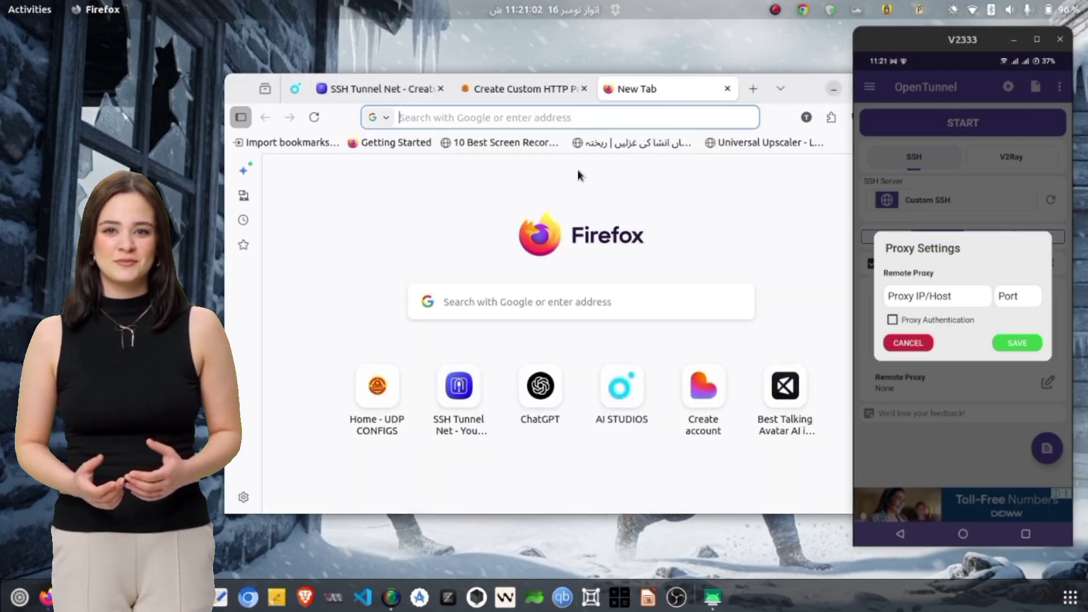
text(customudp.site)
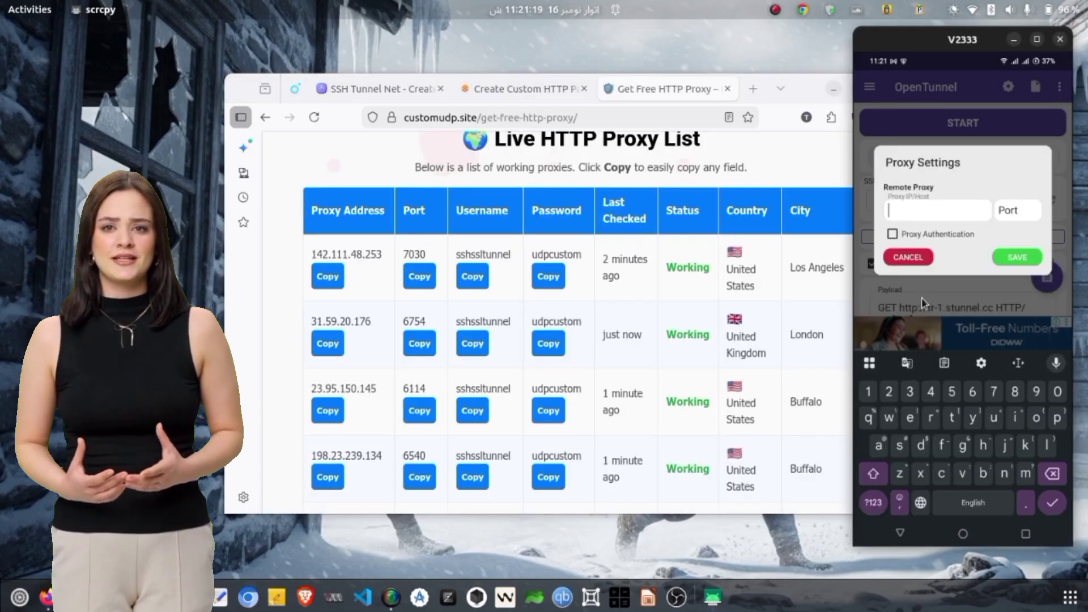
key(ctrl+v)
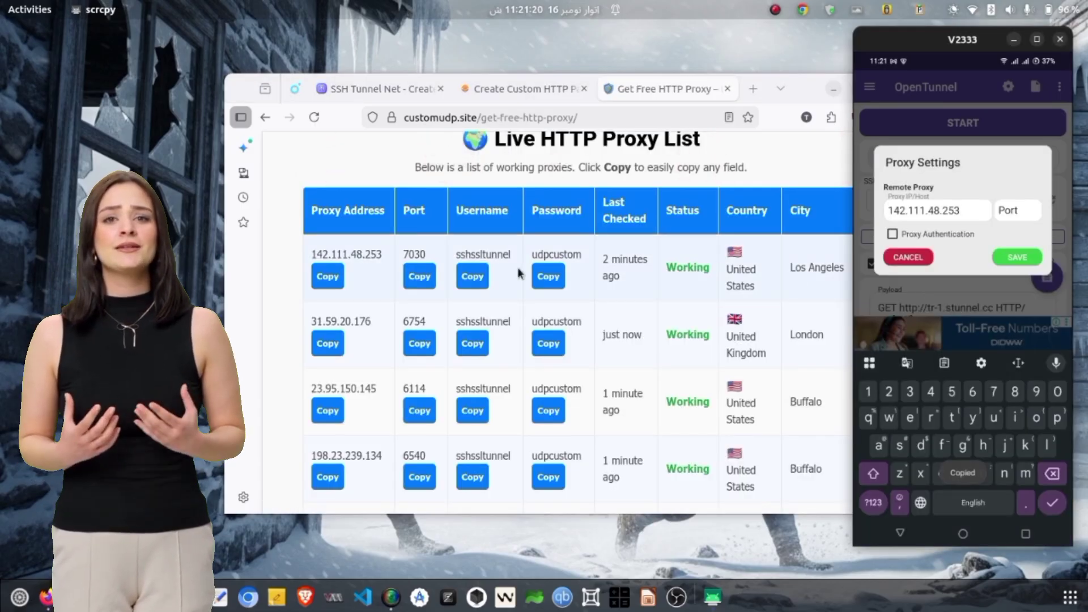
click(420, 277)
click(1023, 215)
key(ctrl+v)
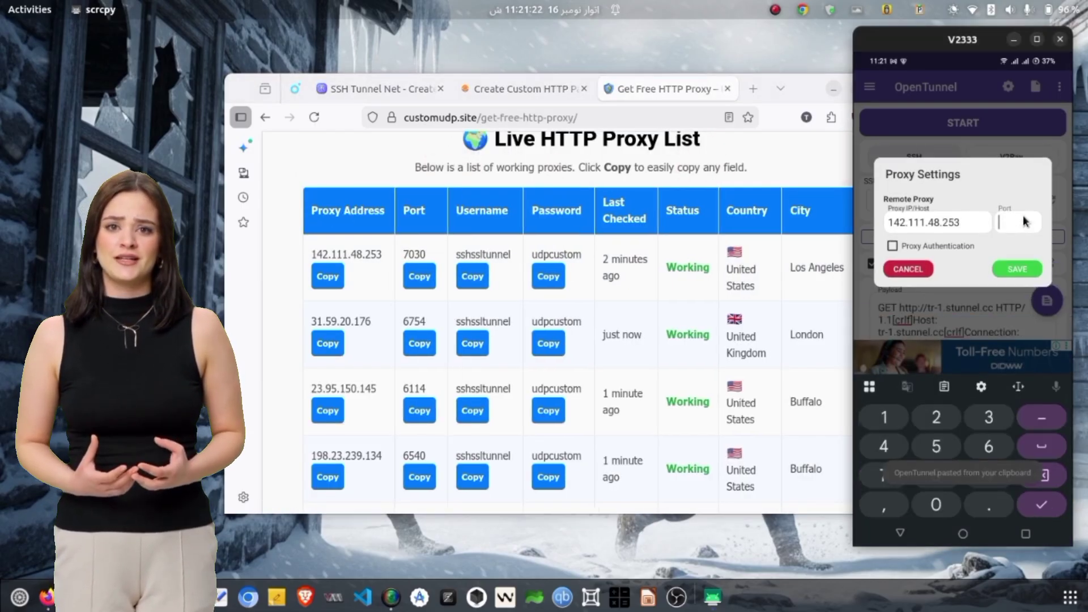
click(901, 246)
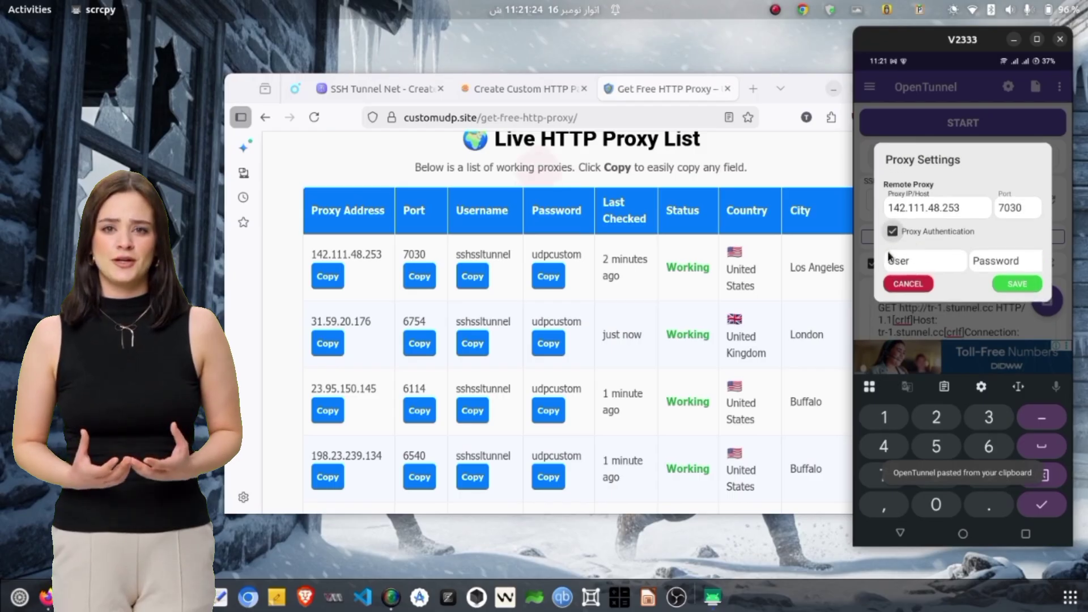
Paste the proxy's username and password, save, decline password saving, and disable custom payload.
click(473, 277)
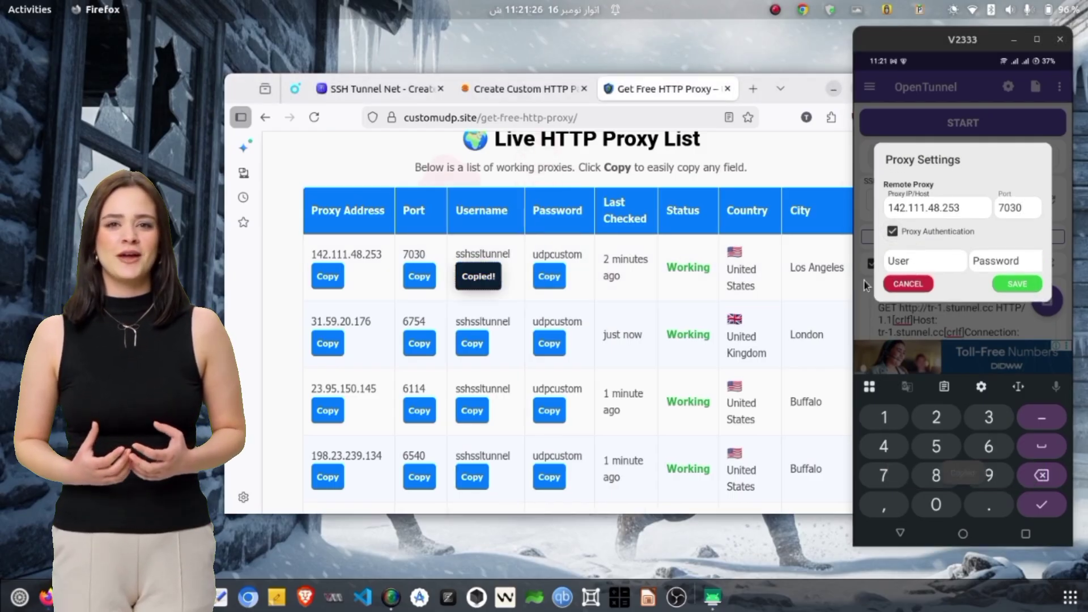
click(915, 264)
key(ctrl+v)
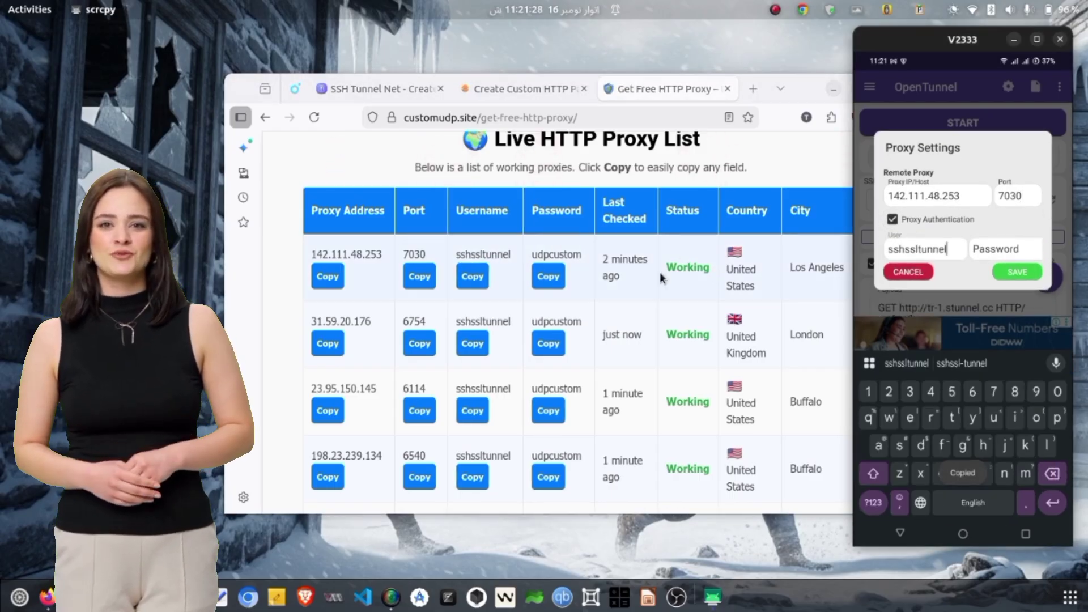
click(548, 277)
click(1014, 243)
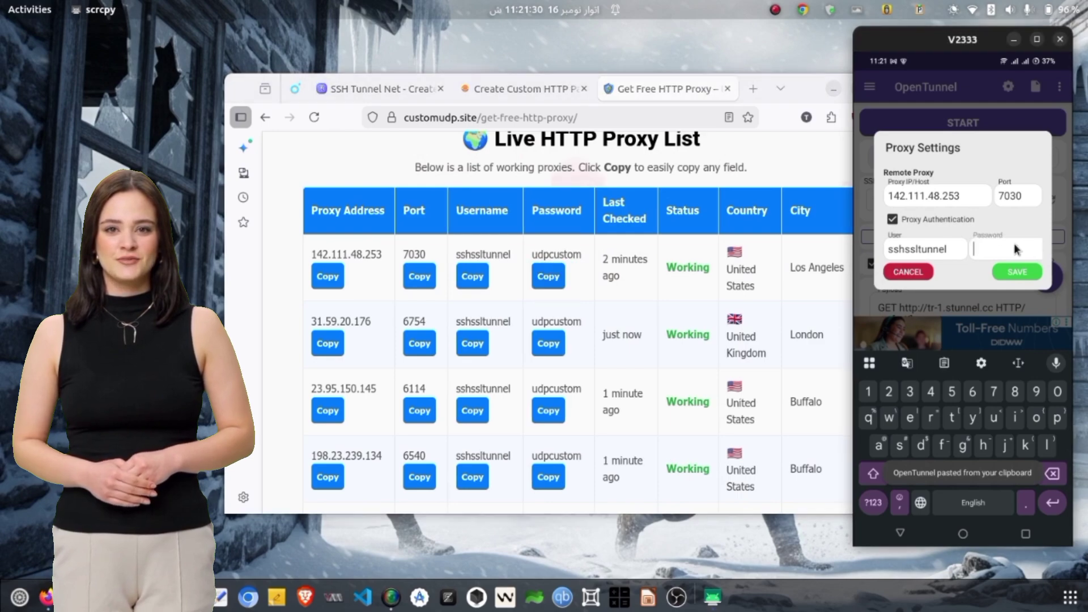
key(ctrl+v)
click(1018, 272)
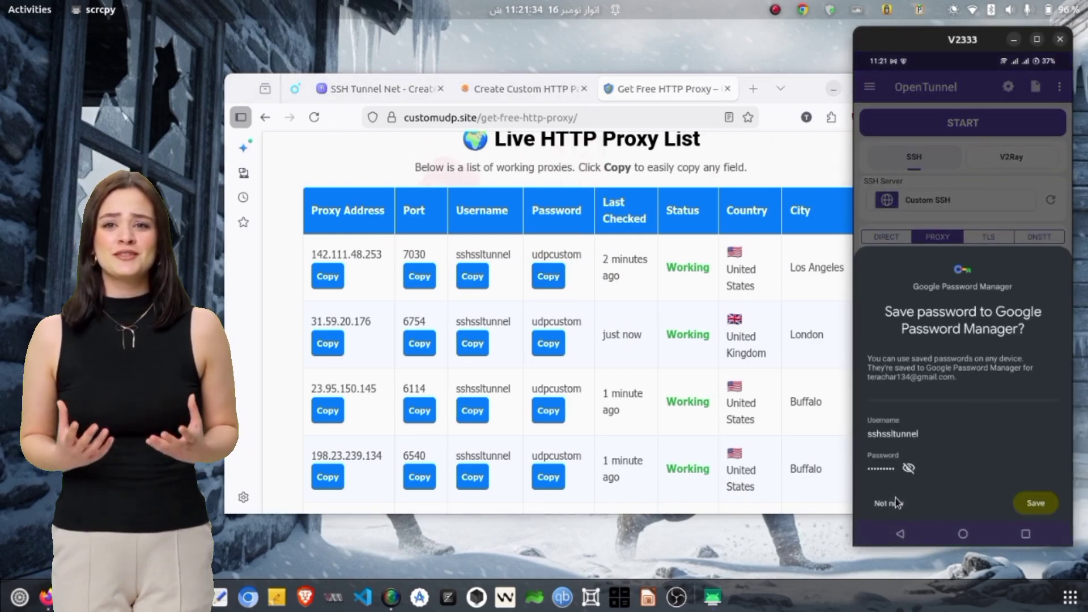
click(888, 503)
click(895, 268)
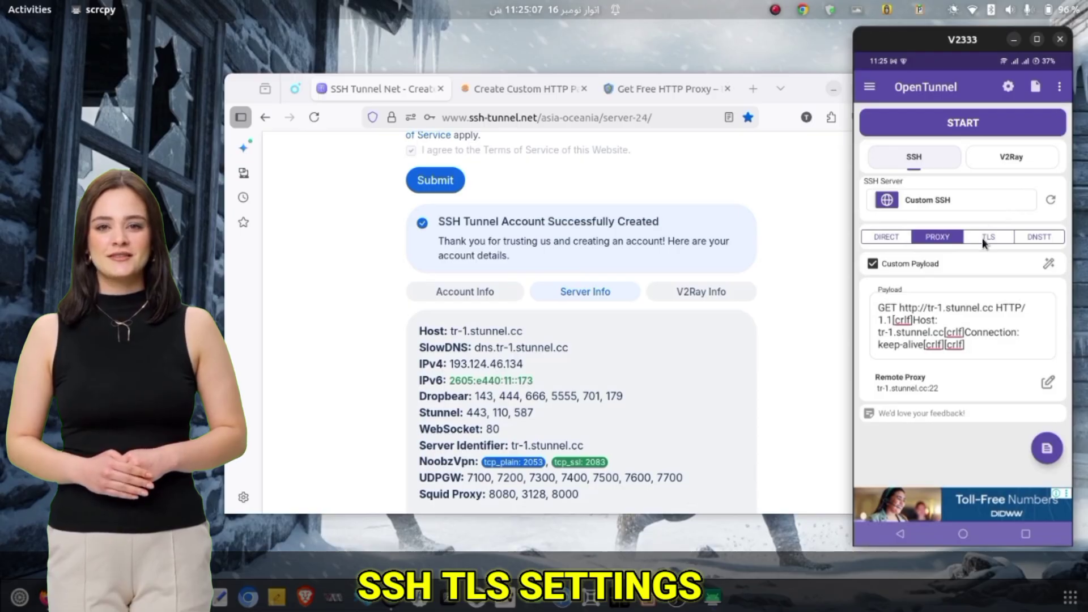
click(983, 238)
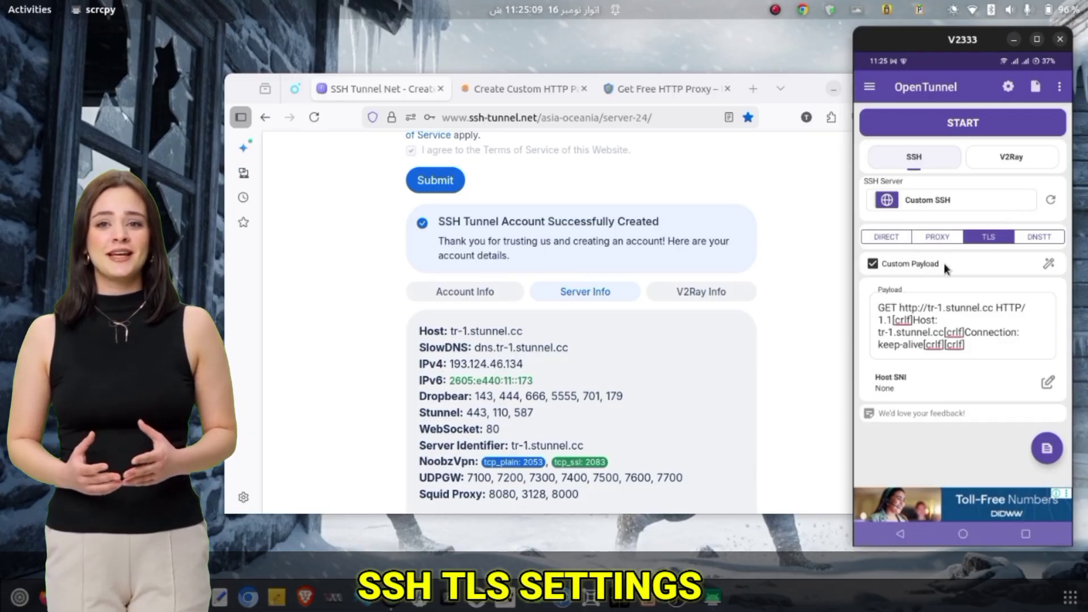
click(913, 261)
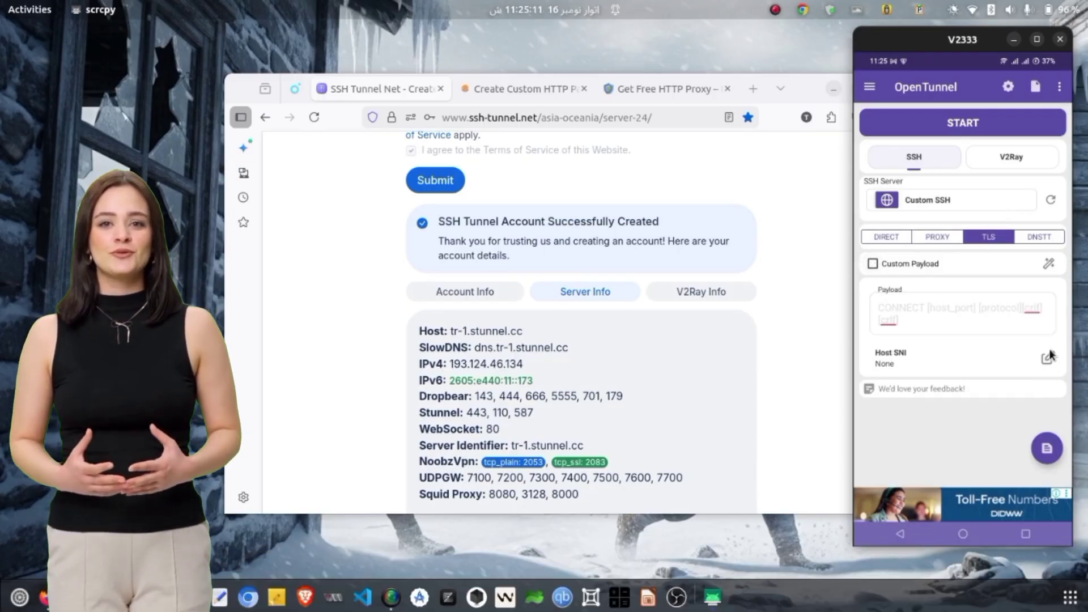
click(1048, 357)
click(967, 284)
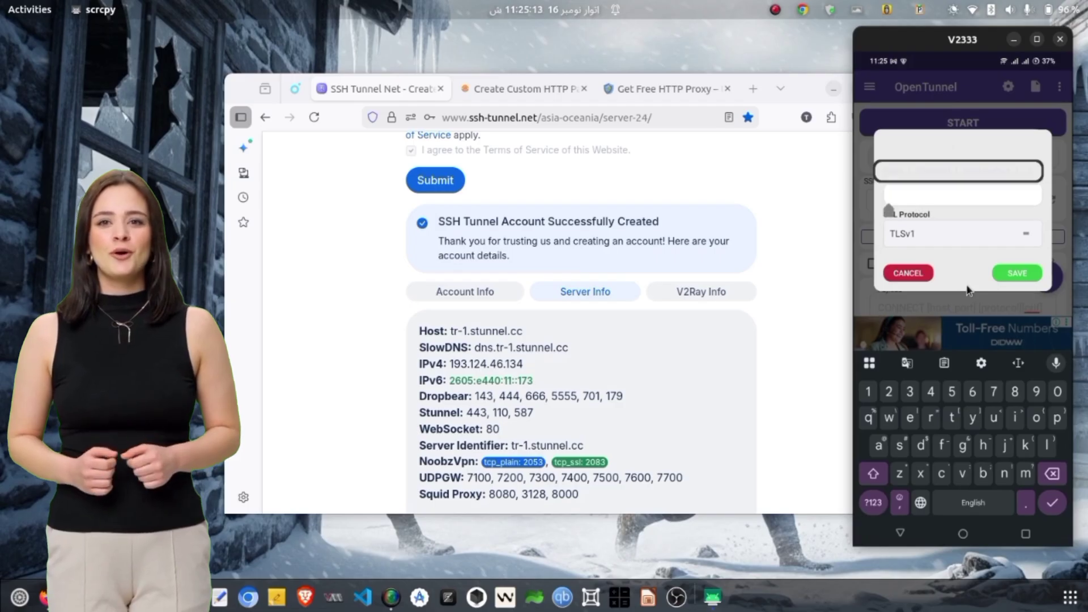
text(www)
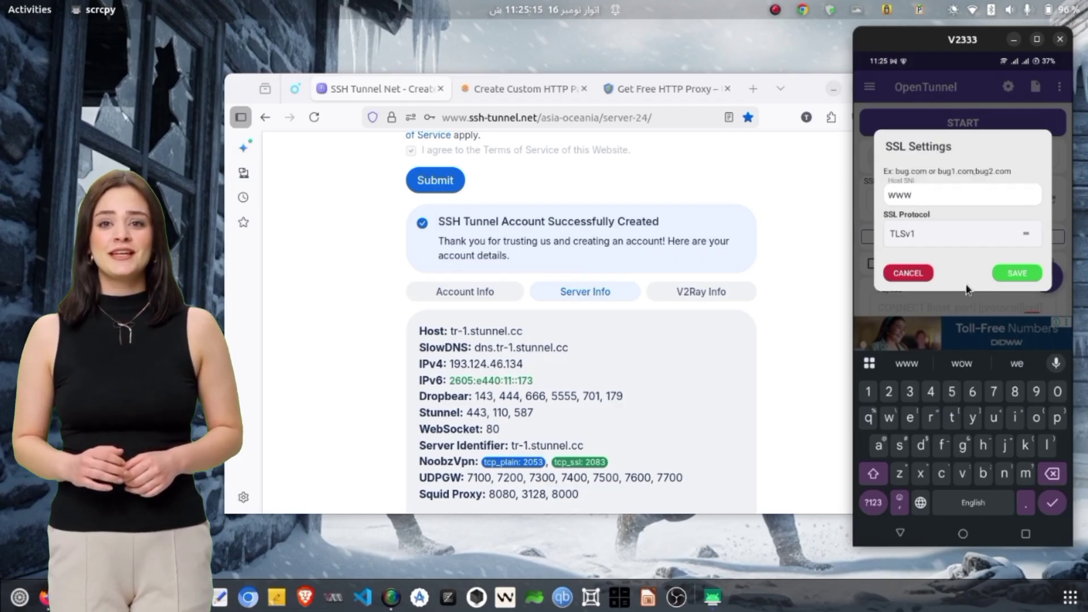
text(.waht)
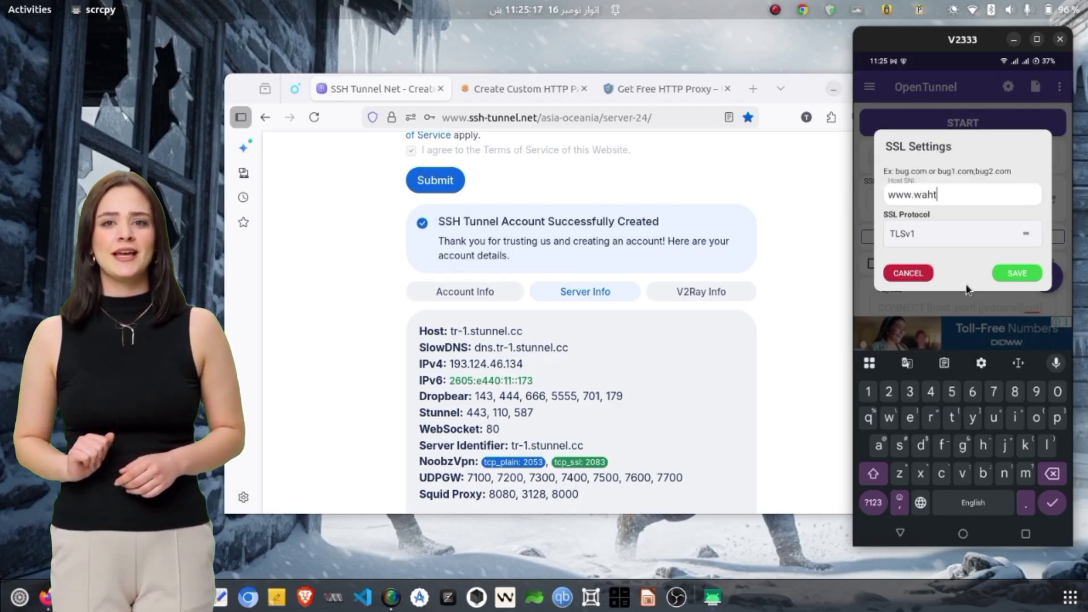
key(BackSpace)
key(BackSpace)
key(BackSpace)
text(hats)
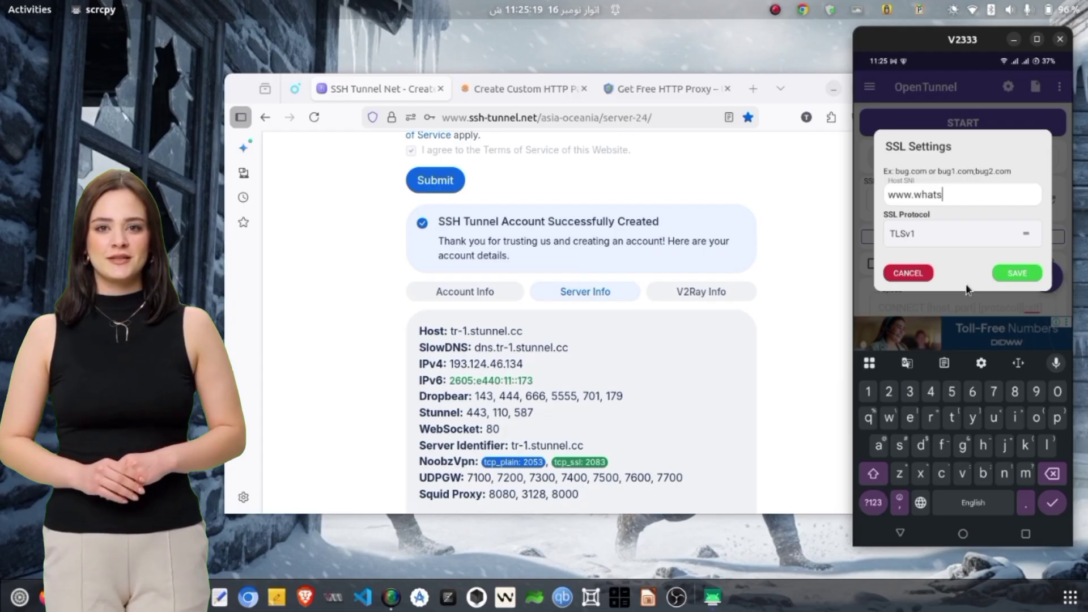
text(app)
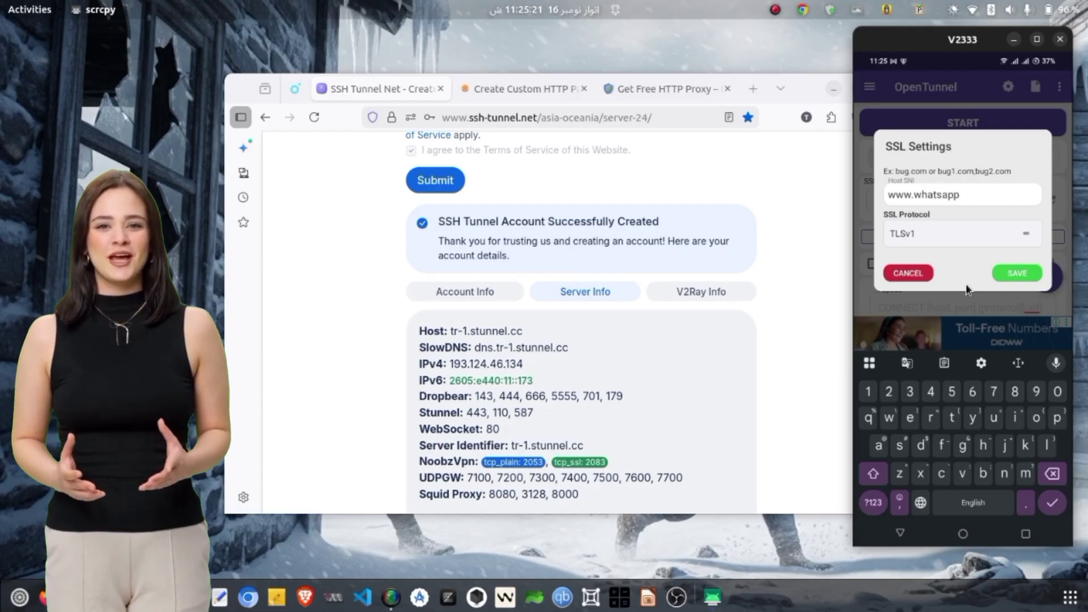
text(.com)
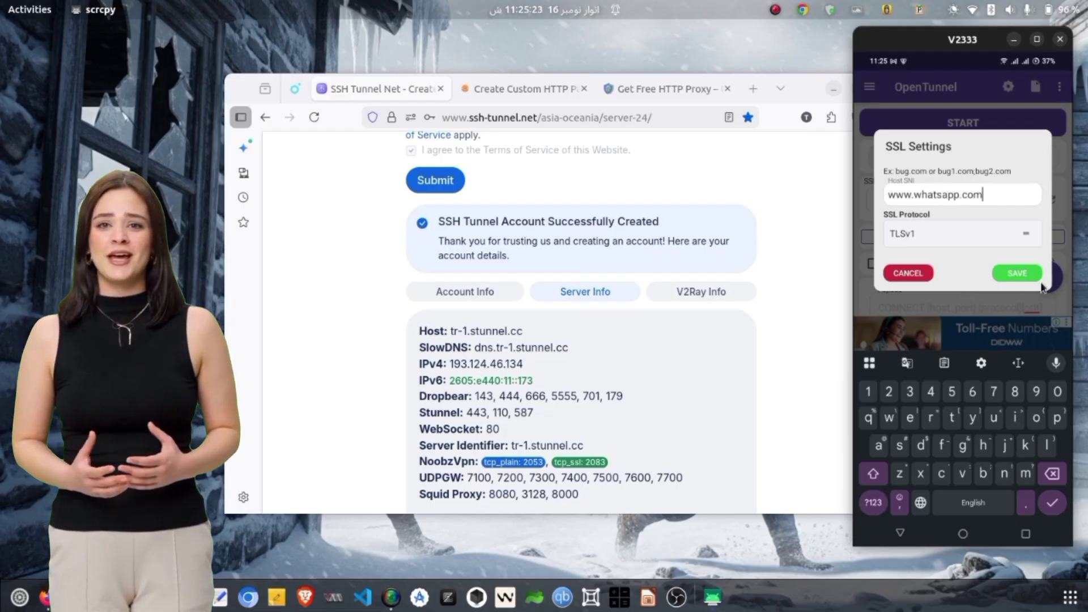
click(1036, 274)
Test the TLS tunnel, stop it after the SSL handshake fails, and note the Stunnel ports.
click(981, 129)
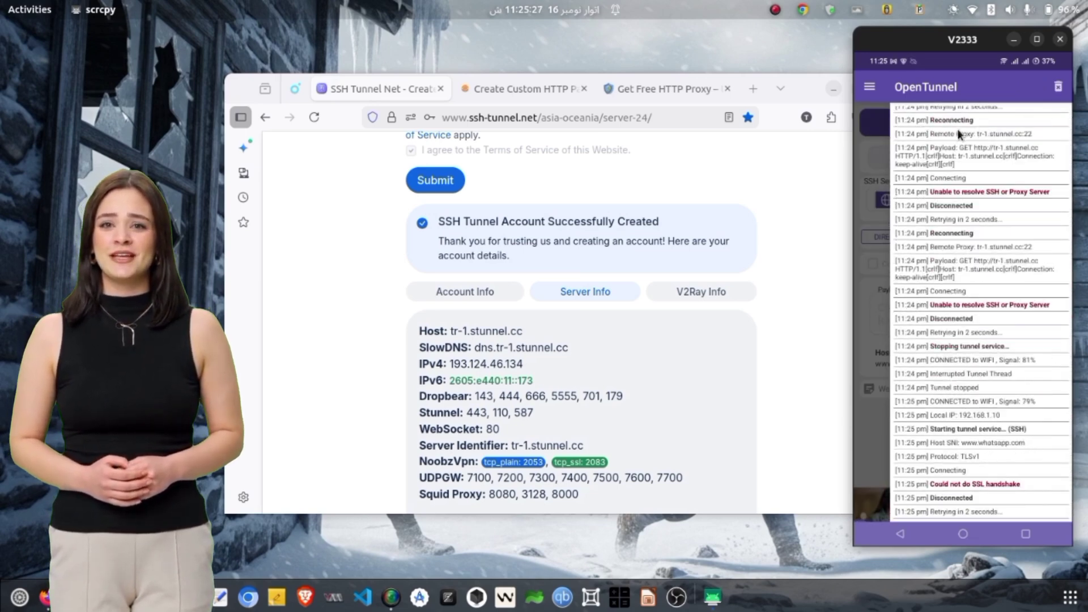
click(873, 178)
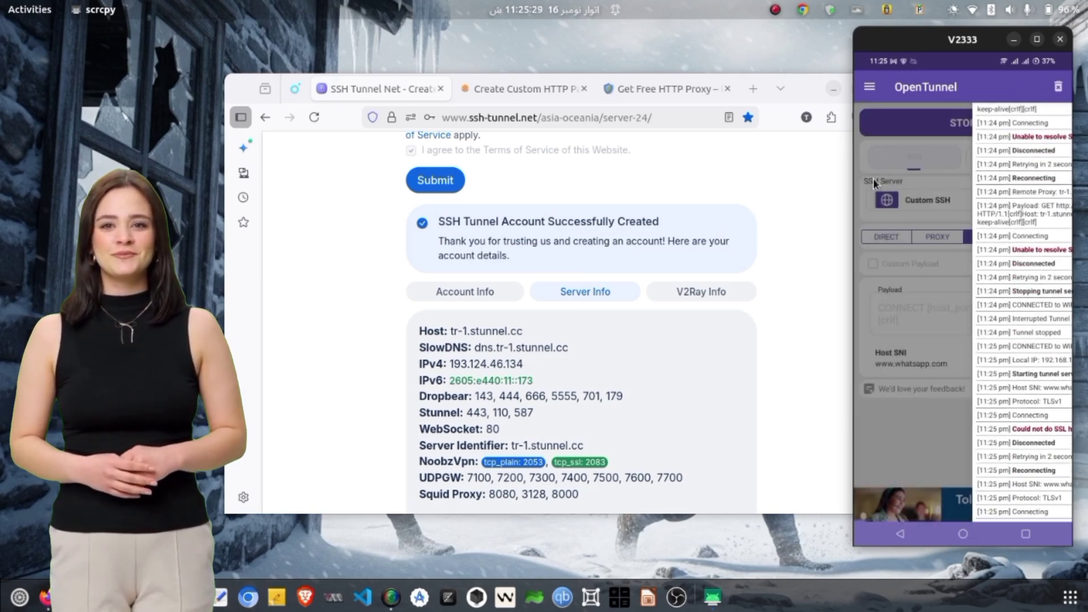
click(940, 125)
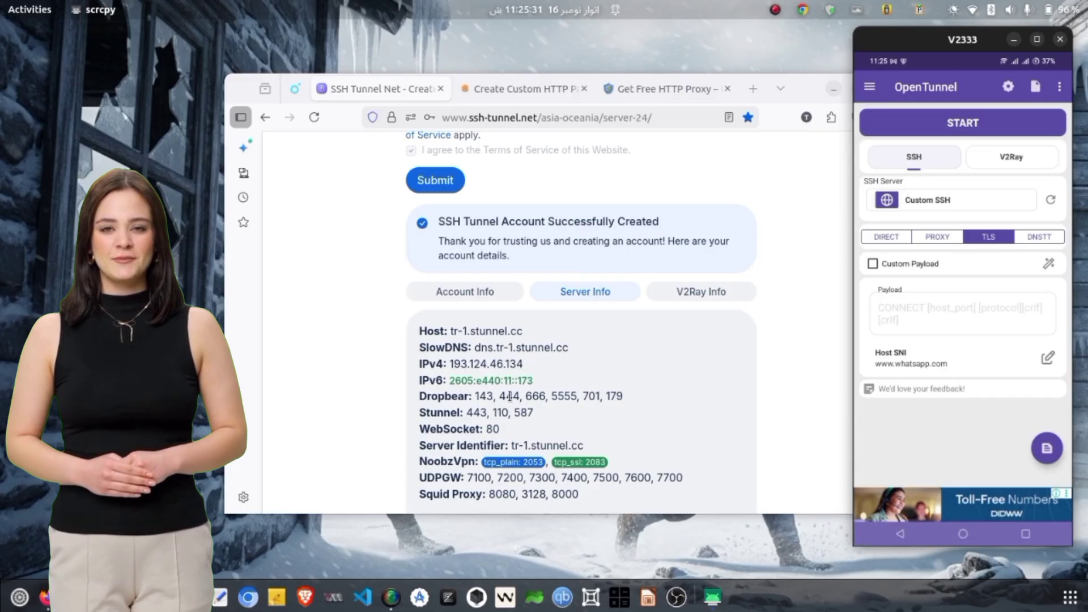
drag(468, 412, 520, 413)
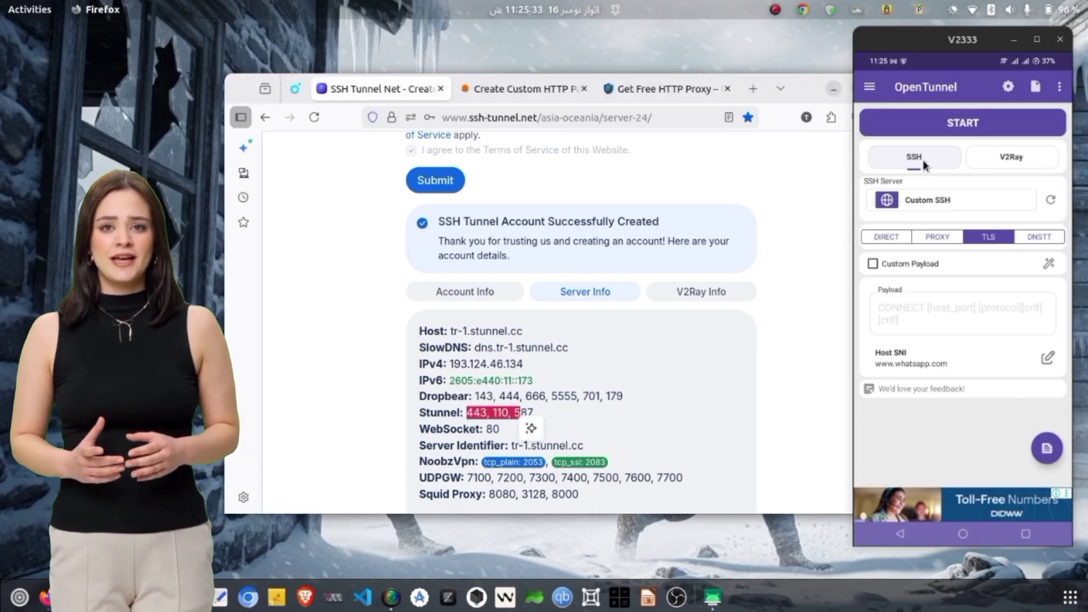
Check the SSH settings, re-enable the custom payload, and switch the mode to DNSTT.
click(870, 88)
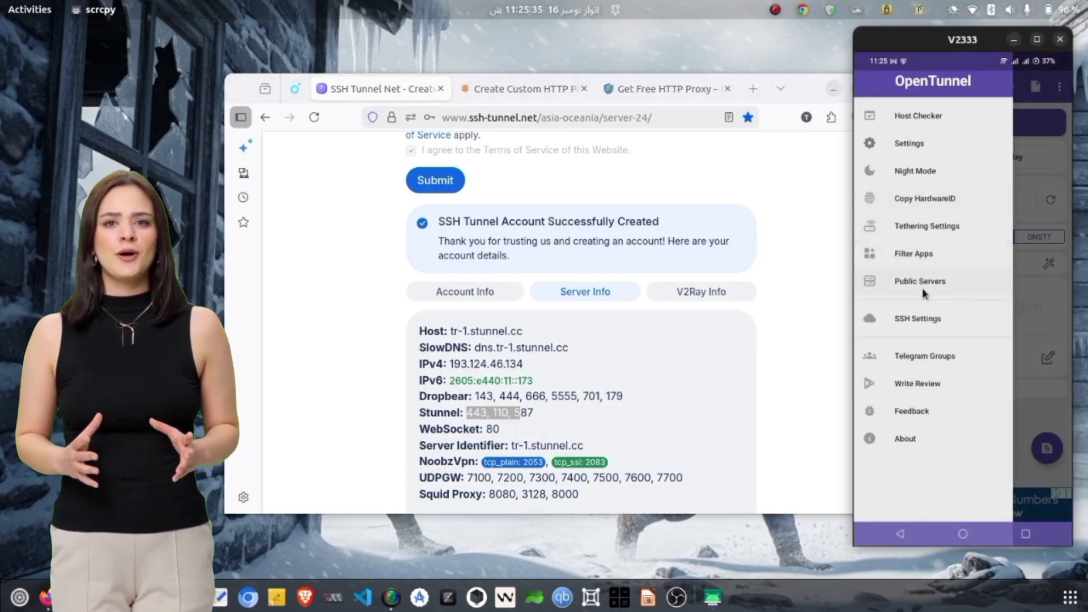
click(924, 320)
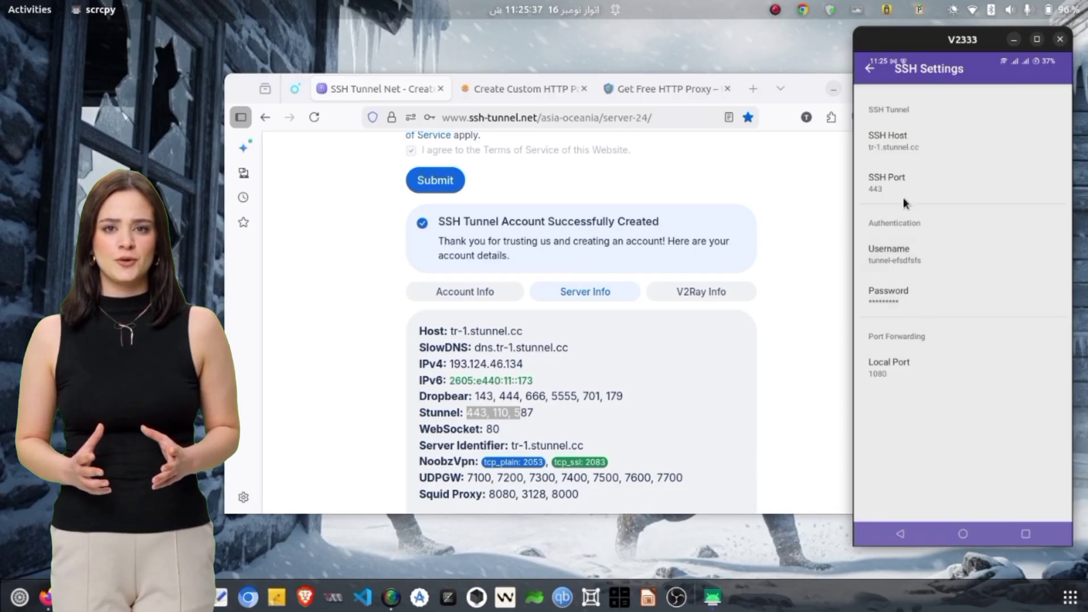
click(873, 69)
click(1042, 201)
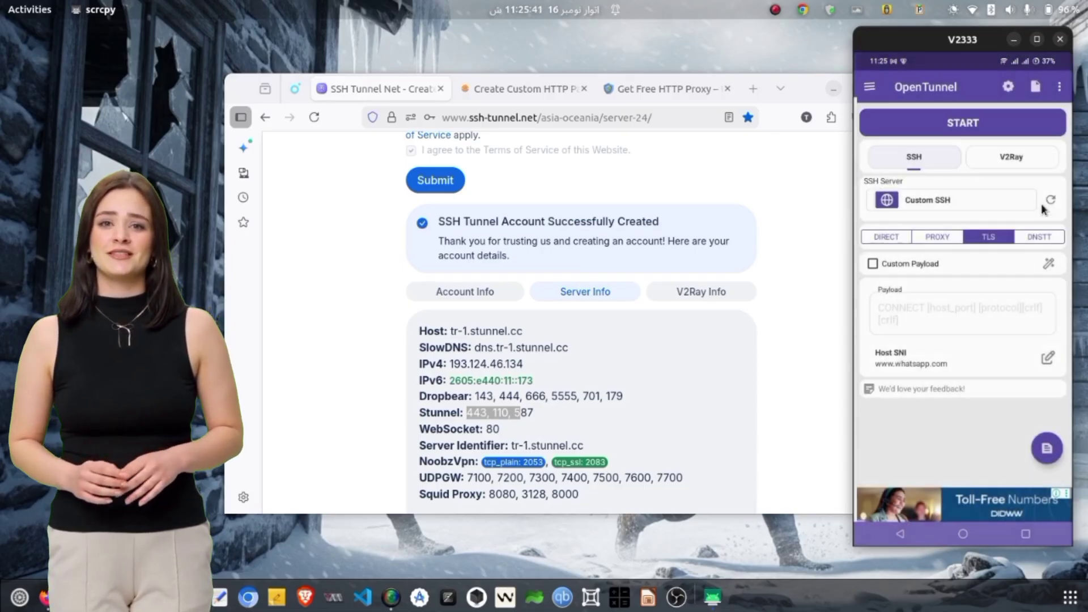
click(882, 267)
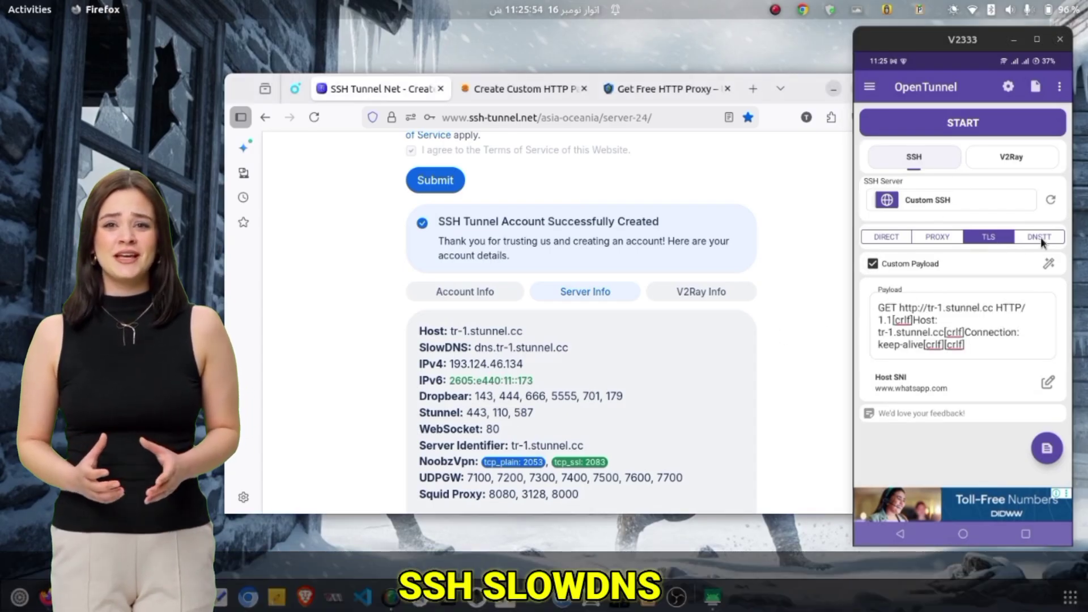
click(1040, 236)
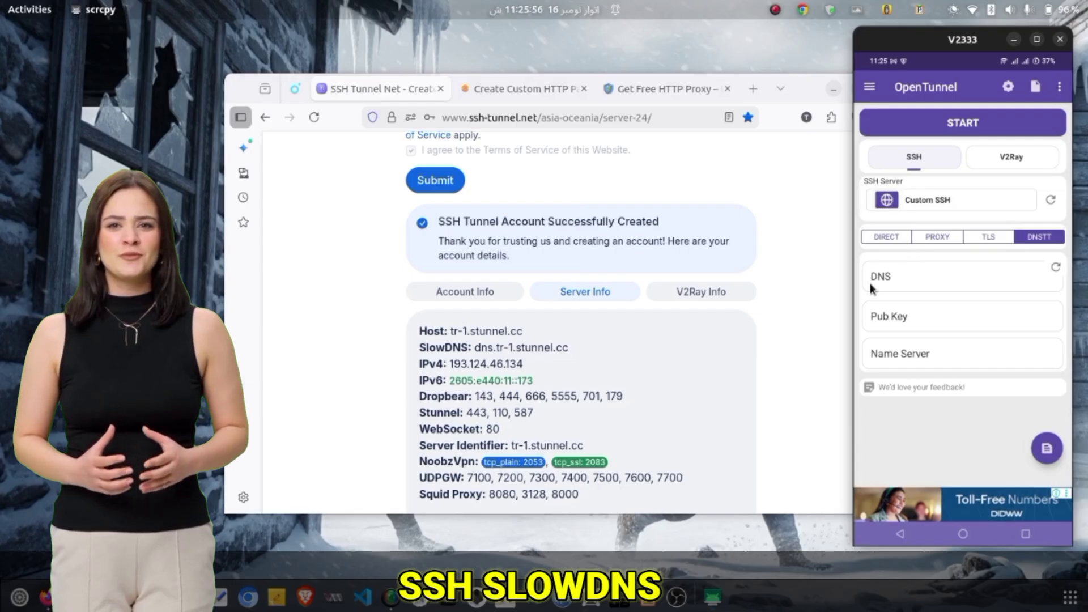
Copy the server's DNS public key into the Pub Key field.
scroll(663, 316, down, 4)
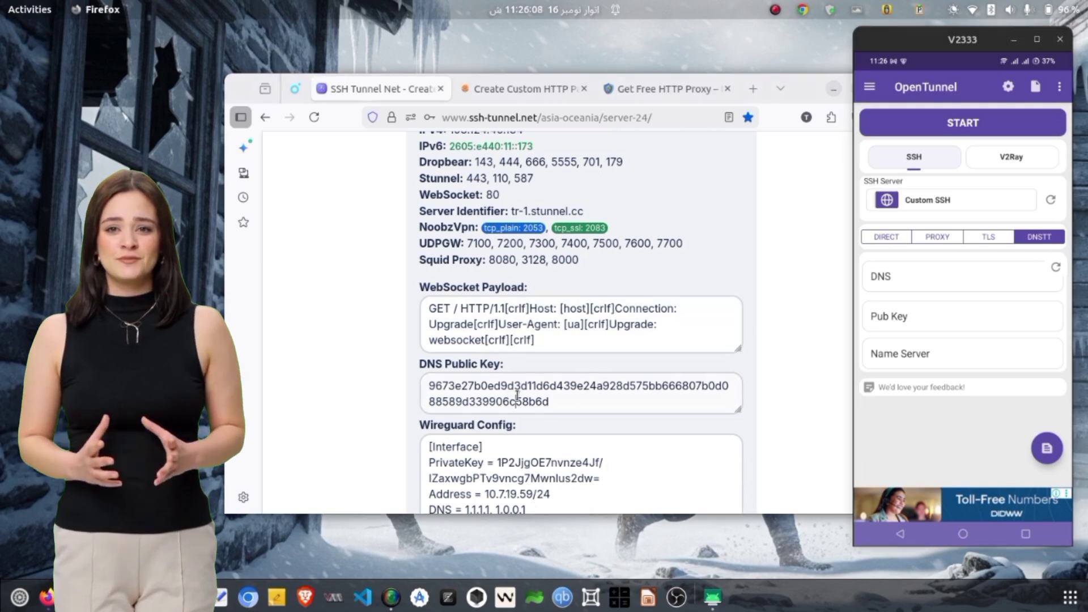
click(516, 396)
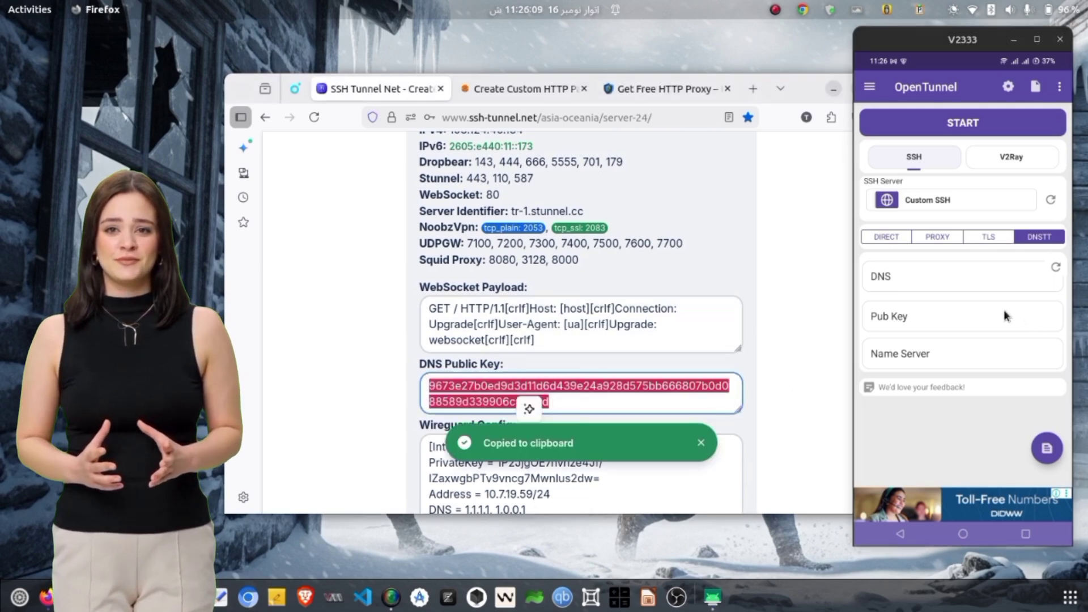
click(956, 312)
key(ctrl+v)
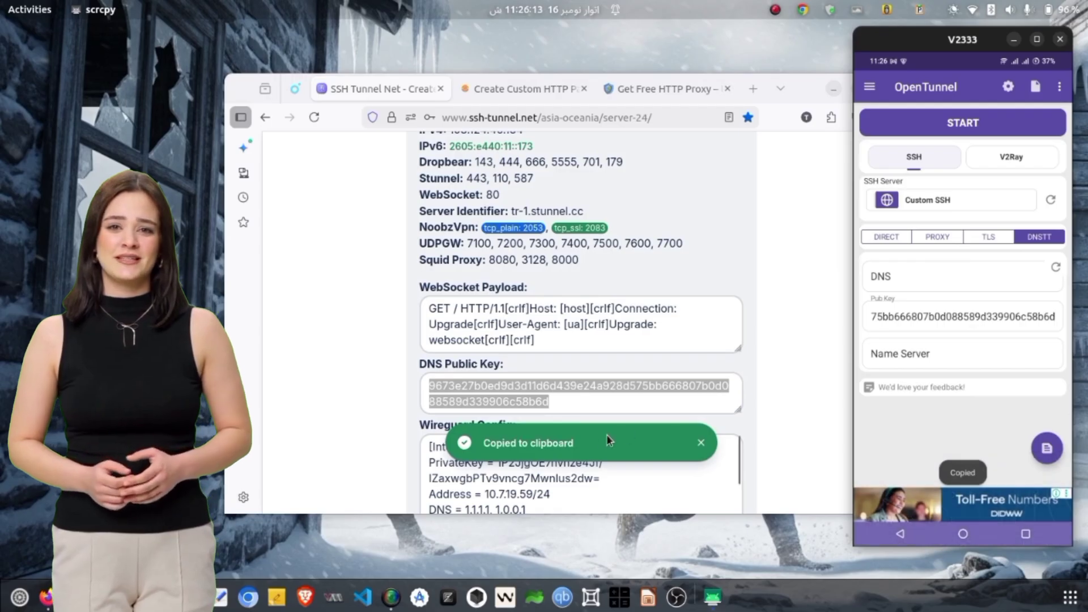
Copy the SlowDNS host dns.tr-1.stunnel.cc into the Name Server field.
scroll(607, 434, down, 2)
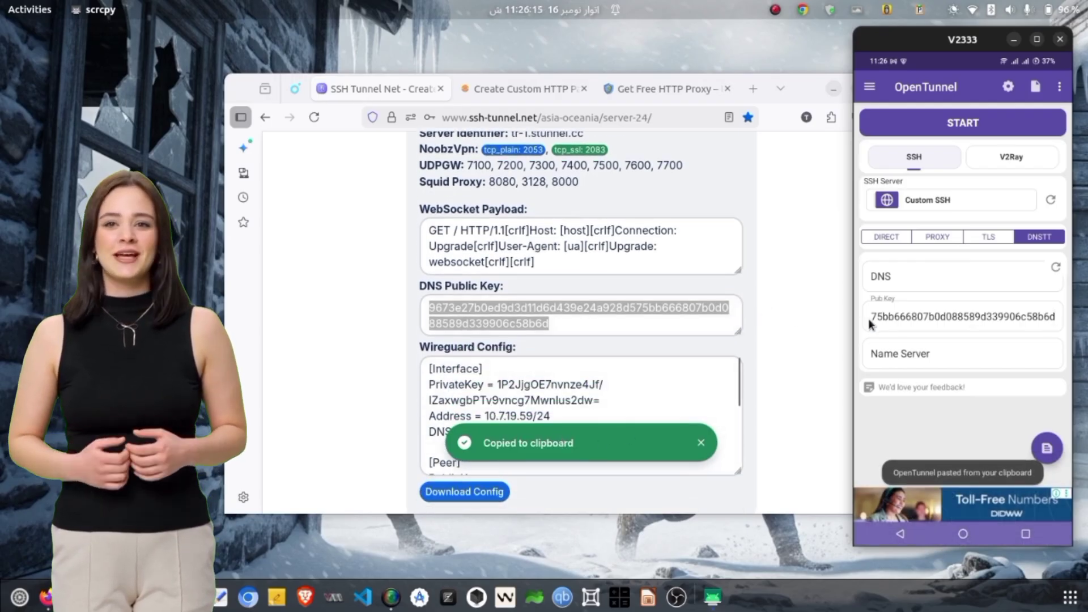
click(906, 351)
scroll(574, 238, up, 4)
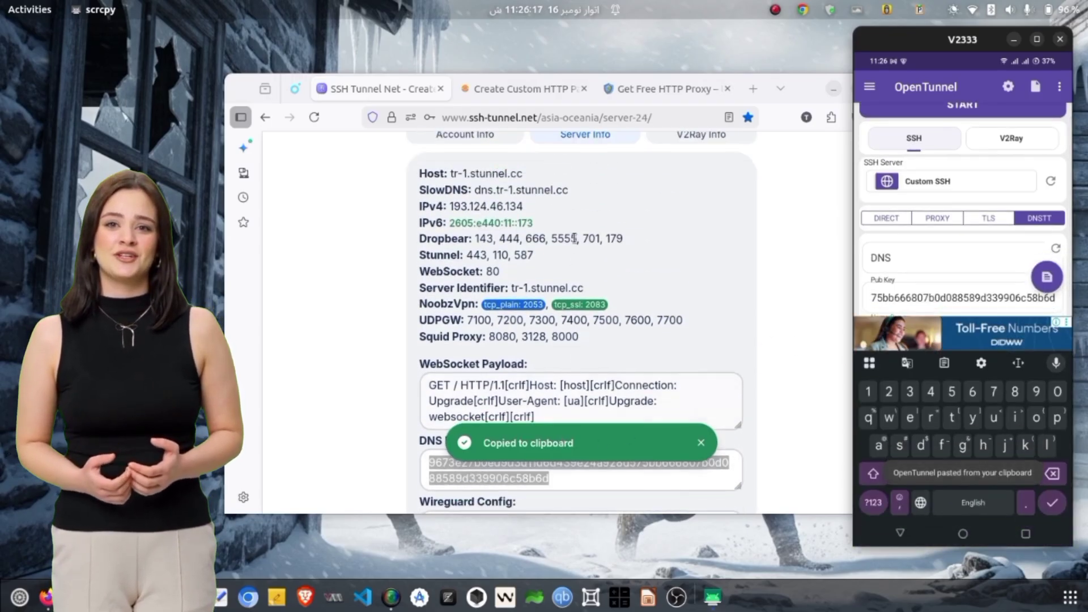
scroll(499, 244, up, 2)
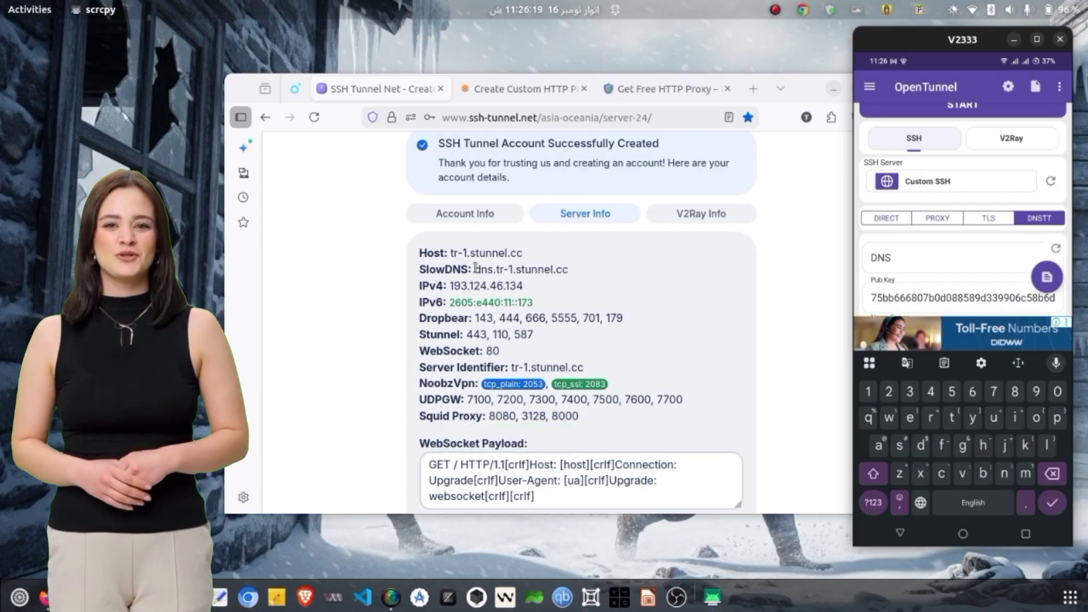
drag(475, 269, 569, 270)
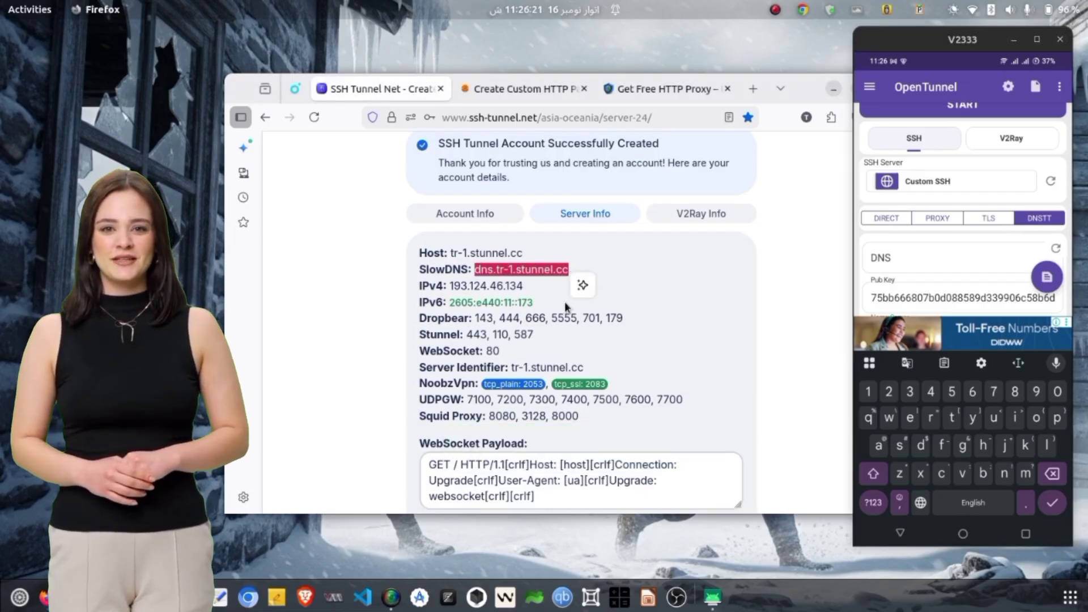
scroll(930, 274, down, 2)
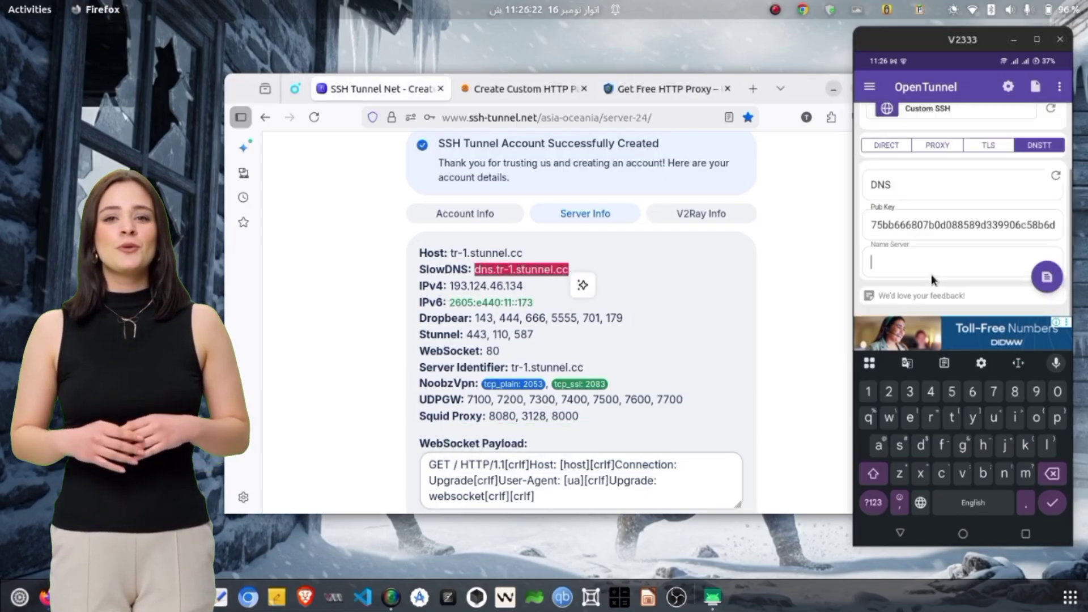
click(889, 263)
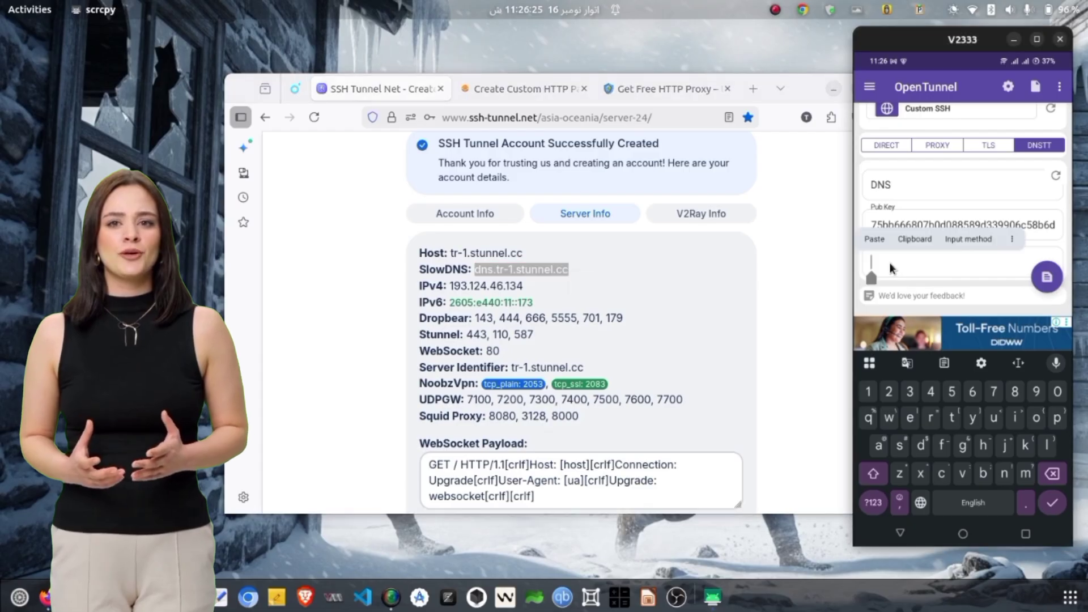
key(ctrl+v)
Set the DNS resolver field to 8.8.8.8.
click(913, 188)
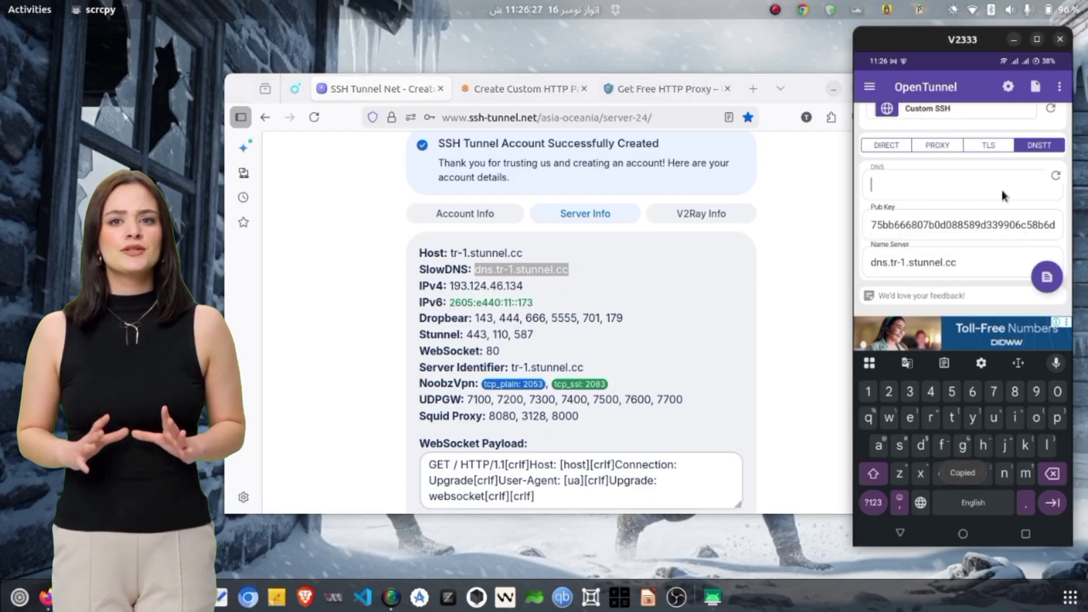
click(1055, 176)
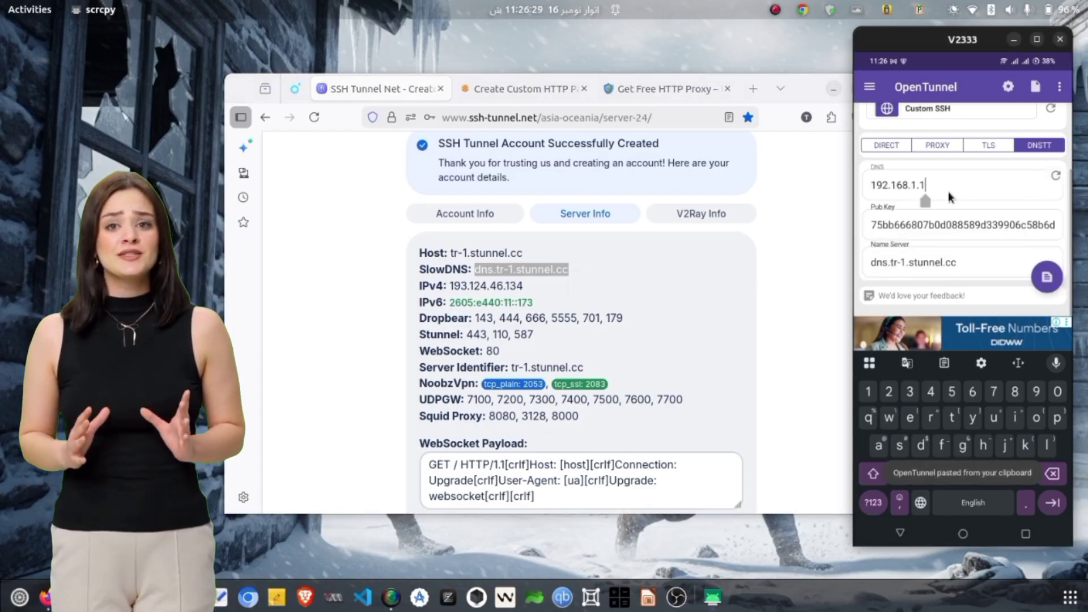
key(BackSpace)
key(BackSpace)
key(BackSpace)
key(BackSpace)
key(BackSpace)
key(BackSpace)
key(BackSpace)
key(BackSpace)
key(BackSpace)
key(BackSpace)
key(BackSpace)
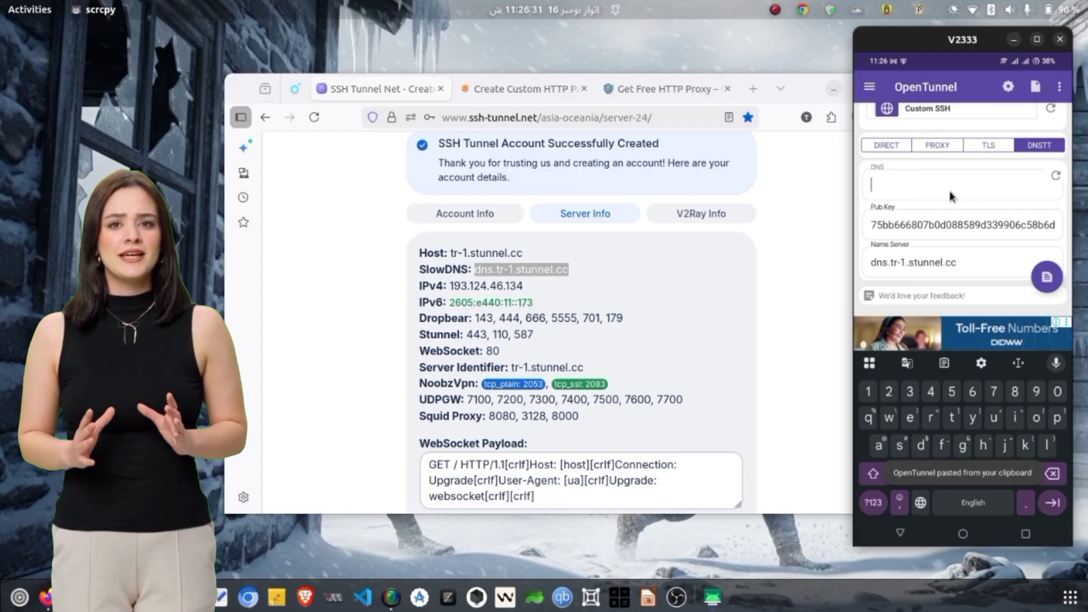
text(8.8.8.8)
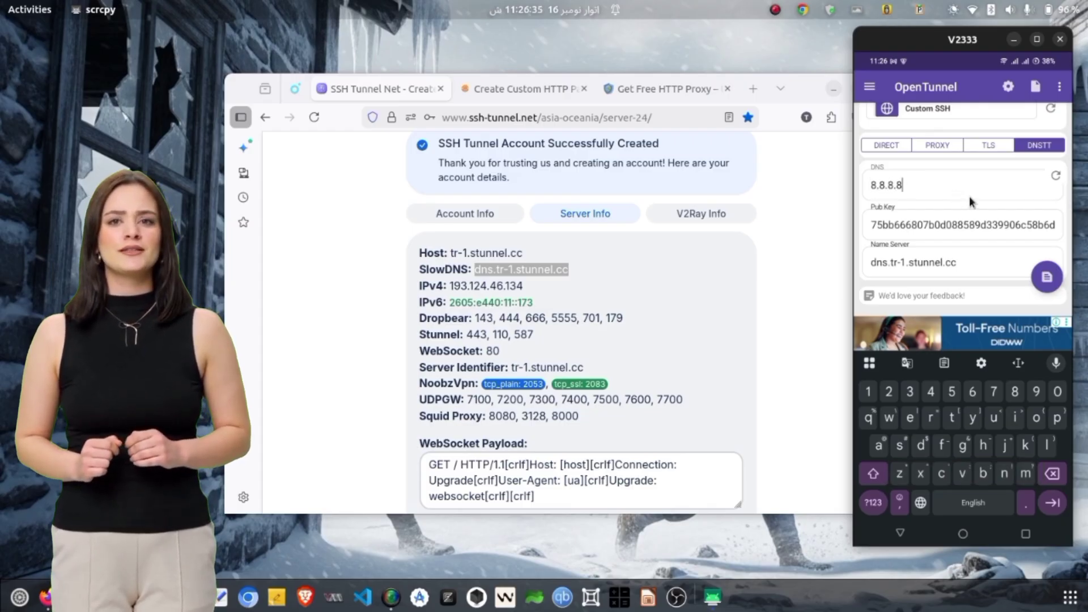
scroll(968, 196, up, 3)
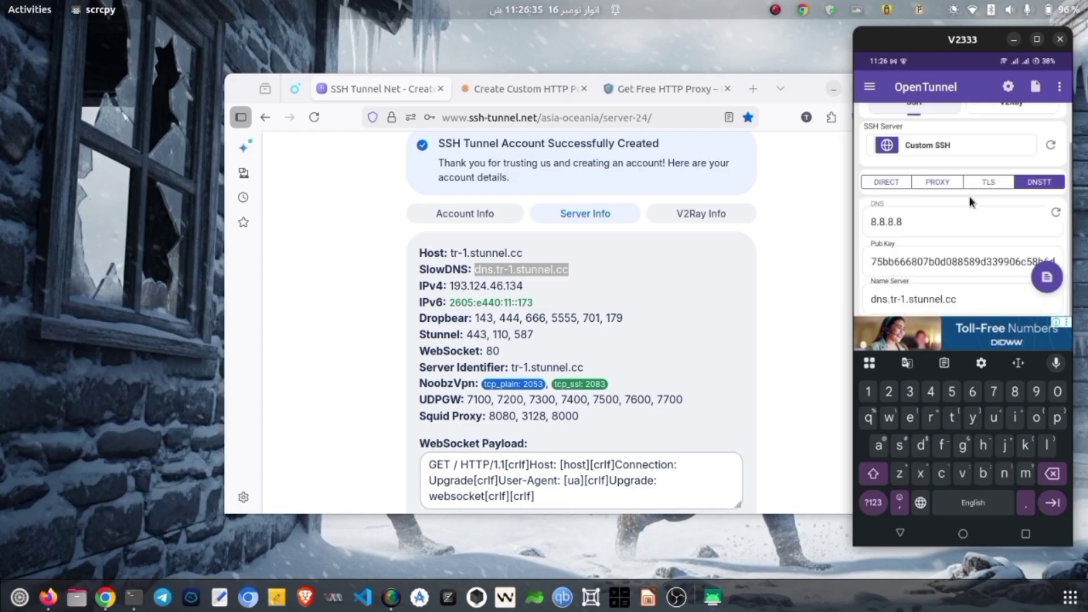
Test-start the DNSTT tunnel, then change the SSH port from 443 to 22.
click(967, 121)
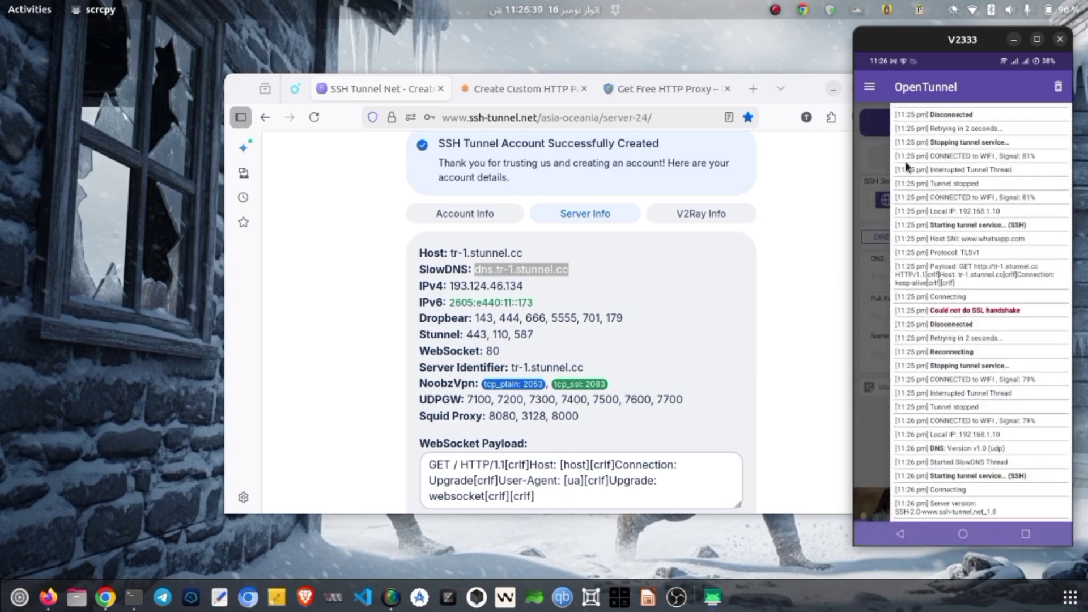
click(874, 164)
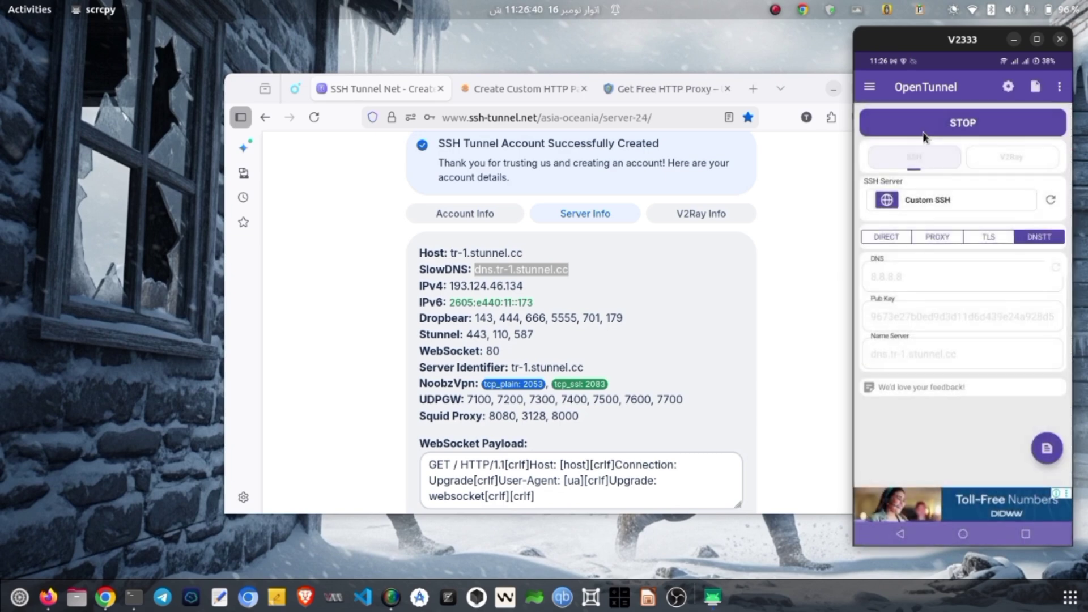
click(877, 99)
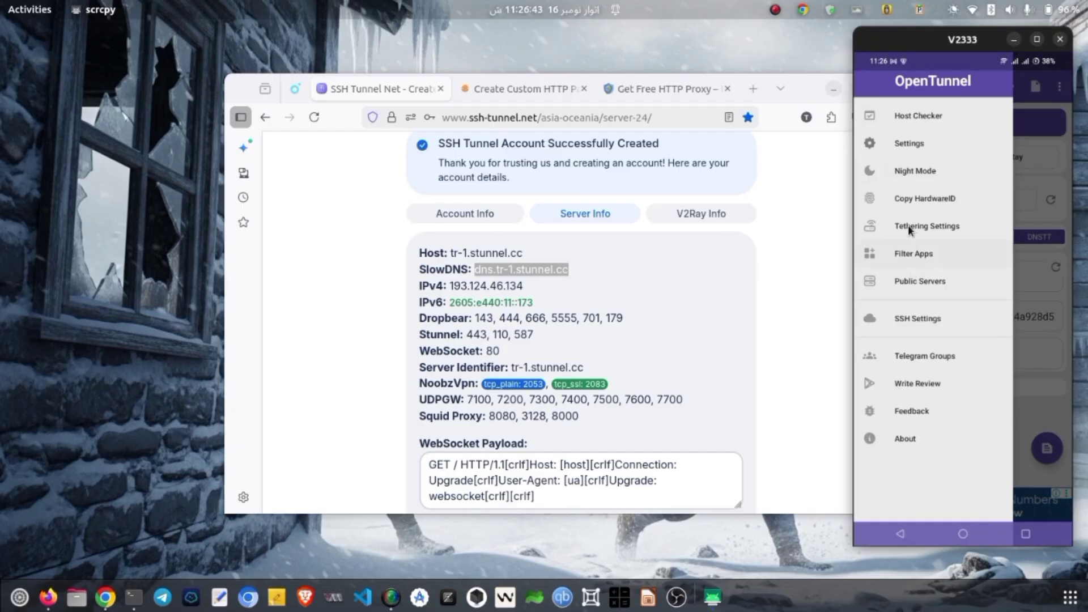
click(919, 316)
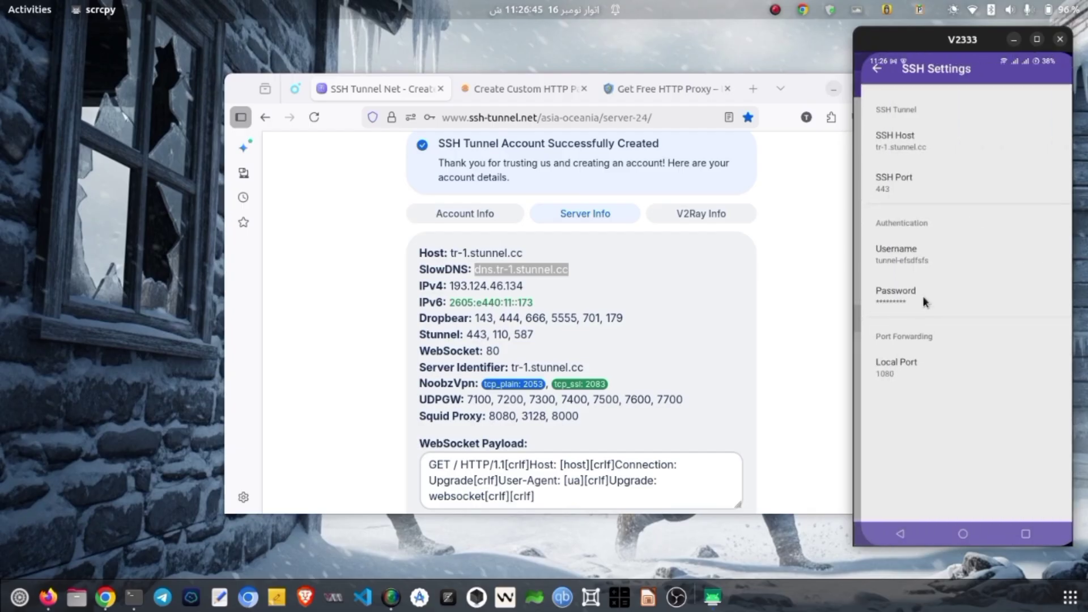
click(908, 188)
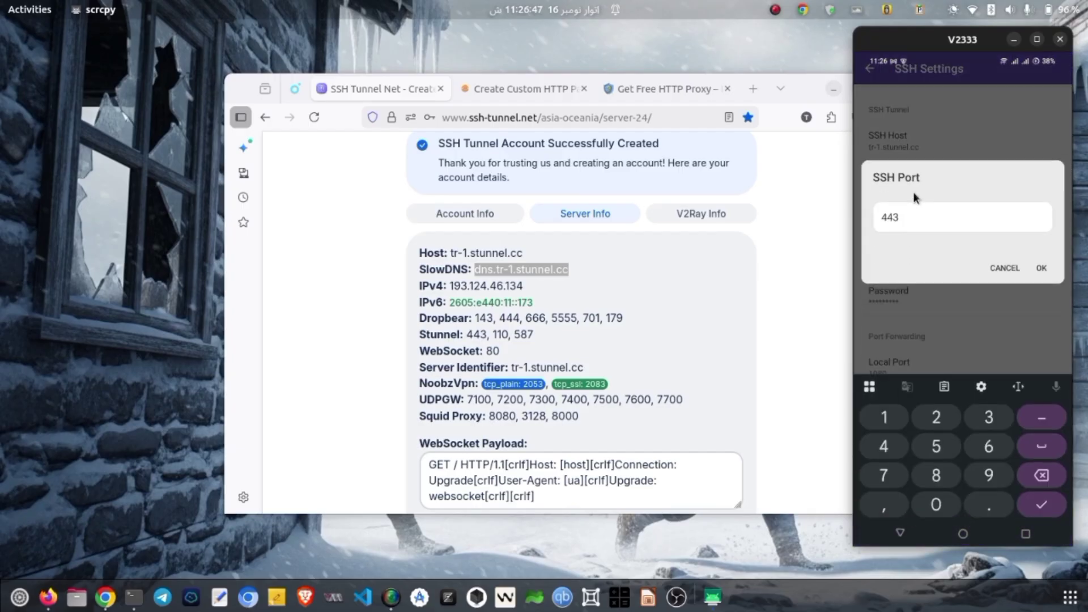
key(BackSpace)
key(BackSpace)
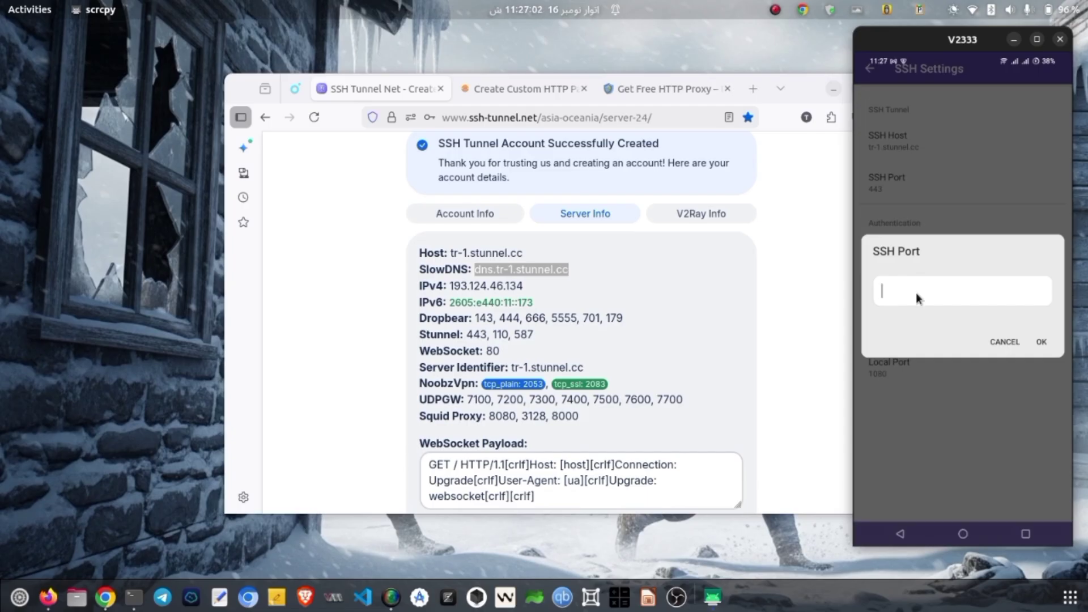
text(22)
click(1042, 343)
click(870, 79)
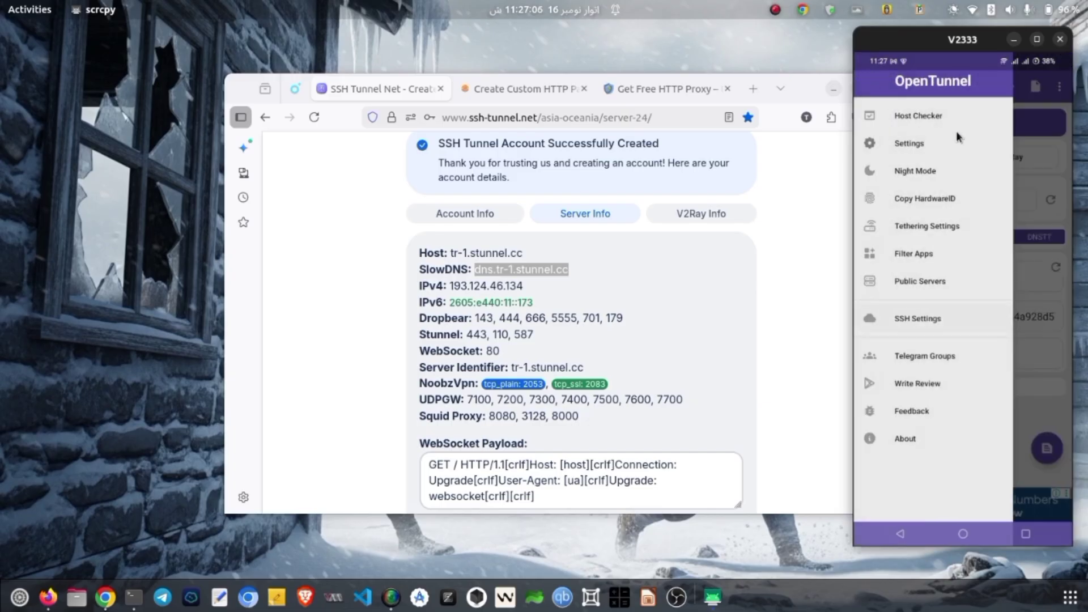
click(1001, 127)
Restart the tunnel on port 22, confirm it connects, then stop it.
click(1001, 127)
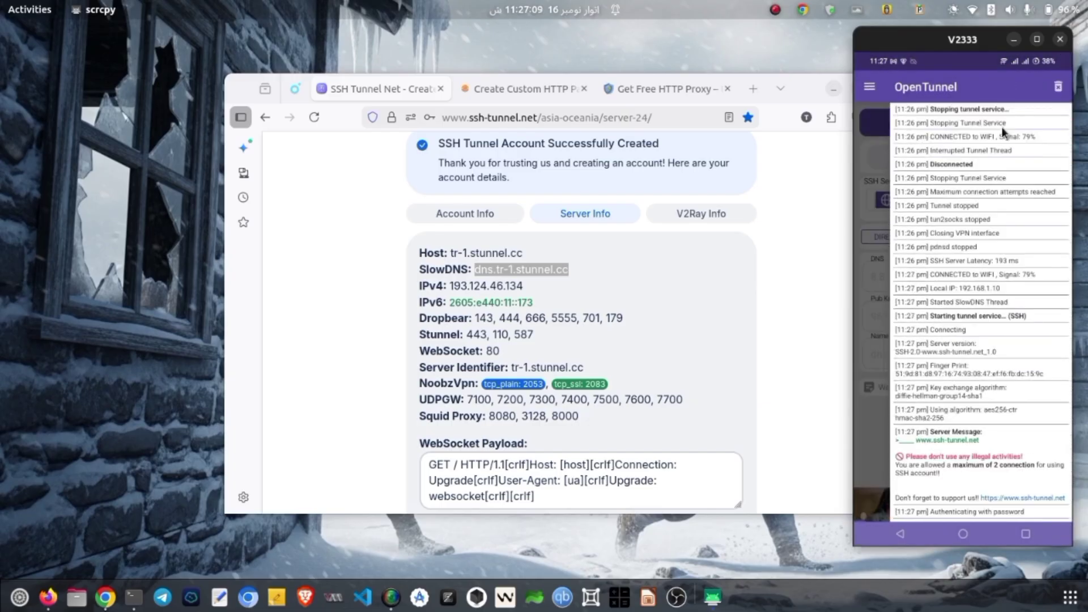
click(866, 154)
click(932, 129)
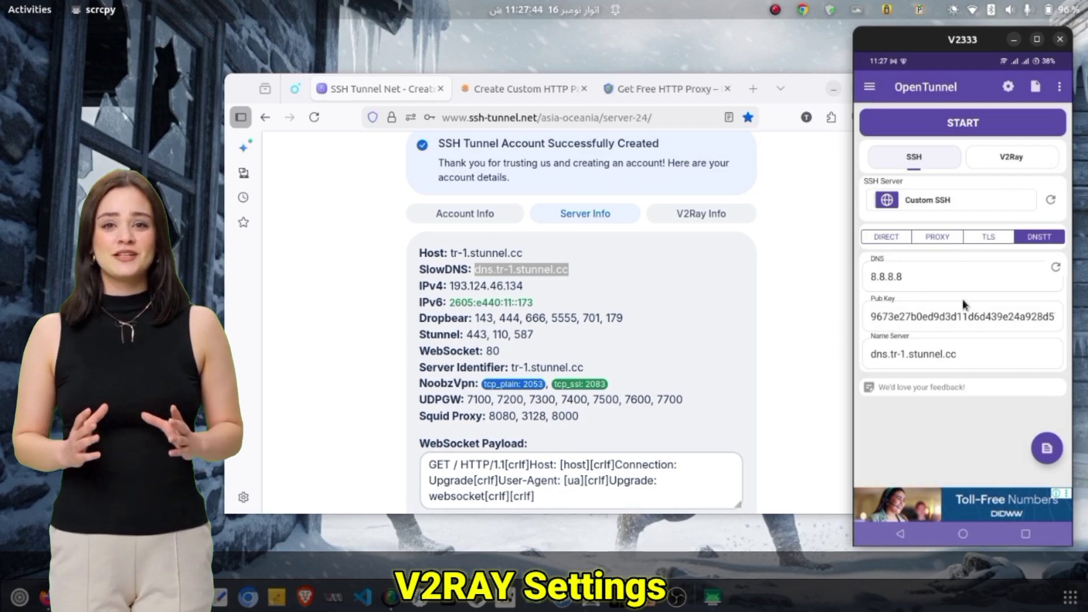
Paste the site's Trojan TLS config into the V2Ray box and start the connection.
click(1020, 161)
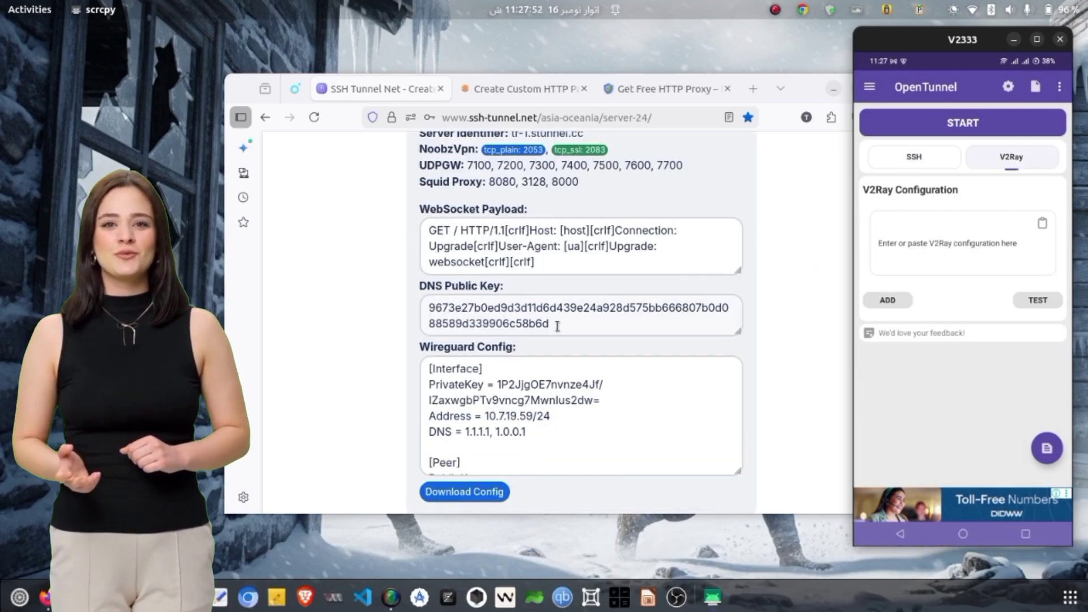
scroll(557, 326, up, 4)
click(689, 213)
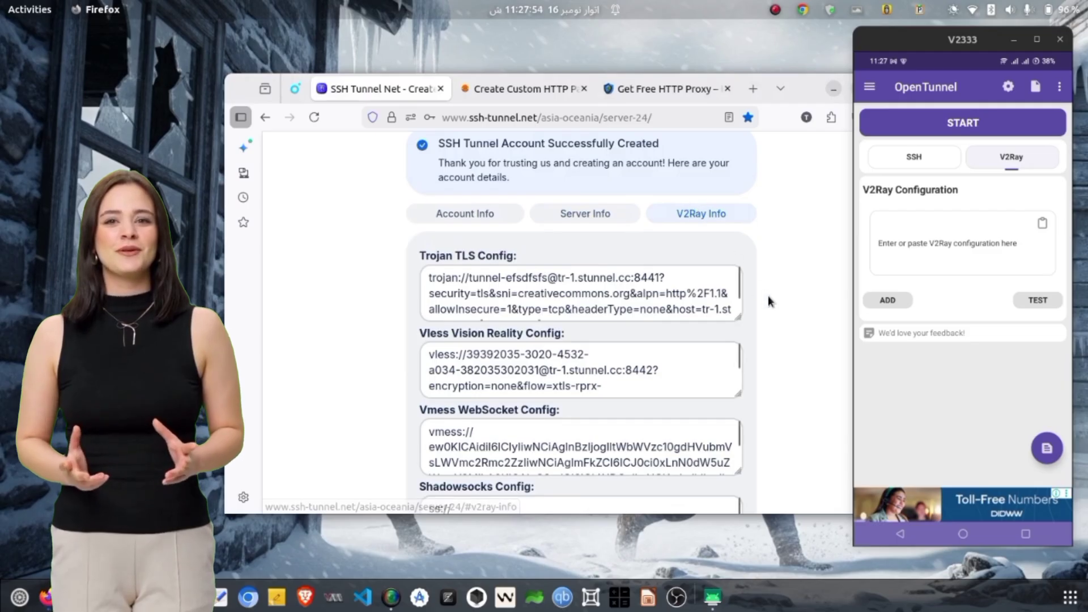
scroll(768, 295, down, 1)
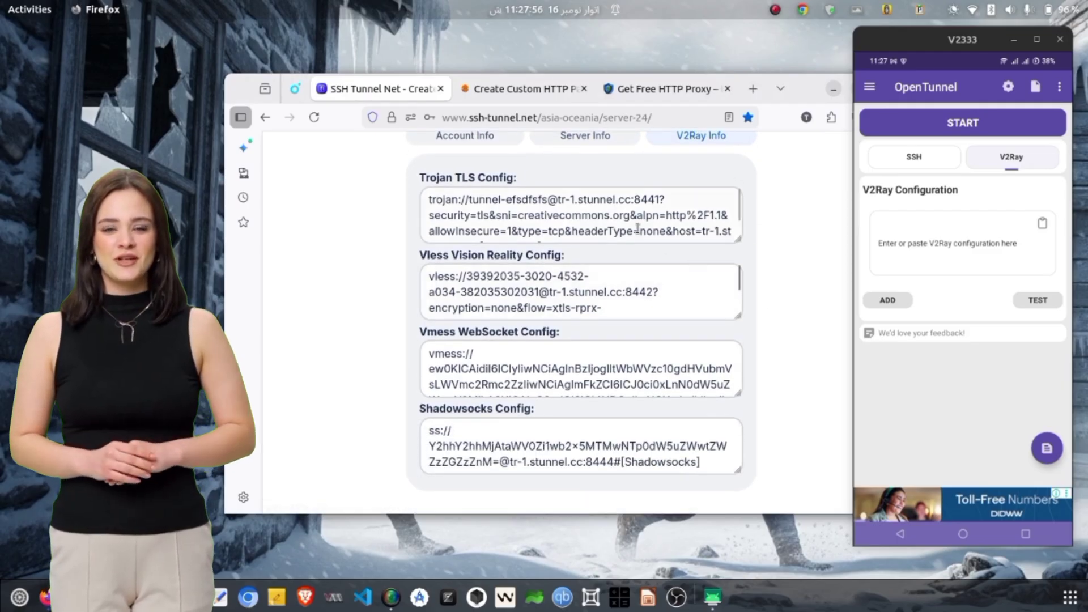
click(611, 227)
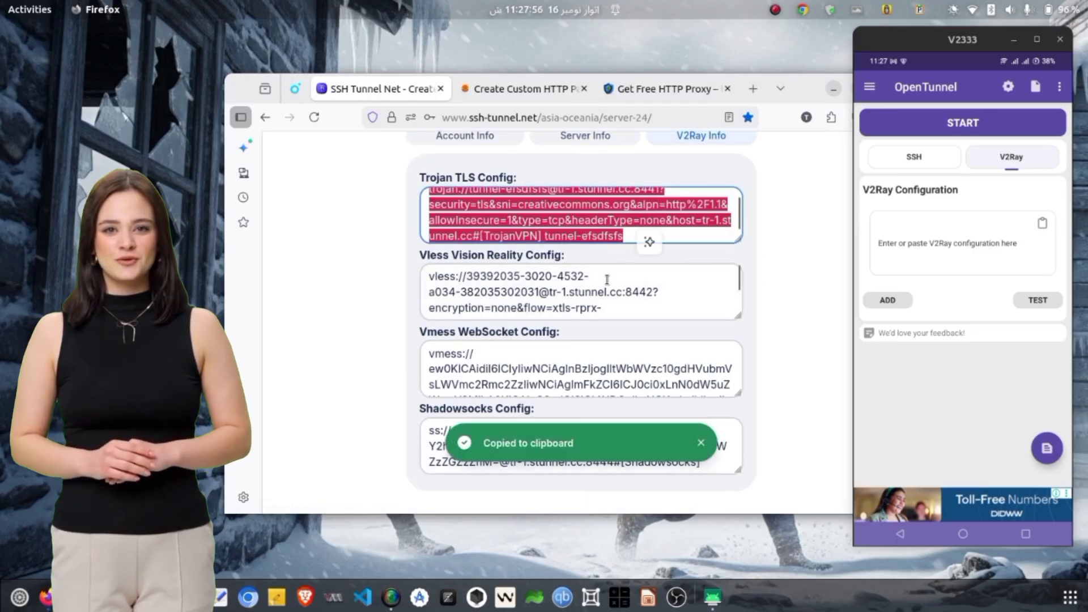
click(950, 249)
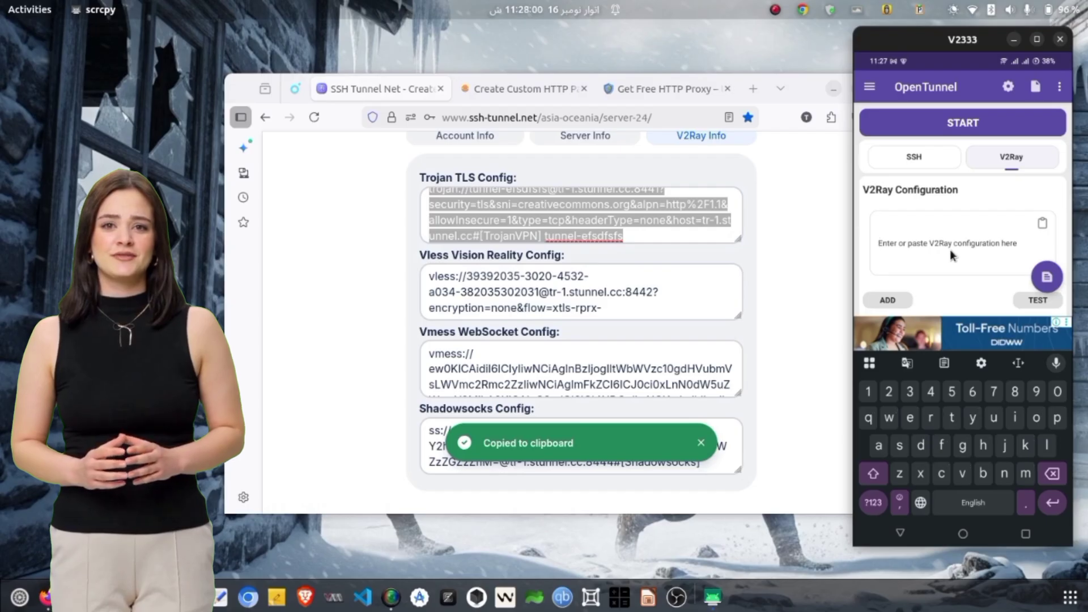
key(ctrl+v)
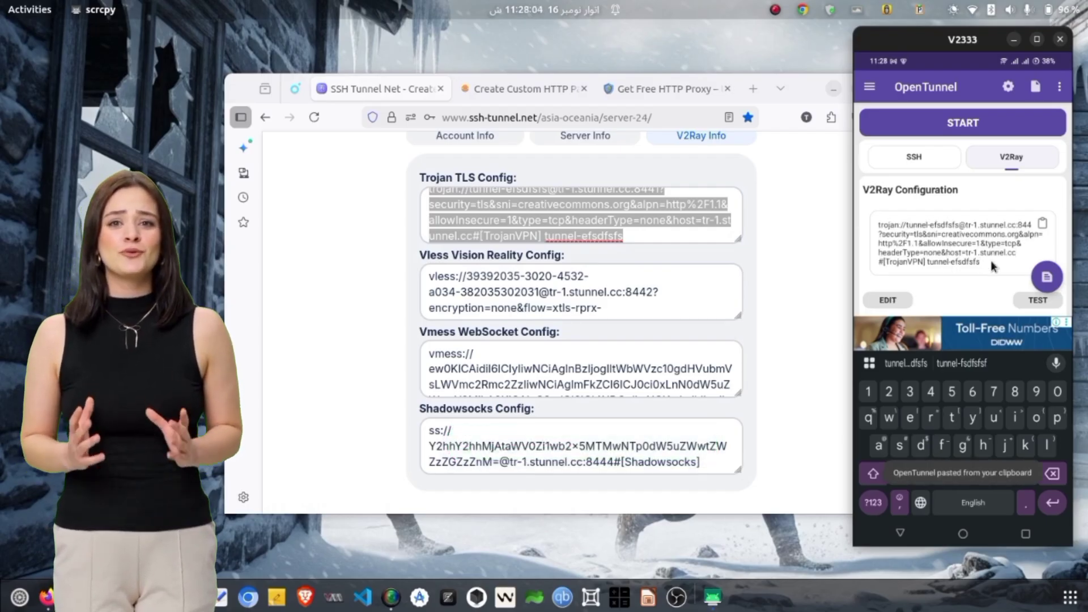
click(1014, 117)
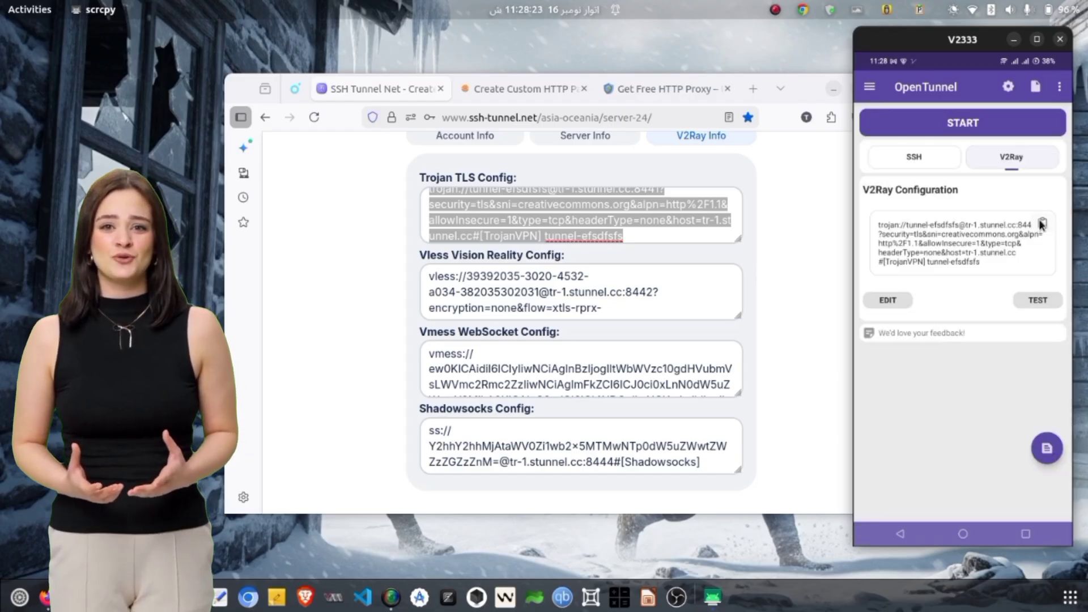
Copy the Vless Vision Reality config from the site and paste it into the V2Ray box.
click(1042, 224)
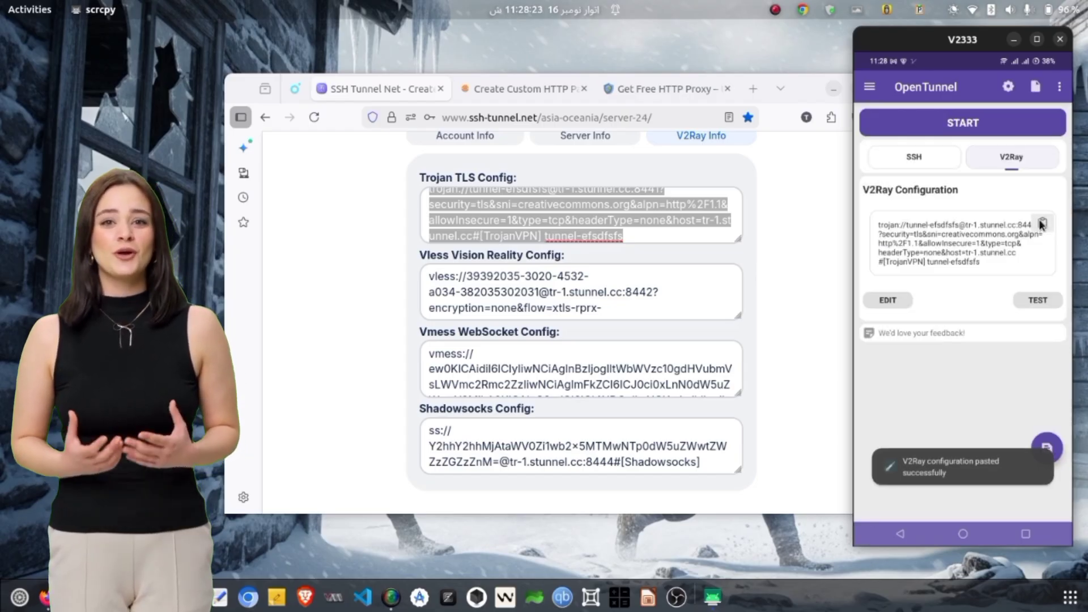
click(999, 261)
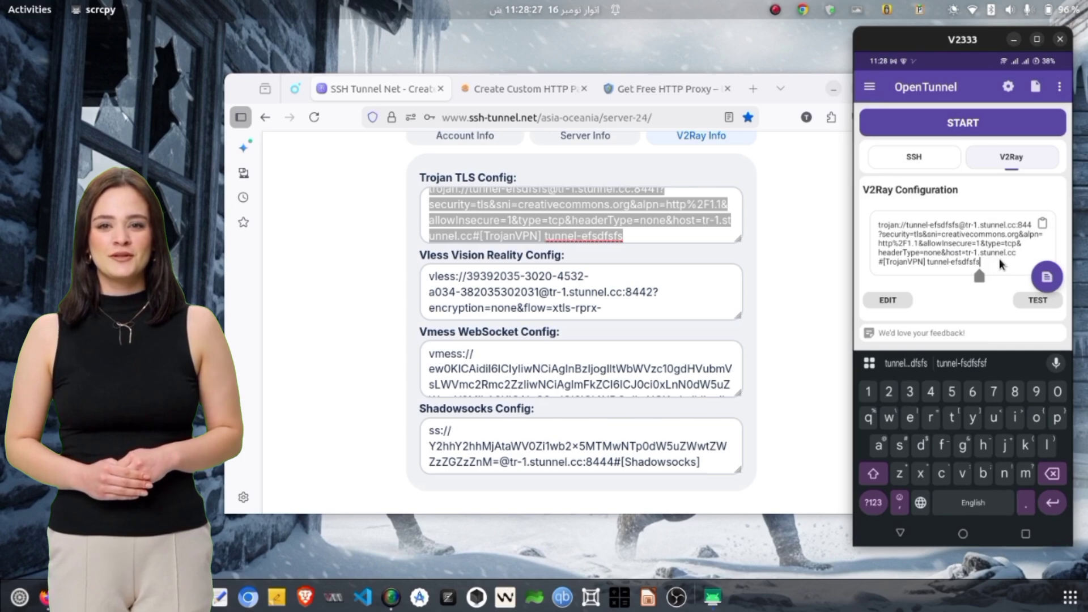
click(649, 300)
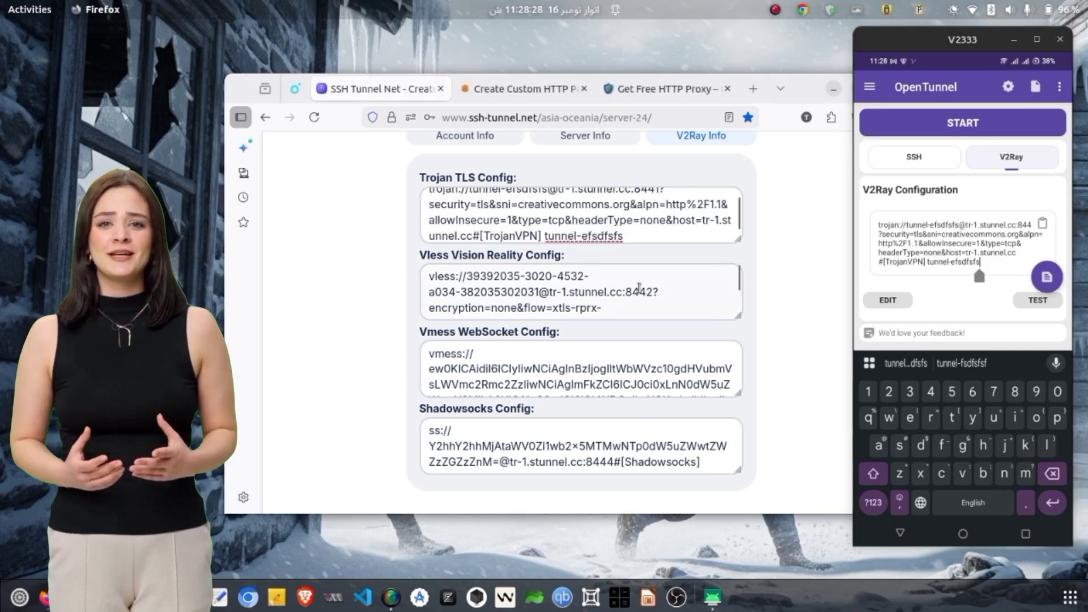
click(1042, 223)
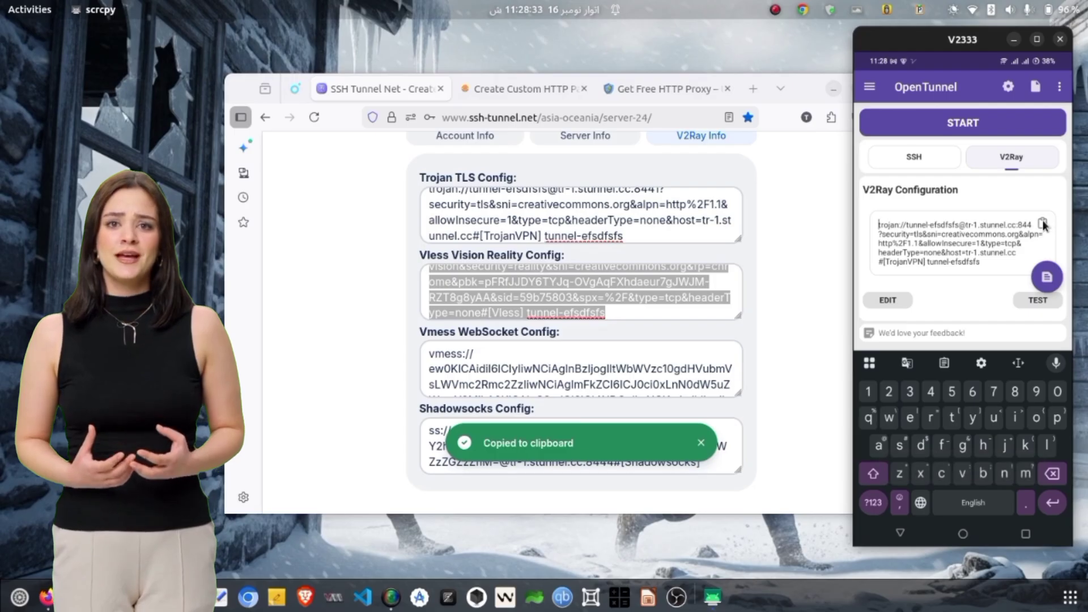
click(1009, 236)
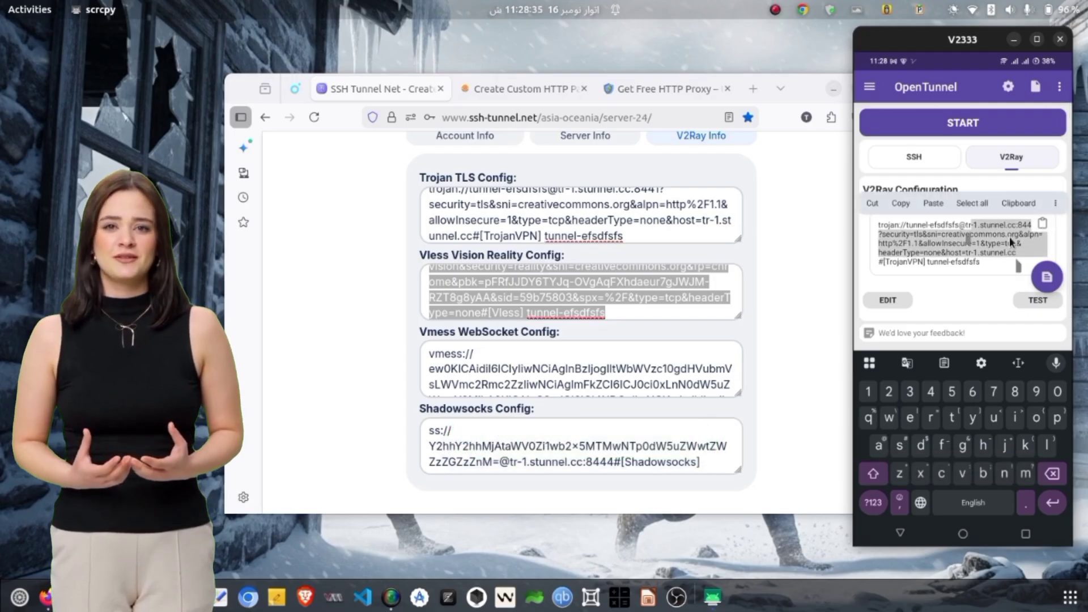
Check the Edit Config fields: tr-1.stunnel.cc, port 8441, tcp with TLS, SNI creativecommons.org.
click(897, 304)
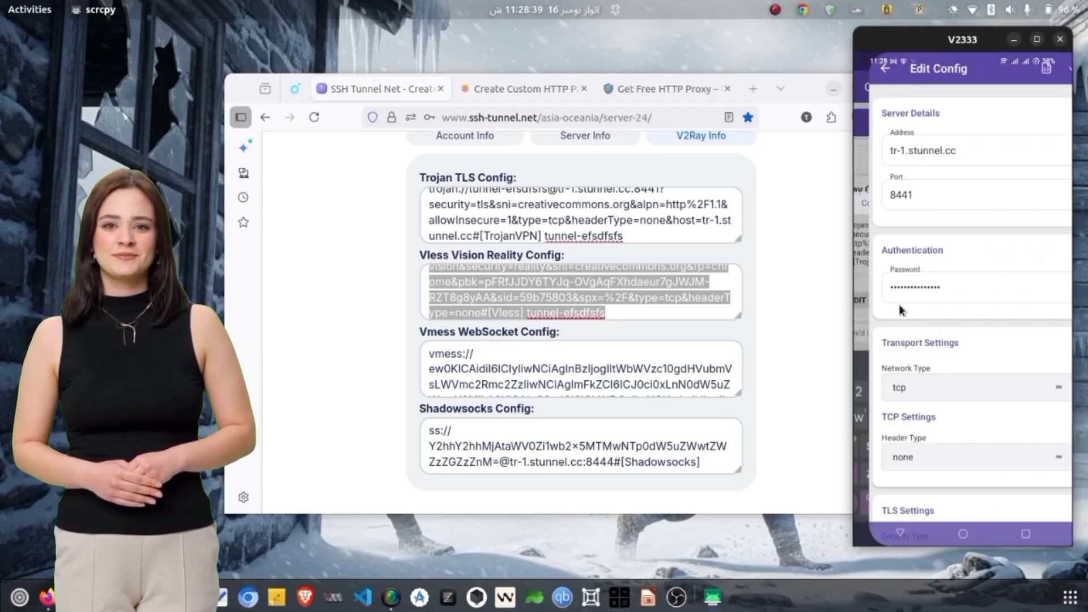
scroll(964, 237, down, 3)
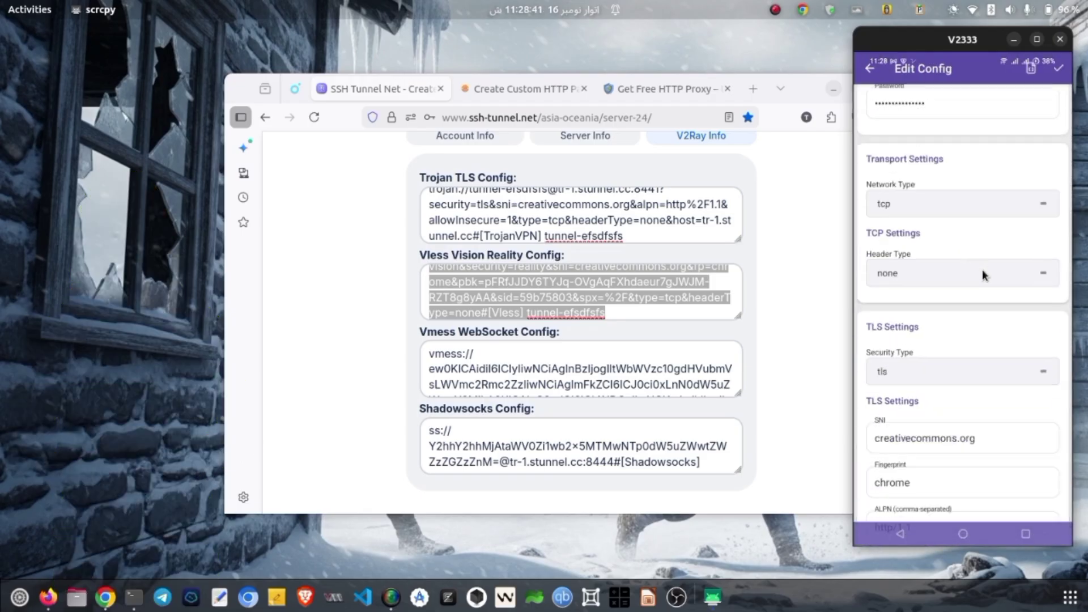
scroll(984, 274, up, 1)
scroll(986, 287, down, 2)
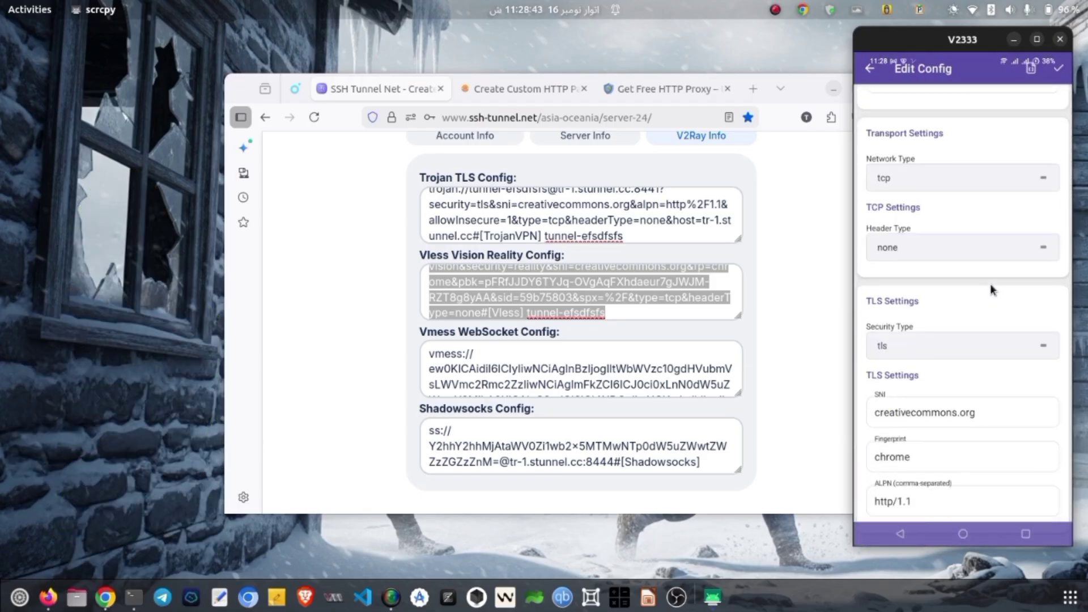
scroll(946, 171, up, 3)
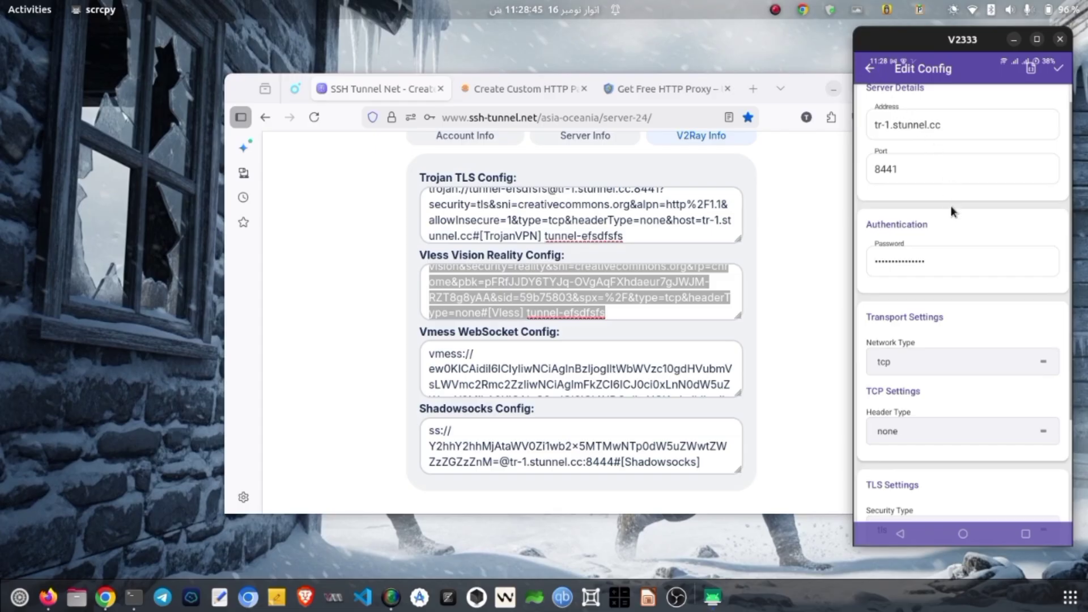
right_click(950, 232)
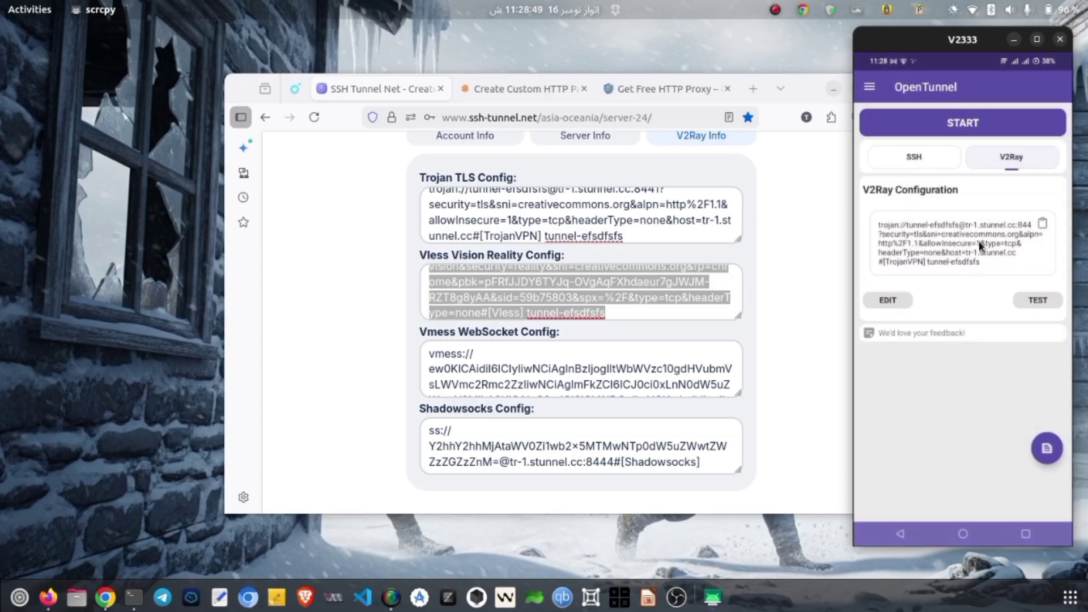
click(978, 241)
Paste the Vless link over the Trojan one and verify port 8442 with xtls-rprx-vision flow.
key(ctrl+a)
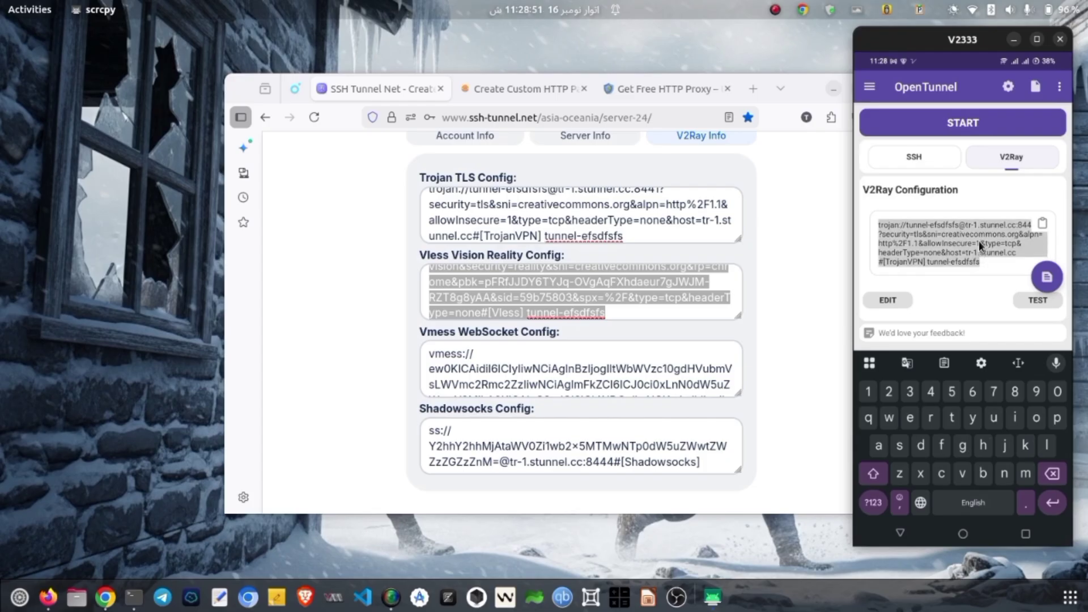
key(ctrl+v)
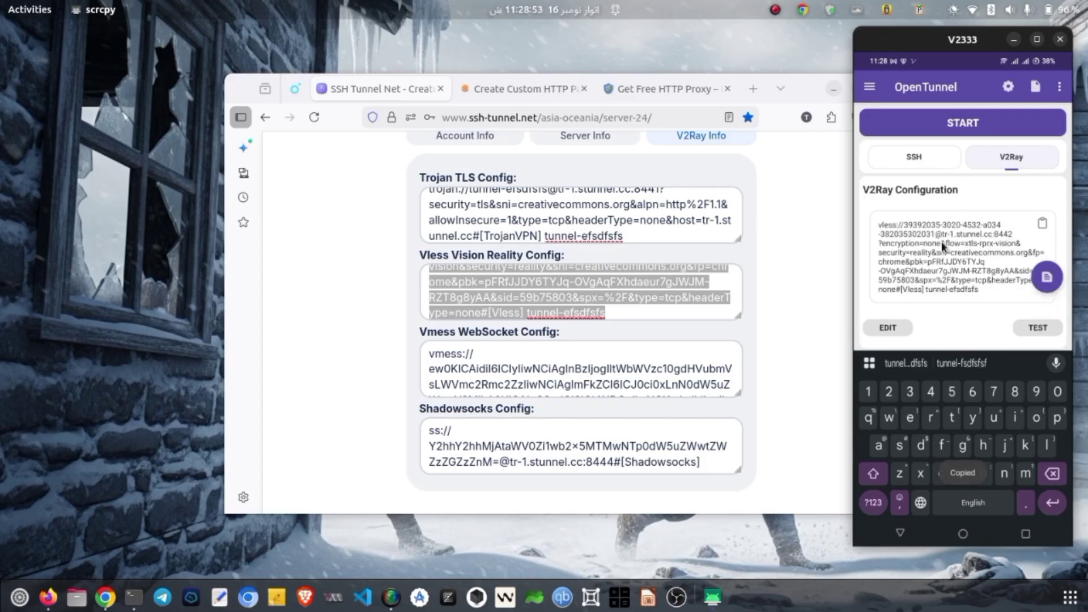
click(897, 329)
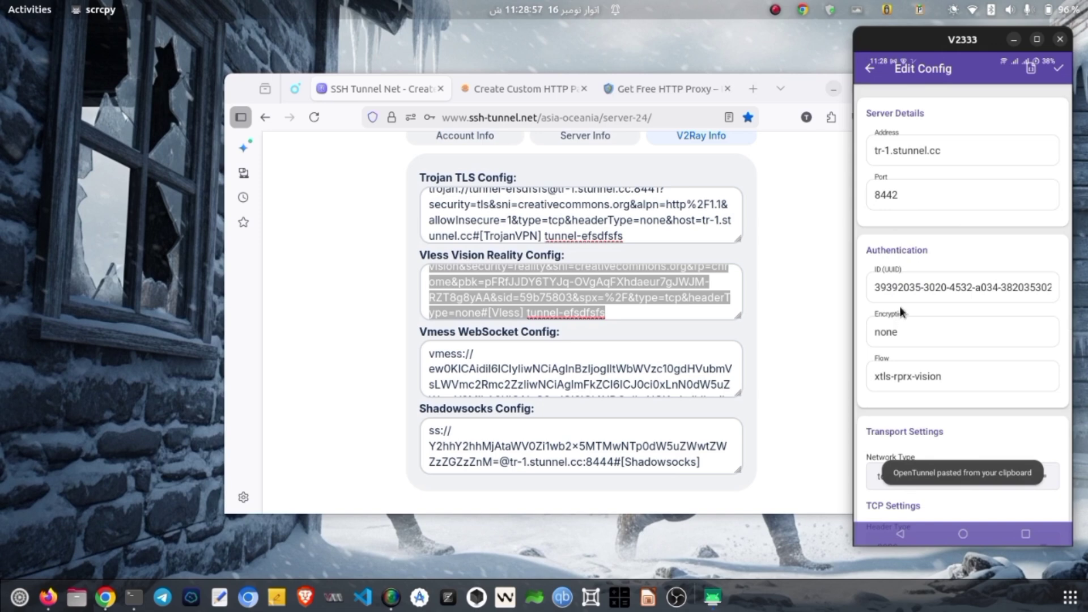
scroll(905, 348, down, 2)
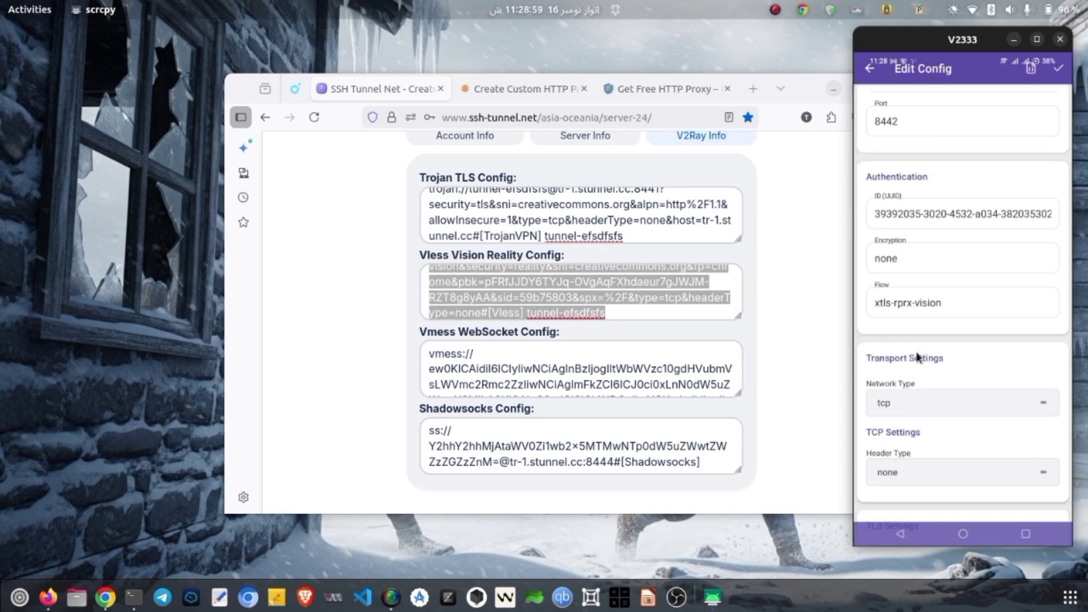
scroll(896, 189, up, 2)
click(870, 68)
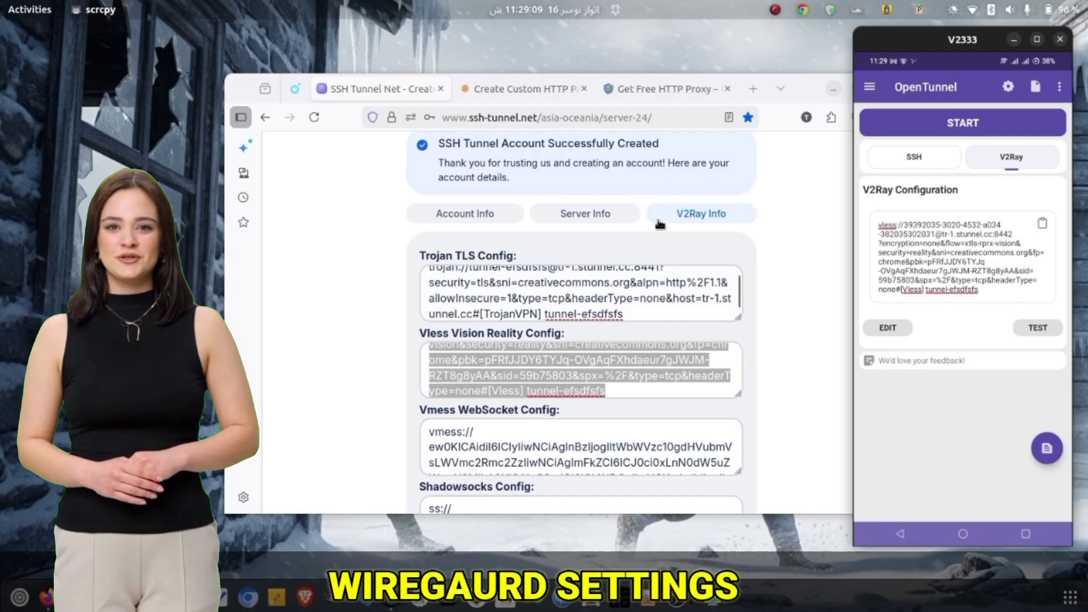
Copy the Wireguard Config from Server Info and paste it over the vless link.
click(589, 214)
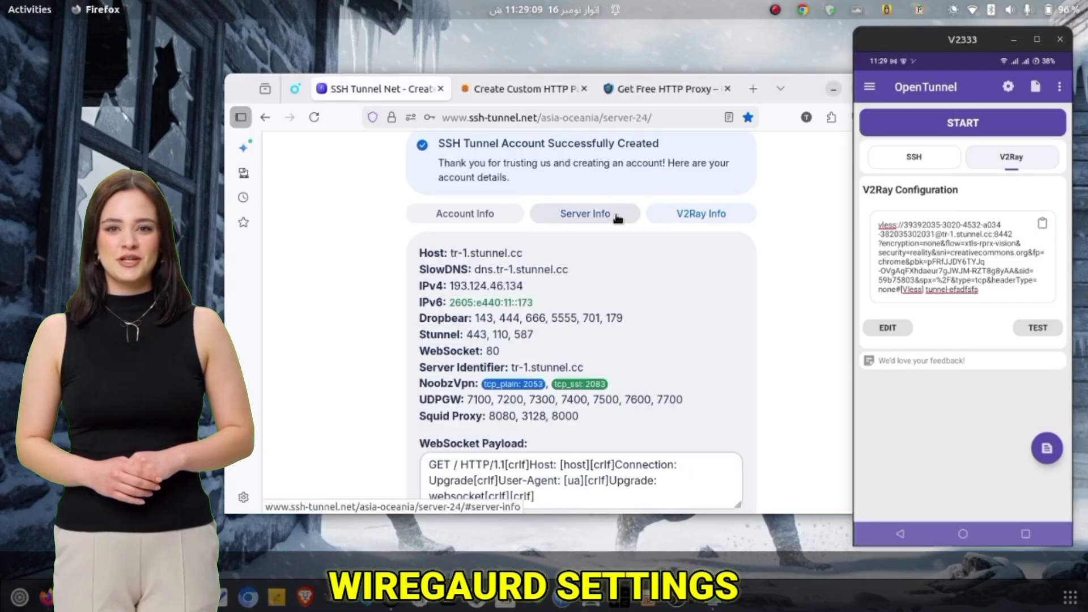
scroll(777, 278, down, 5)
click(622, 311)
key(ctrl+a)
key(ctrl+c)
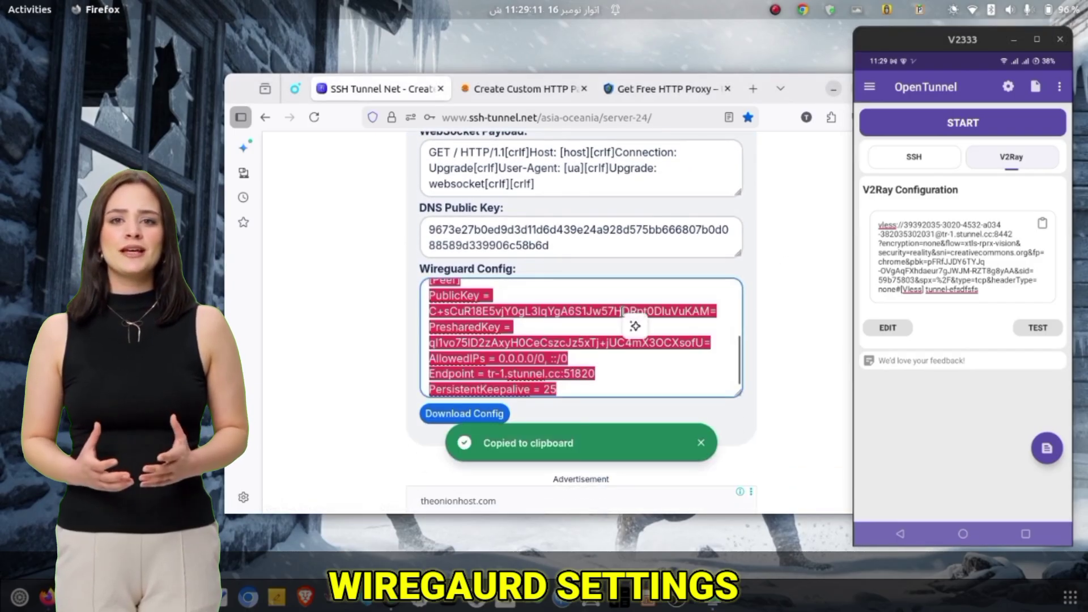
click(963, 287)
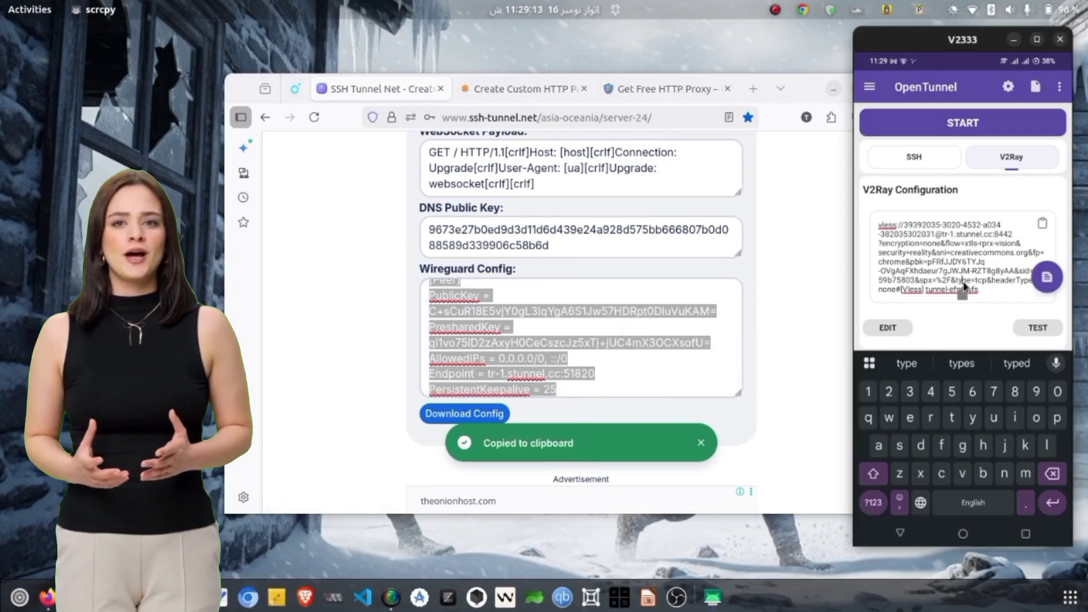
key(ctrl+a)
key(ctrl+v)
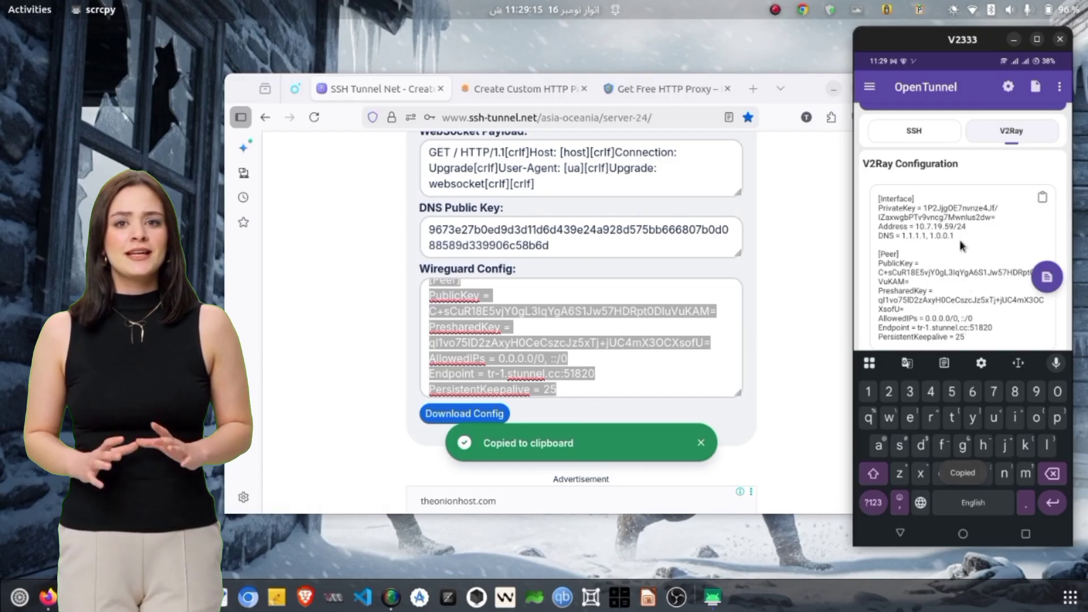
scroll(961, 242, down, 2)
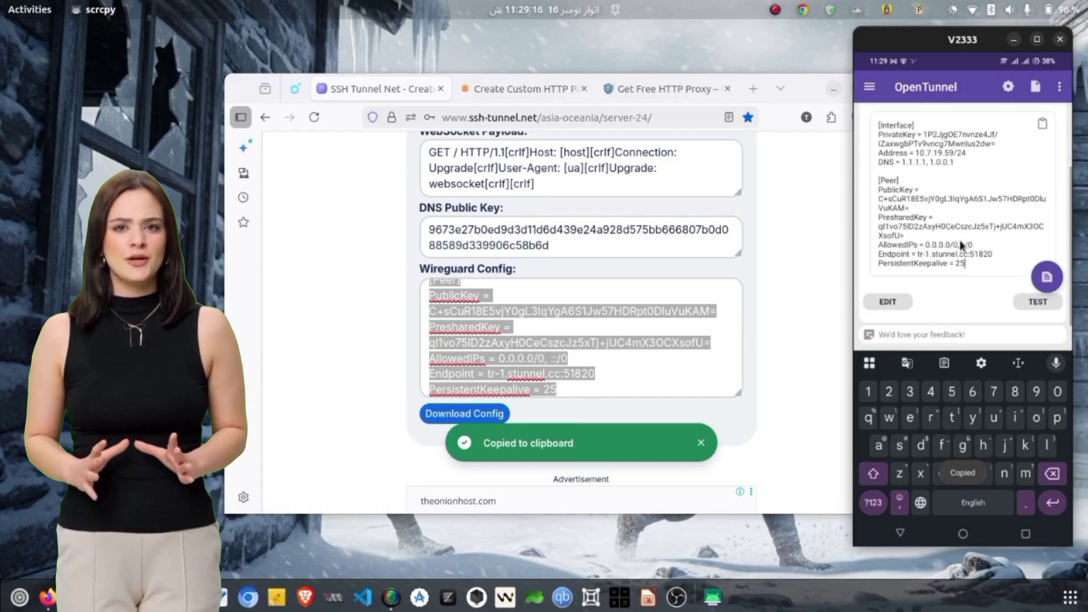
Set the config protocol to wireguard, repaste the Wireguard config and open its settings form.
click(887, 300)
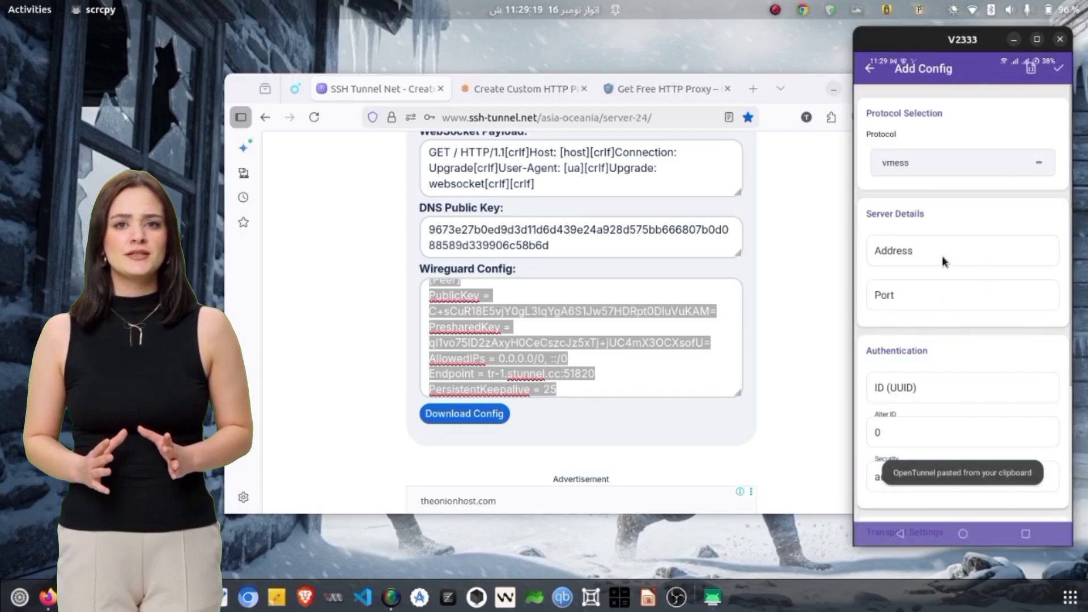
scroll(941, 256, down, 3)
scroll(942, 258, up, 3)
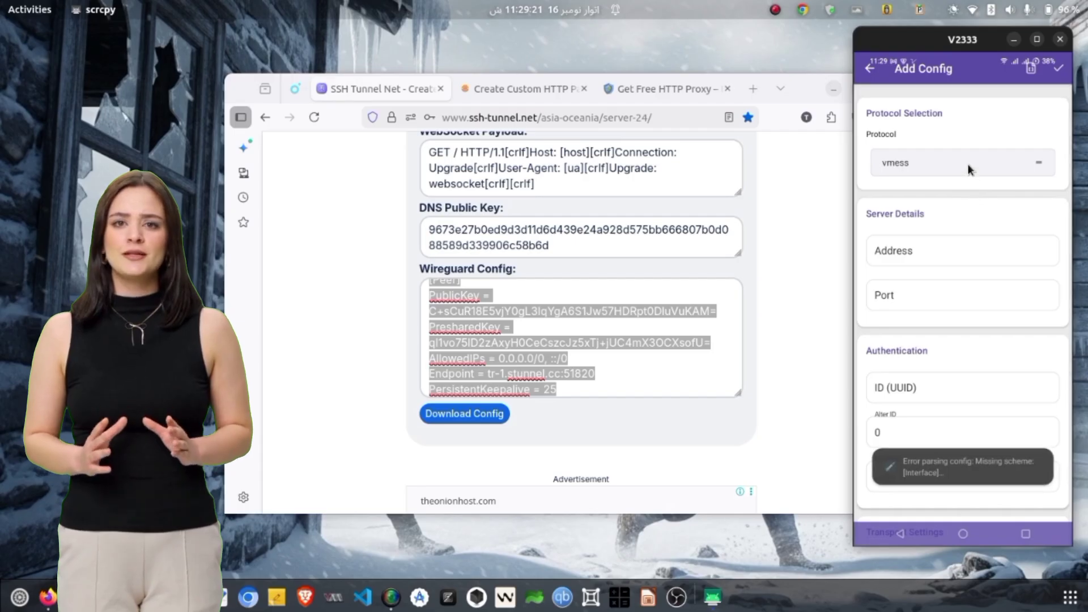
click(967, 165)
click(925, 294)
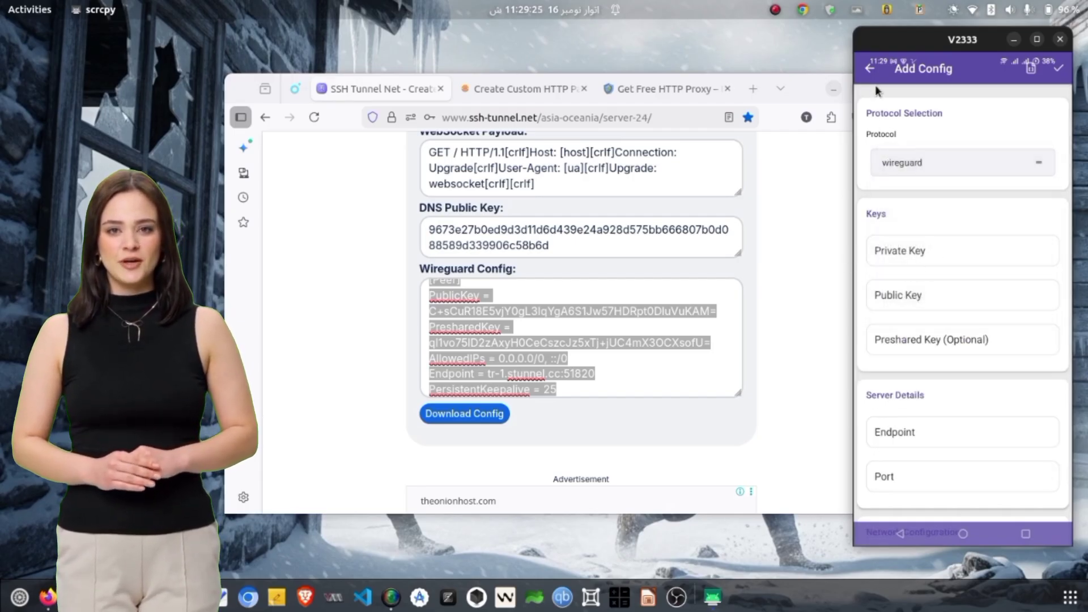
click(868, 69)
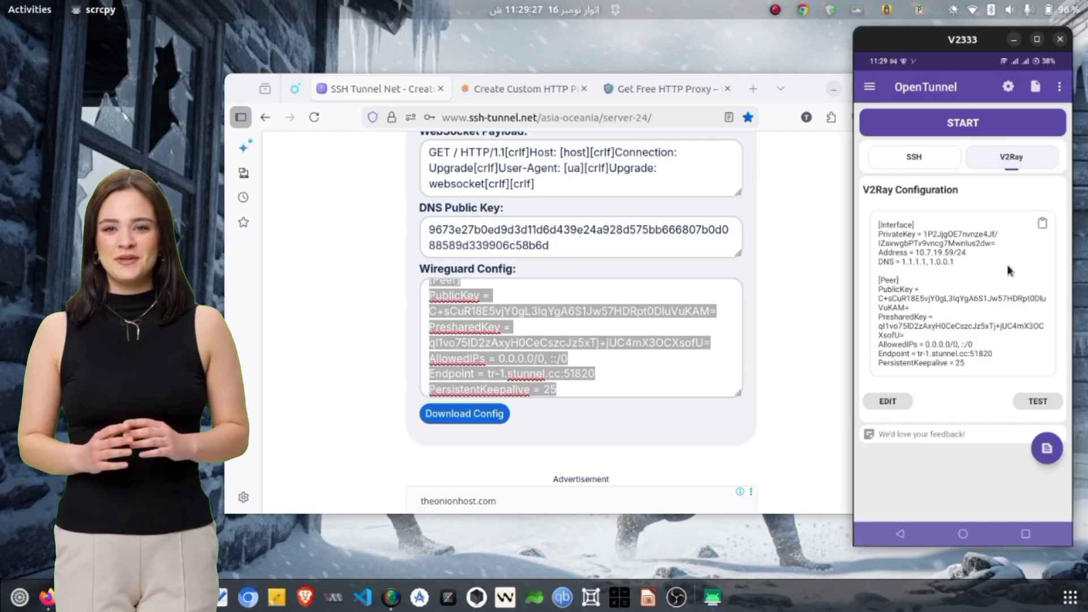
click(1042, 223)
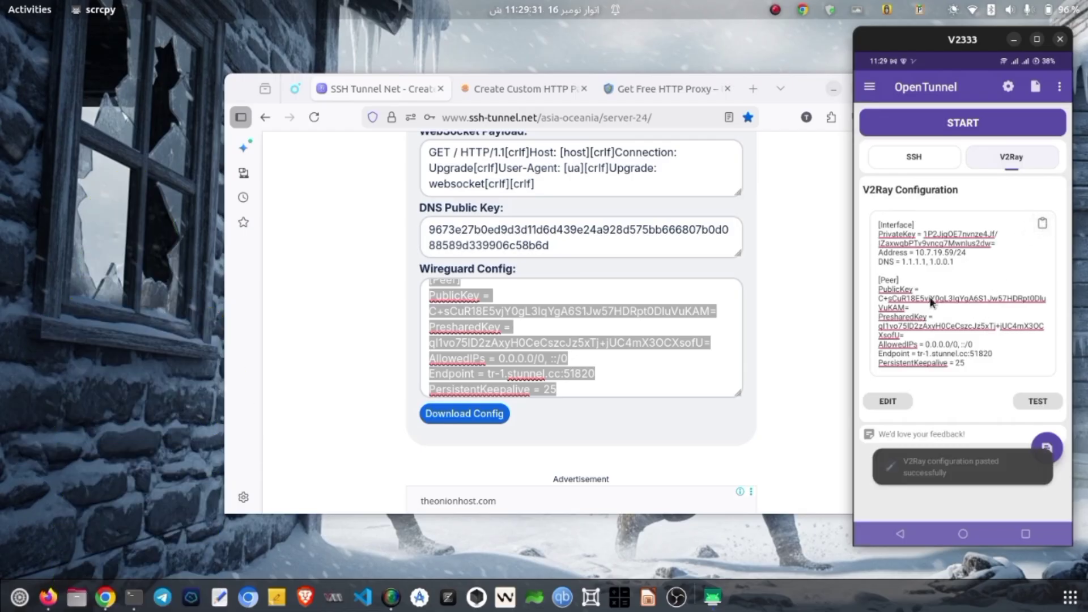
click(888, 400)
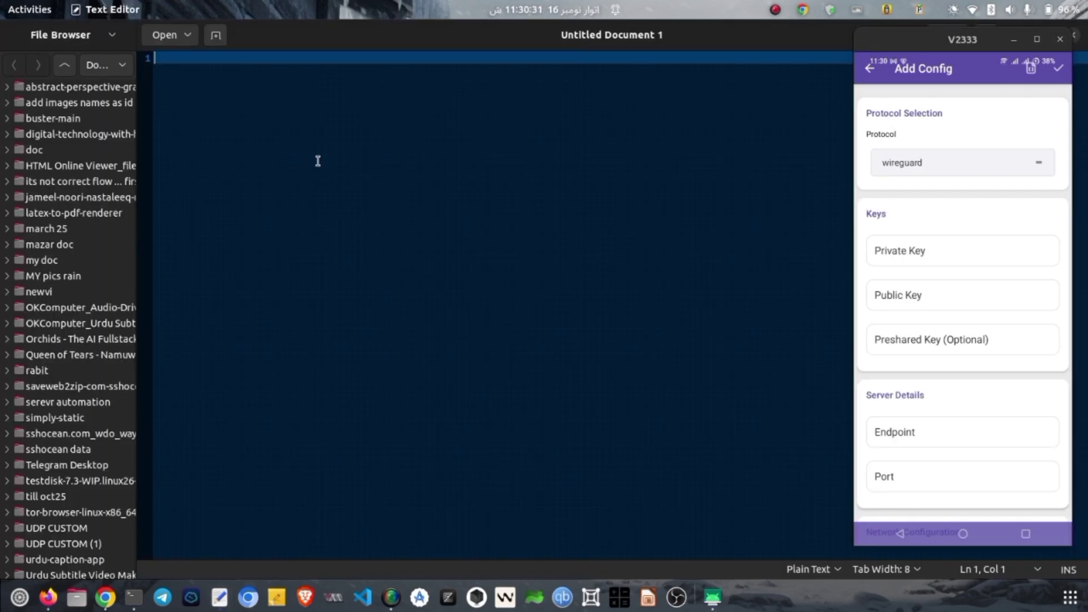
Copy the PrivateKey, PublicKey and PresharedKey values from Text Editor into the phone's key fields.
right_click(318, 161)
click(323, 232)
drag(234, 71, 503, 70)
right_click(483, 82)
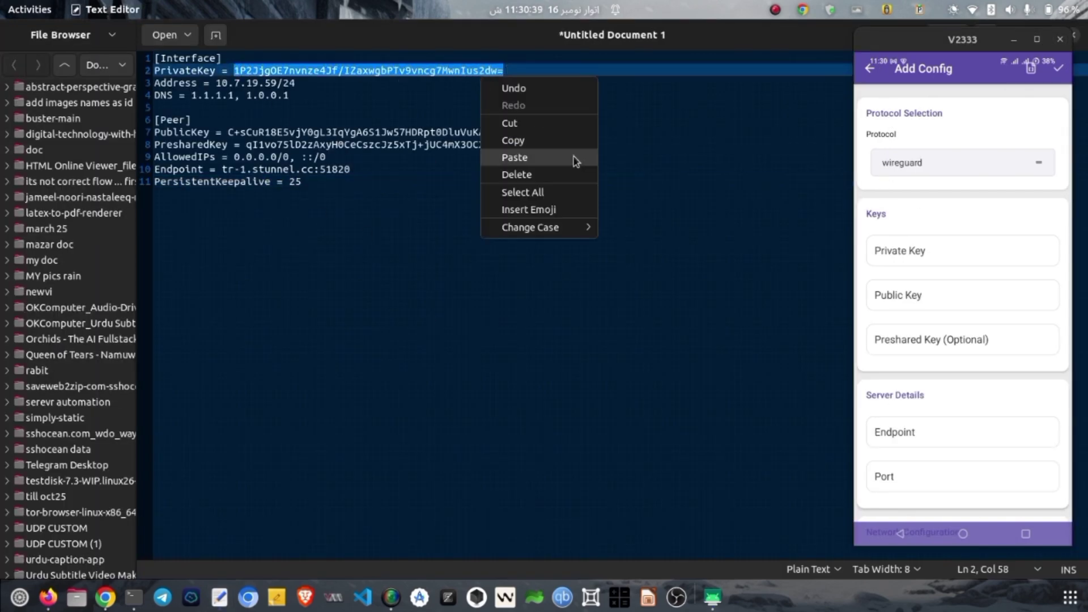
click(513, 140)
click(948, 249)
key(ctrl+v)
drag(228, 131, 497, 132)
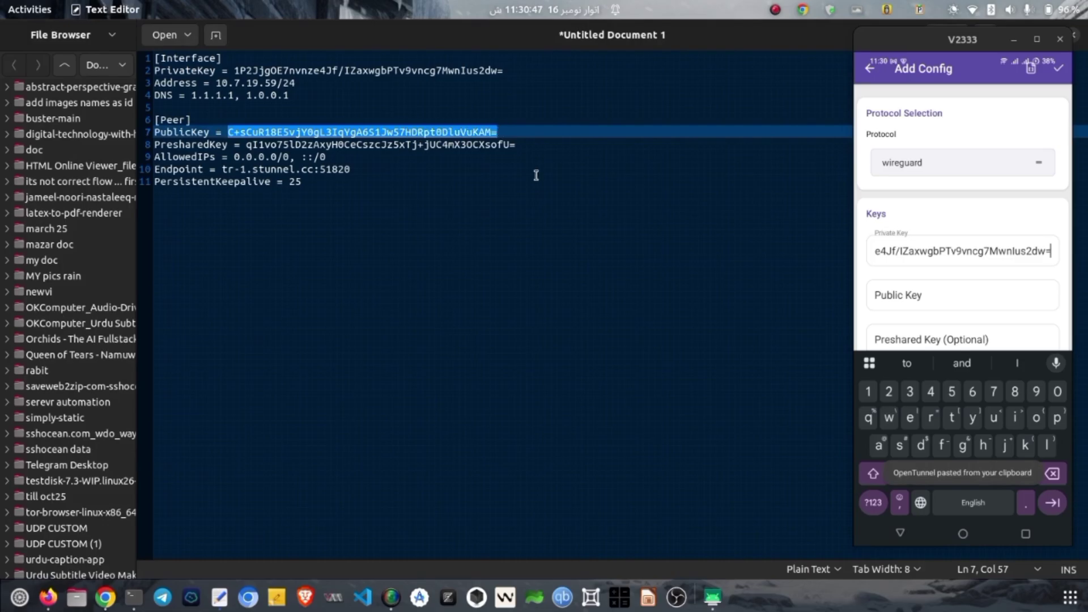
key(ctrl+c)
click(972, 302)
key(ctrl+v)
drag(246, 144, 515, 145)
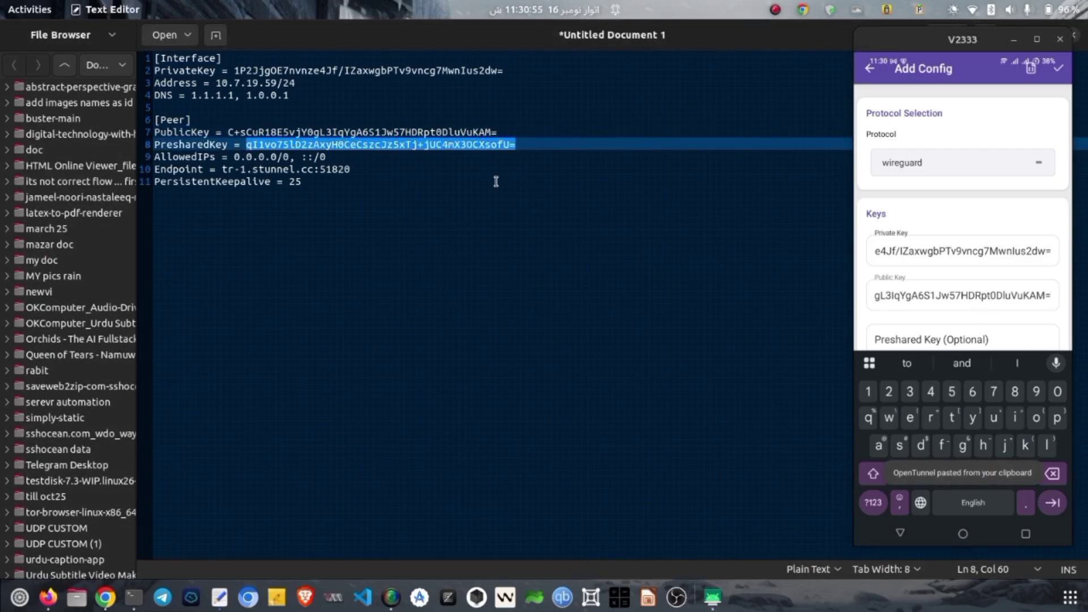
key(ctrl+c)
click(963, 339)
key(ctrl+v)
Paste the endpoint tr-1.stunnel.cc into the Endpoint field, removing the port.
drag(221, 168, 372, 170)
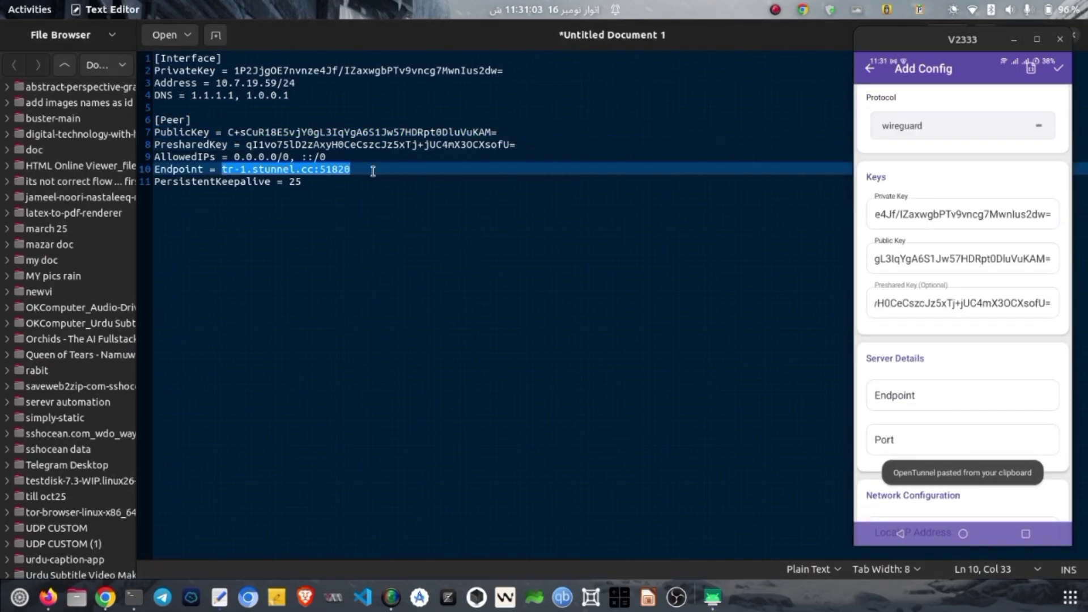
key(ctrl+c)
click(879, 399)
key(ctrl+v)
click(959, 395)
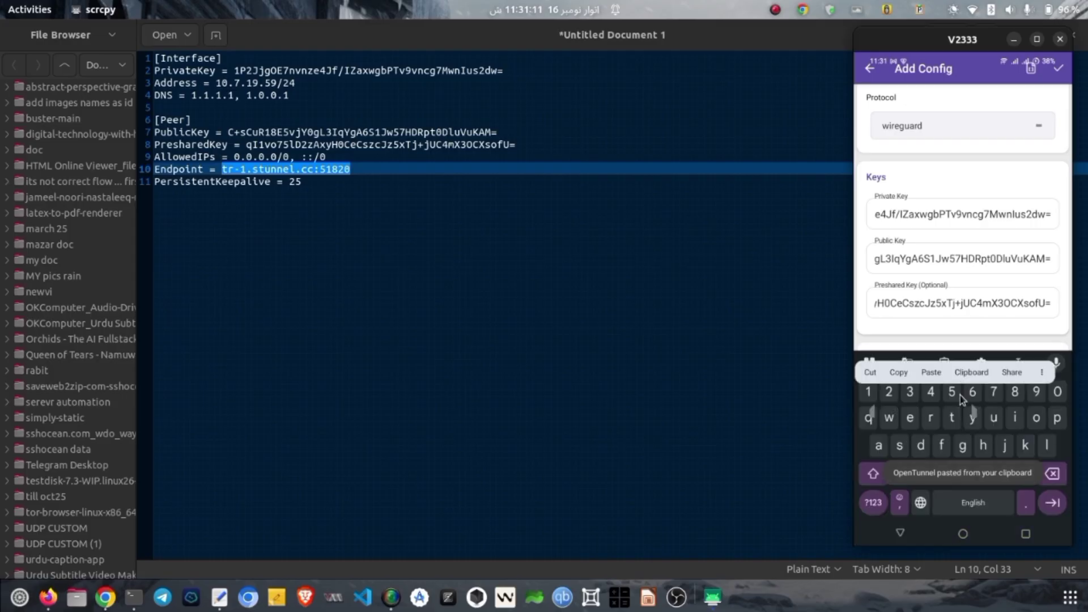
click(919, 436)
click(985, 396)
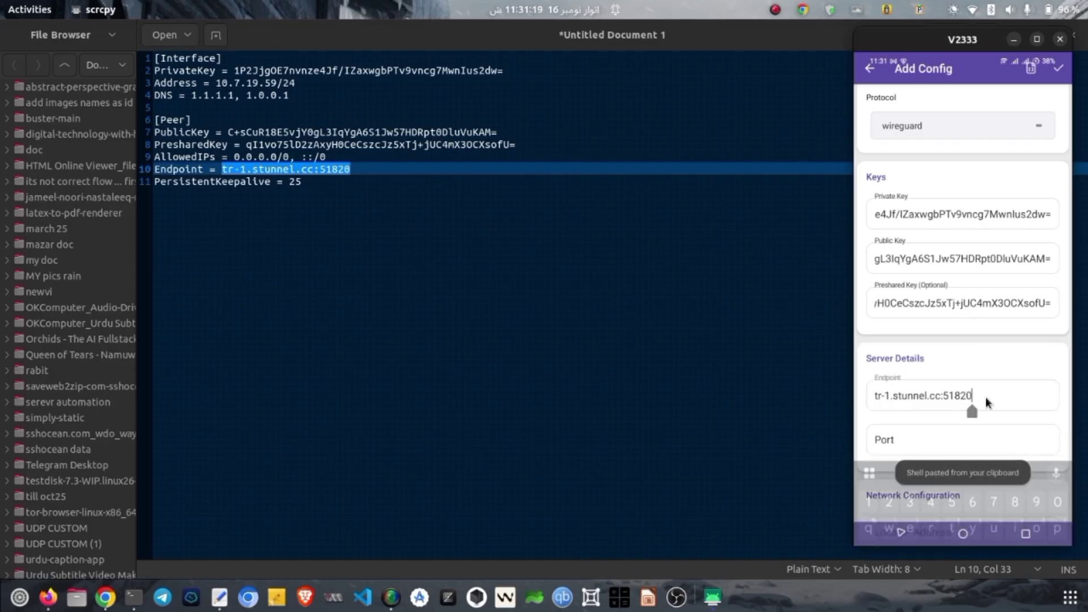
key(BackSpace)
key(BackSpace)
key(BackSpace)
key(BackSpace)
key(BackSpace)
key(BackSpace)
Copy port 51820 into the Port field and save the WireGuard config.
click(939, 316)
drag(351, 169, 319, 169)
right_click(337, 169)
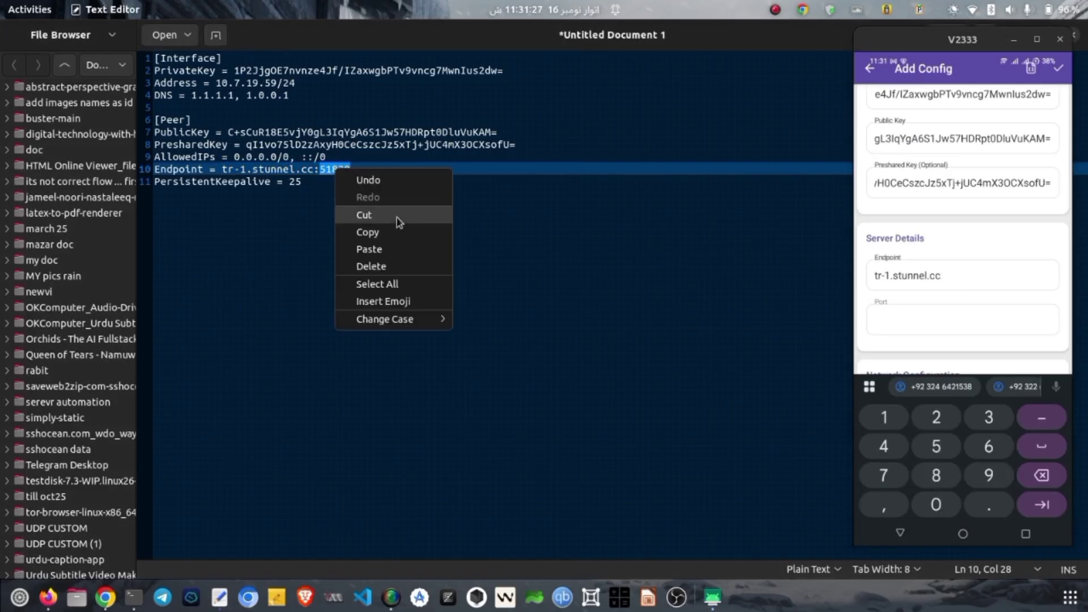
click(368, 232)
click(940, 319)
click(875, 295)
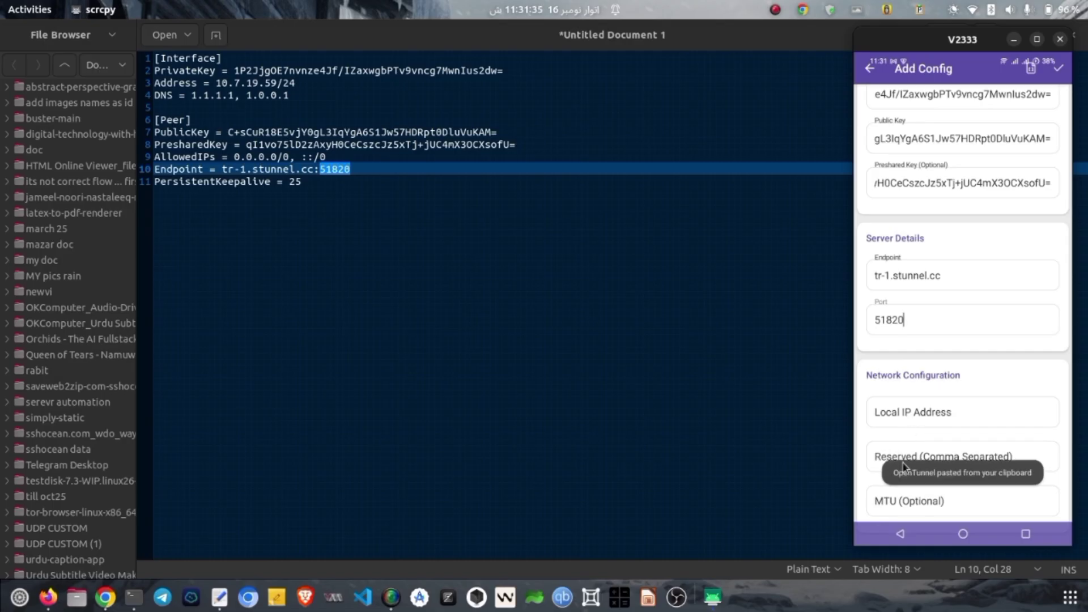
scroll(964, 413, up, 5)
click(1058, 68)
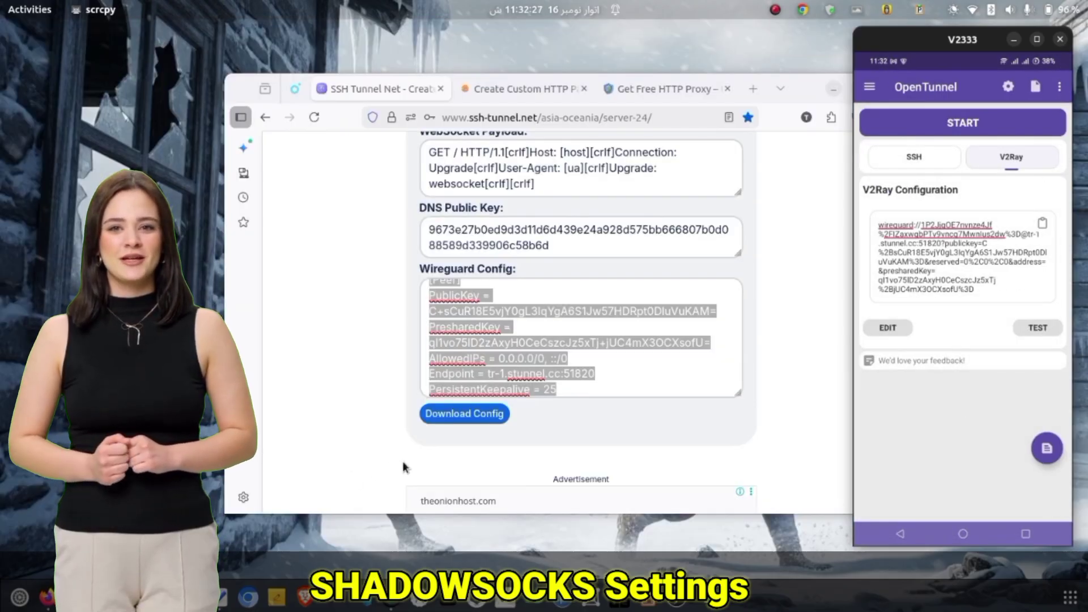
Replace the V2Ray config with the site's Shadowsocks ss:// link and check its details.
scroll(754, 268, up, 10)
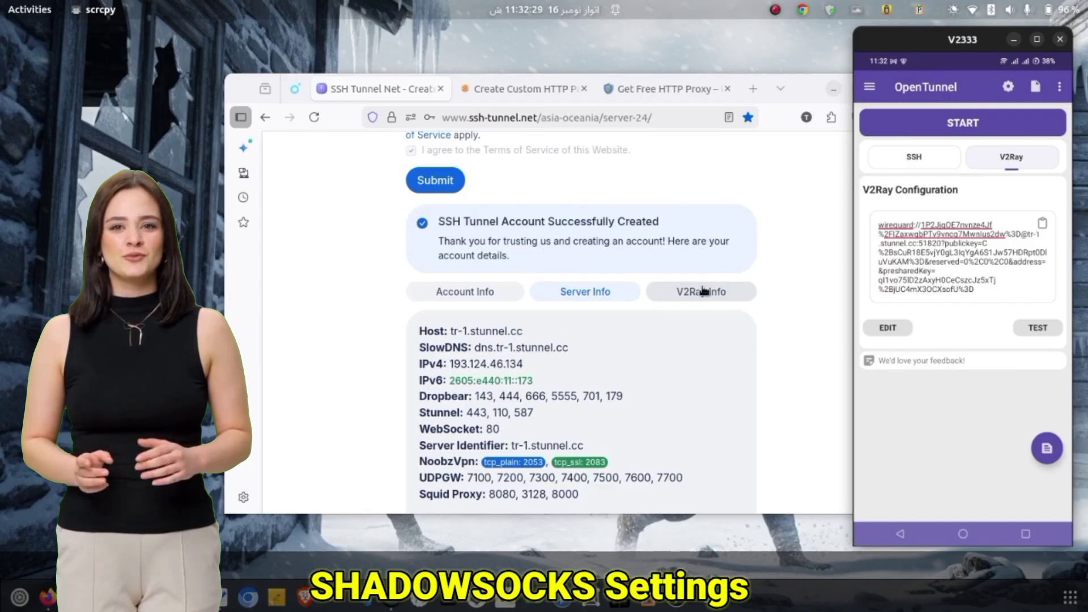
click(703, 290)
scroll(750, 308, down, 5)
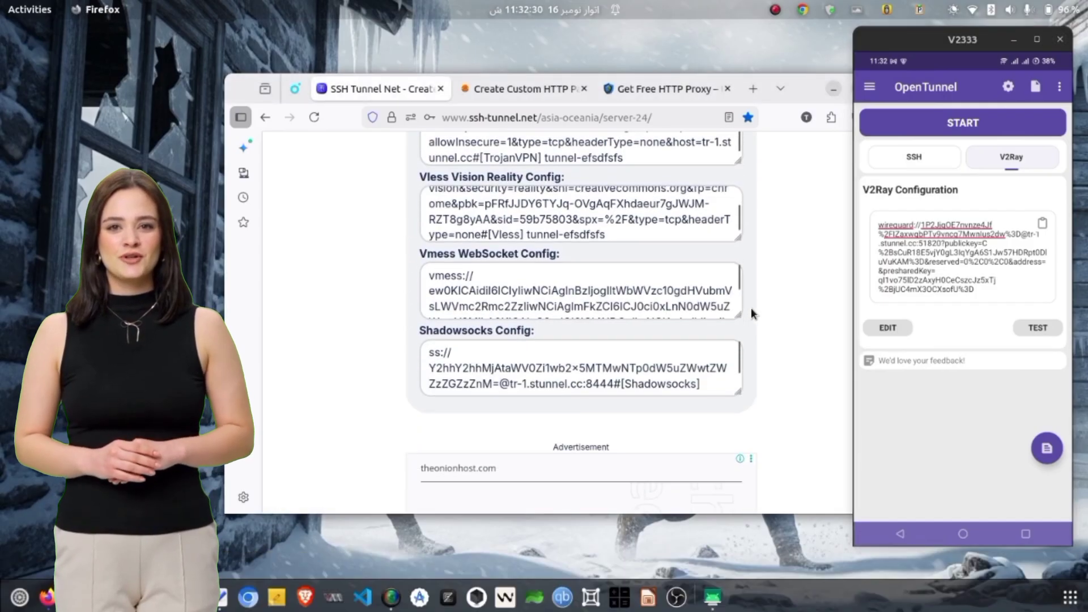
click(467, 376)
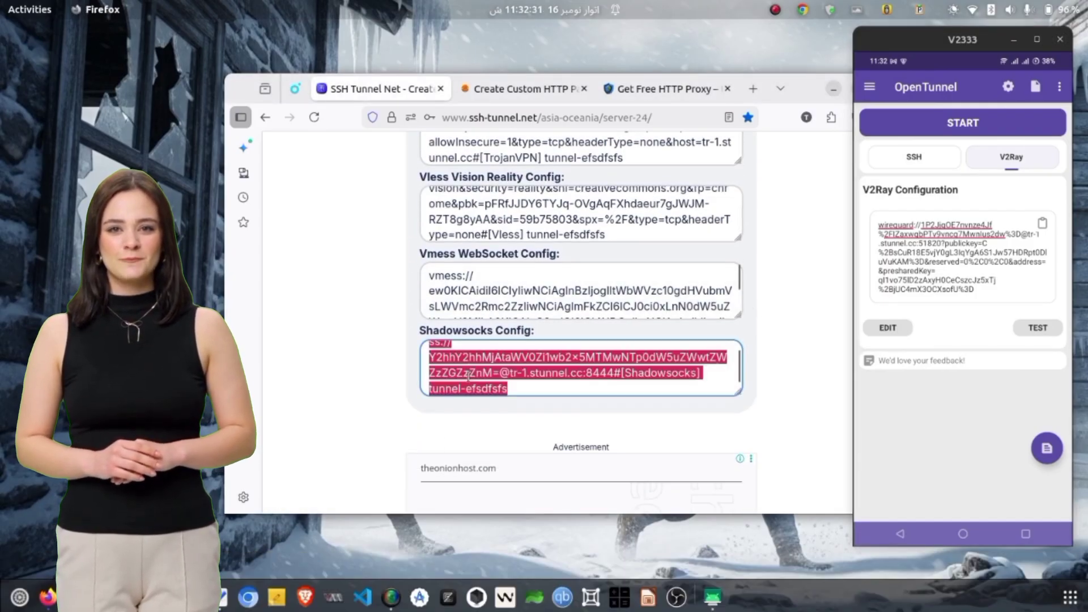
click(983, 266)
key(ctrl+a)
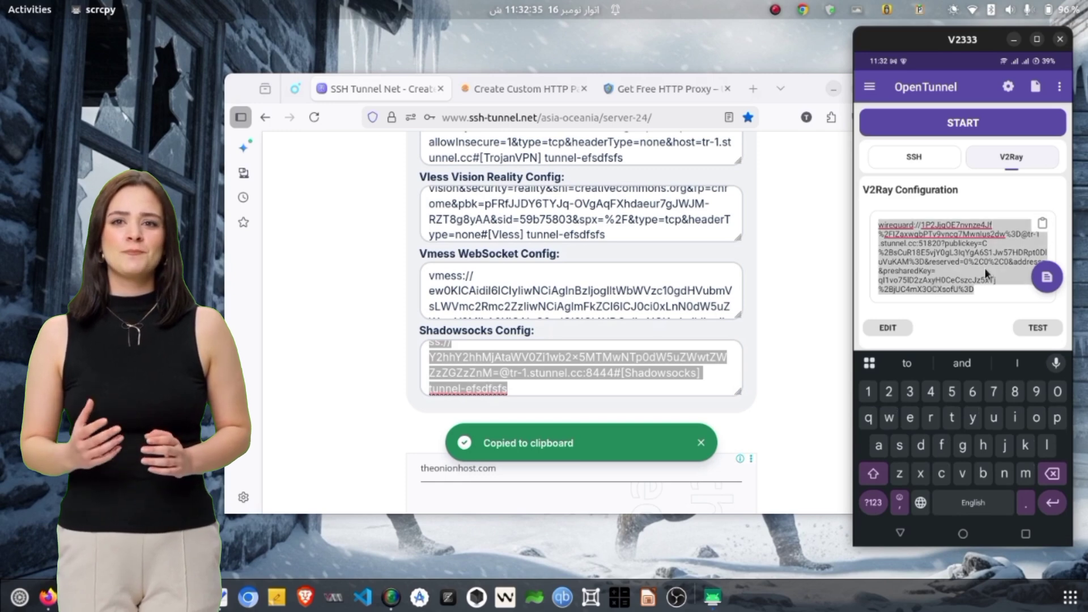
key(ctrl+v)
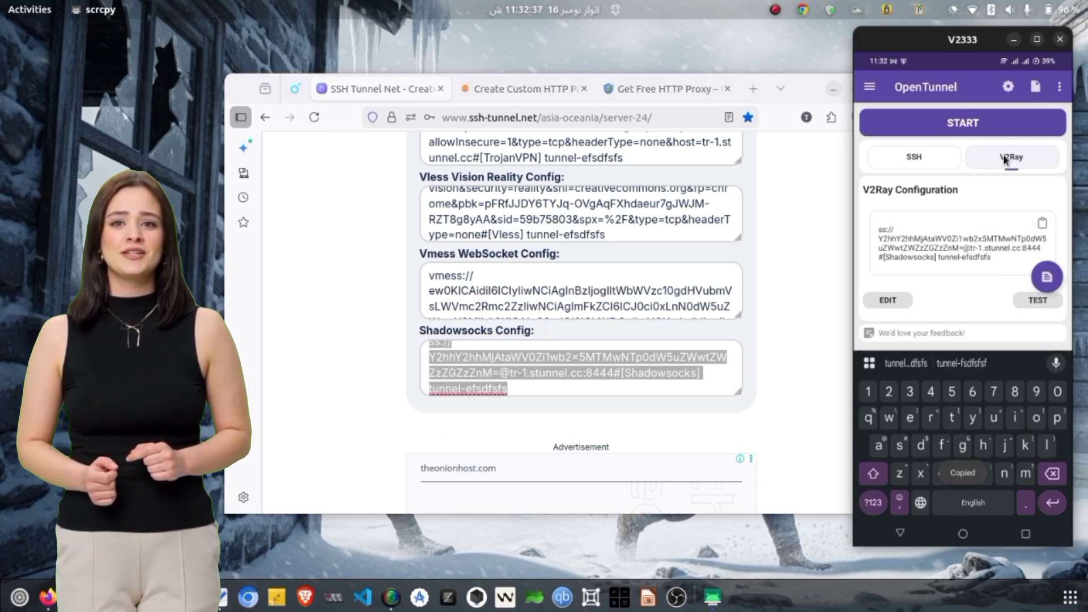
click(894, 302)
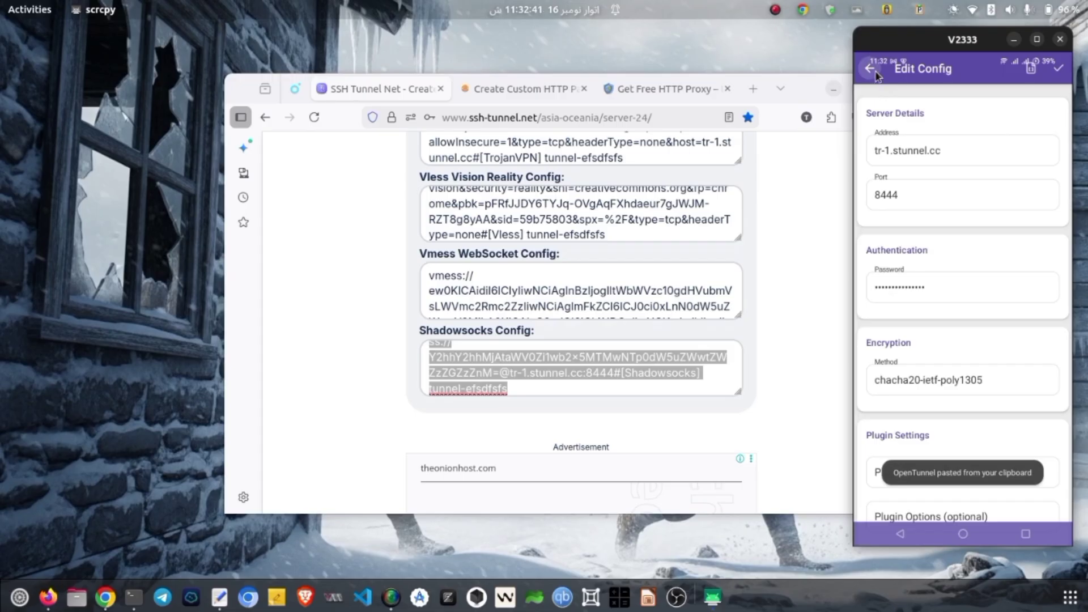
click(874, 73)
Start the Shadowsocks tunnel to test it, then stop it.
click(970, 132)
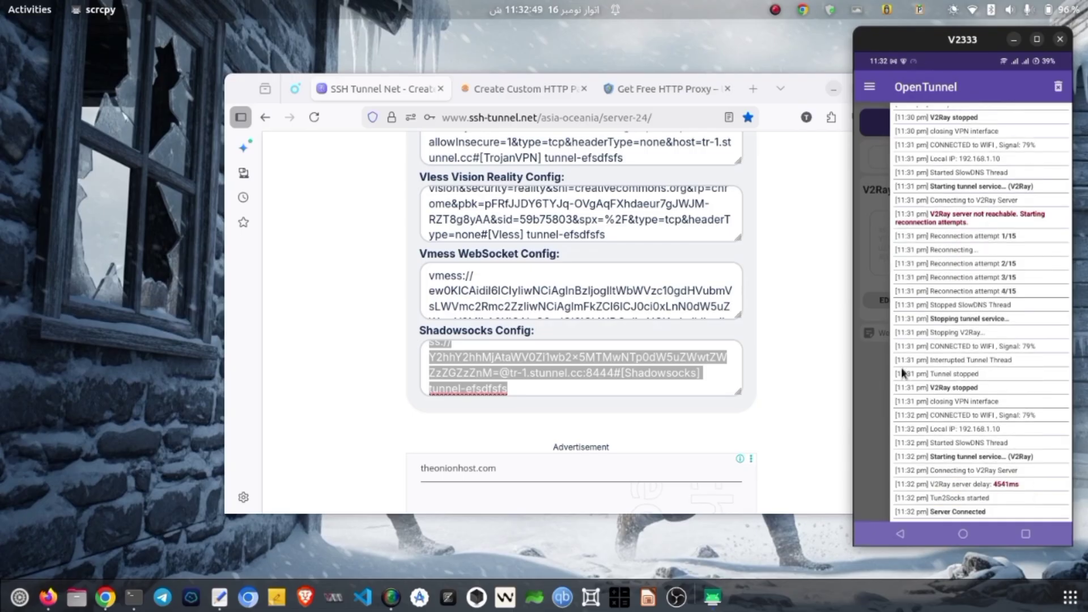
click(868, 251)
click(920, 125)
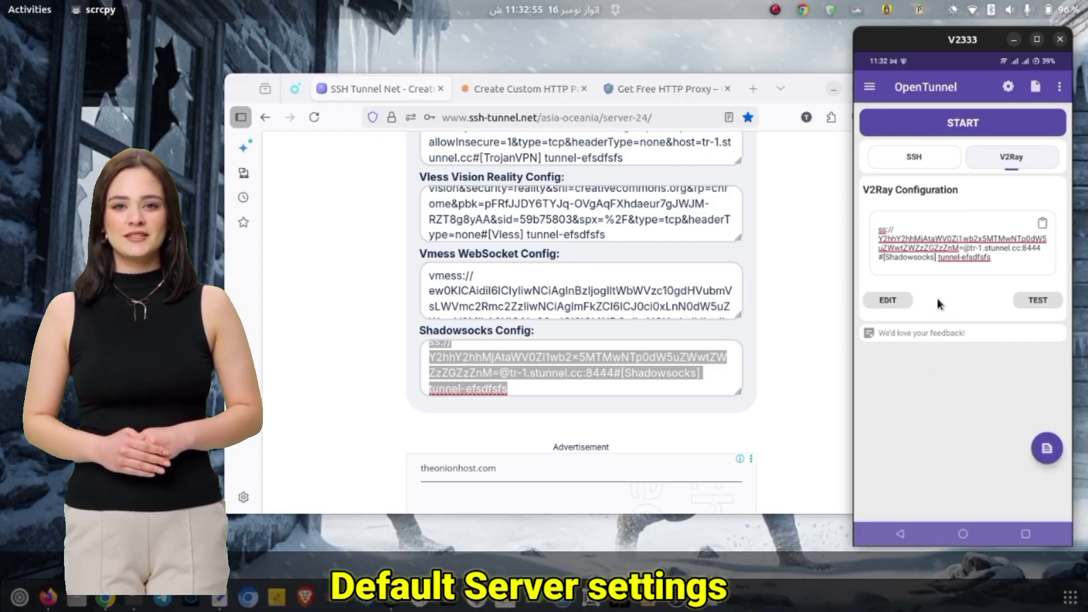
Restore OpenTunnel's default settings and open the SSH Server list.
click(1059, 91)
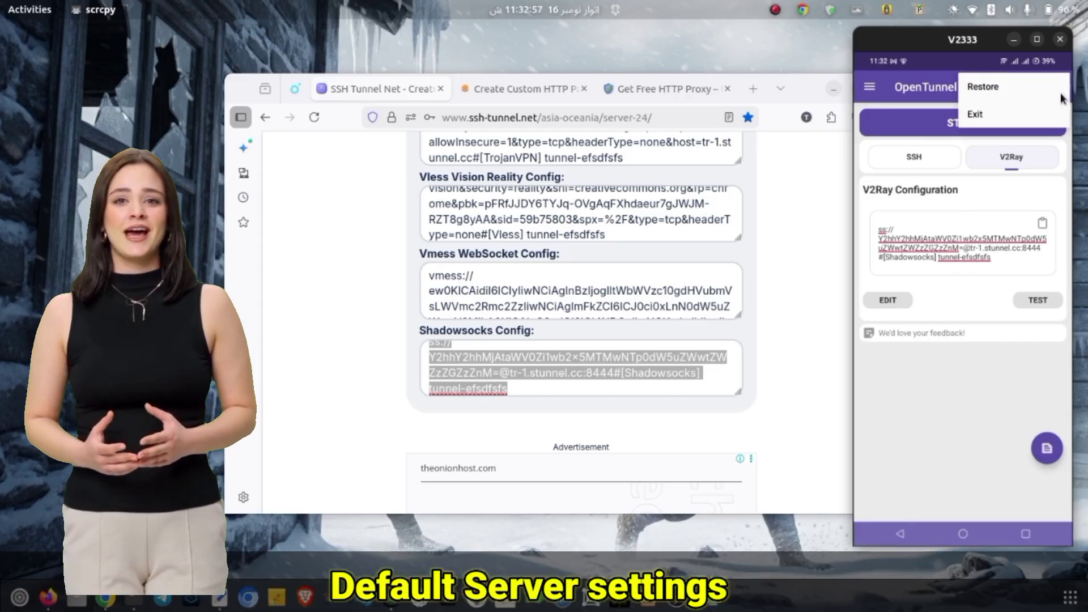
click(983, 86)
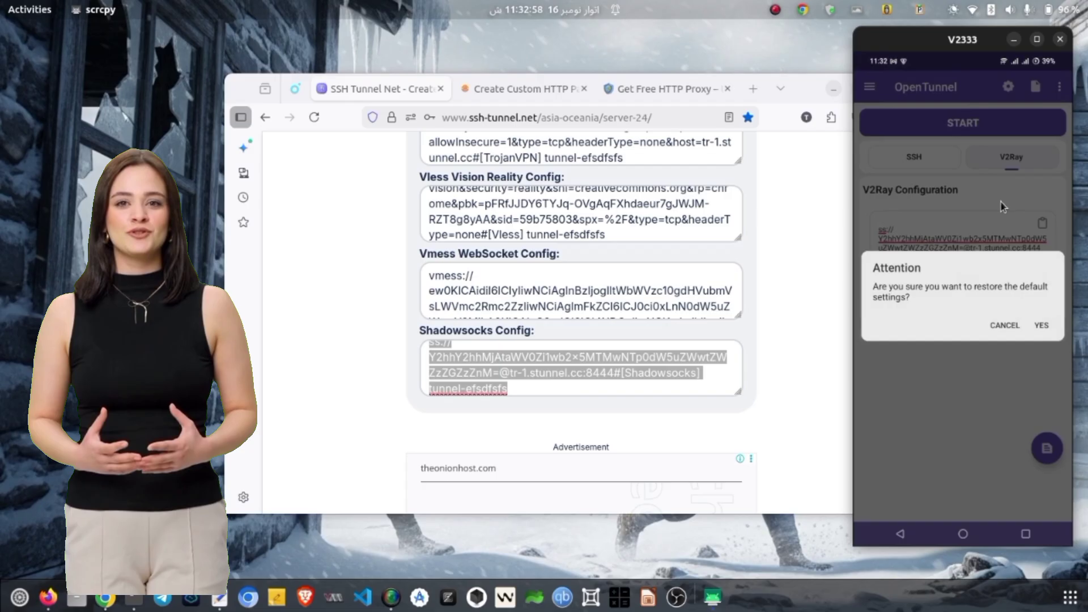
click(1040, 326)
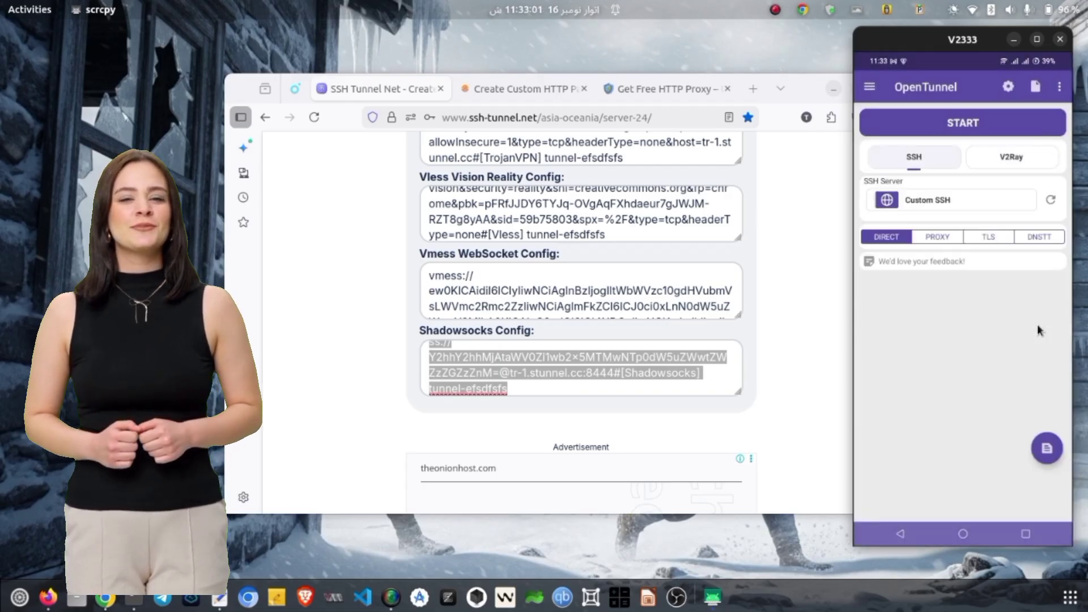
click(933, 199)
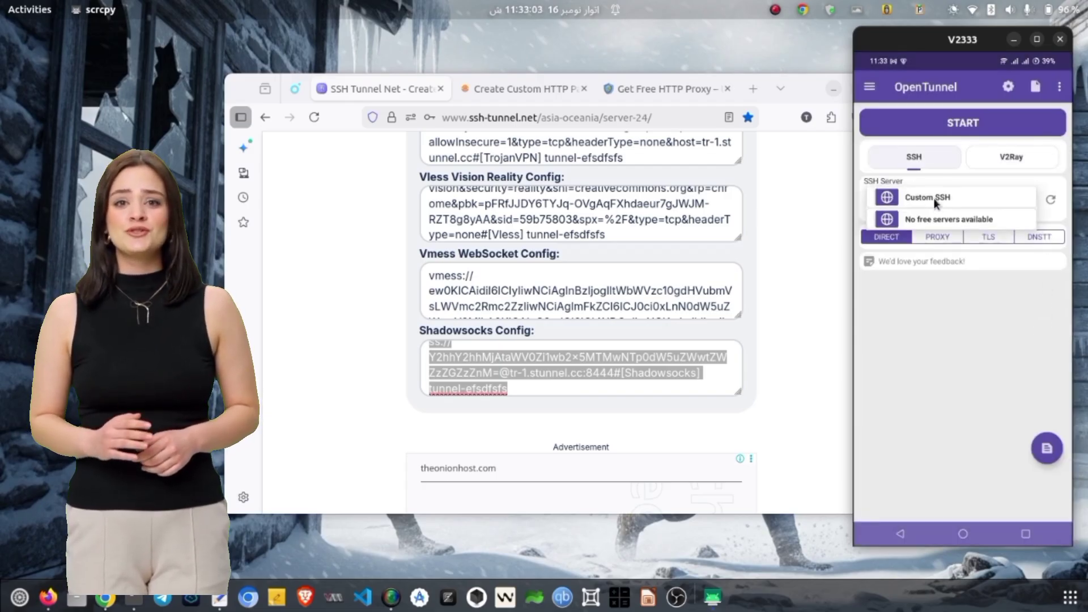
Refresh the server list and pick the free 3Mbps US 1 Las Vegas server.
click(1048, 264)
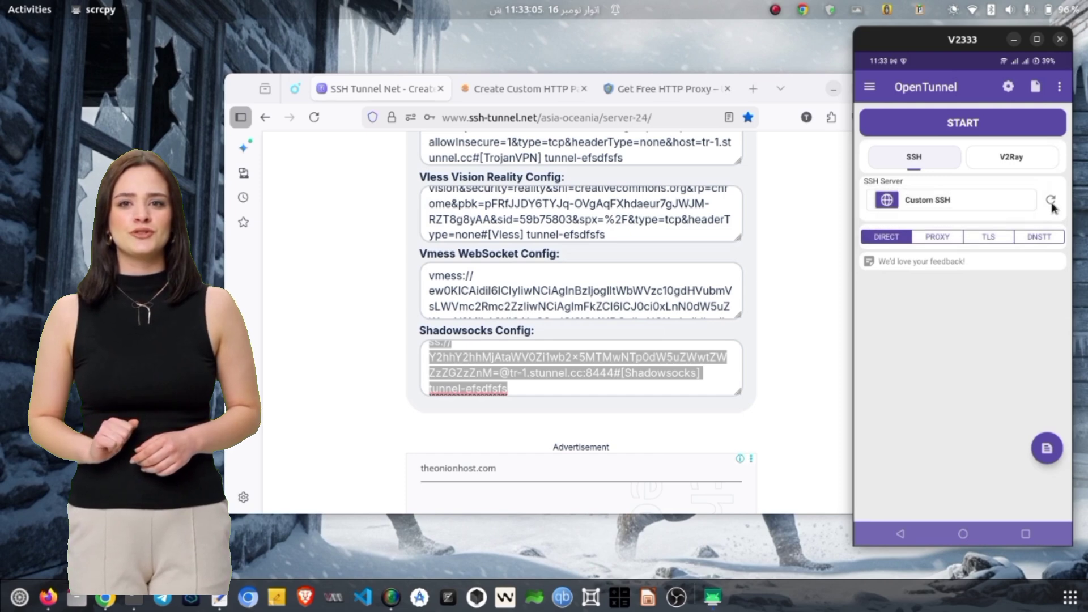
click(1051, 200)
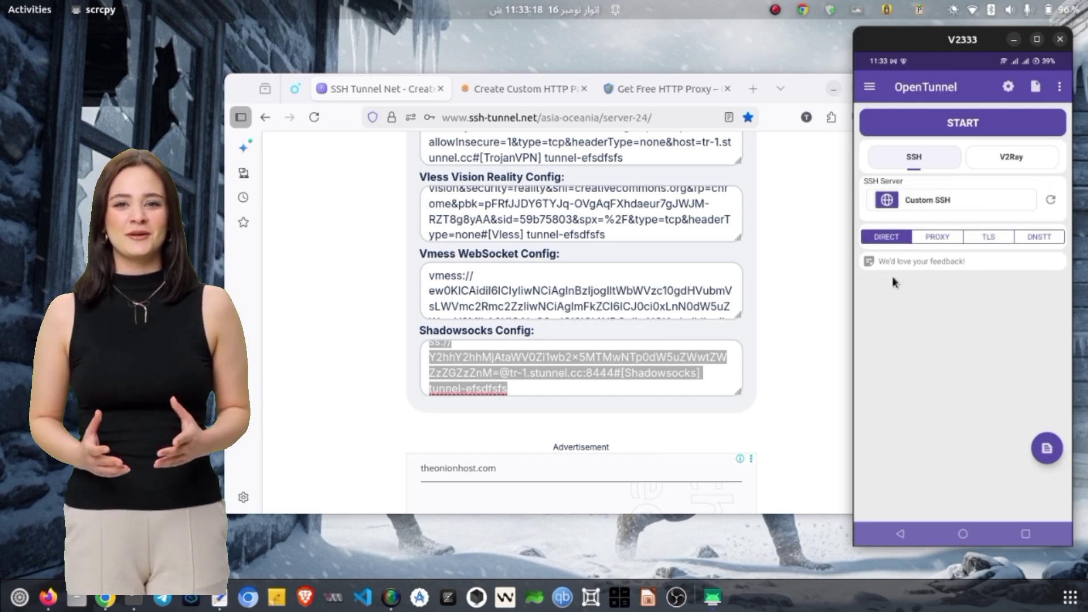
click(917, 202)
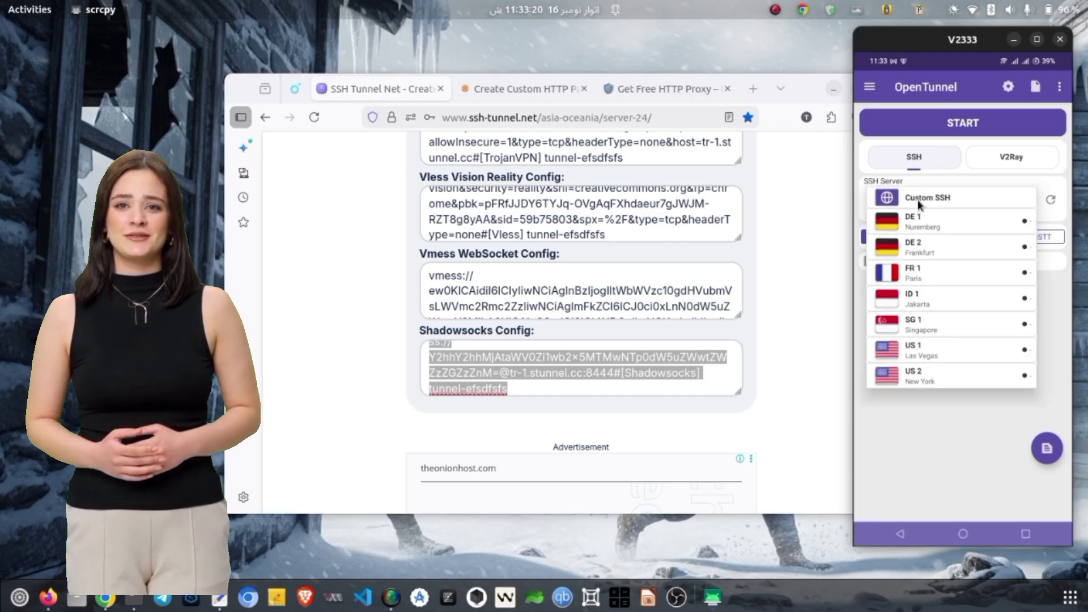
click(927, 347)
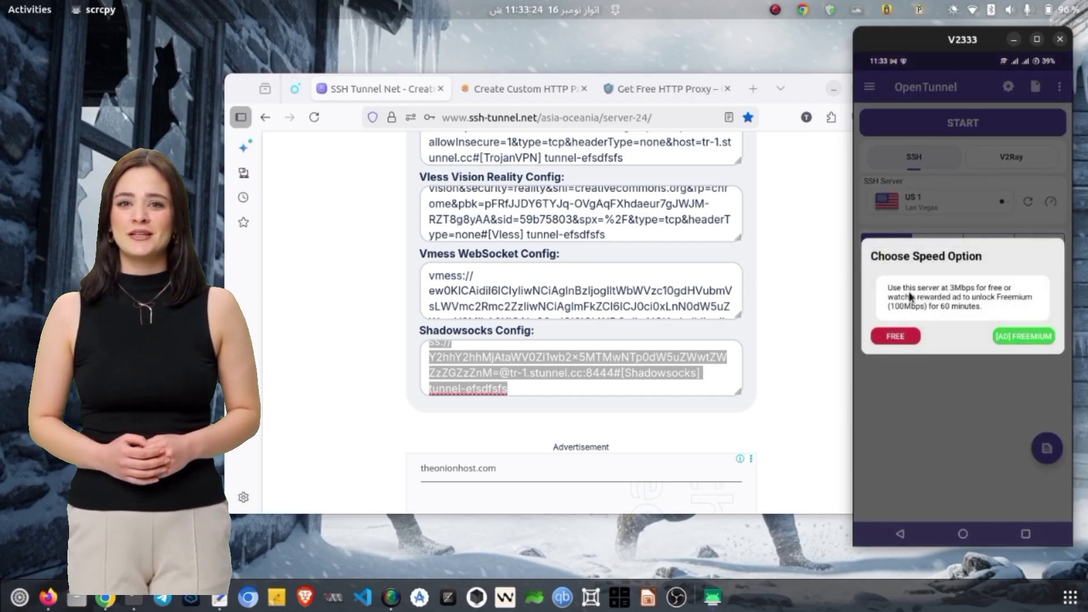
click(897, 337)
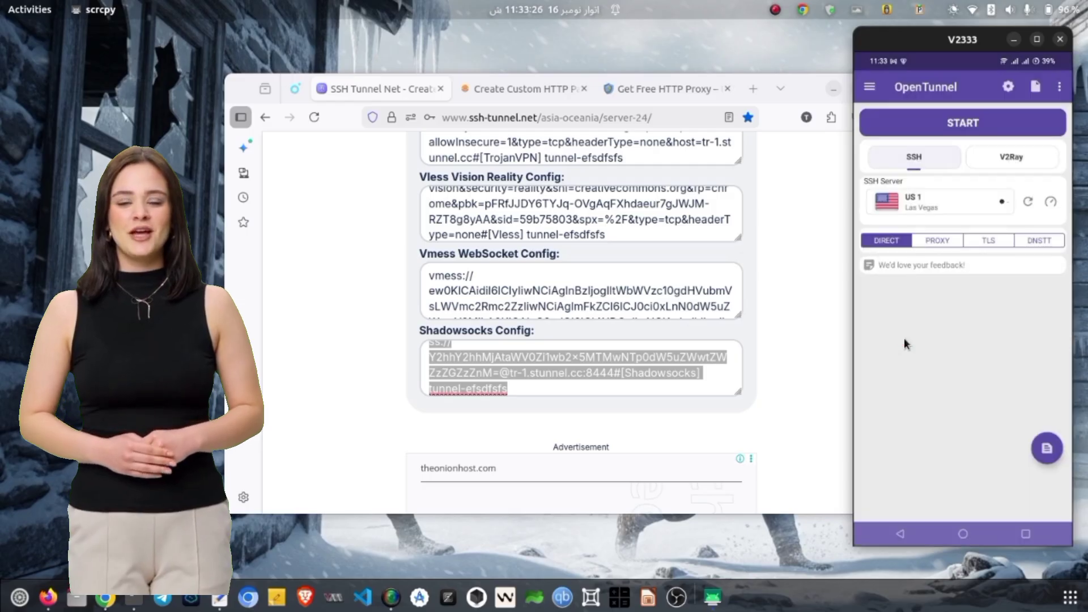
Compare the PROXY, TLS and DNSTT modes, then choose DIRECT connection mode.
click(936, 243)
click(987, 239)
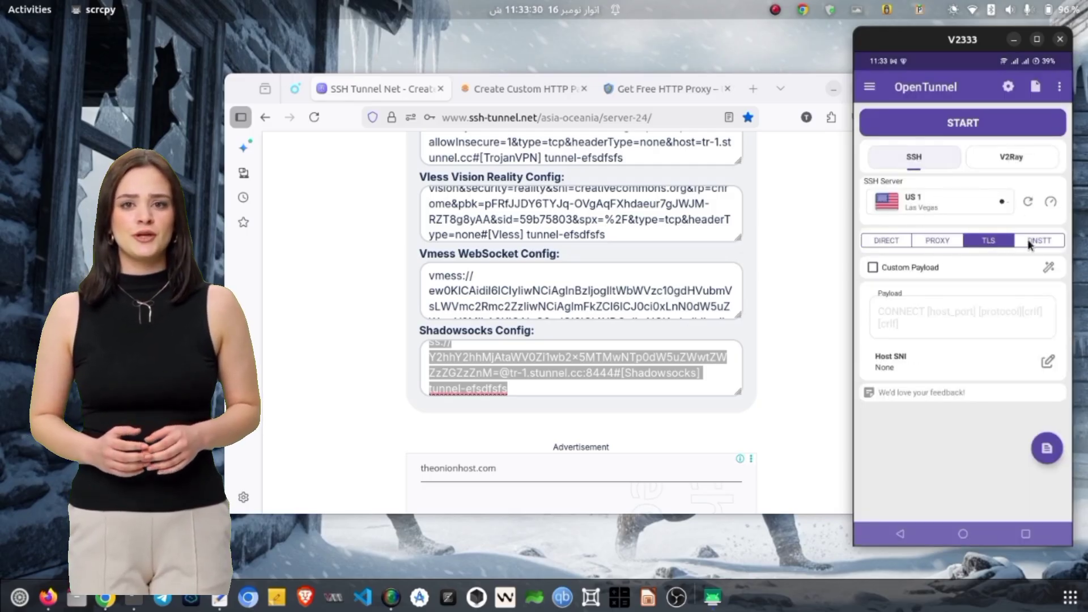
click(1028, 240)
click(970, 242)
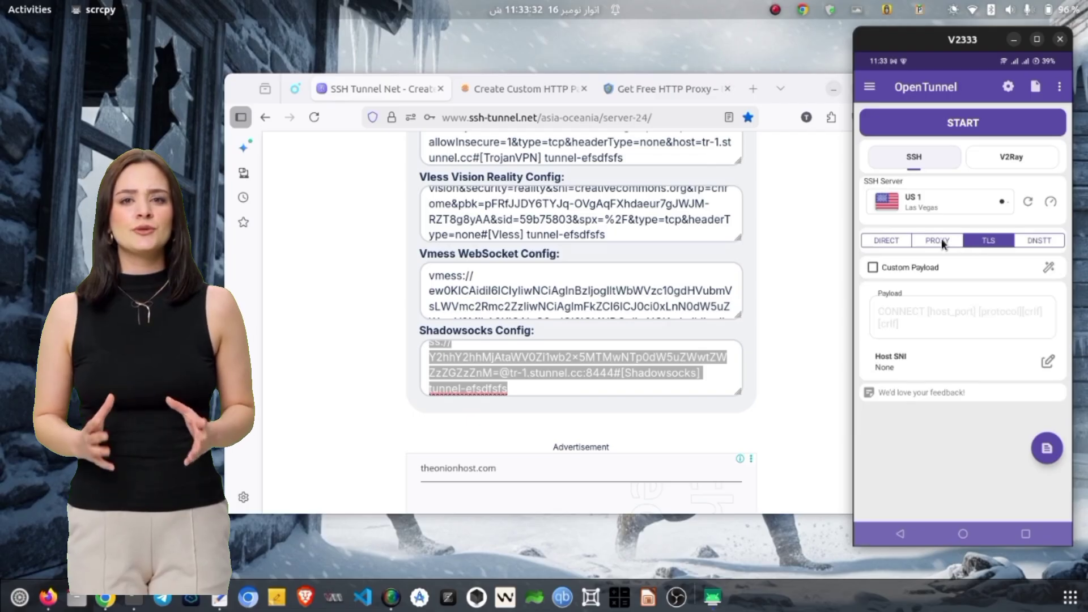
click(940, 239)
click(970, 241)
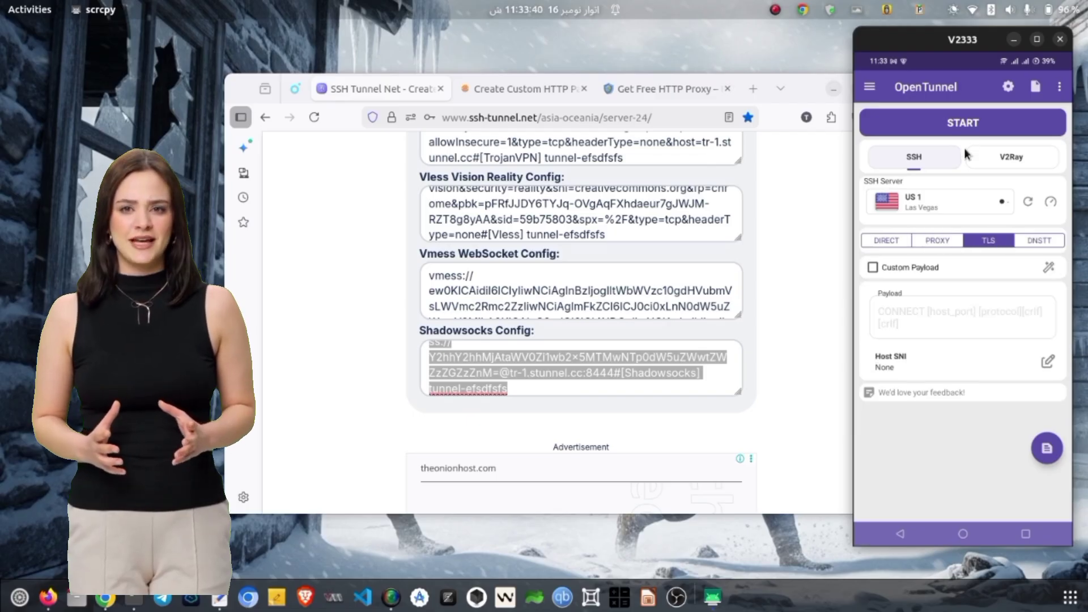
click(891, 241)
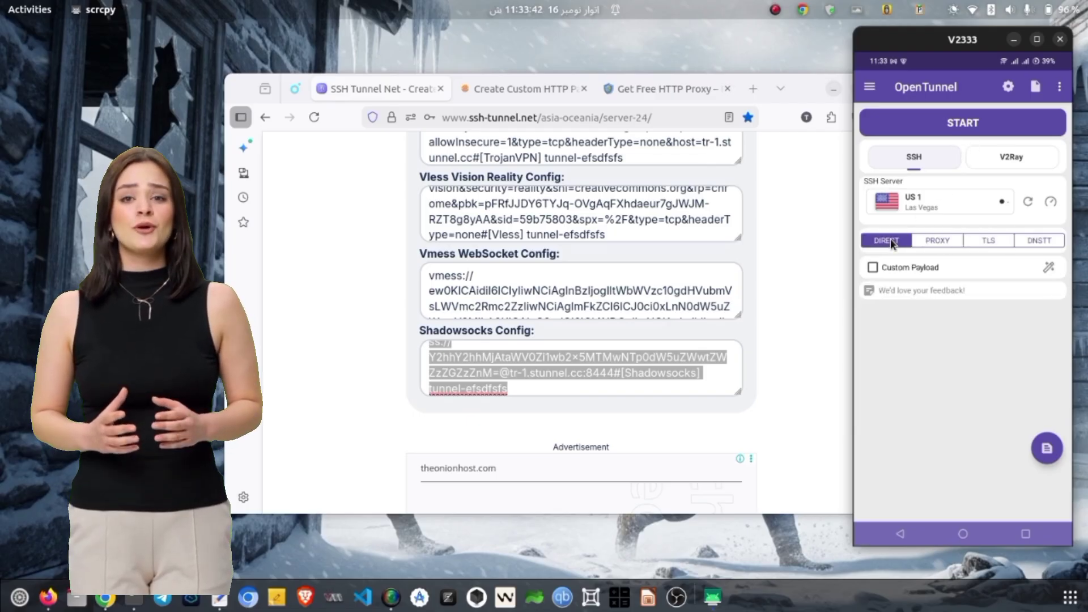
Connect the SSH tunnel, stop it, and switch to the V2Ray configuration.
click(947, 129)
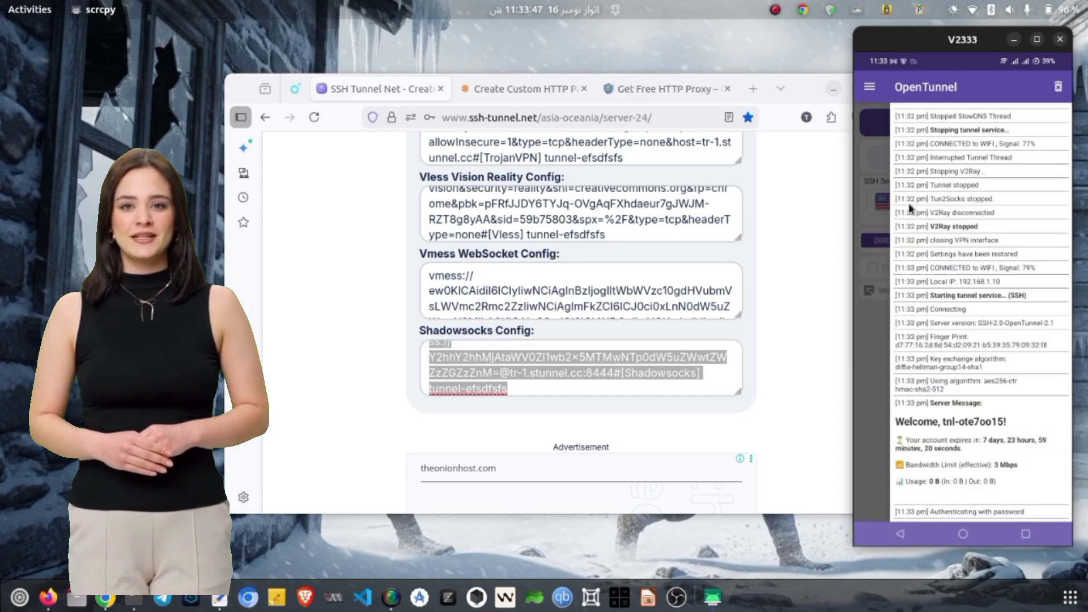
click(874, 193)
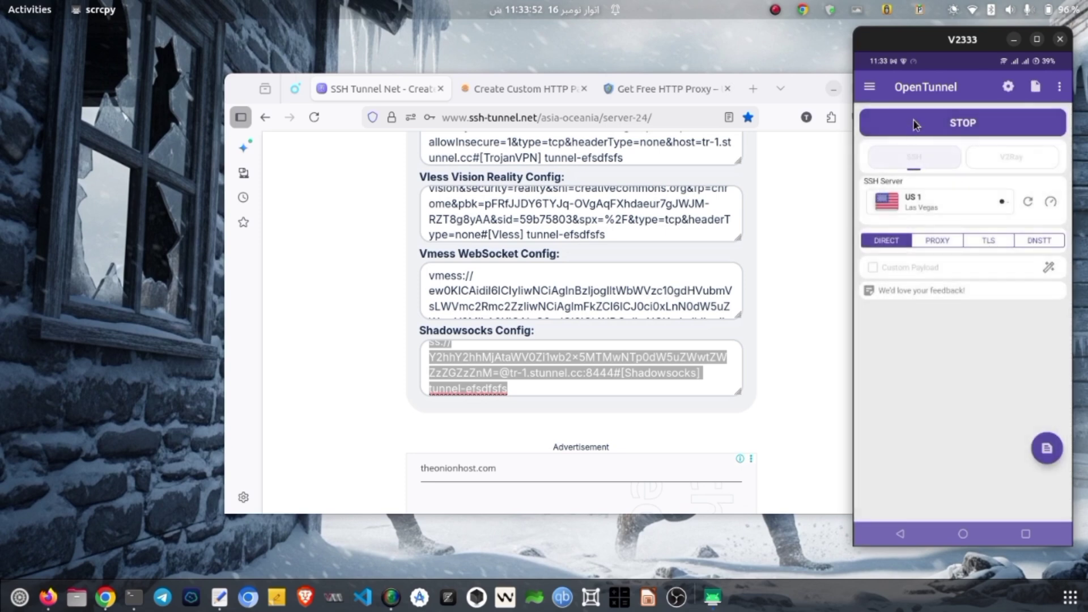
click(913, 119)
click(1002, 156)
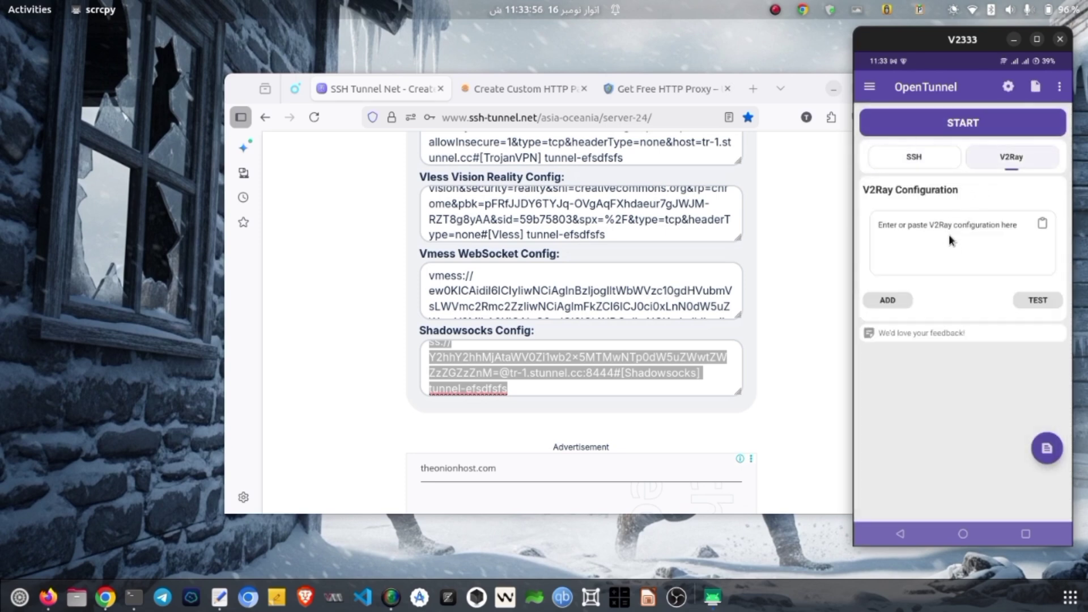
Load a public New Delhi server, start the tunnel, then stop it.
click(870, 87)
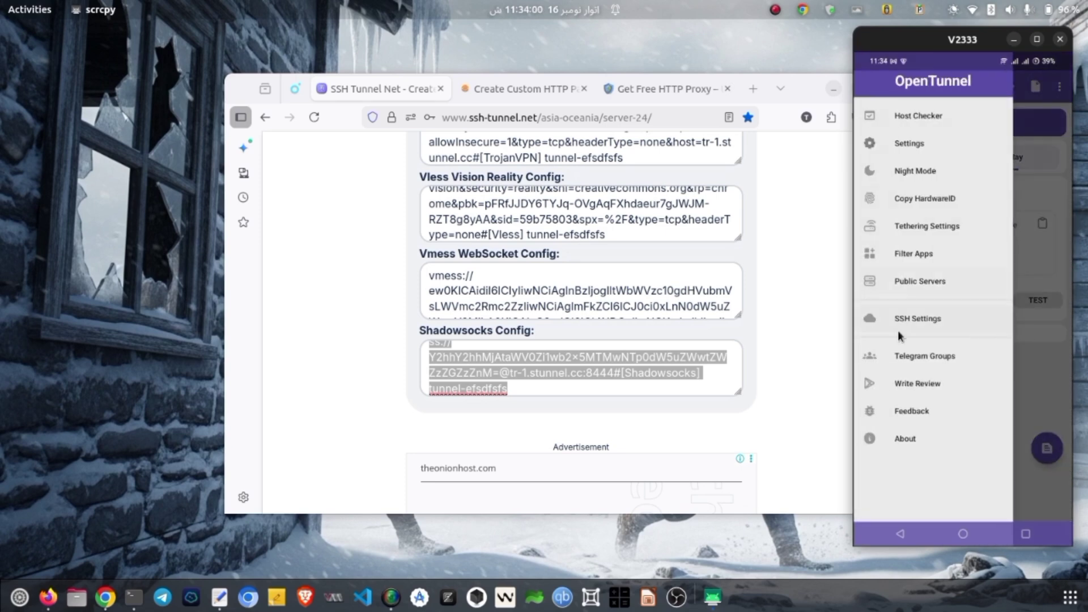
click(904, 278)
click(930, 355)
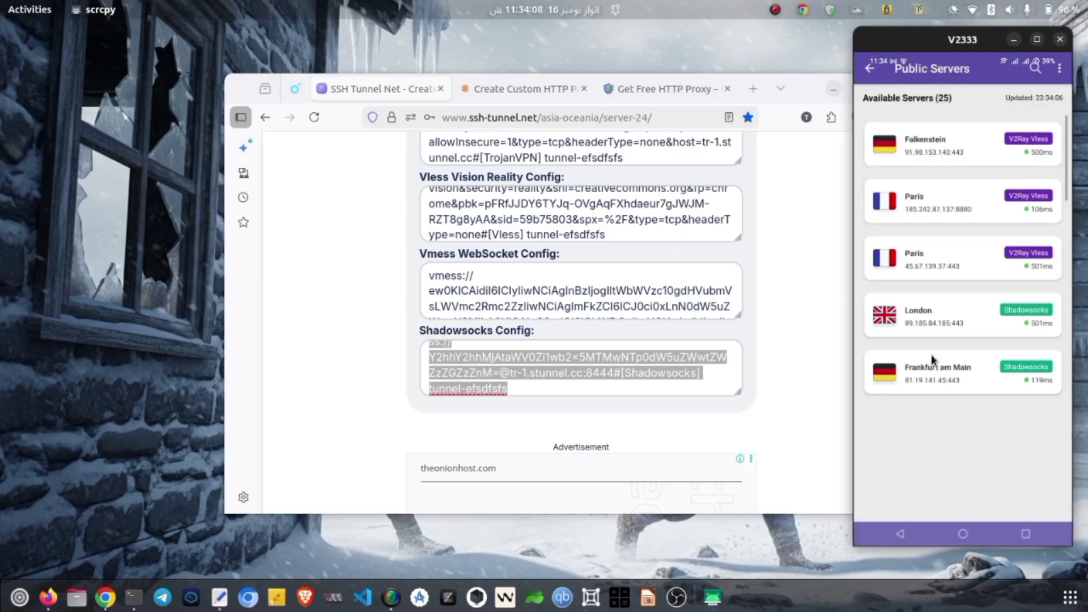
scroll(937, 369, down, 10)
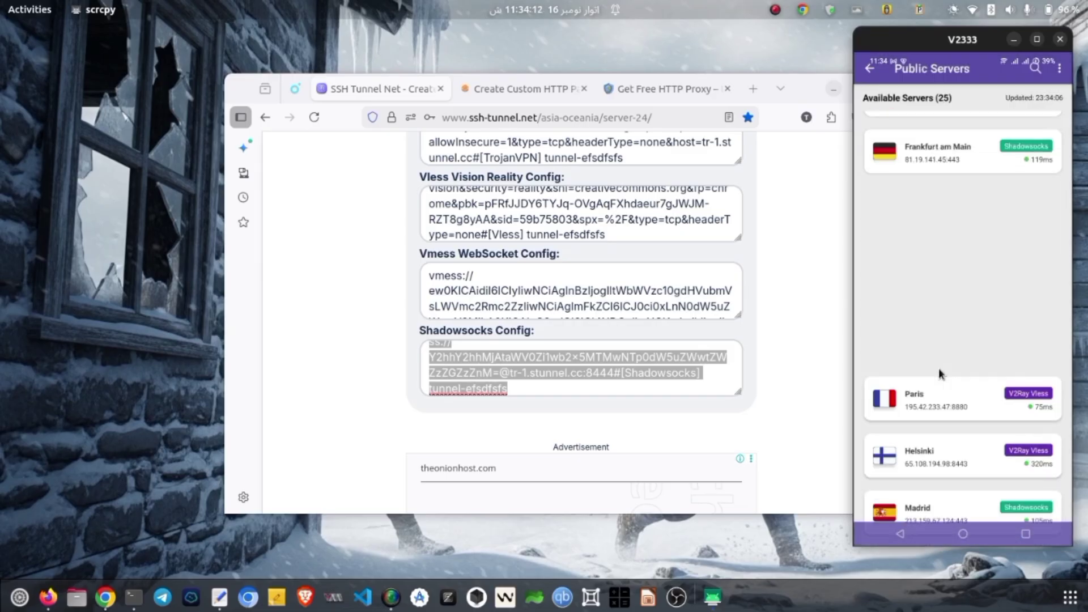
scroll(938, 369, down, 10)
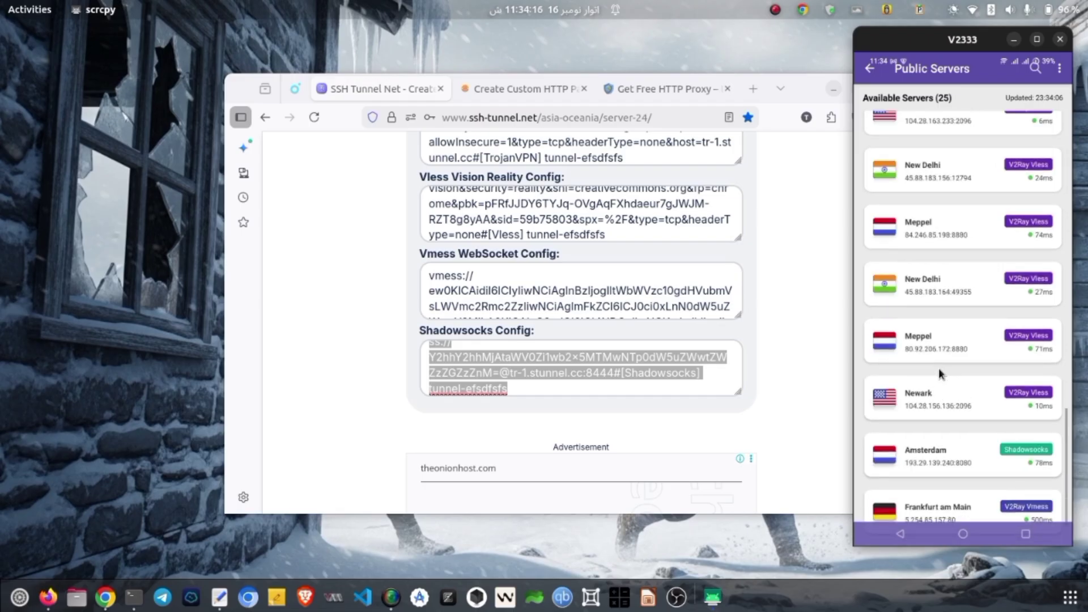
click(939, 295)
click(1027, 432)
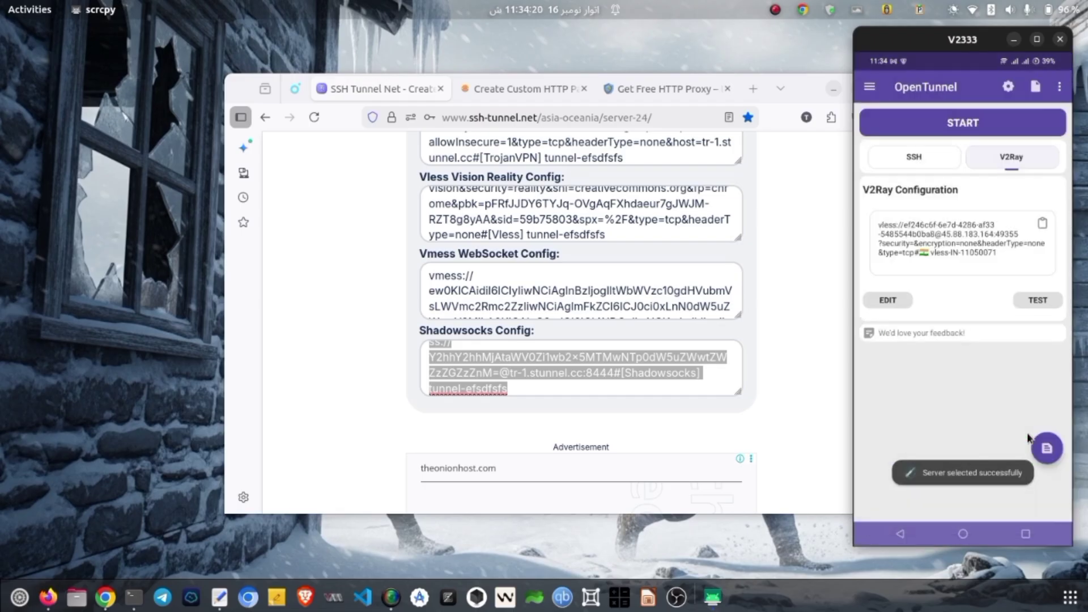
click(977, 121)
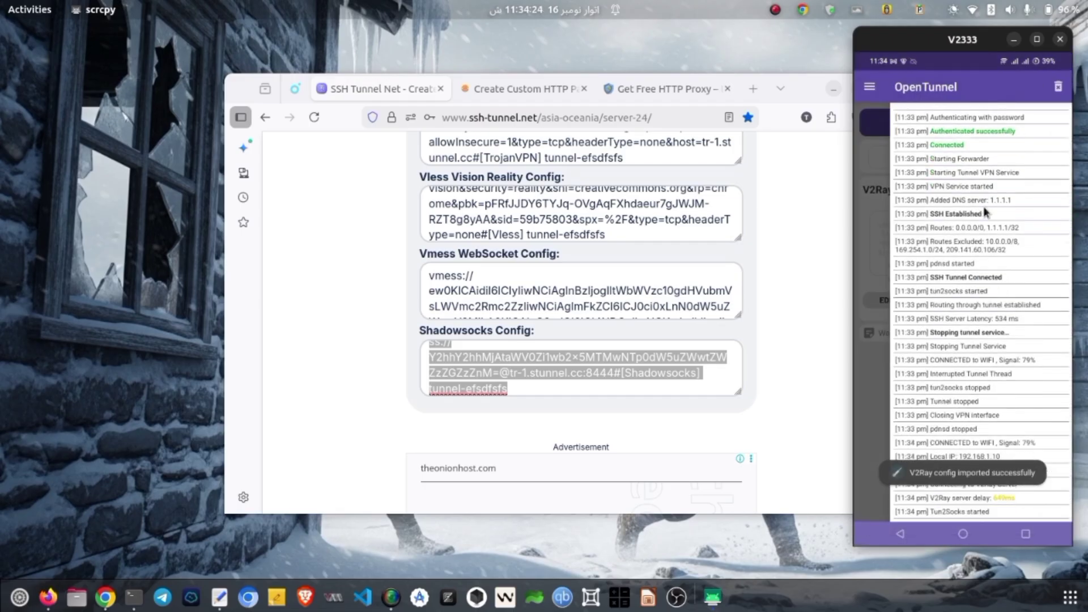
click(868, 171)
click(903, 124)
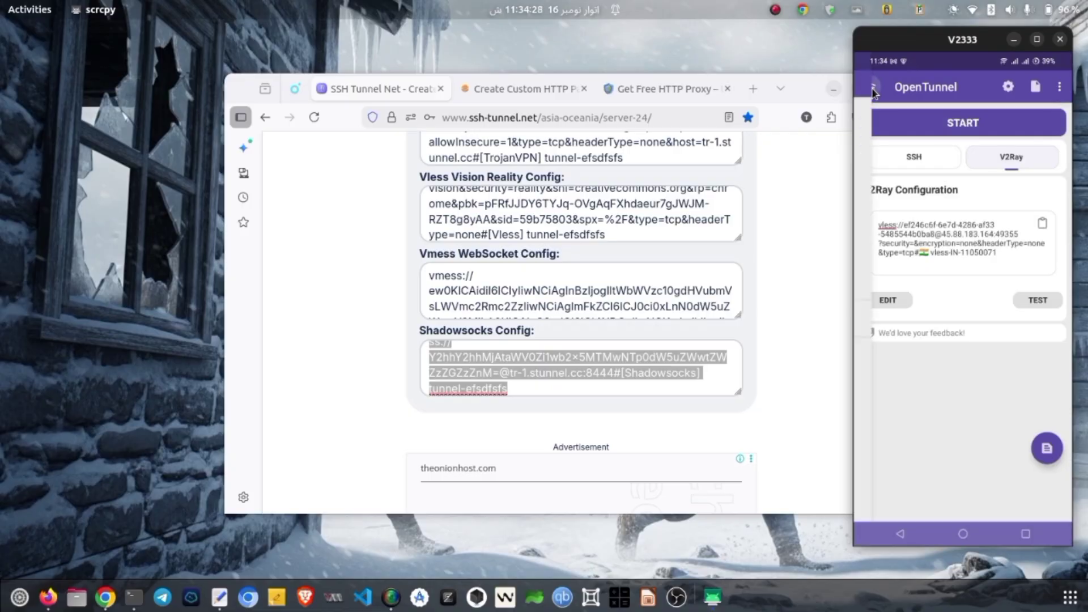
Load the Meppel Shadowsocks server 45.14.245.2:443, try connecting, then stop the tunnel.
click(869, 87)
click(903, 283)
scroll(943, 270, down, 5)
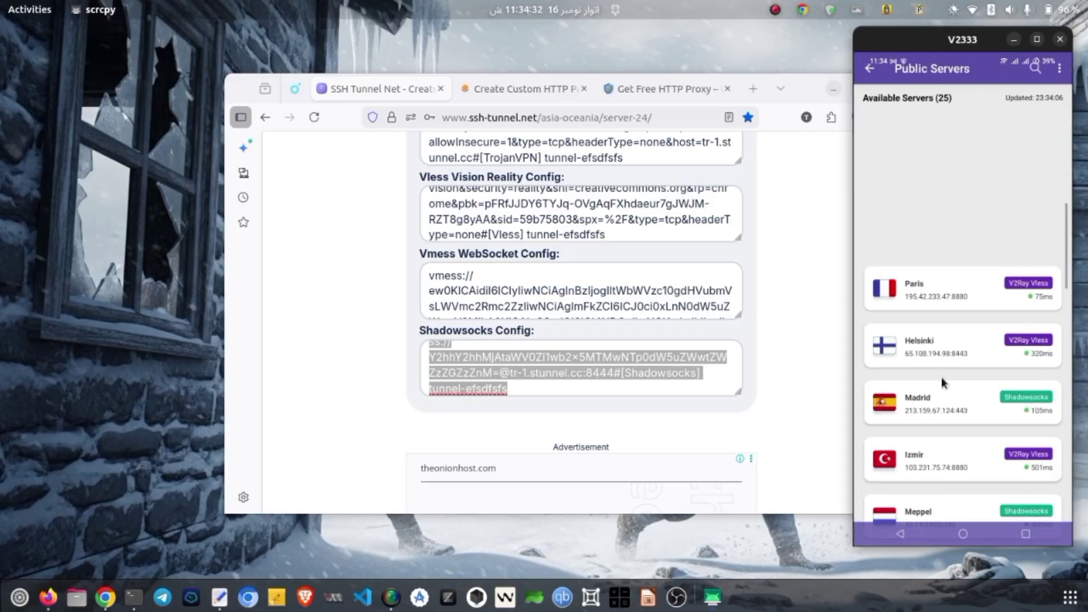
scroll(941, 377, down, 3)
click(941, 376)
click(1009, 416)
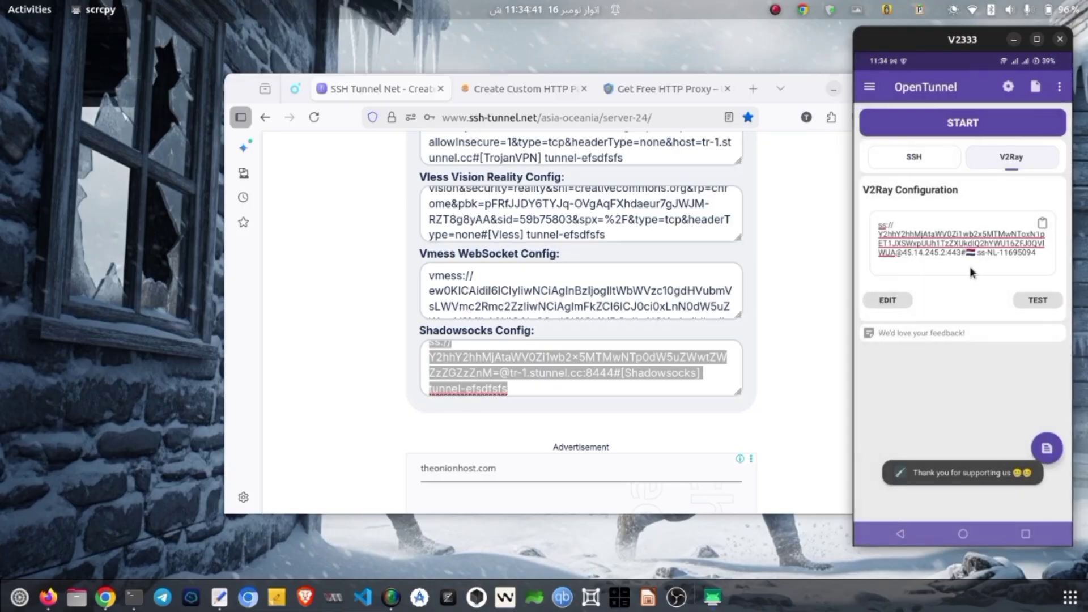
click(967, 123)
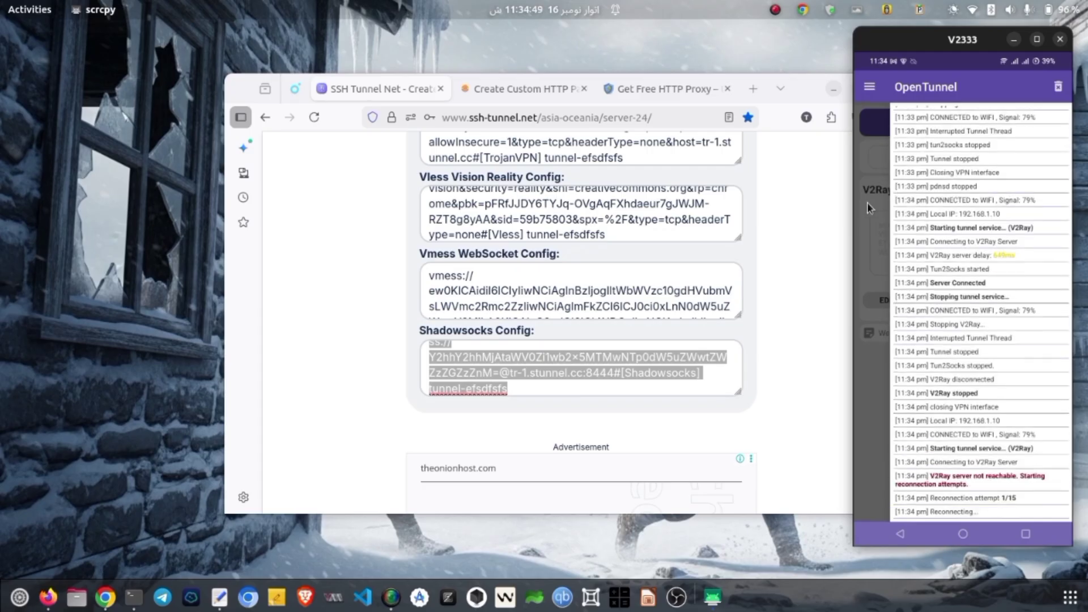
click(859, 195)
click(963, 123)
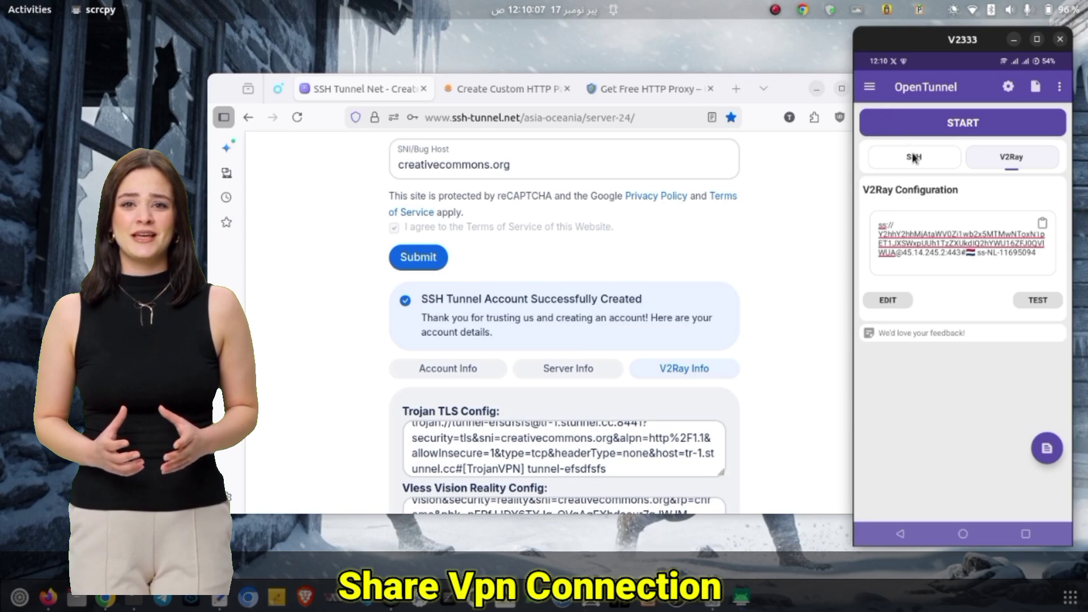
From the SSH tab, enable tethering and share the proxy over HTTP on port 8080.
click(913, 157)
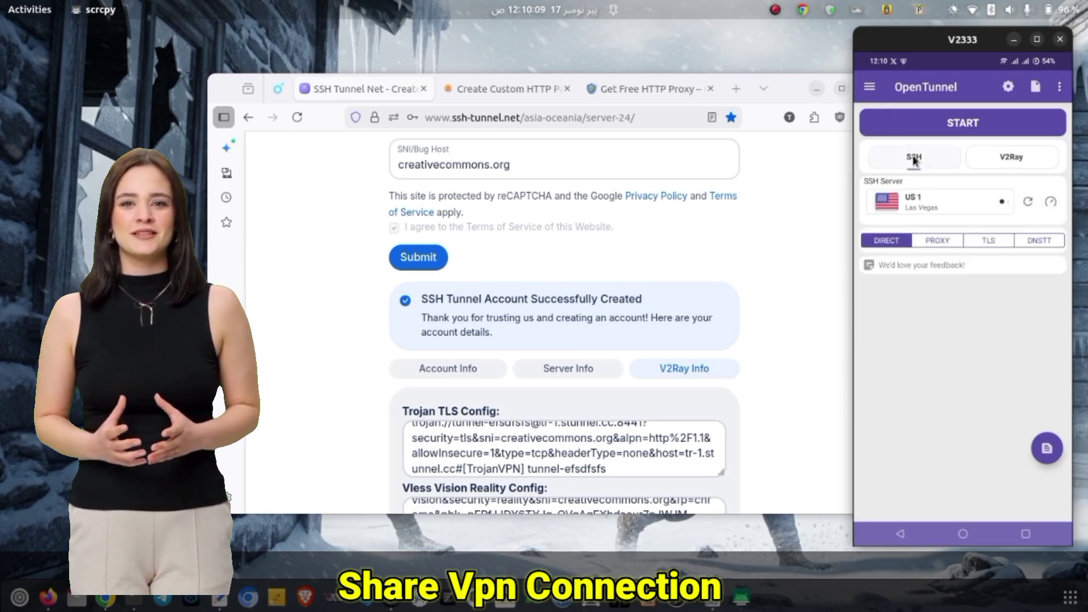
click(866, 89)
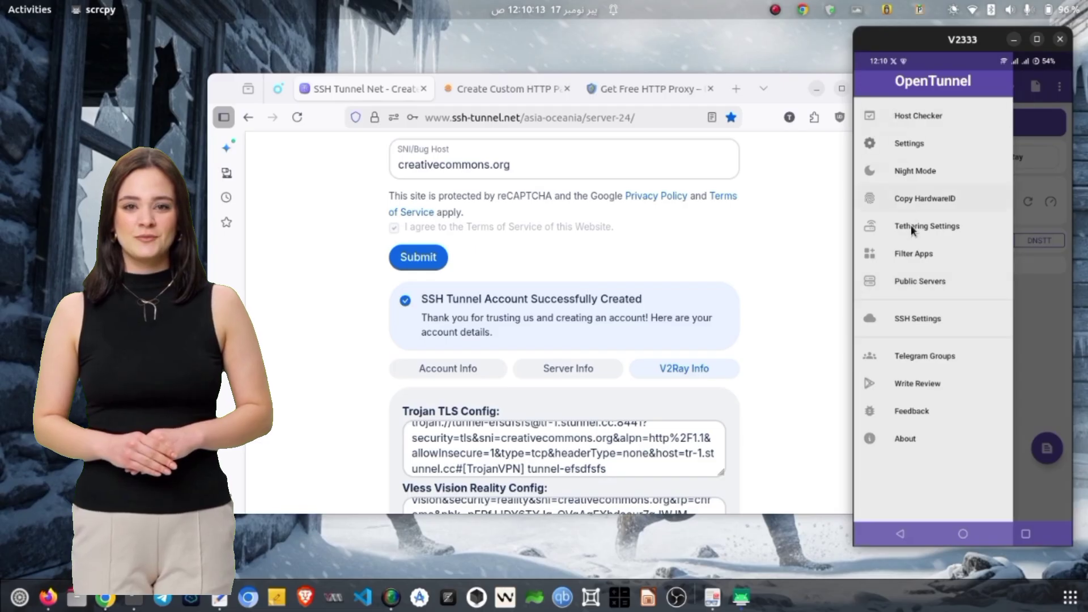
click(883, 231)
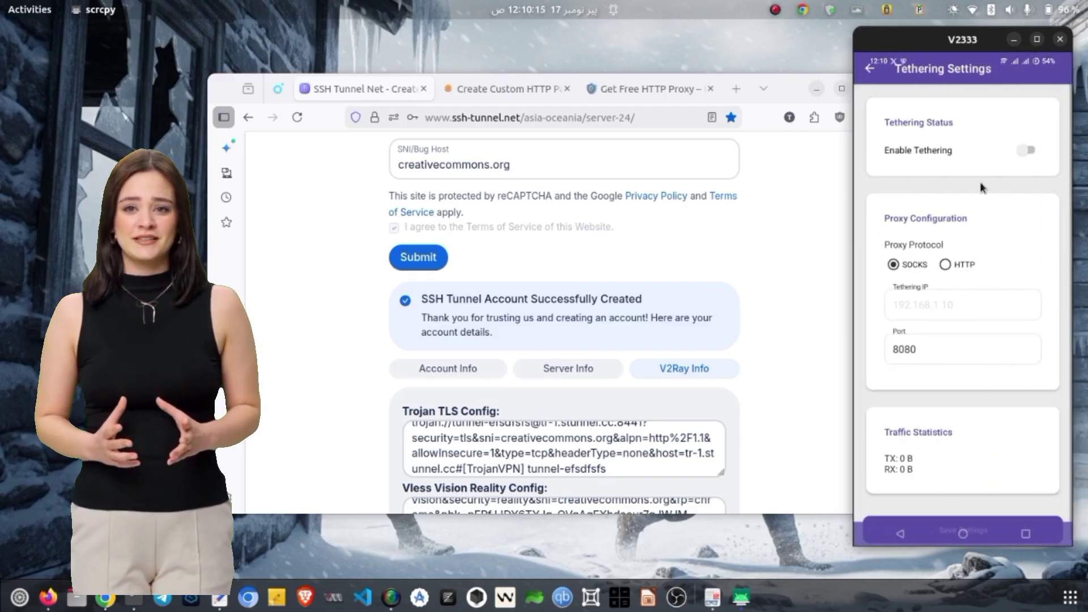
click(1026, 151)
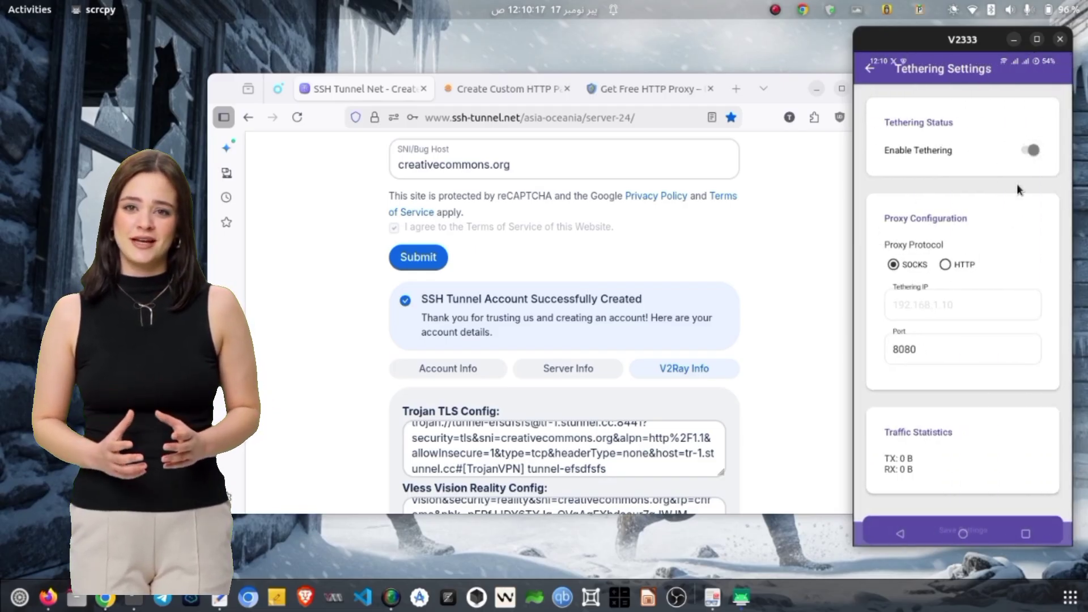
click(945, 264)
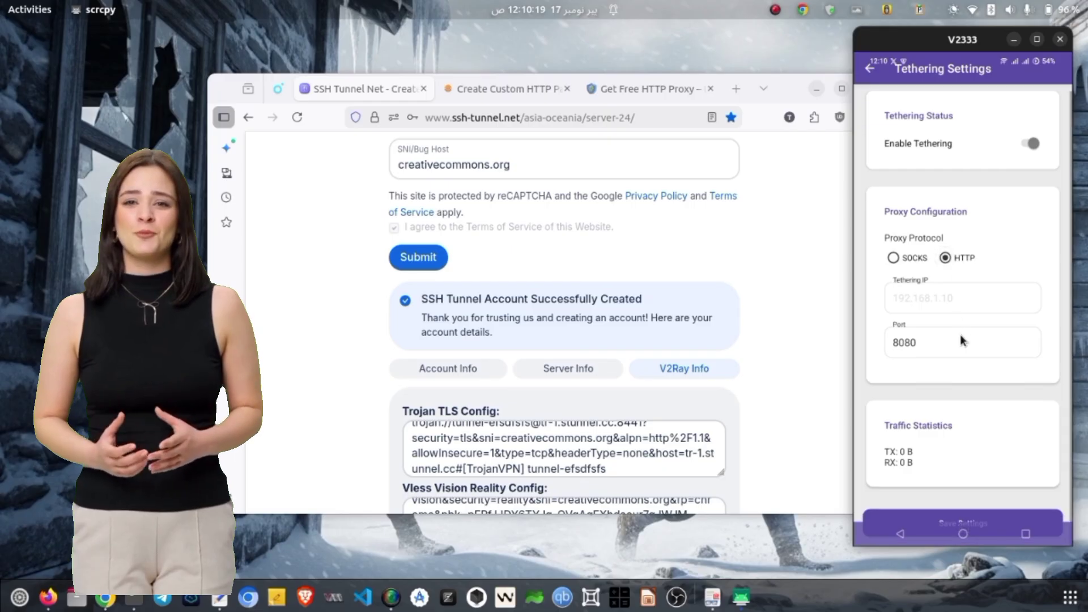
scroll(969, 258, up, 1)
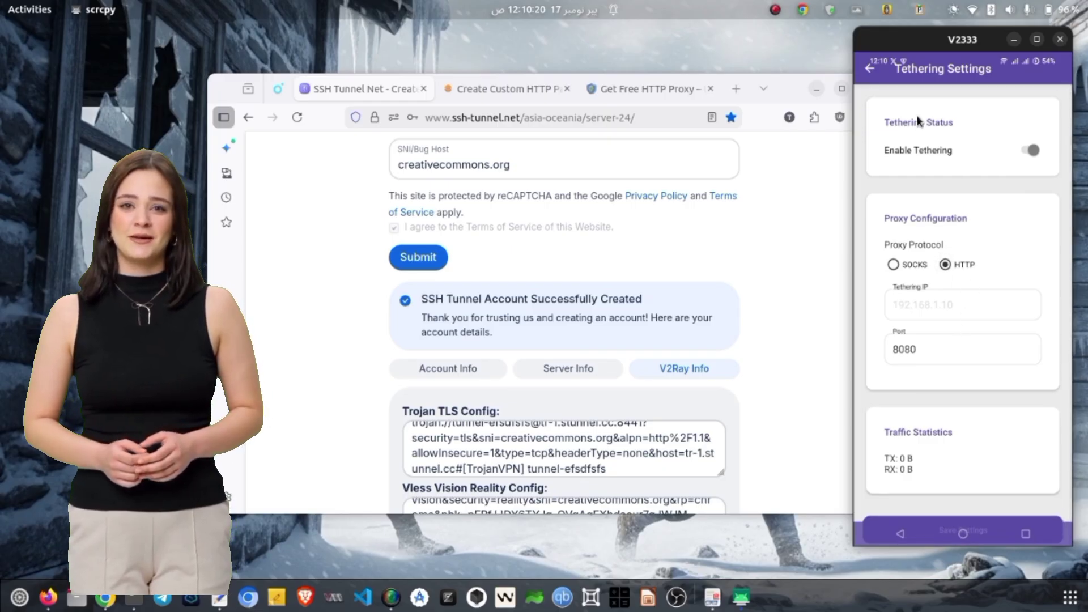
Connect the US 1 Las Vegas SSH tunnel, then go to the phone's home screen.
click(872, 72)
click(952, 132)
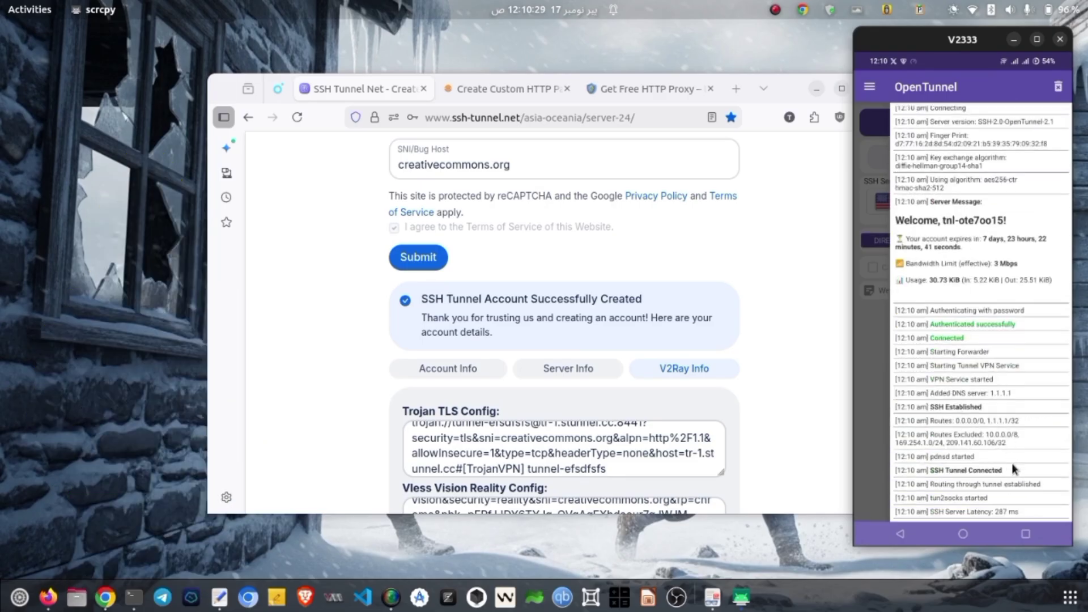
click(884, 290)
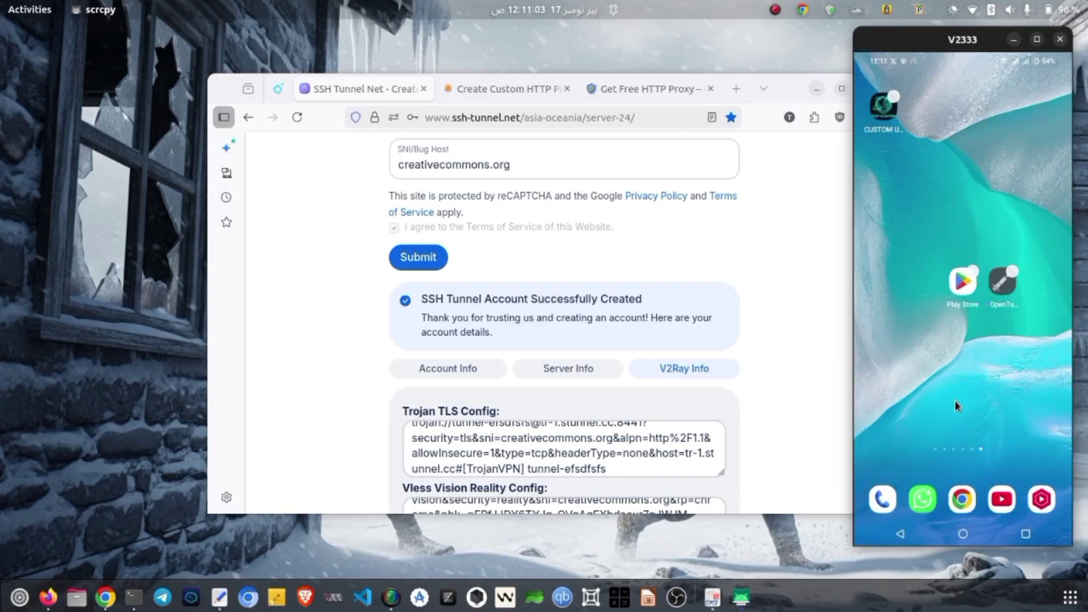
Launch VPN Share by searching 'vpn' in the app drawer and dismiss its welcome message.
click(956, 403)
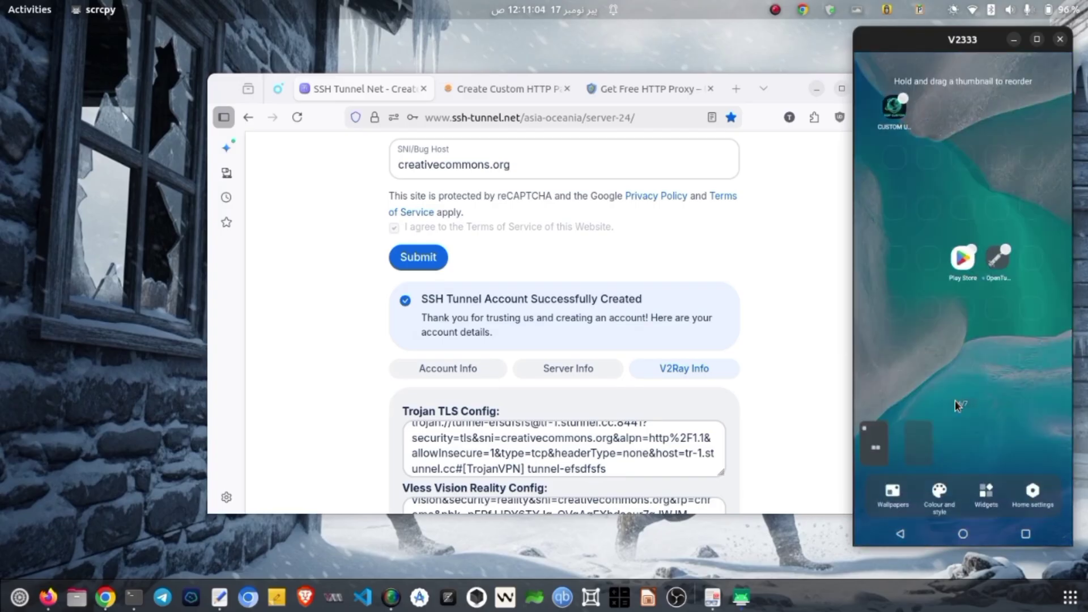
click(955, 401)
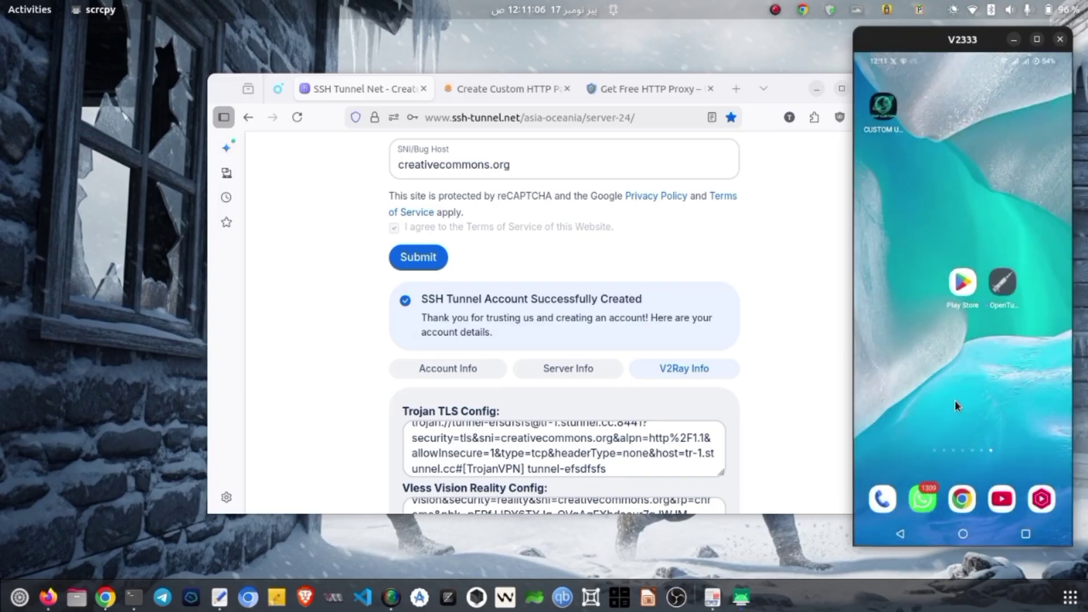
scroll(954, 400, down, 2)
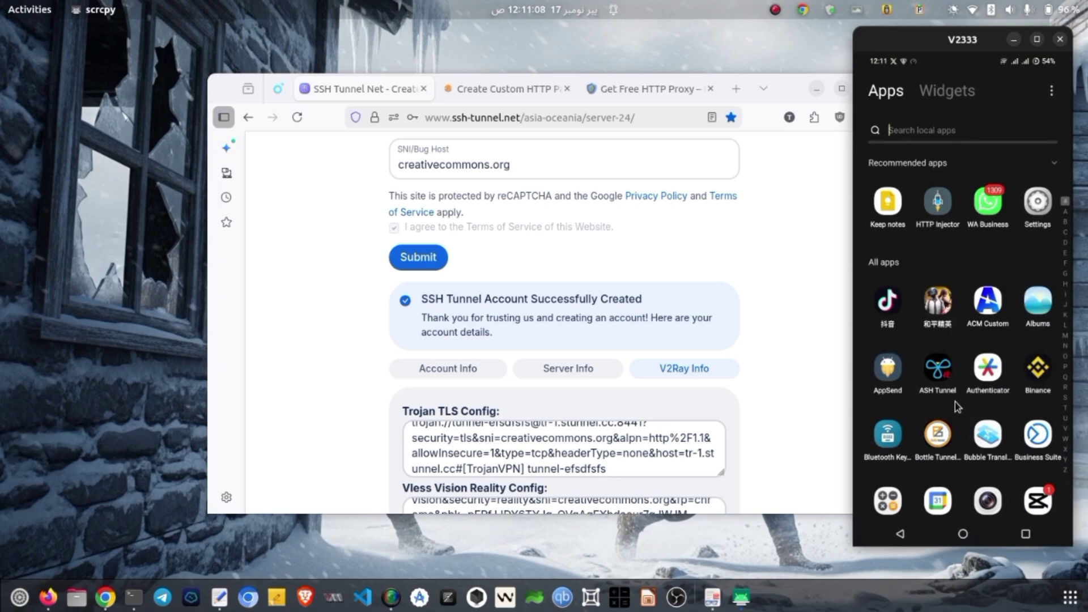
text(v)
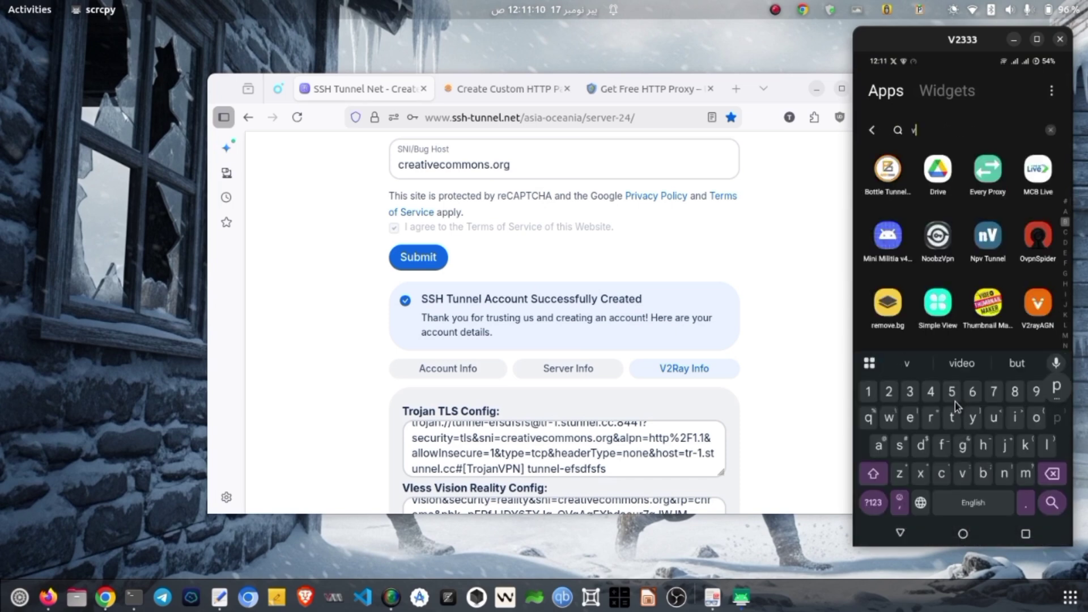
text(pn)
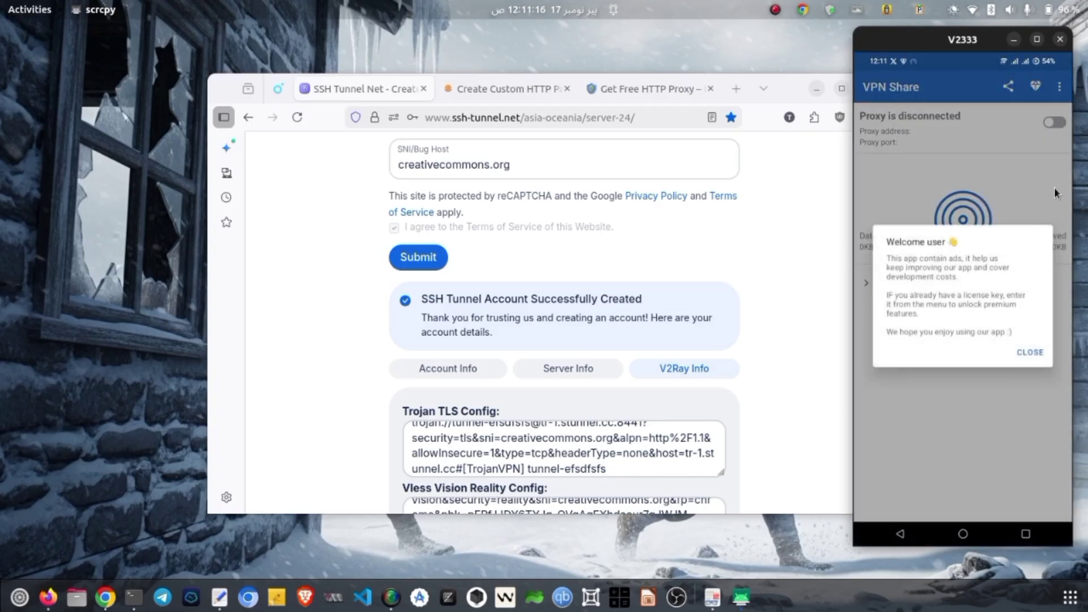
click(1015, 350)
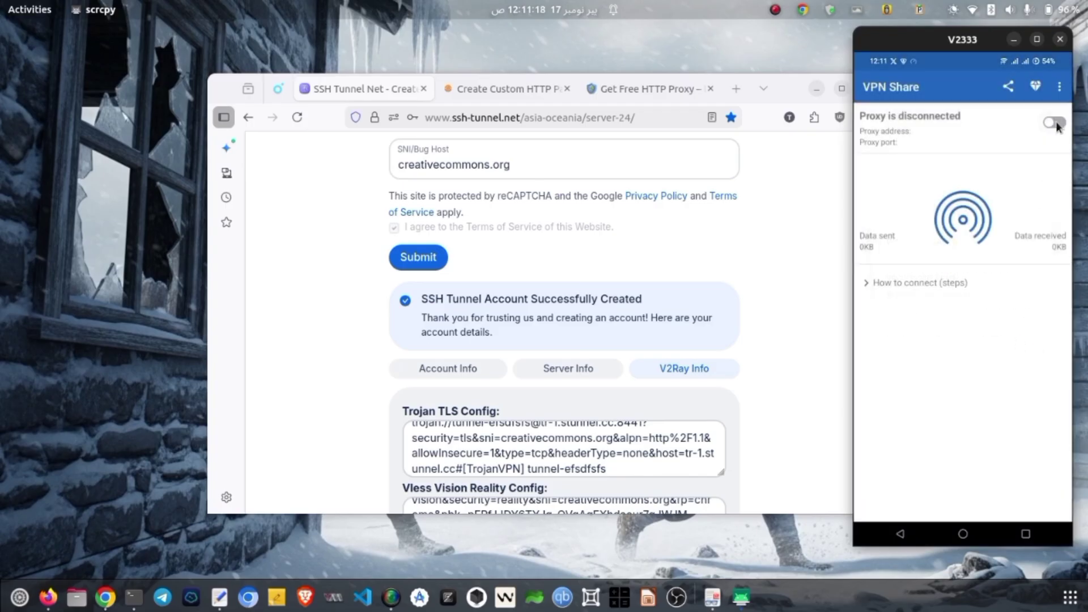
Try turning on the VPN Share proxy, then enable the phone's Wi-Fi hotspot from quick settings.
click(1053, 122)
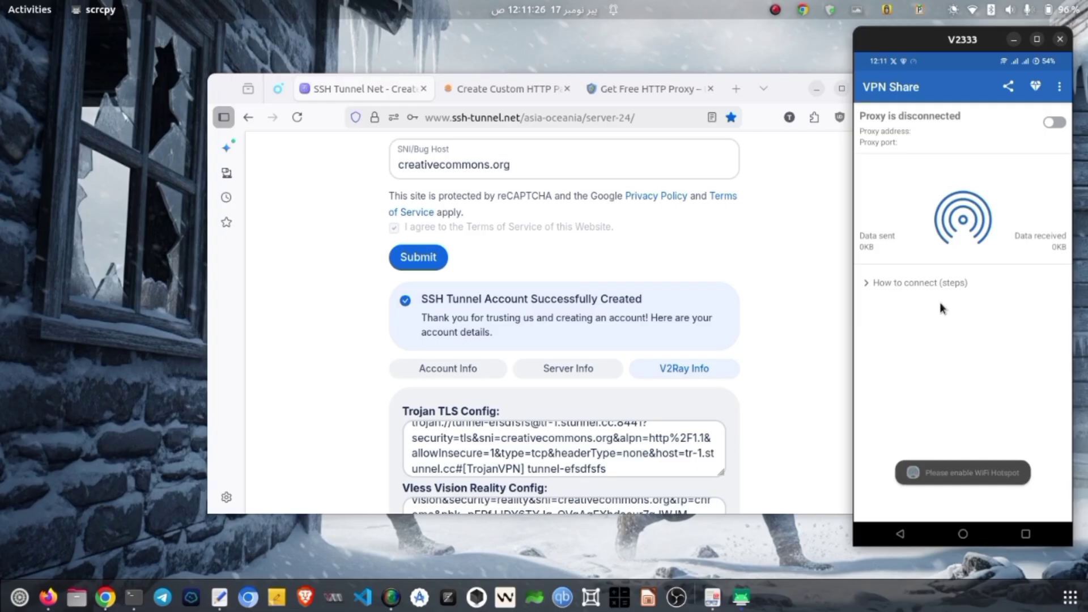
key(alt+n)
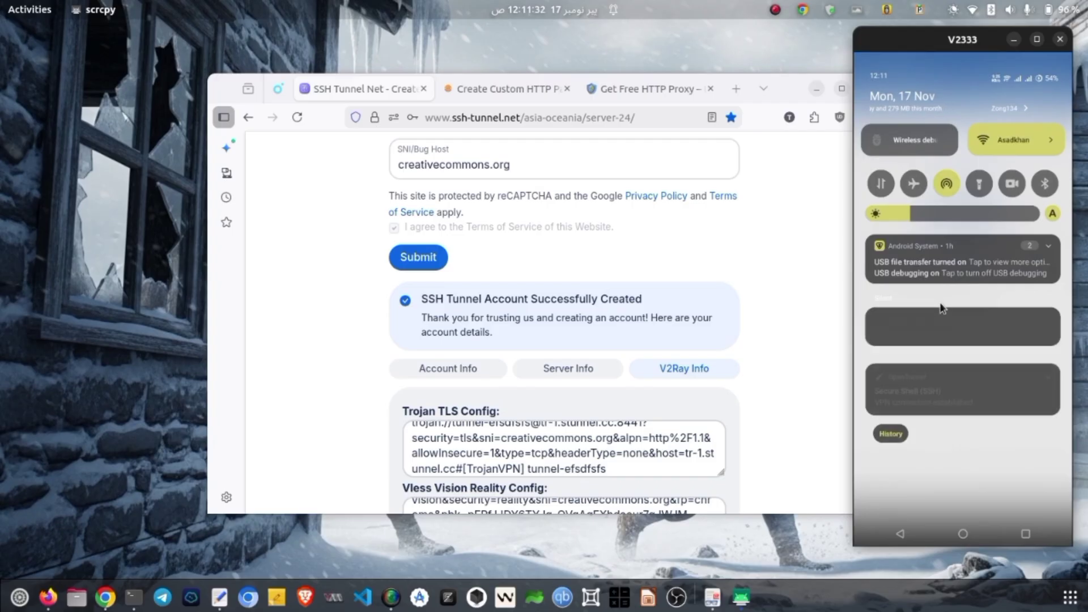
click(941, 309)
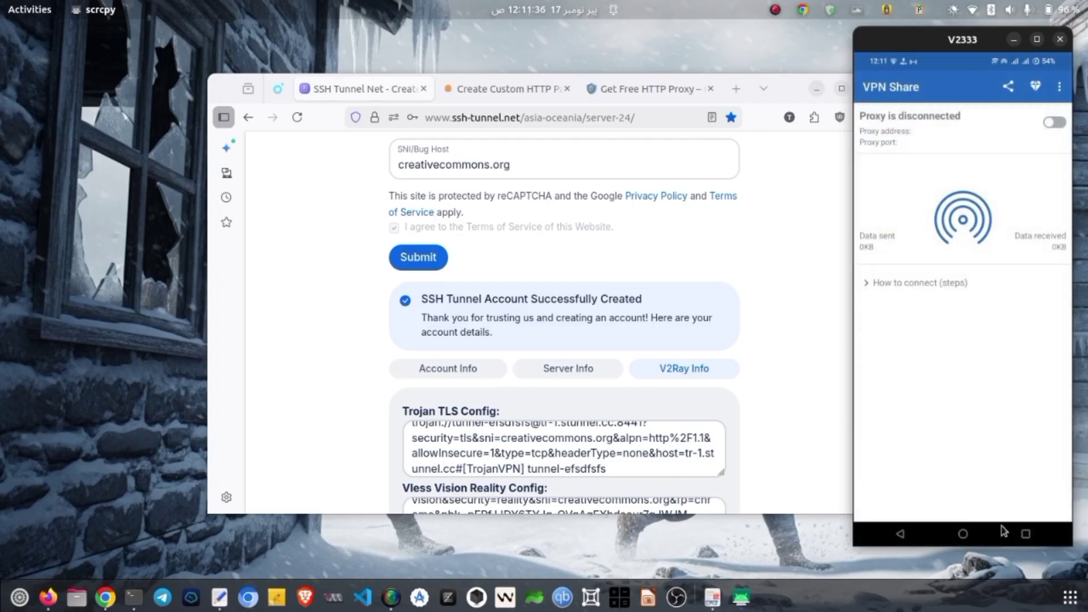
Back in OpenTunnel, stop and restart the US 1 Las Vegas SSH tunnel, closing the log once connected.
click(1023, 535)
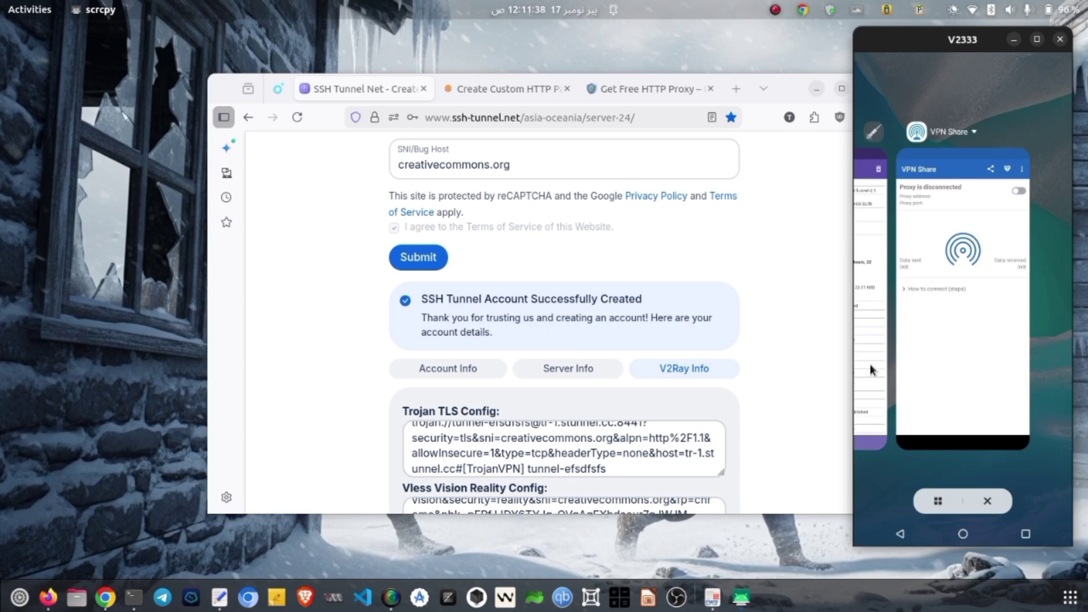
click(871, 368)
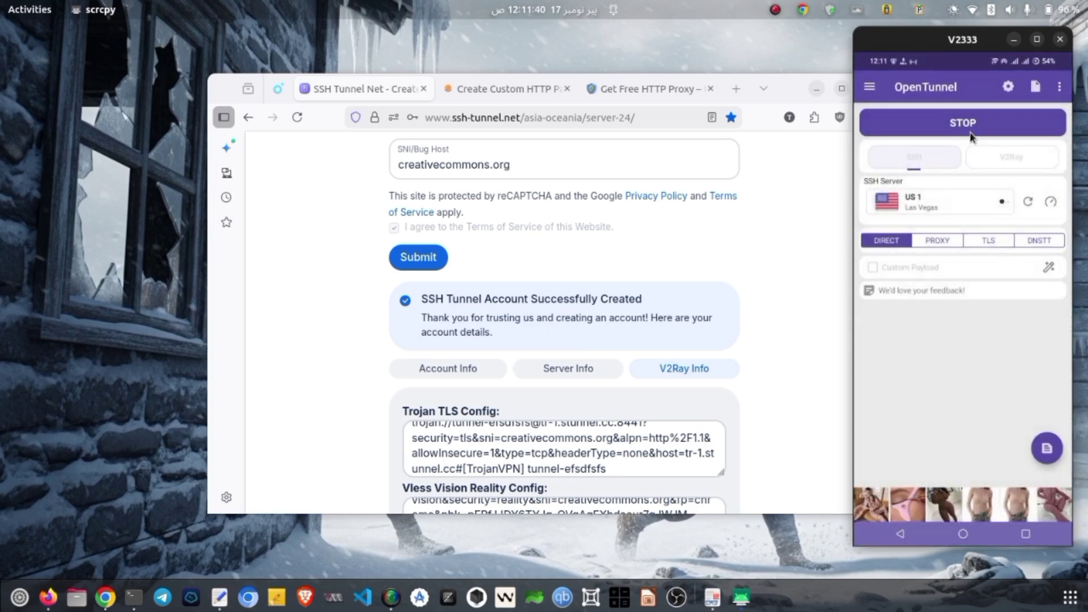
click(970, 135)
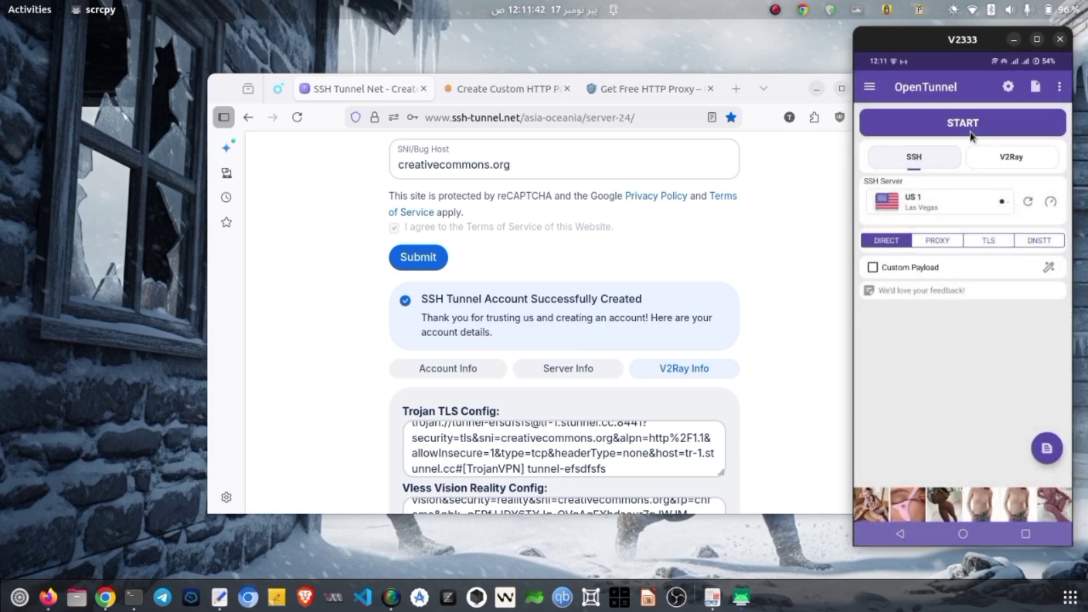
click(970, 134)
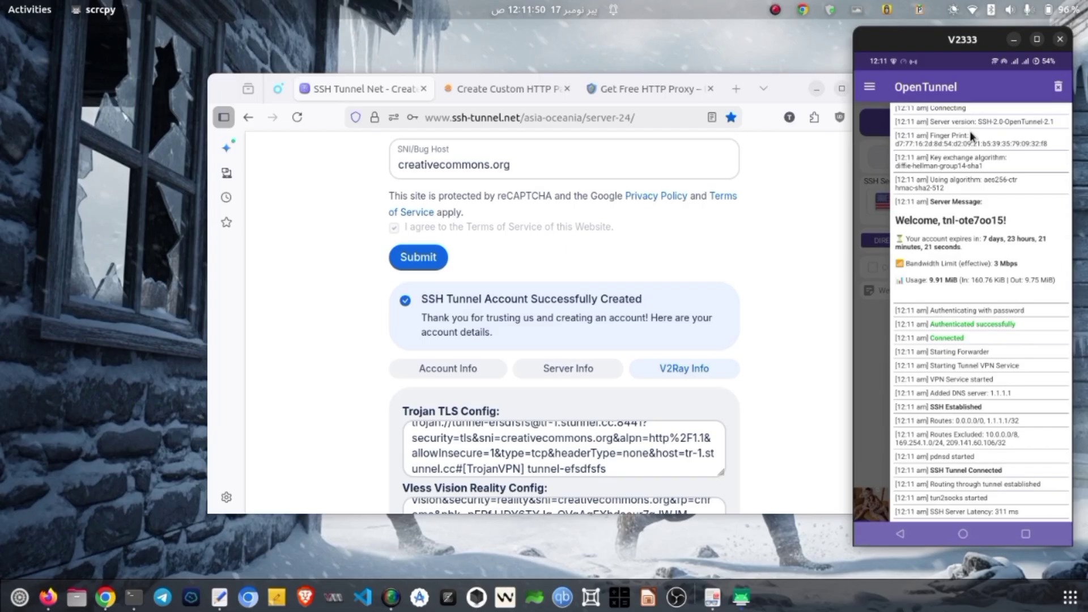
click(882, 213)
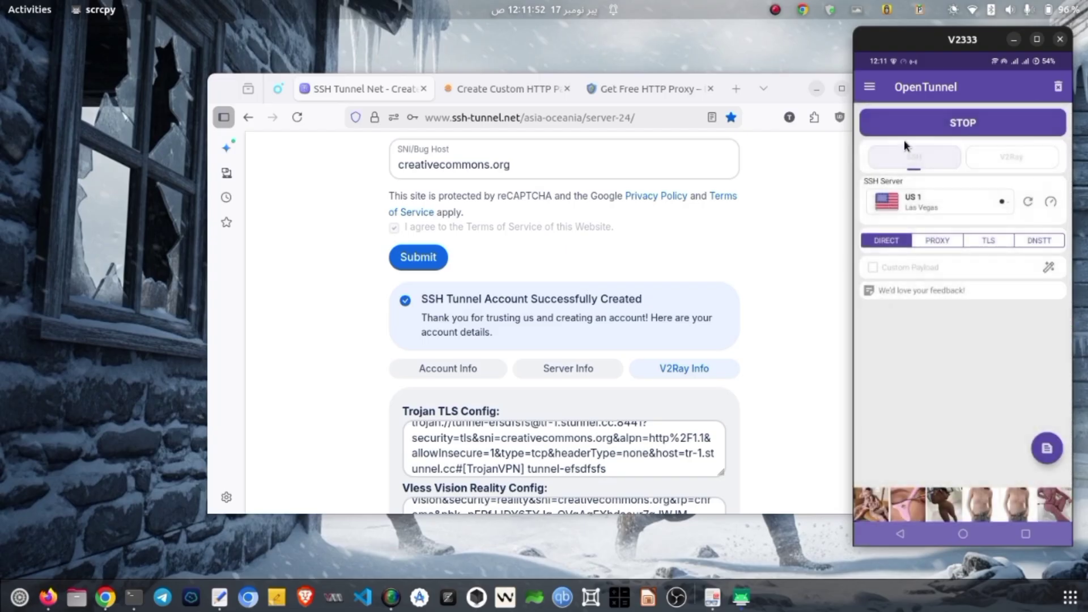
click(908, 130)
Enable HTTP tethering in OpenTunnel and start the tunnel, serving an HTTP proxy on 10.198.68.110:8080.
click(869, 89)
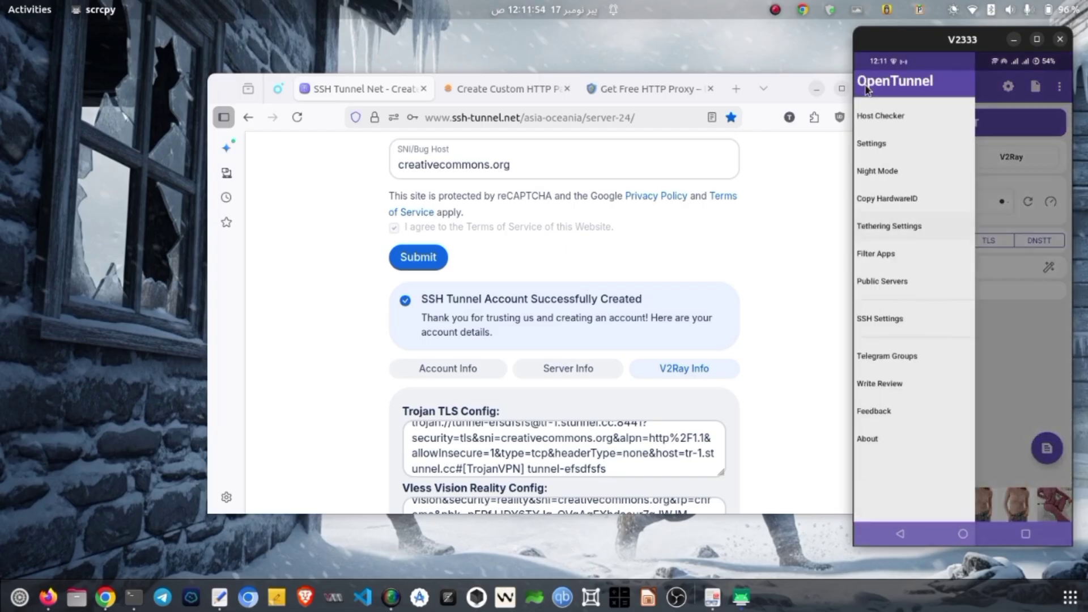
click(930, 221)
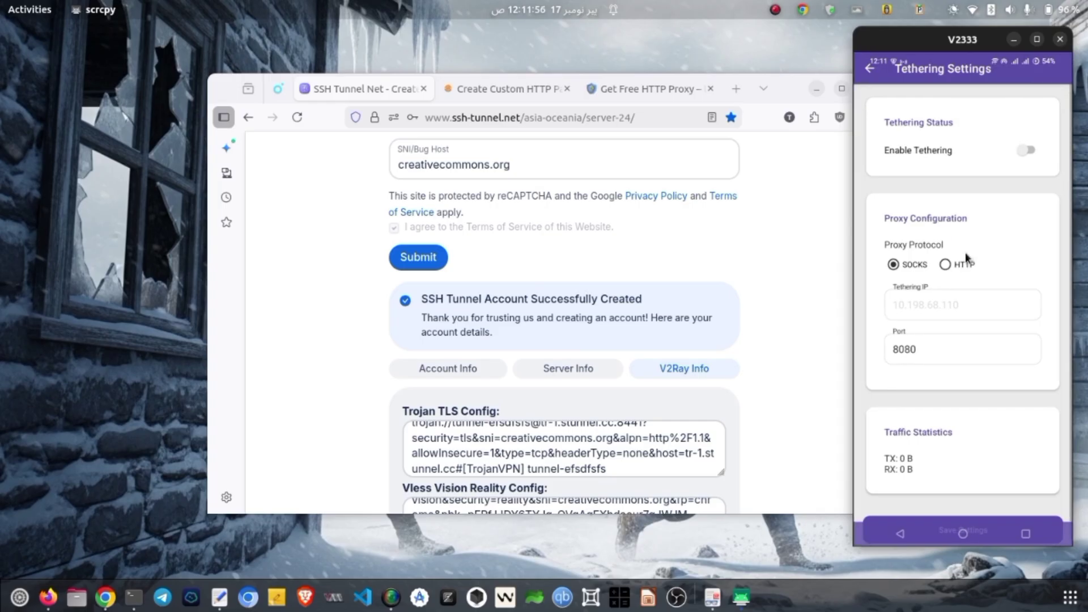
click(952, 266)
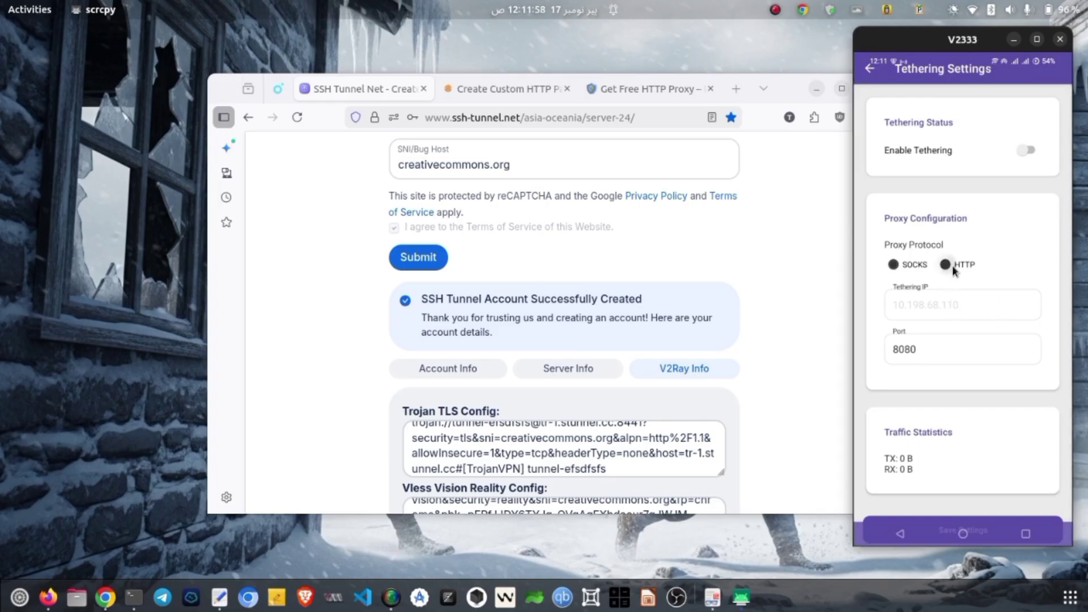
click(1026, 150)
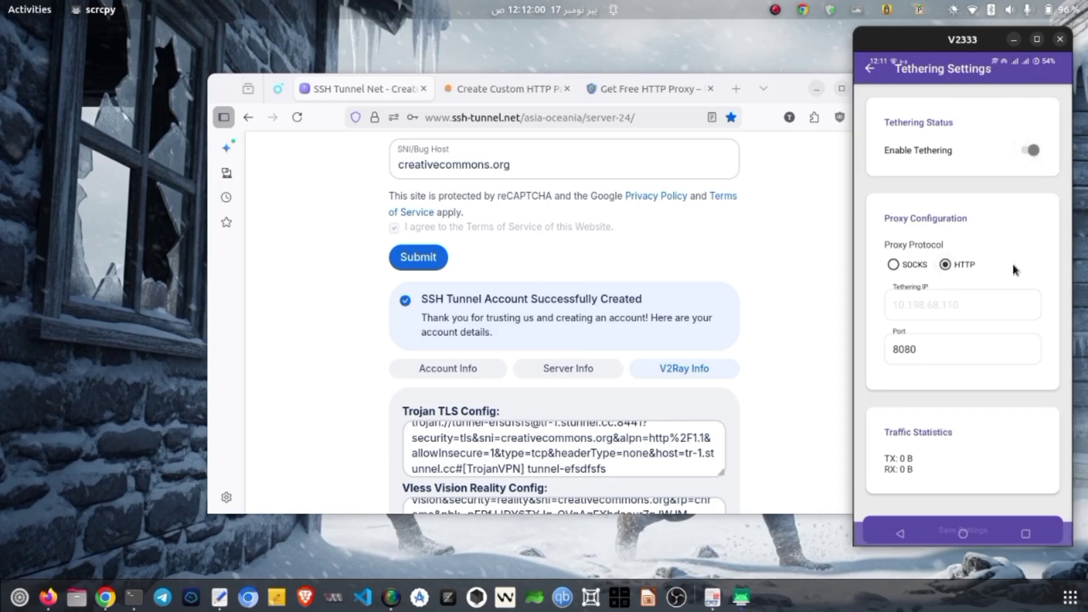
scroll(997, 290, down, 1)
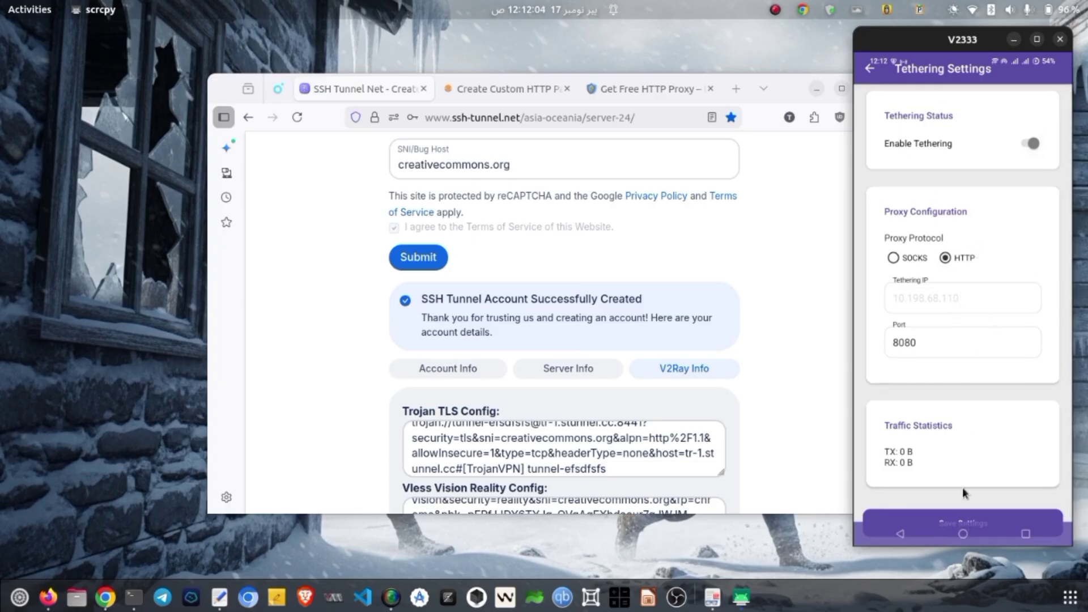
click(959, 522)
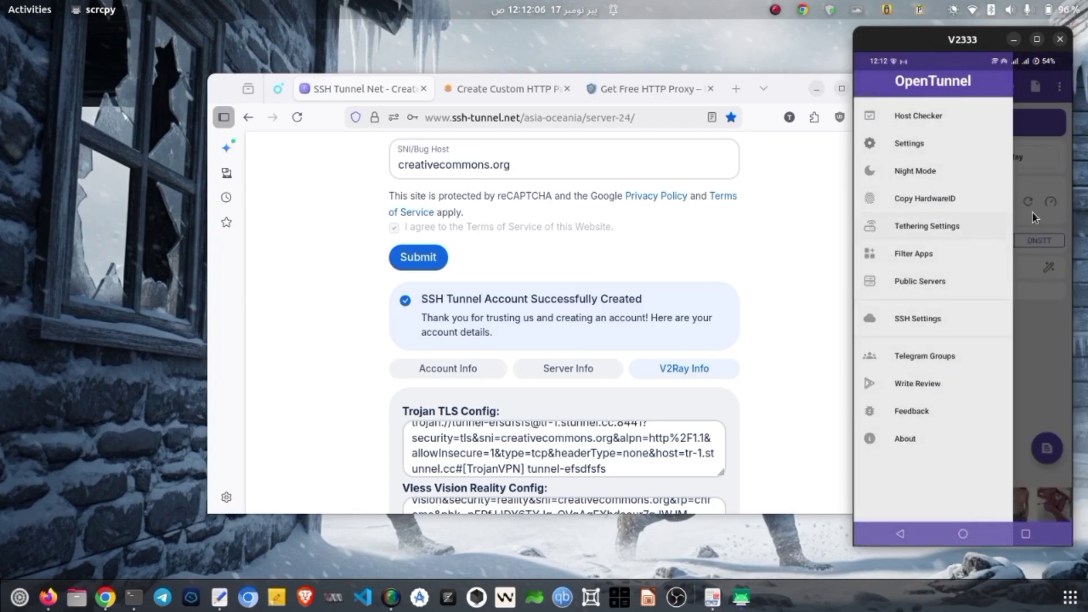
click(1032, 212)
click(984, 123)
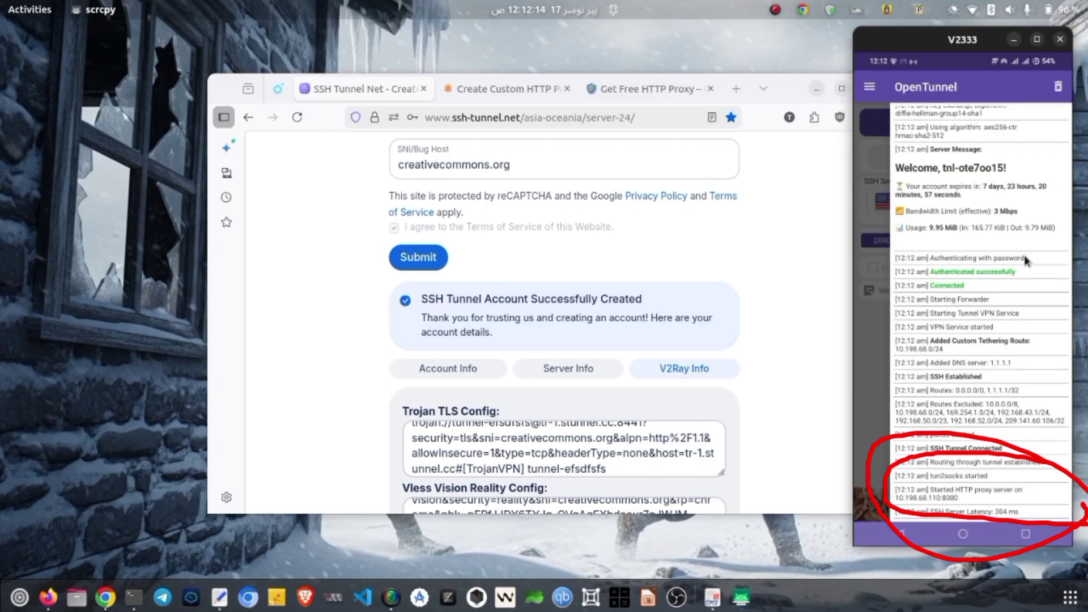
Return to VPN Share from recent apps and switch on its proxy at 10.198.68.110, port 8181.
click(967, 536)
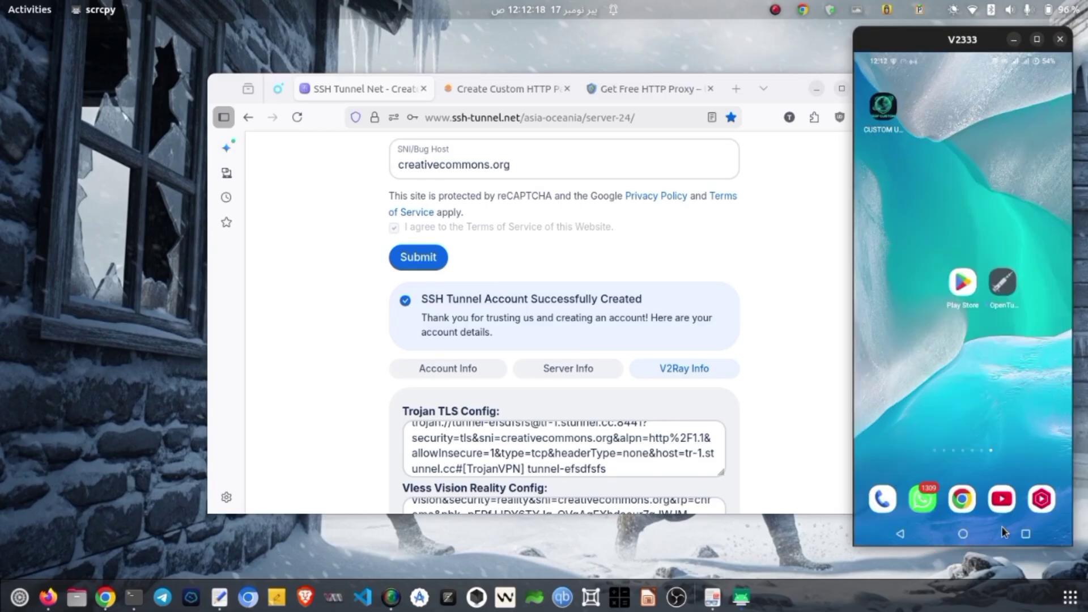
click(1027, 535)
drag(944, 371, 998, 355)
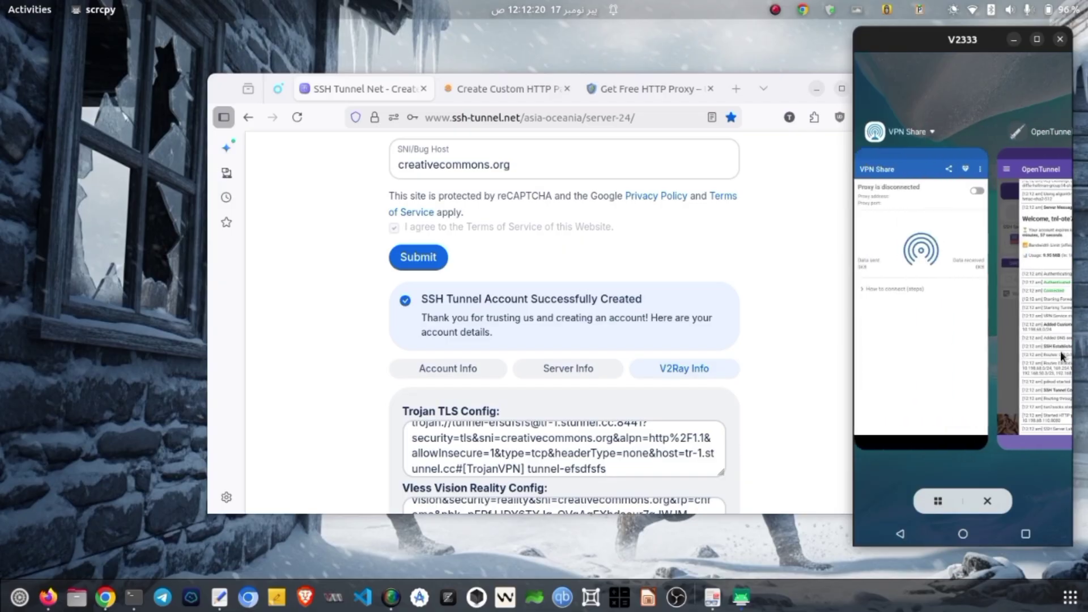
click(983, 344)
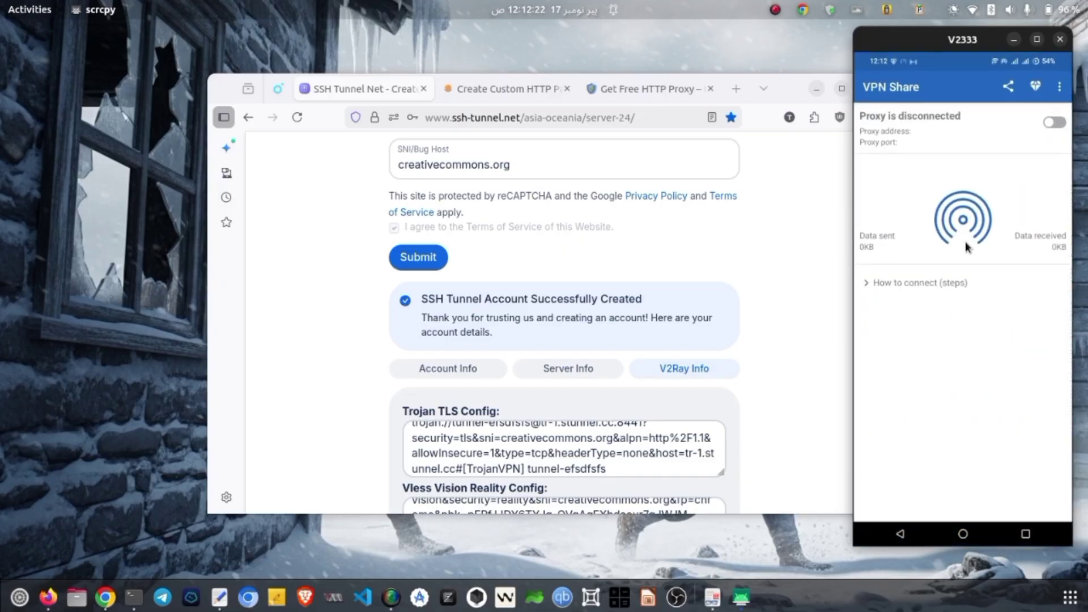
click(1055, 123)
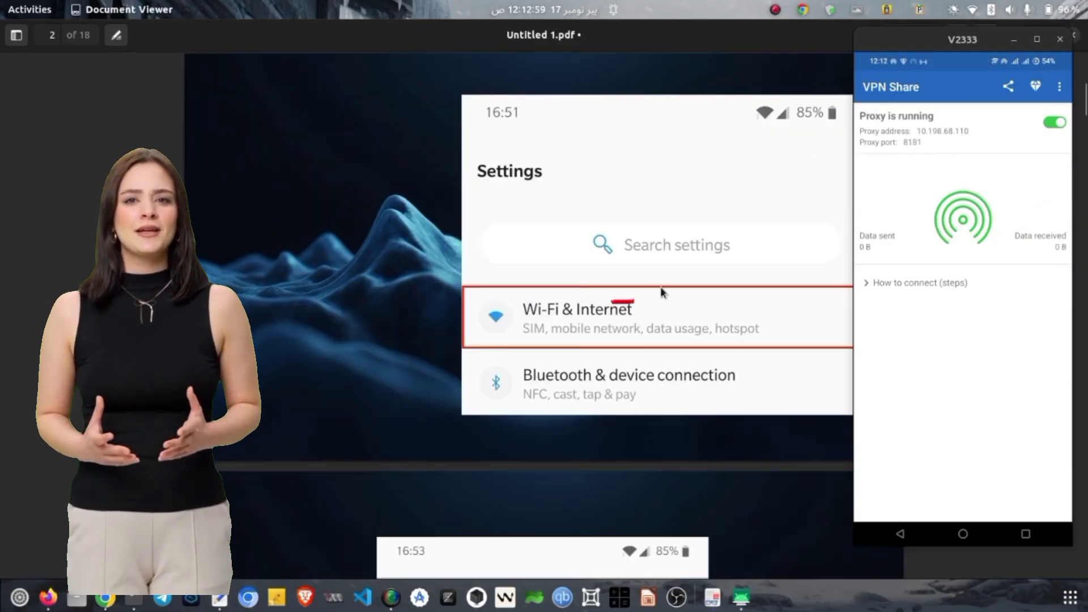
Page through the Android Wi-Fi proxy slides from page 2 to the Windows section on page 9.
scroll(660, 290, down, 2)
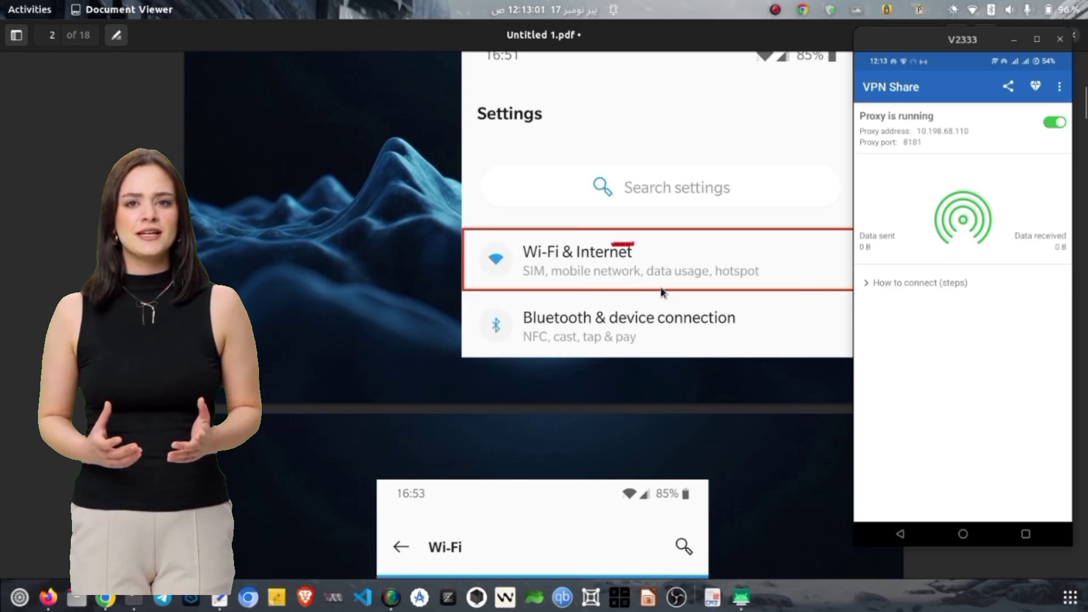
key(Page_Down)
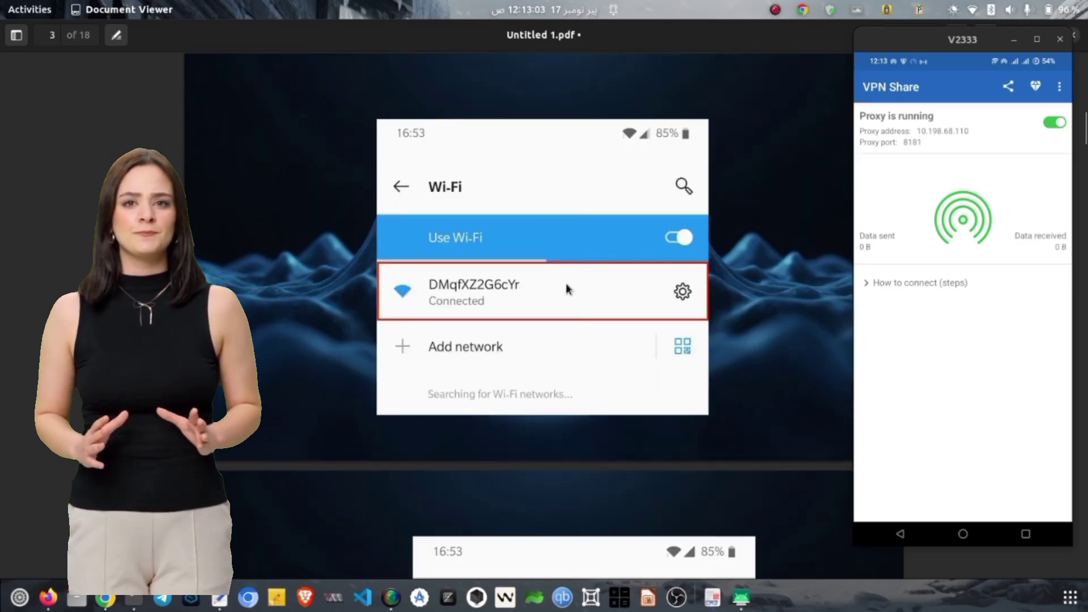
key(Page_Down)
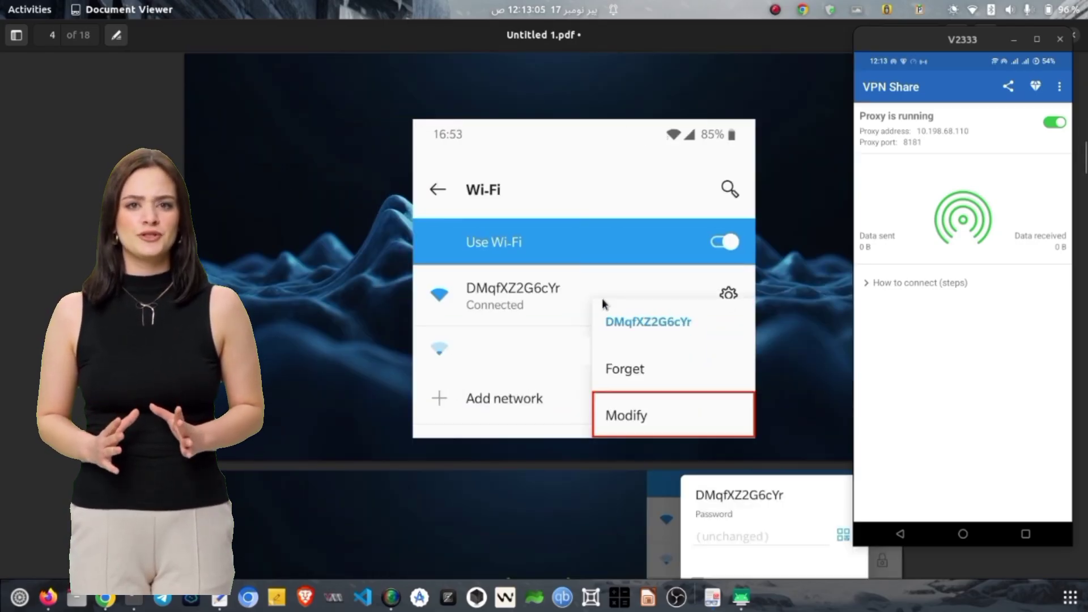
key(Page_Down)
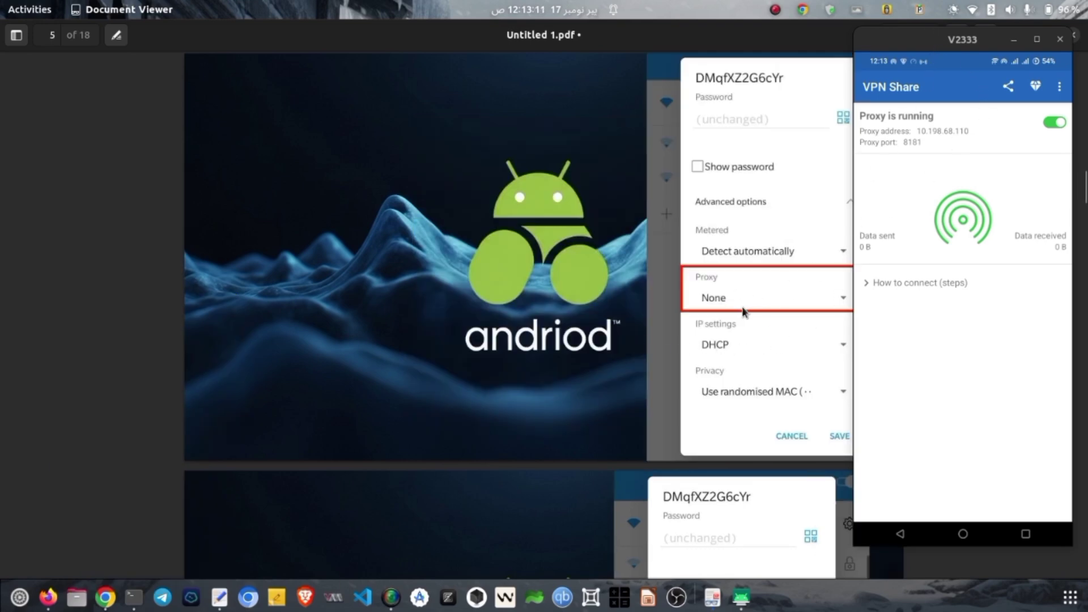
key(Page_Down)
key(Page_Down)
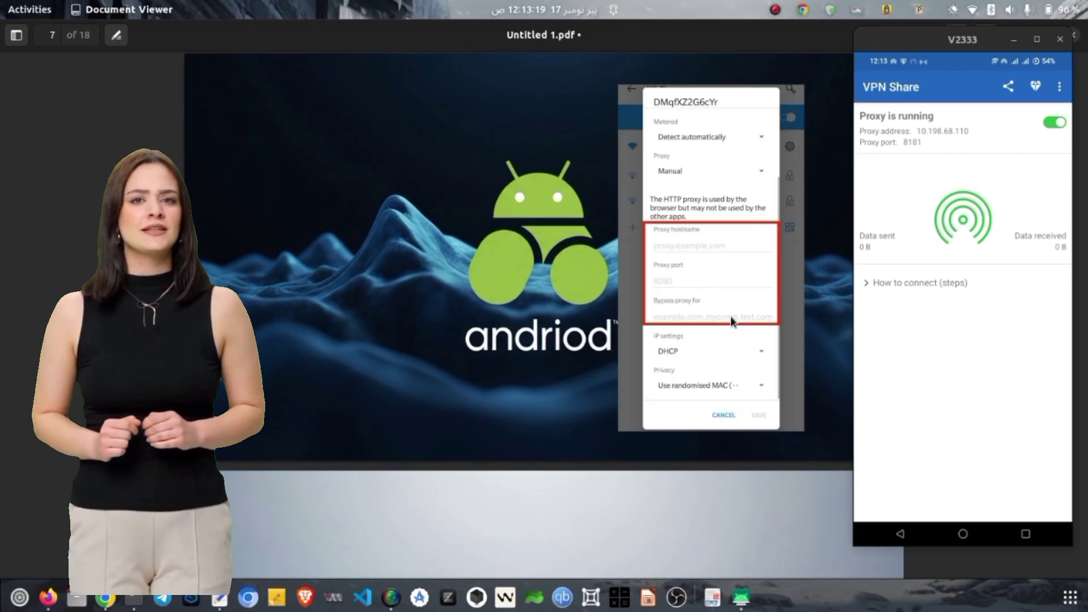
key(Page_Down)
key(Page_Down)
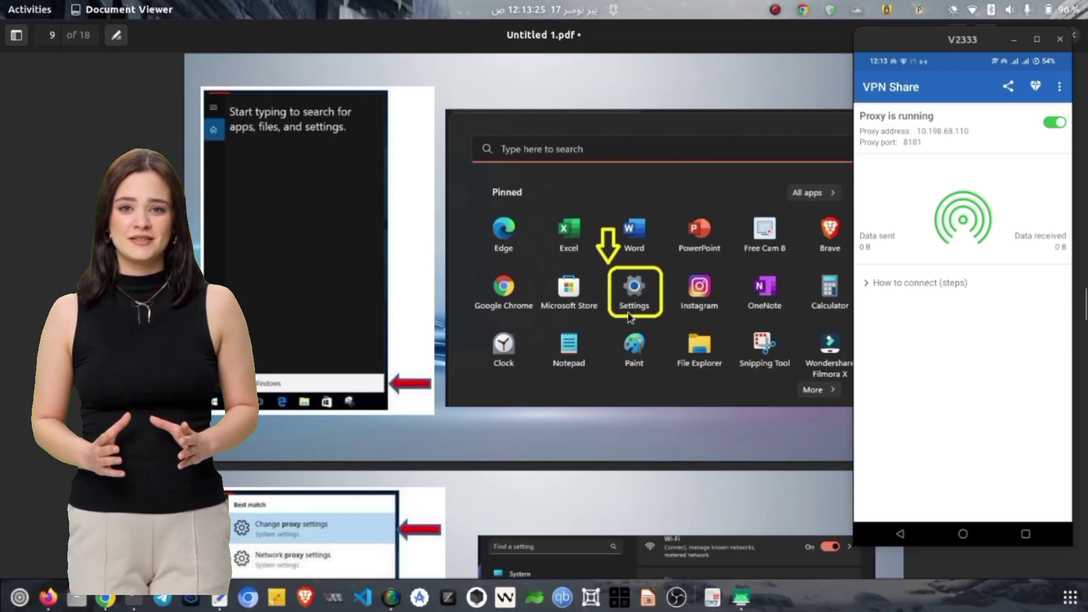
Advance through the Windows proxy slides, pages 10 to 12, ending on the Edit proxy server slide.
key(Page_Down)
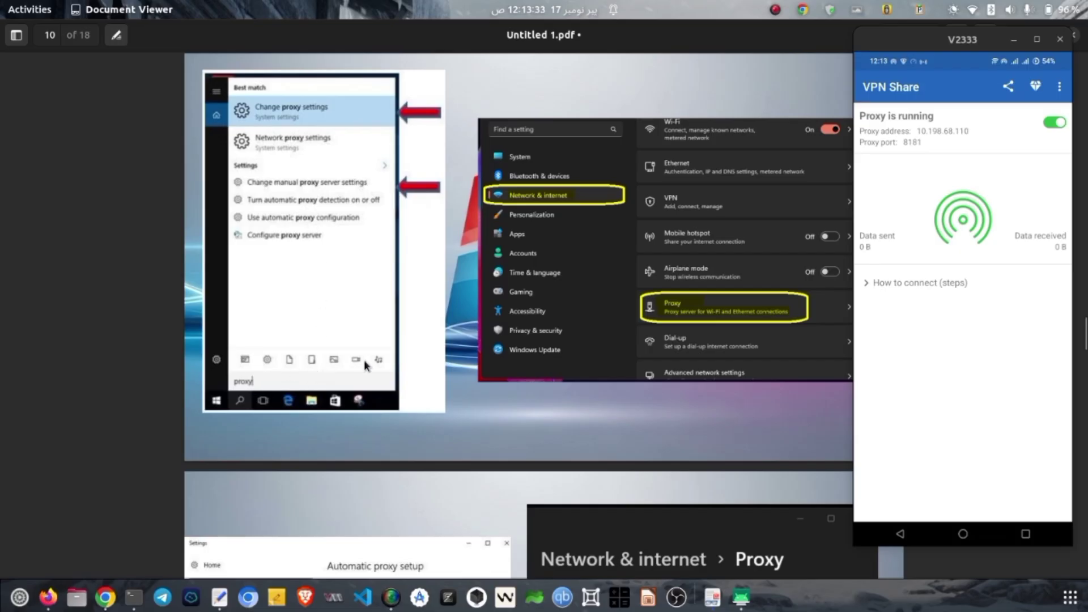
key(Page_Down)
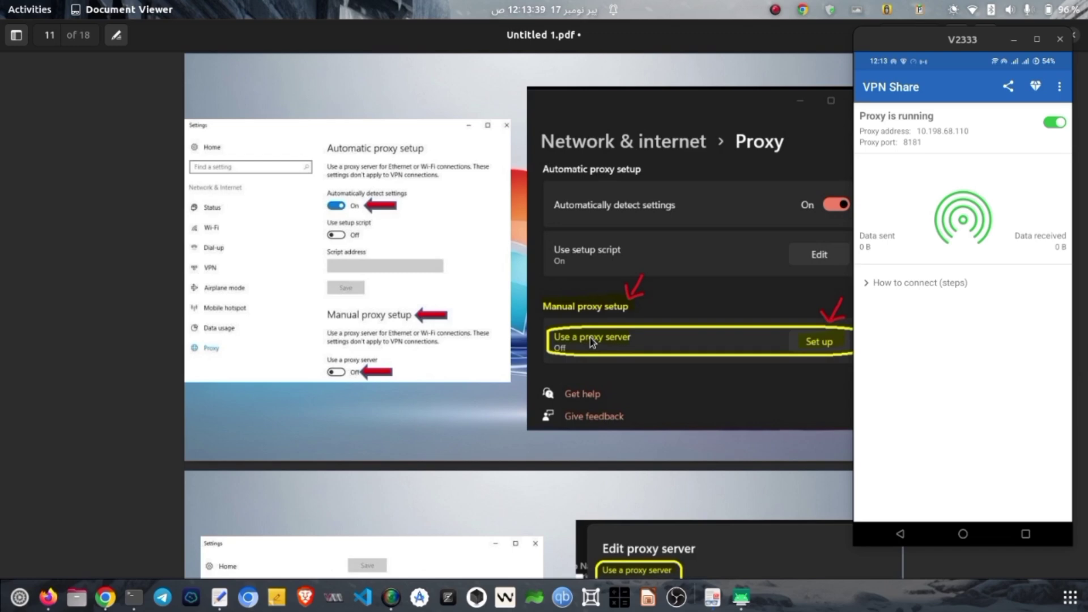
key(Page_Down)
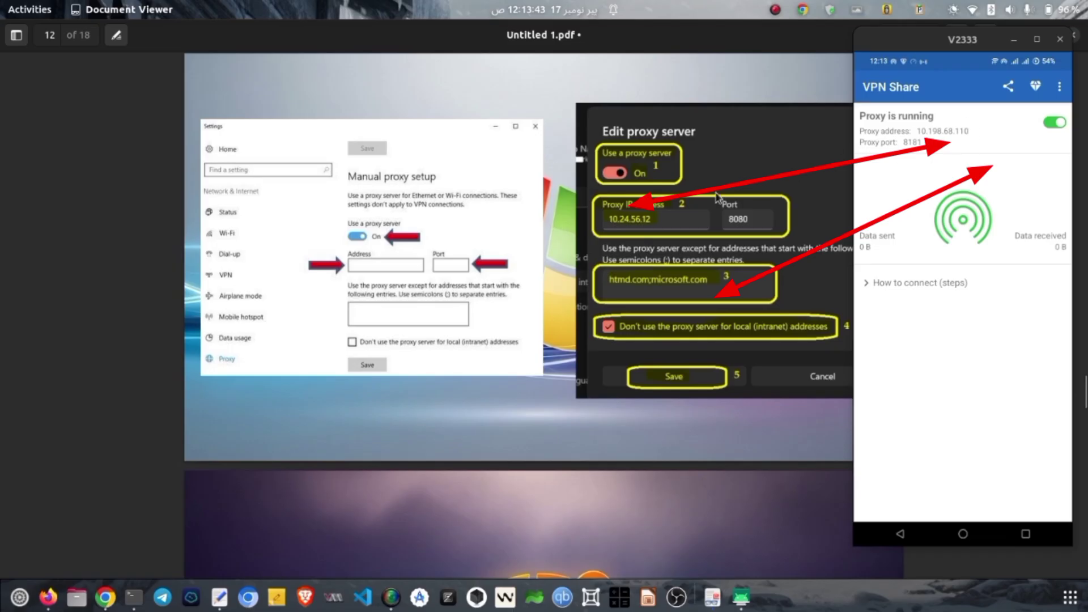
Page through the Ubuntu network proxy slides, pages 13 to 18, reaching the final page.
key(Page_Down)
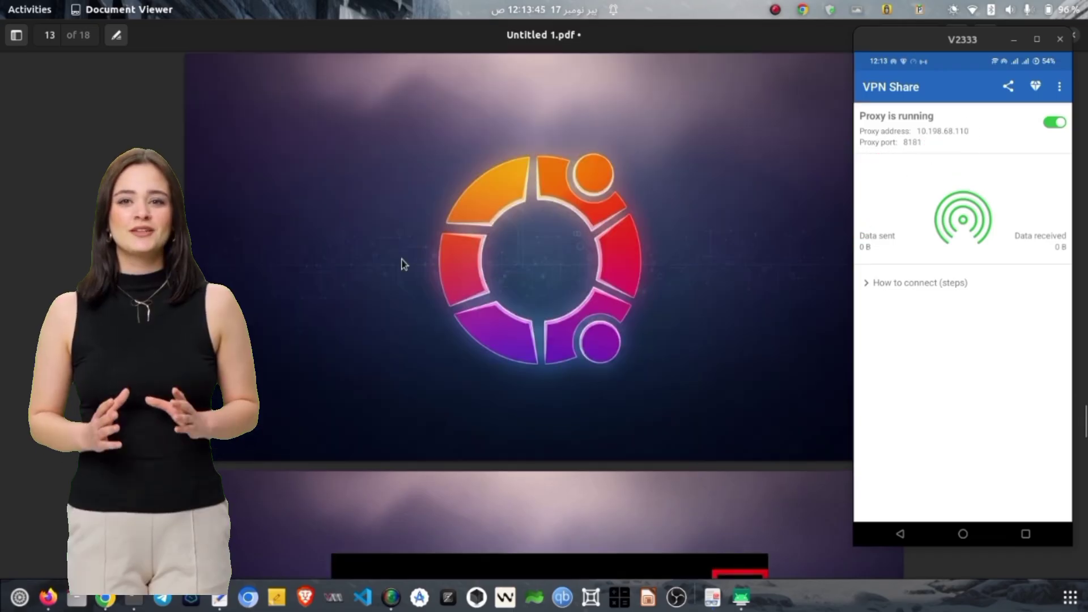
key(Page_Down)
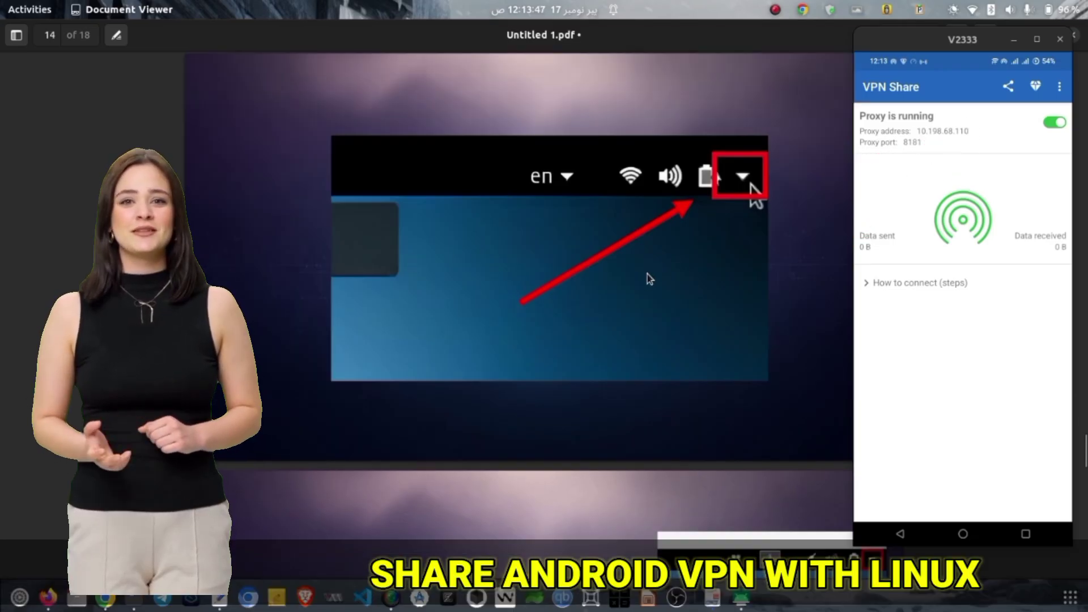
key(Page_Down)
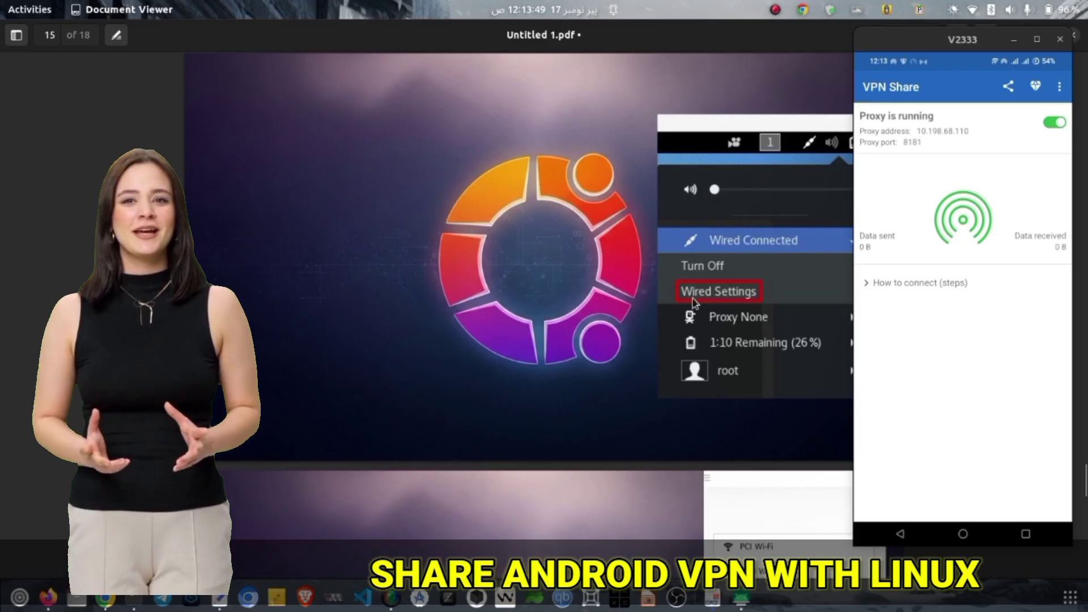
key(Page_Down)
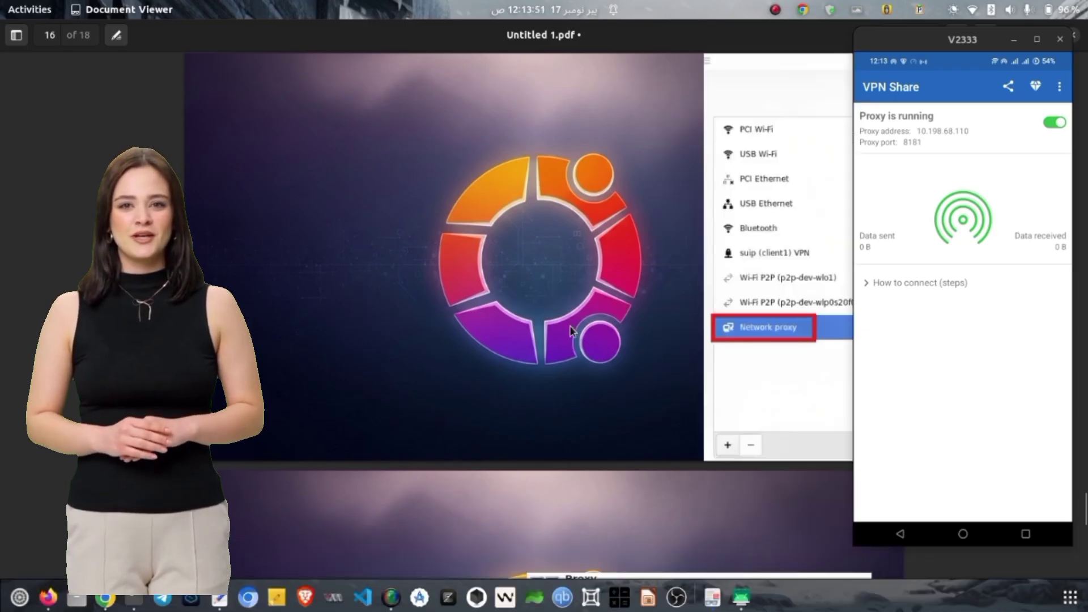
key(Page_Down)
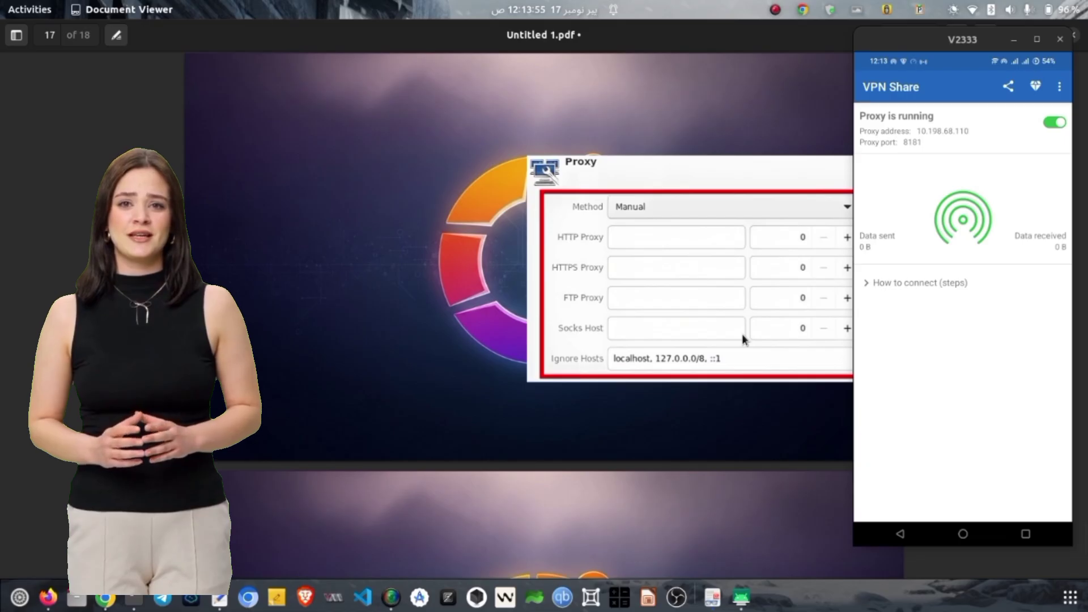
key(Page_Down)
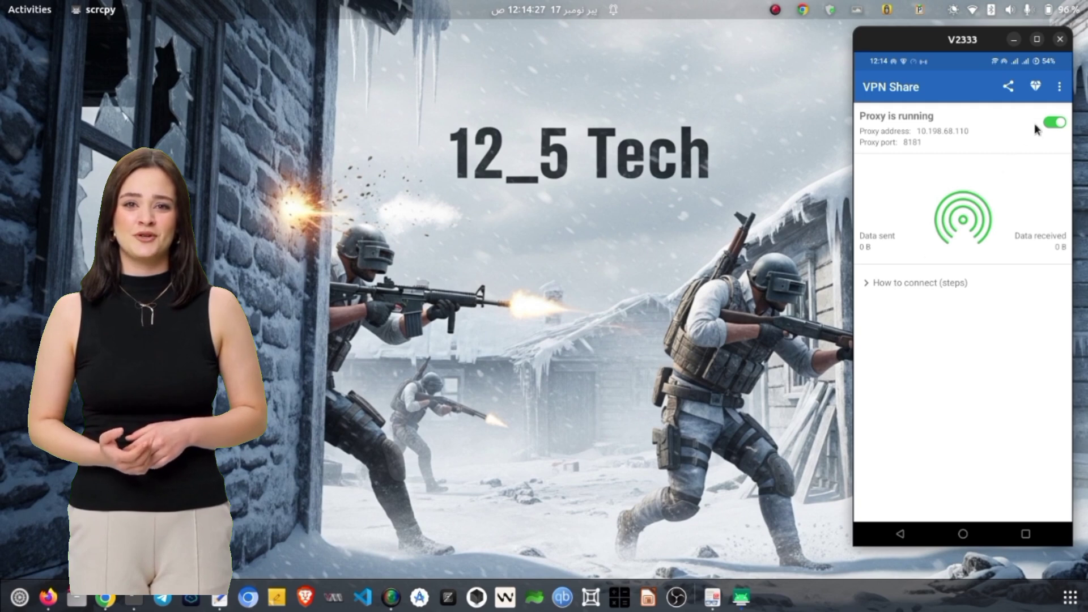
Stop the VPN Share proxy, open Every Proxy, and try starting its HTTP proxy on port 8080.
click(1053, 122)
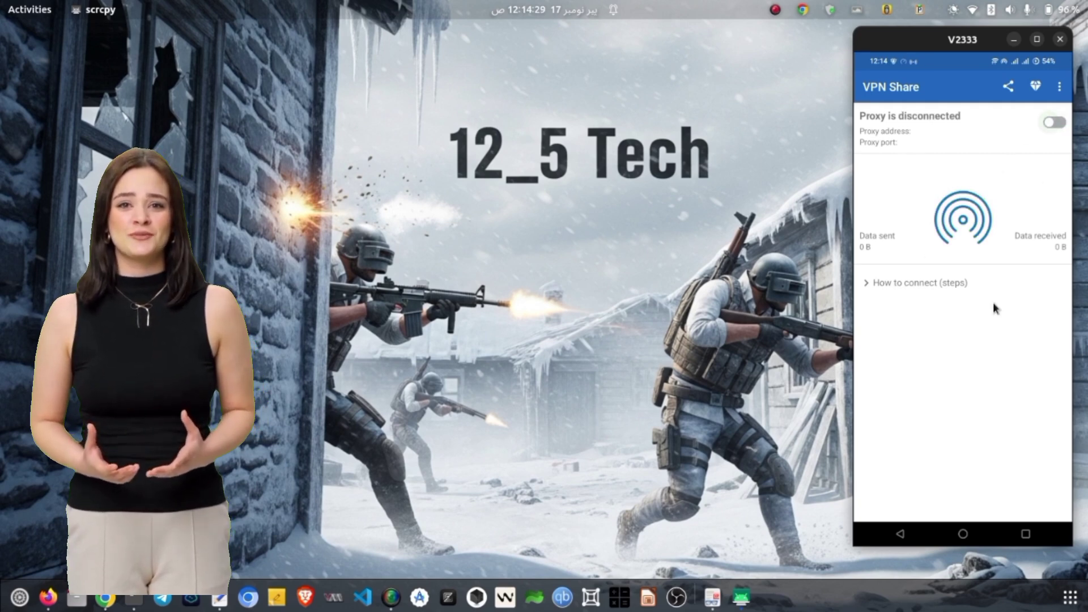
click(962, 534)
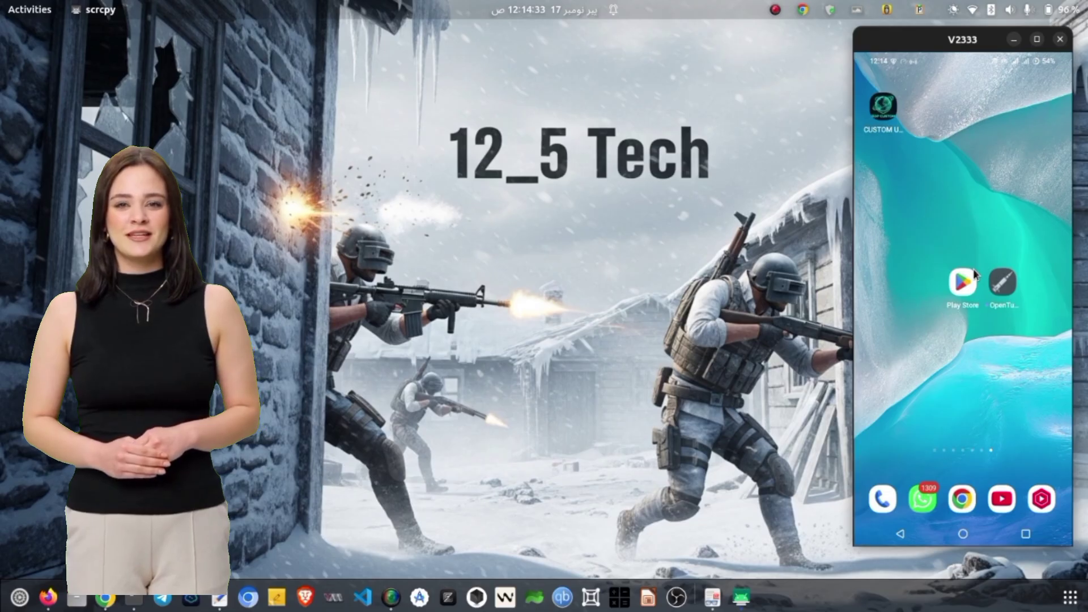
scroll(974, 274, down, 2)
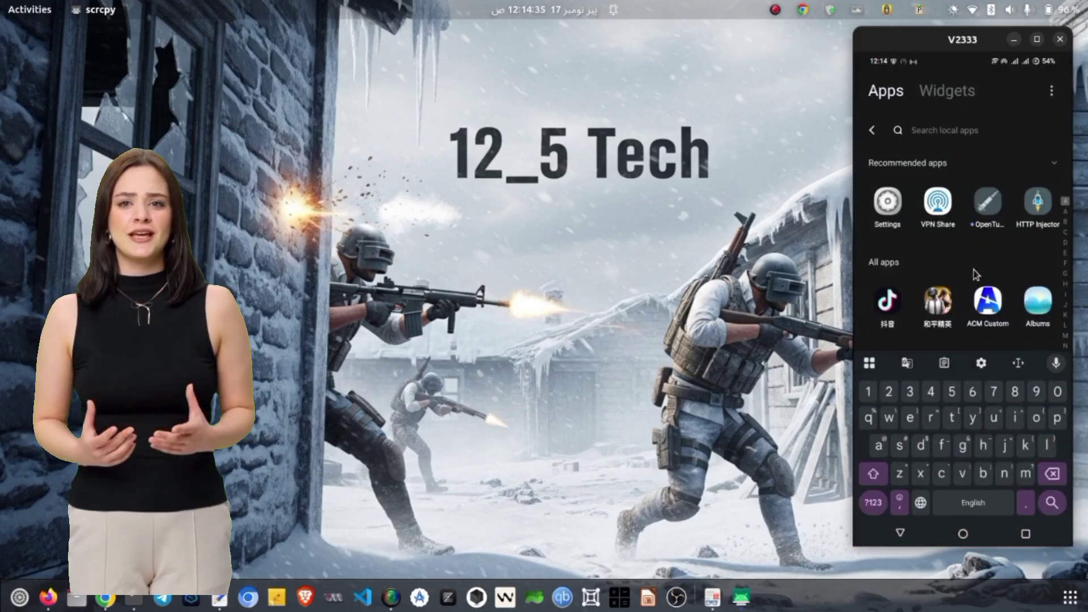
click(974, 270)
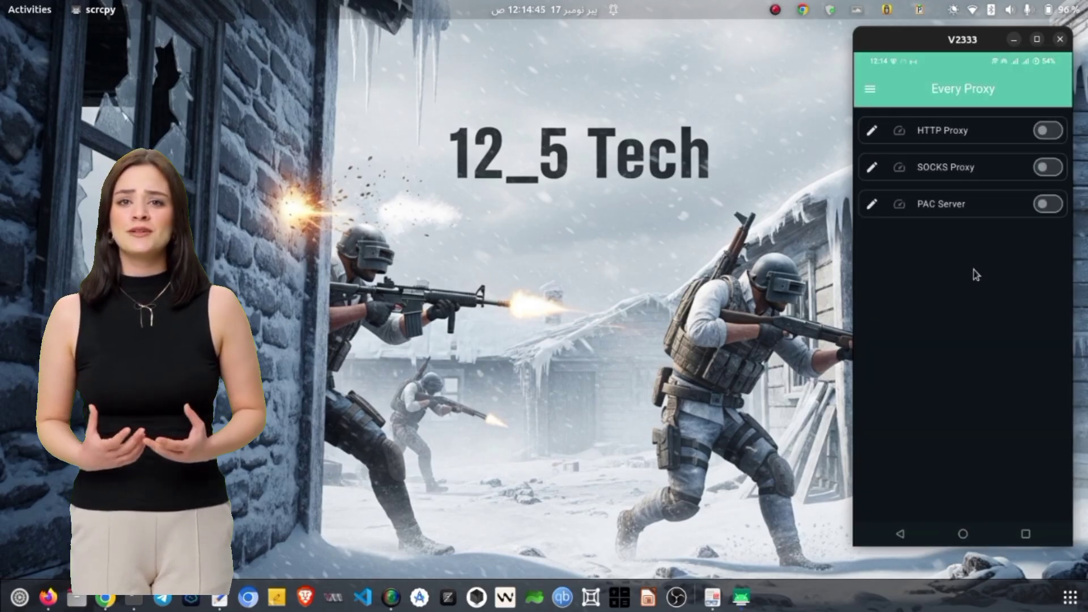
click(1053, 135)
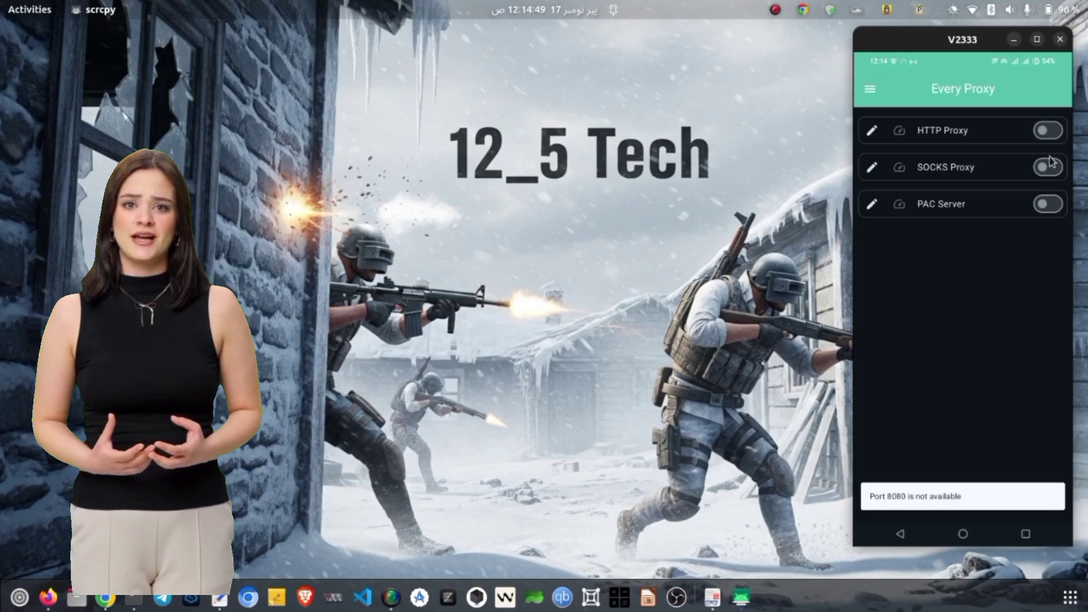
Change the HTTP proxy port from 8080 to 8081, save it, then start and stop the proxy.
click(872, 130)
click(889, 173)
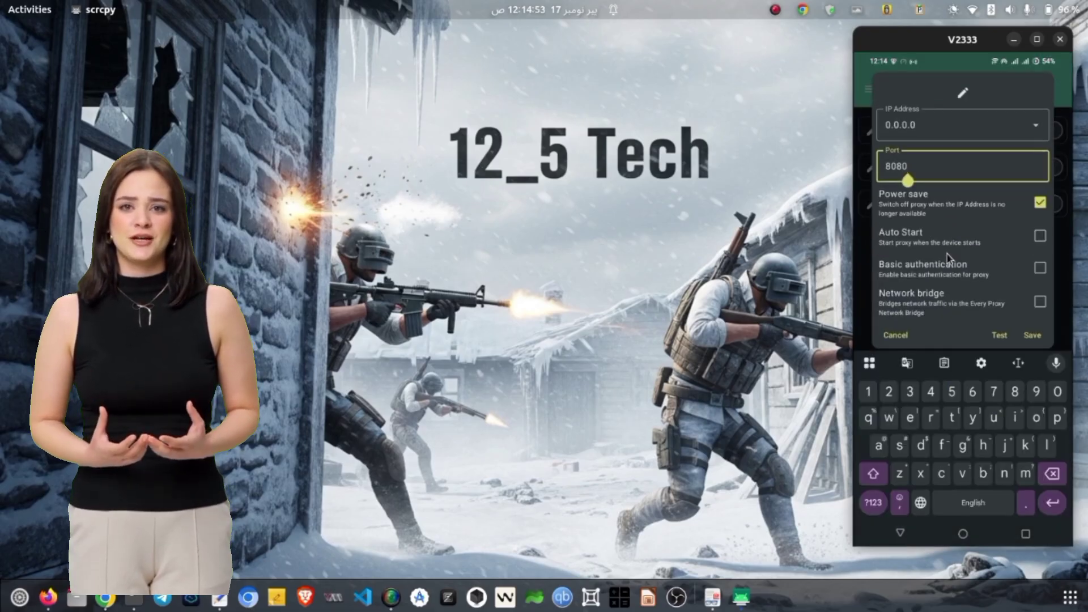
key(BackSpace)
text(1)
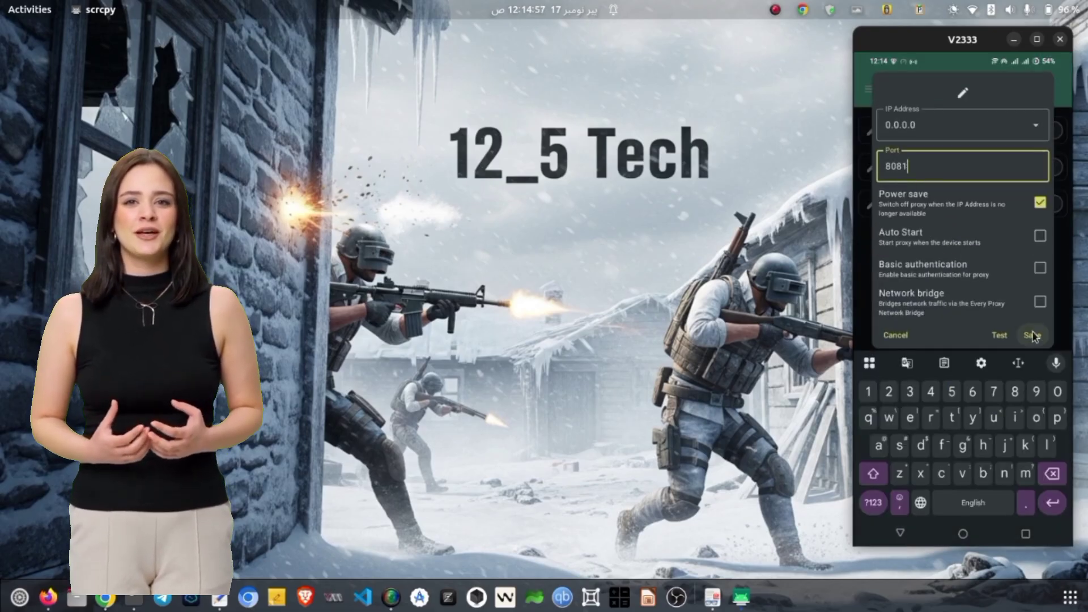
click(1032, 335)
click(949, 130)
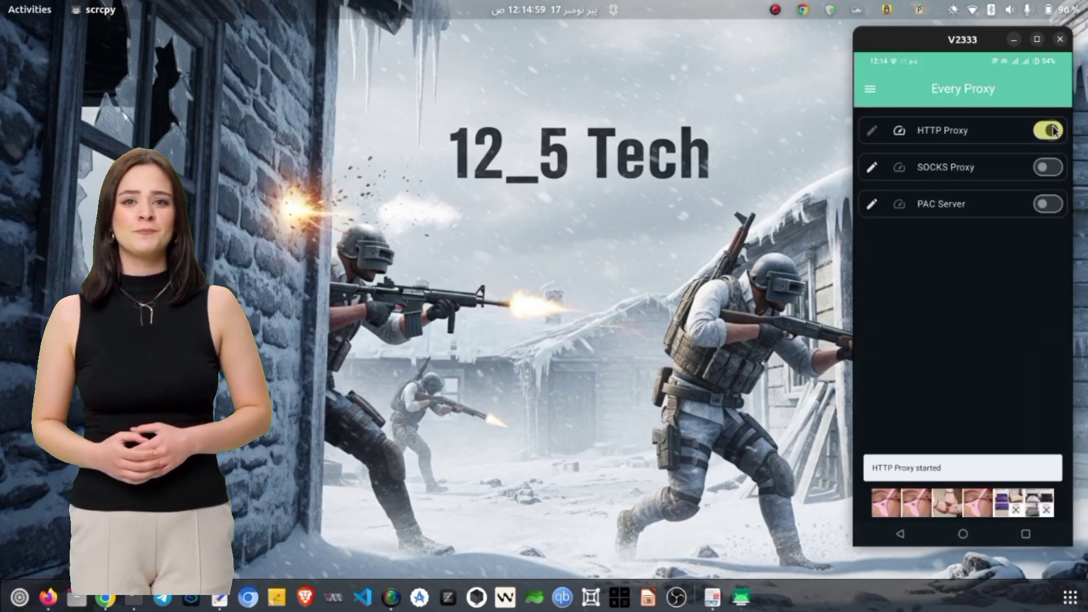
click(949, 130)
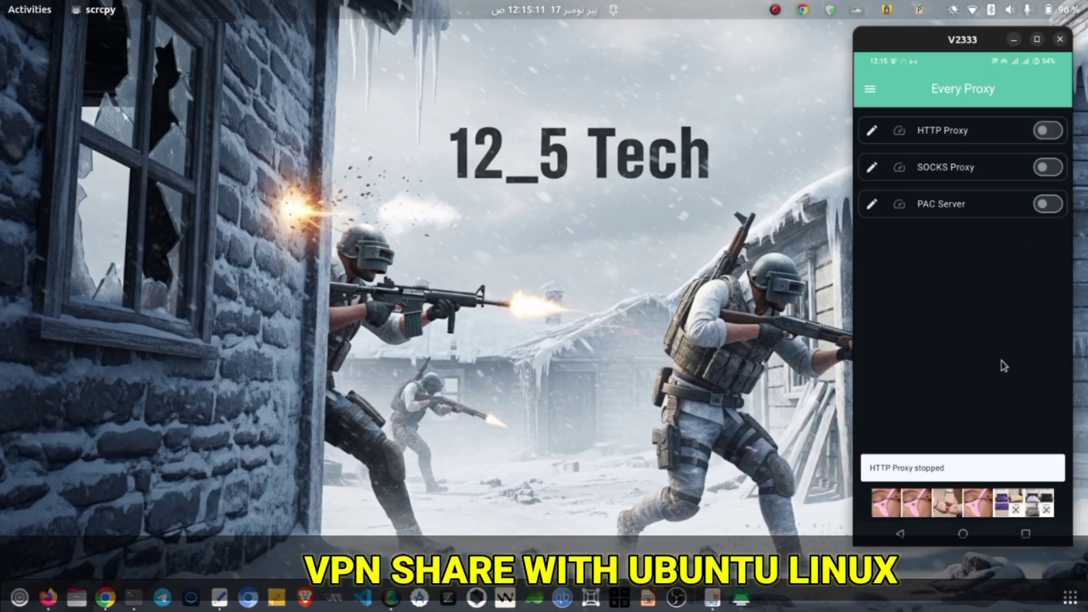
Restart the OpenTunnel tunnel connection, then switch to VPN Share with its proxy on port 8181.
click(963, 534)
click(1002, 281)
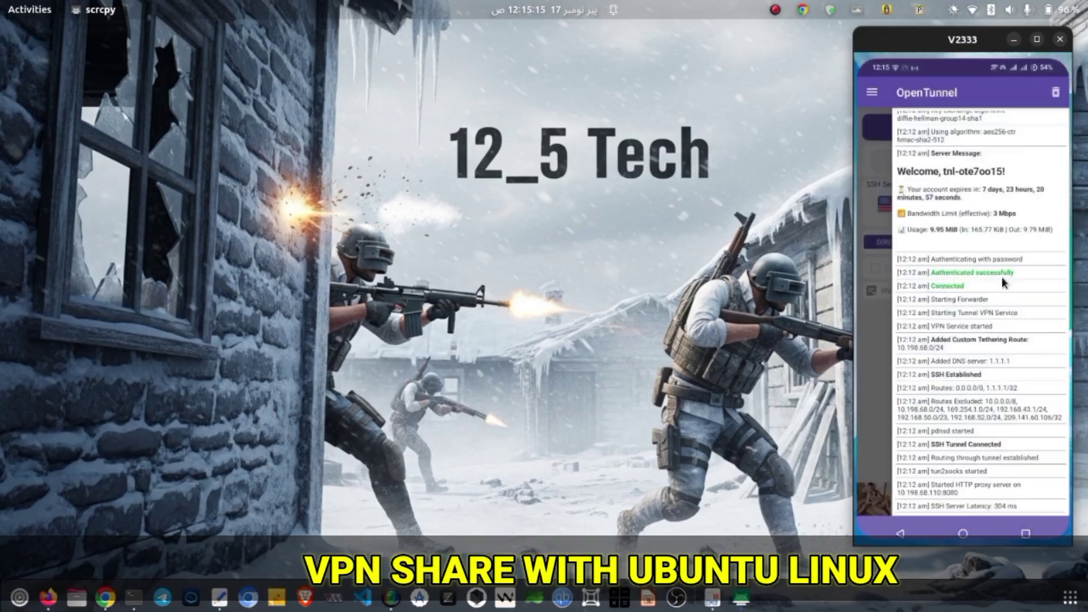
click(965, 129)
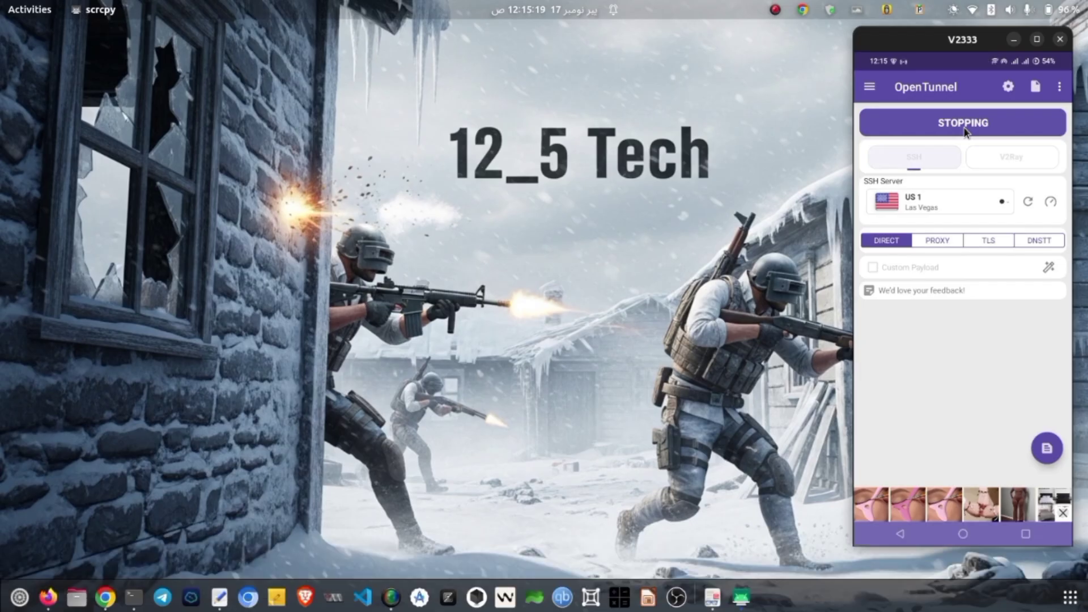
click(965, 129)
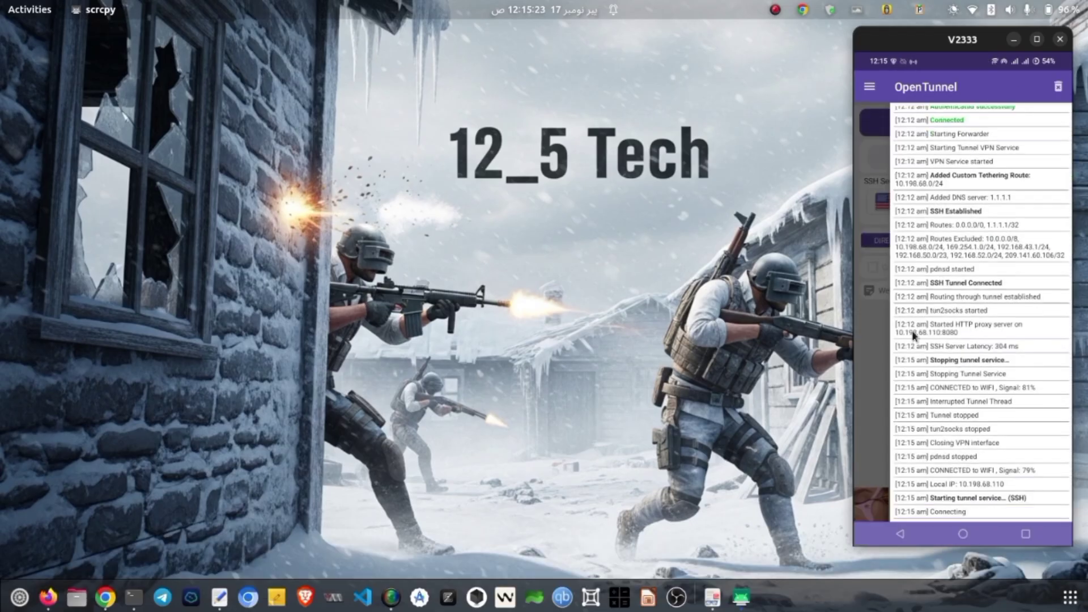
click(1025, 534)
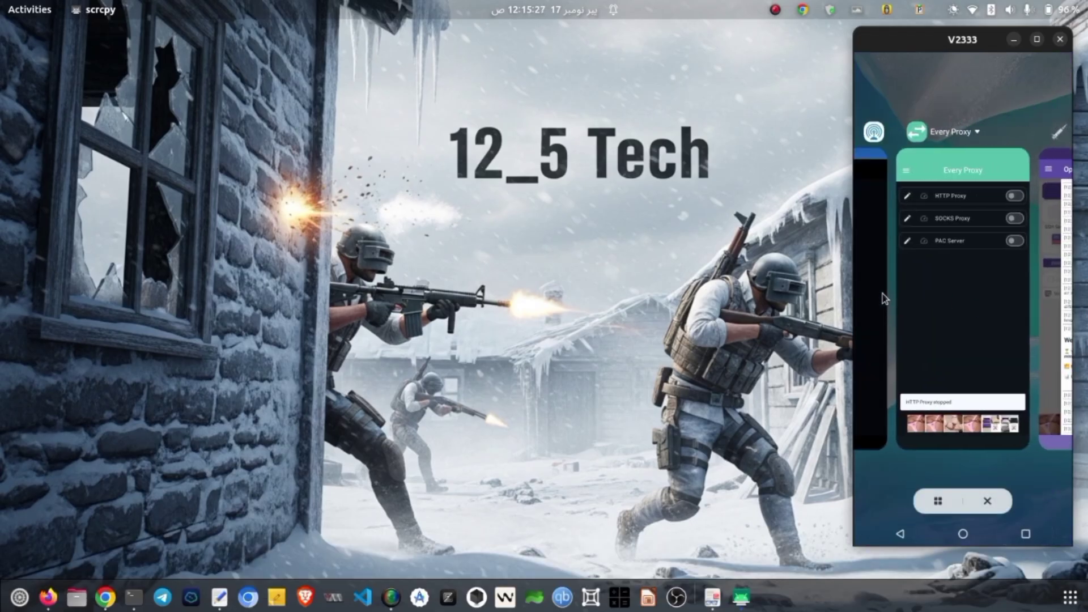
click(882, 293)
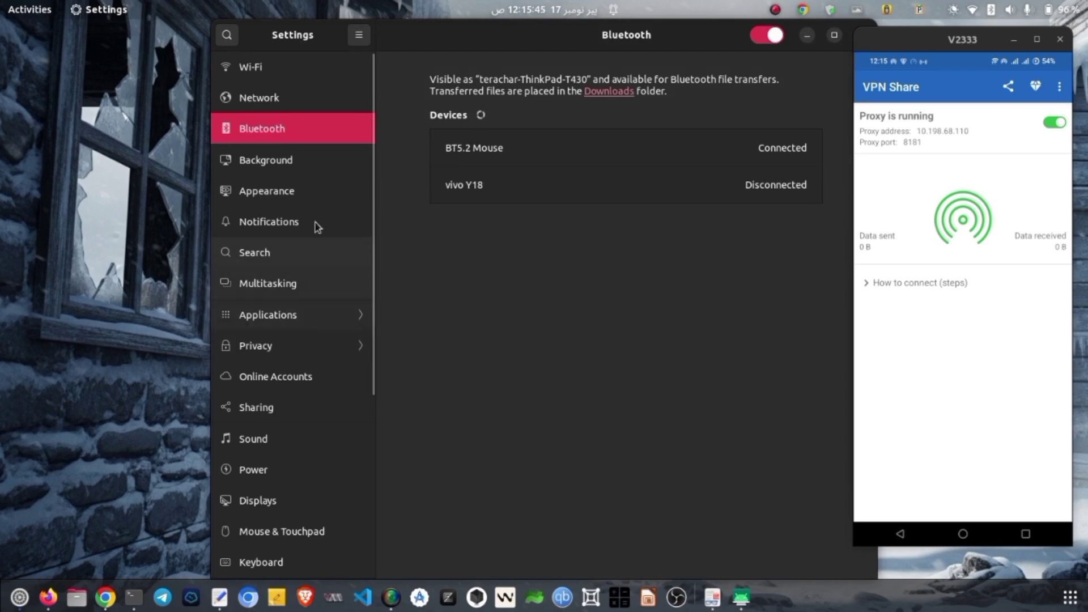
Set the network proxy to Manual with HTTP proxy 10.198.68.110, port 8181.
click(309, 99)
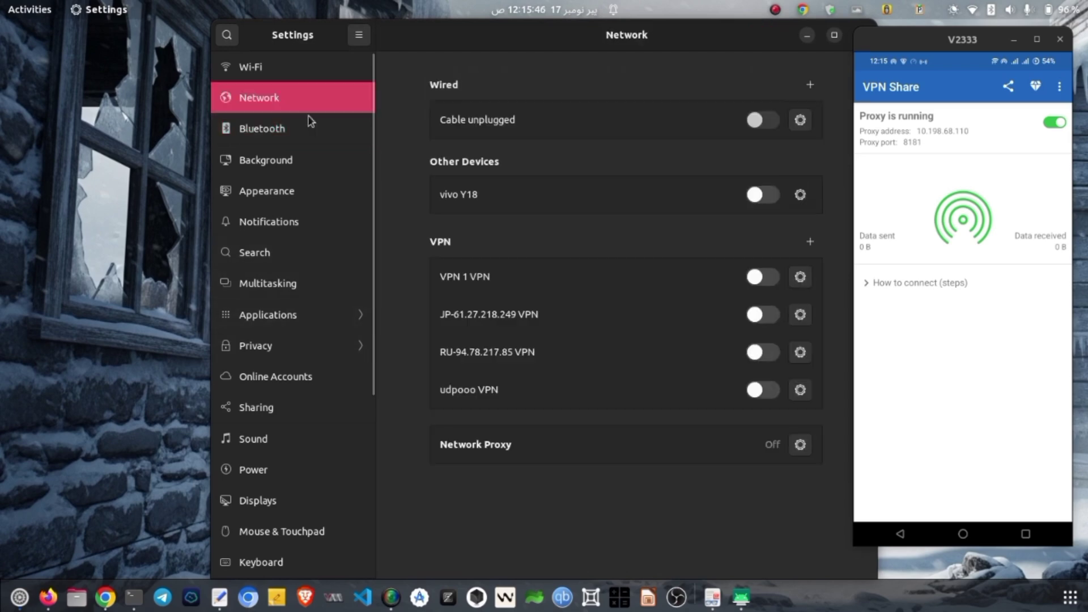
click(800, 444)
click(452, 229)
double_click(552, 287)
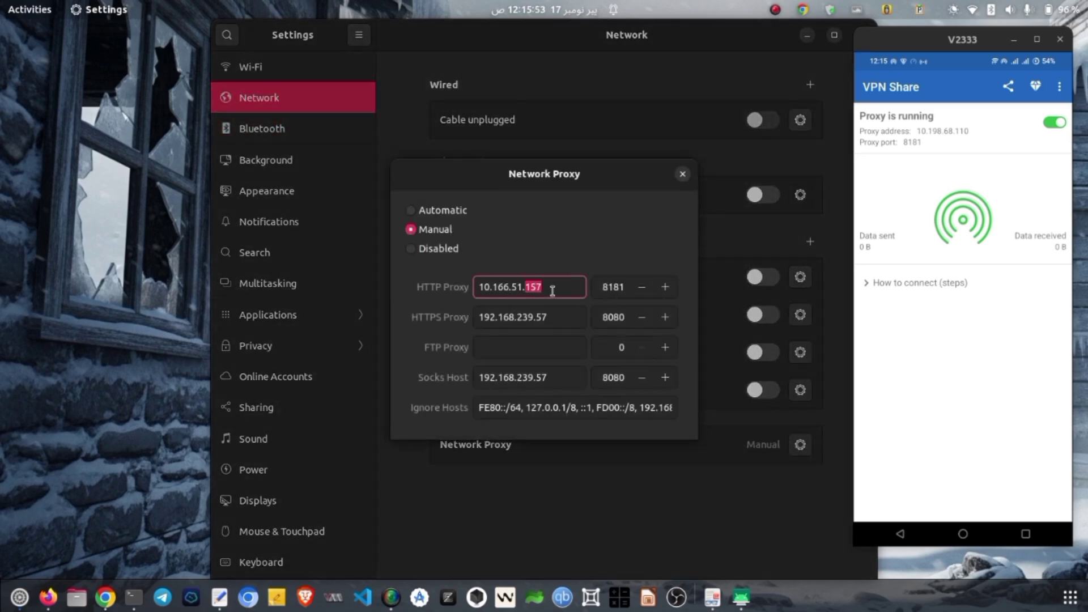
double_click(502, 287)
key(ctrl+a)
key(BackSpace)
drag(543, 287, 477, 286)
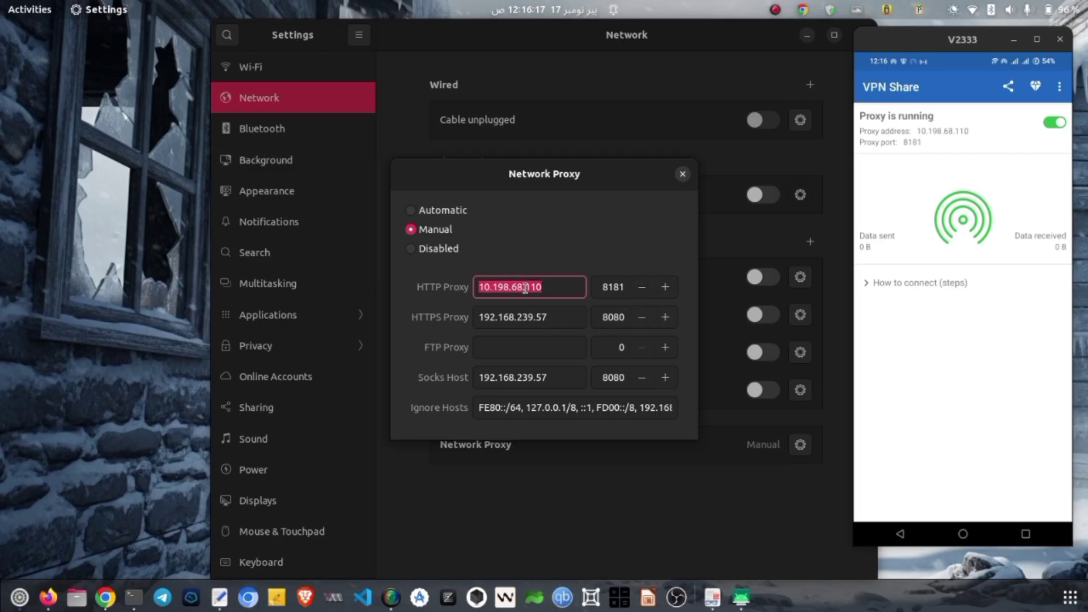
key(ctrl+c)
Set the HTTPS proxy to 10.198.68.110, port 8181, copying the values from the HTTP fields.
double_click(530, 322)
key(ctrl+v)
double_click(614, 317)
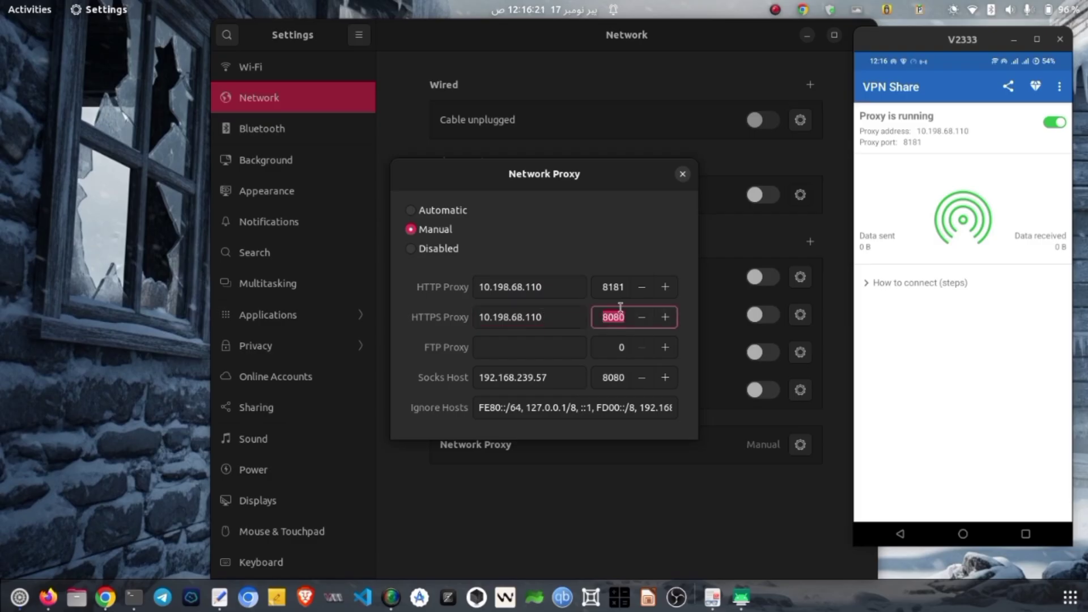
double_click(614, 288)
double_click(615, 318)
key(ctrl+v)
Close and recheck the proxy settings, then load the payload generator page in Firefox.
click(682, 174)
click(800, 446)
click(49, 597)
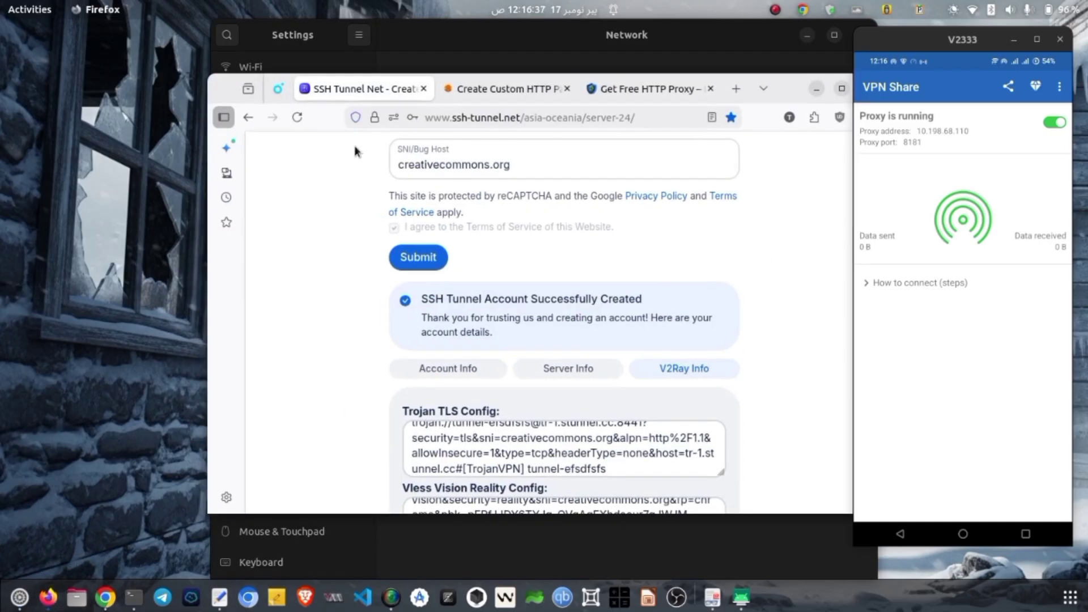
click(518, 90)
click(301, 121)
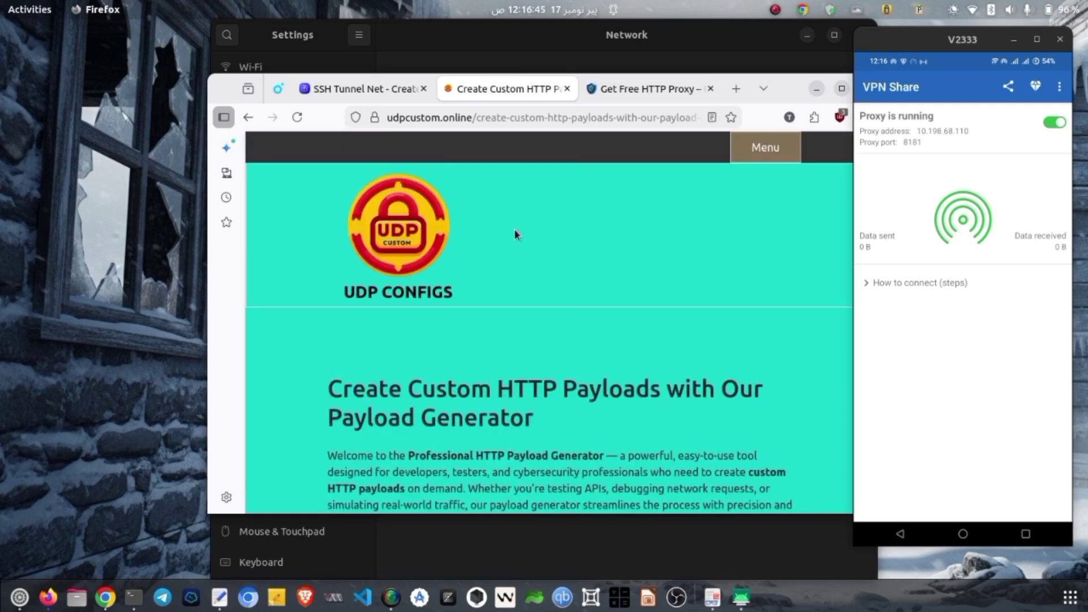
Reload the payload generator page and connect Ubuntu to the phone's vivo Y18 Wi-Fi.
click(297, 117)
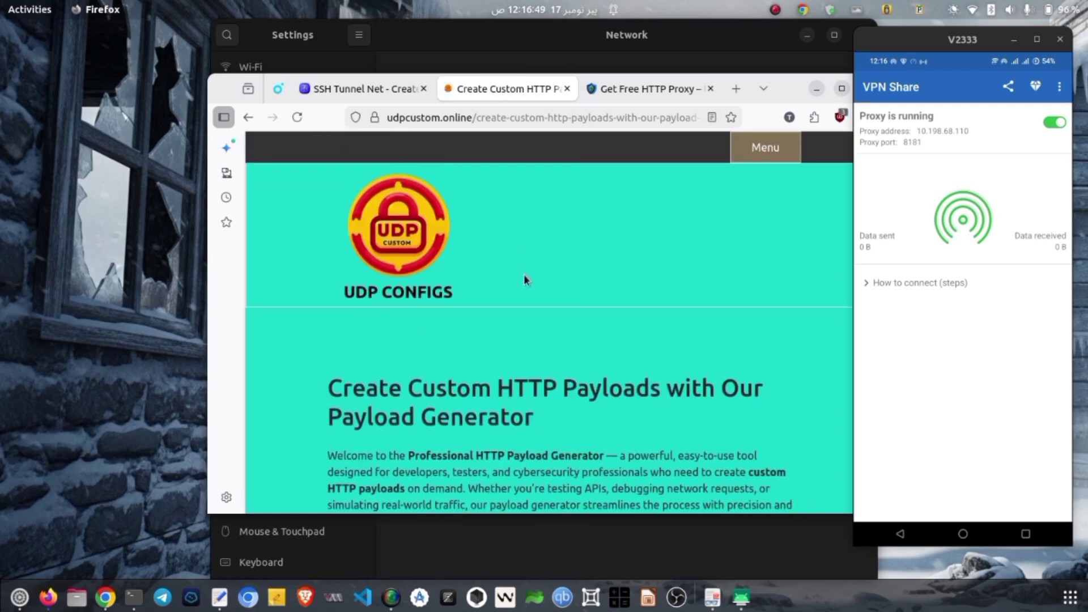
click(736, 88)
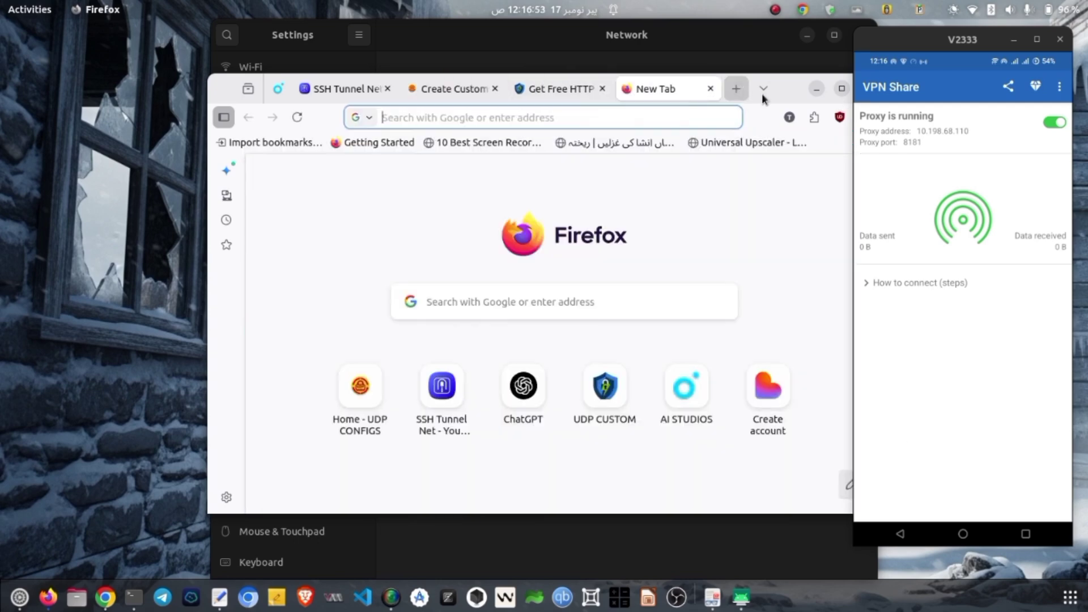
click(973, 9)
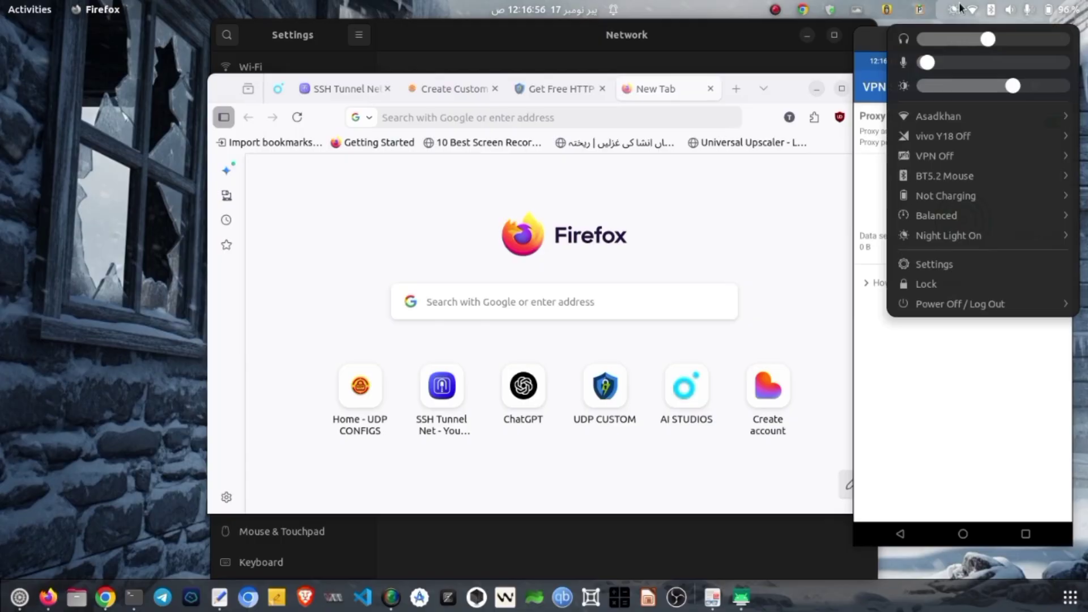
click(971, 115)
click(974, 139)
click(490, 224)
click(650, 451)
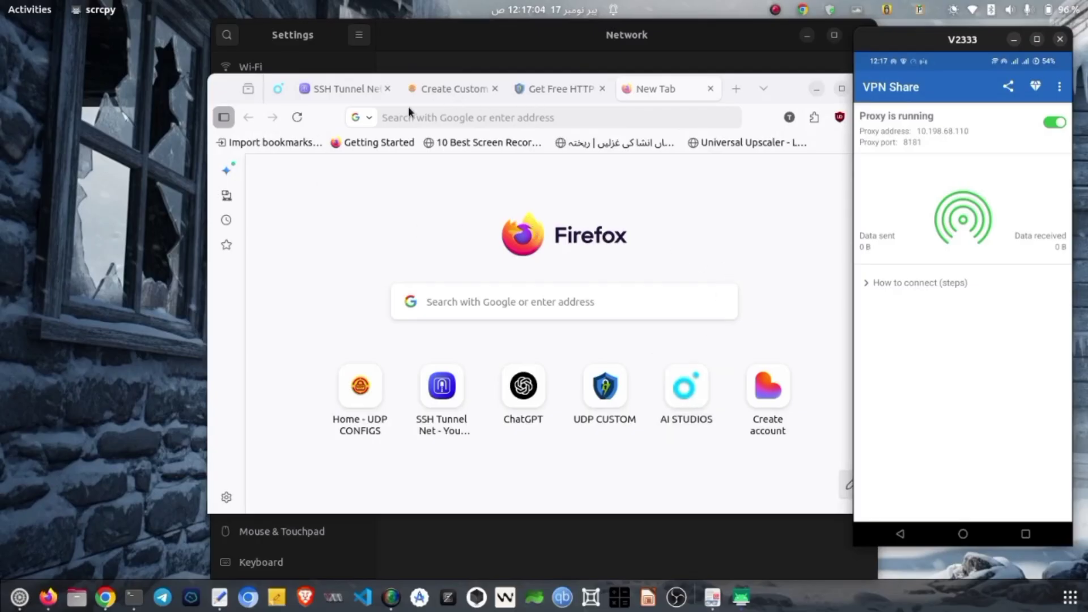
click(423, 89)
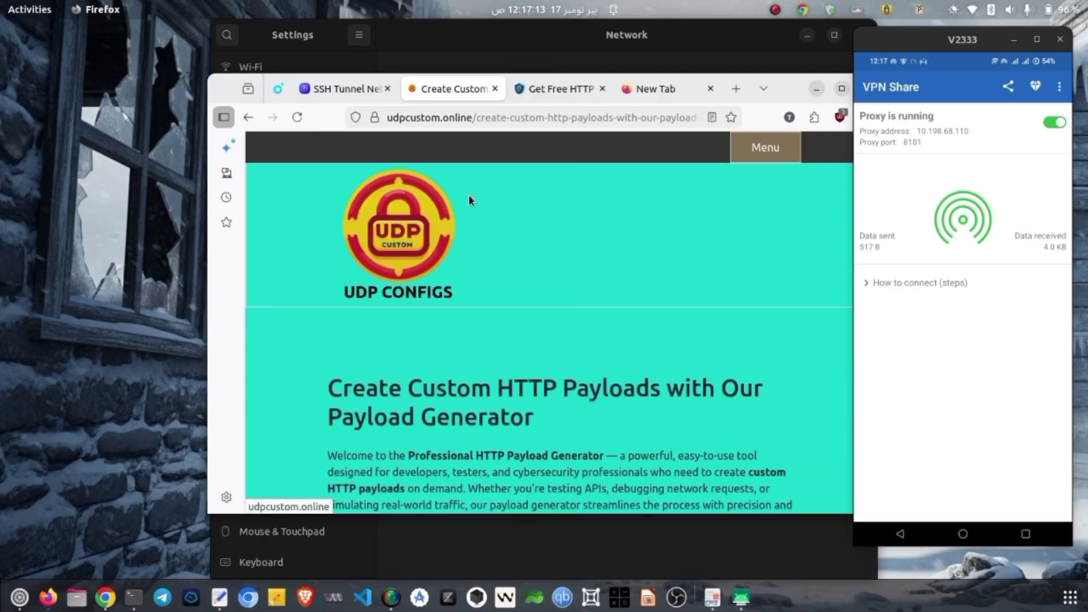
click(765, 148)
scroll(679, 225, down, 5)
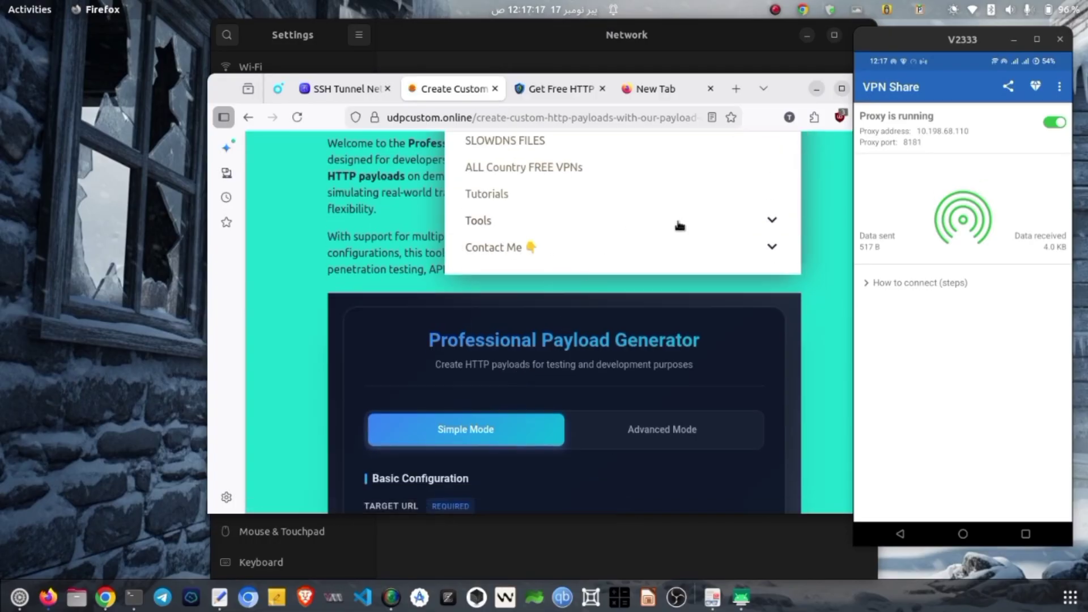
click(678, 226)
click(527, 272)
scroll(533, 272, down, 4)
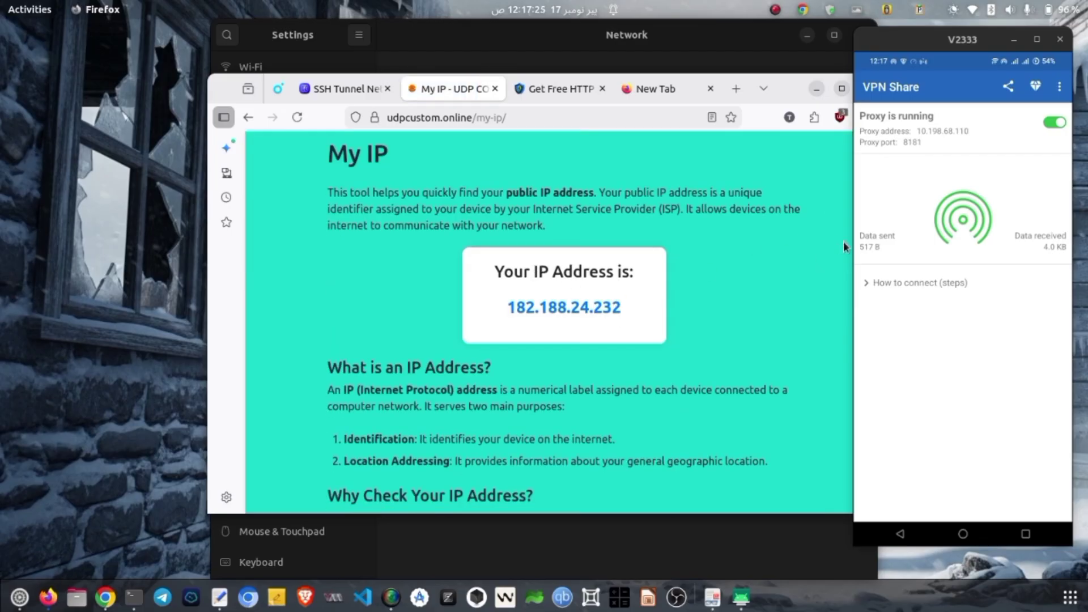
Restart the OpenTunnel connection on the phone with STOP and START.
click(862, 255)
key(alt+s)
click(862, 332)
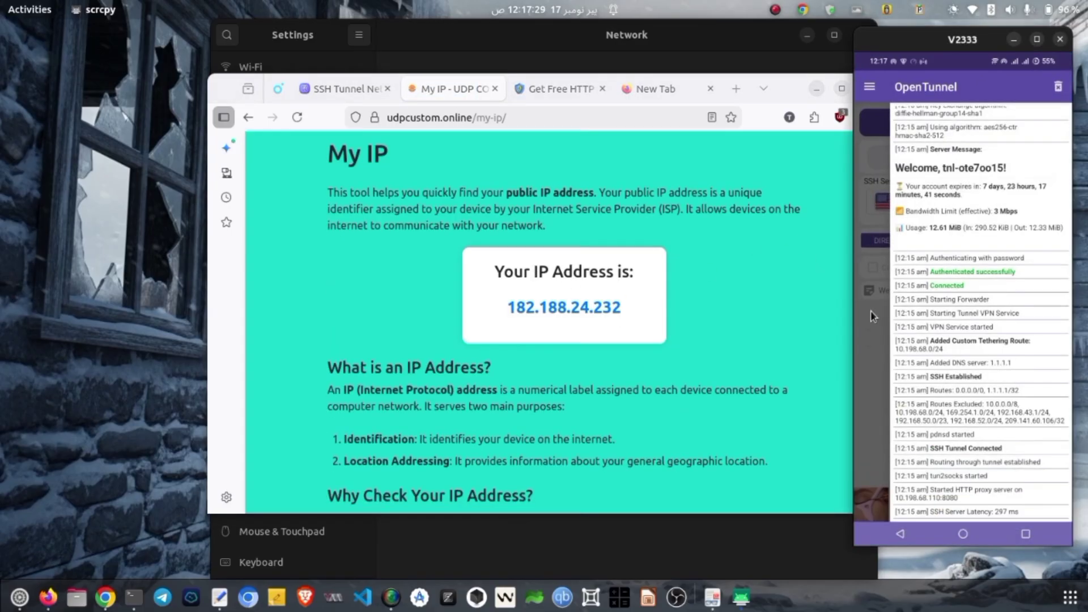
click(871, 316)
click(943, 129)
click(943, 129)
Enter 8080 as the system HTTP and HTTPS proxy ports and close Network Proxy.
click(20, 596)
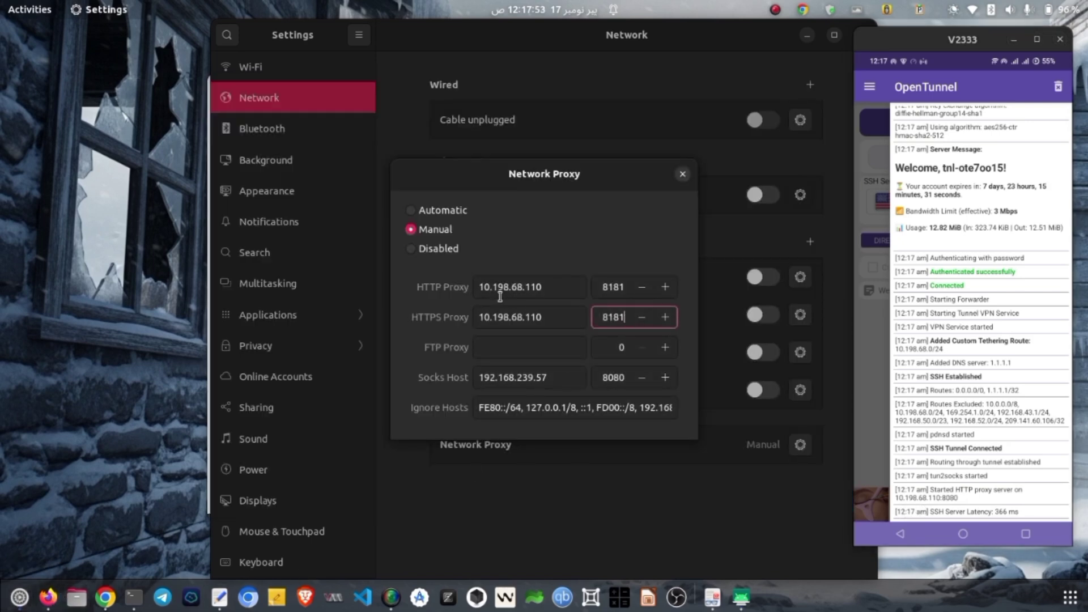
double_click(612, 286)
text(8080)
double_click(616, 317)
text(8080)
click(682, 174)
Minimize Settings, turn off VPN Share's proxy on the phone, and reload My IP.
click(807, 35)
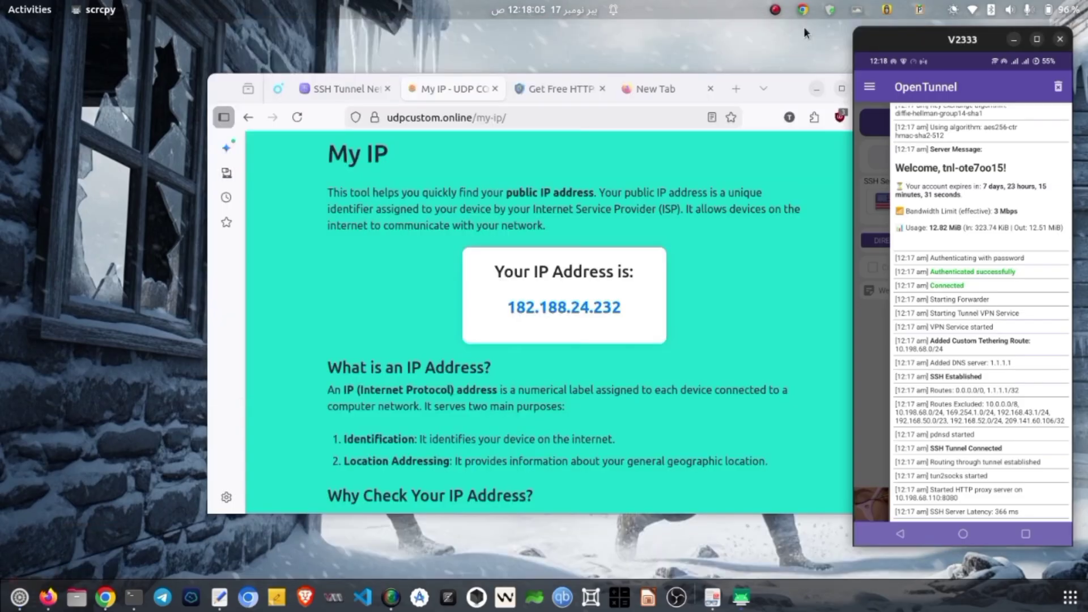
click(302, 118)
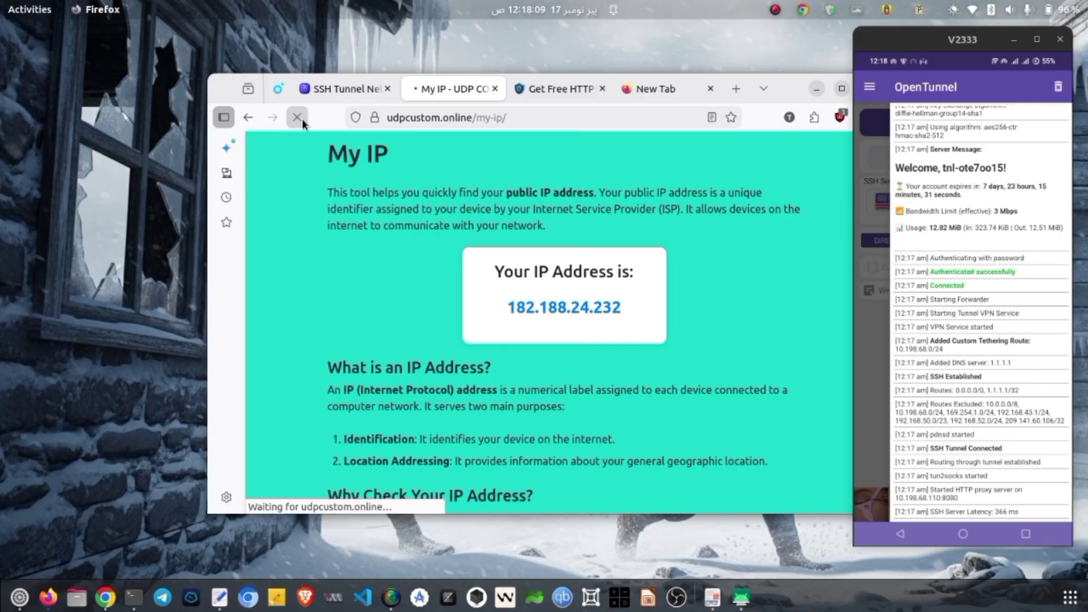
click(1025, 534)
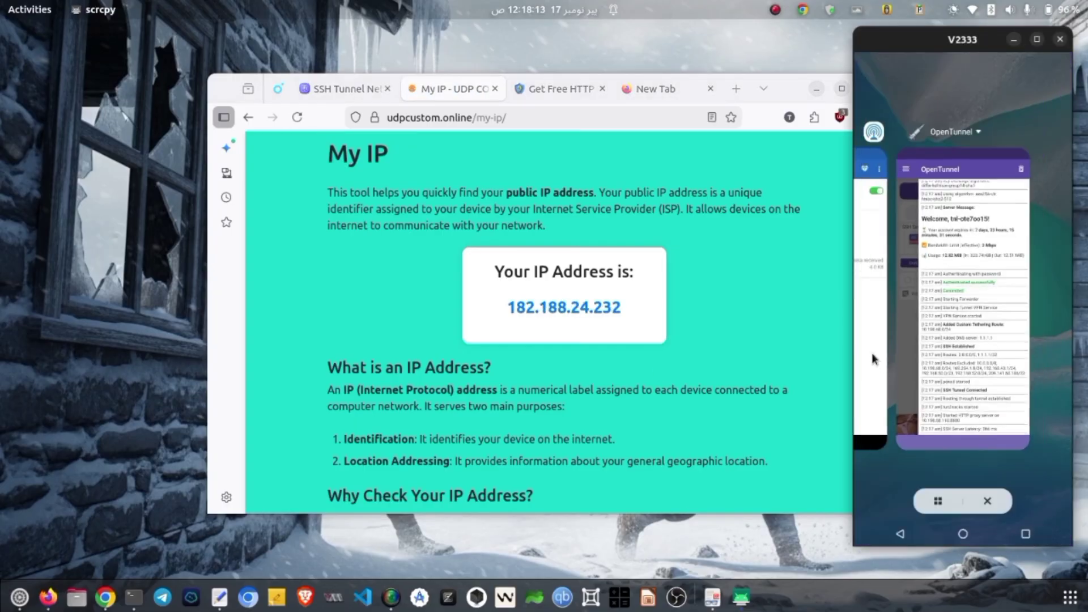
click(1045, 232)
click(1055, 123)
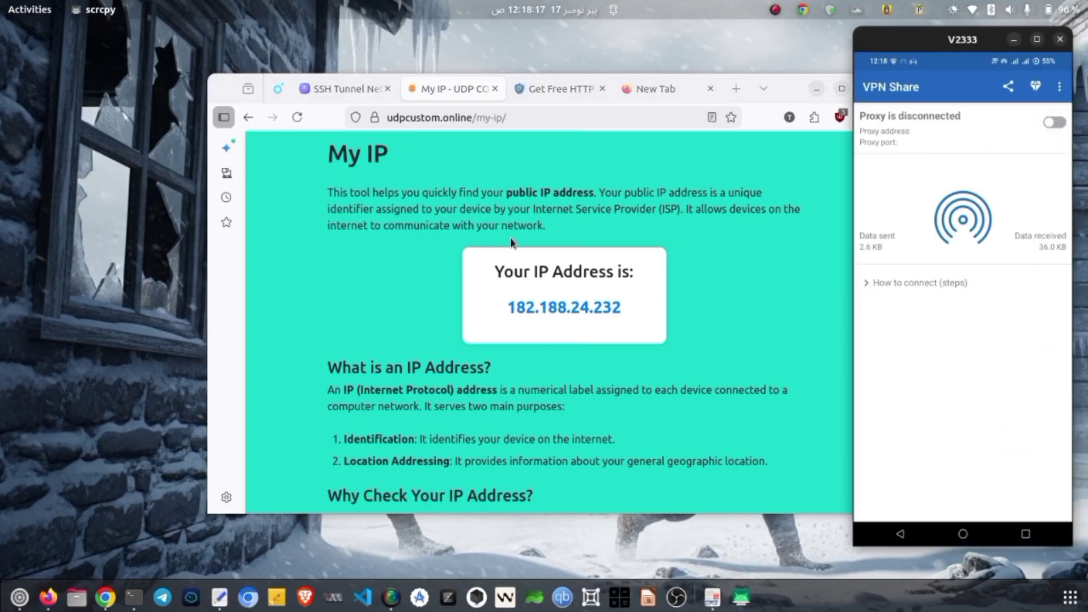
click(301, 119)
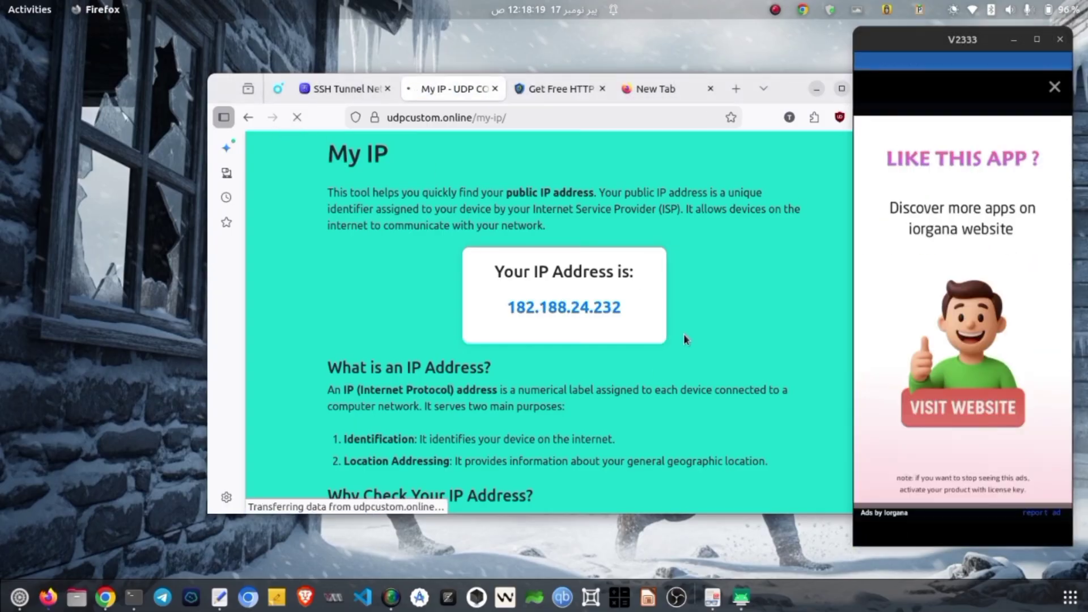
Enable Every Proxy's HTTP proxy and view its details: port 8081, IPv4 10.198.68.110.
click(1056, 95)
click(1026, 534)
scroll(878, 294, up, 2)
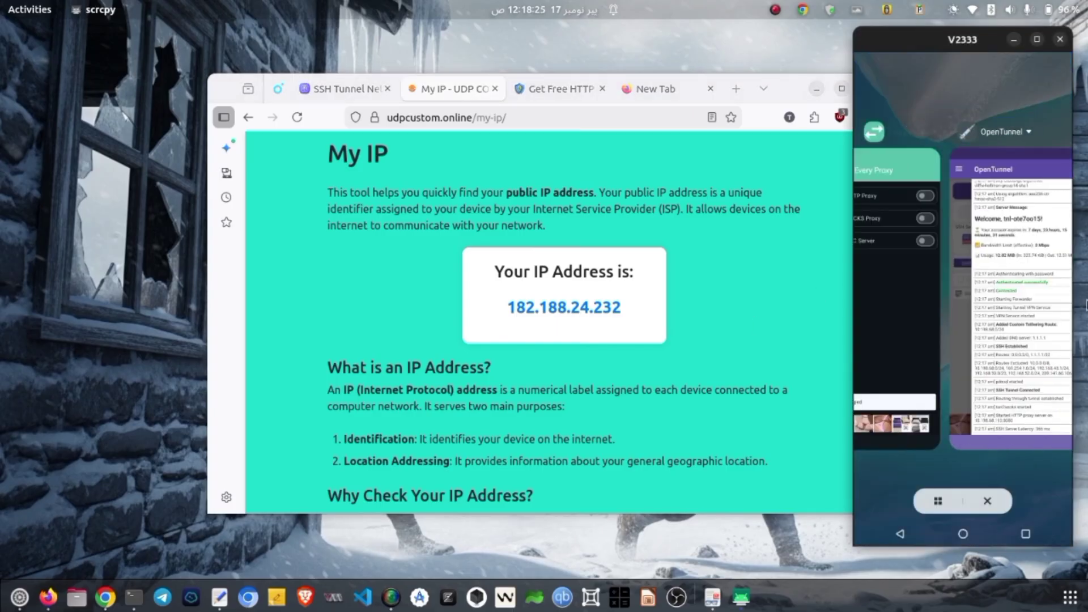
click(878, 288)
click(1048, 130)
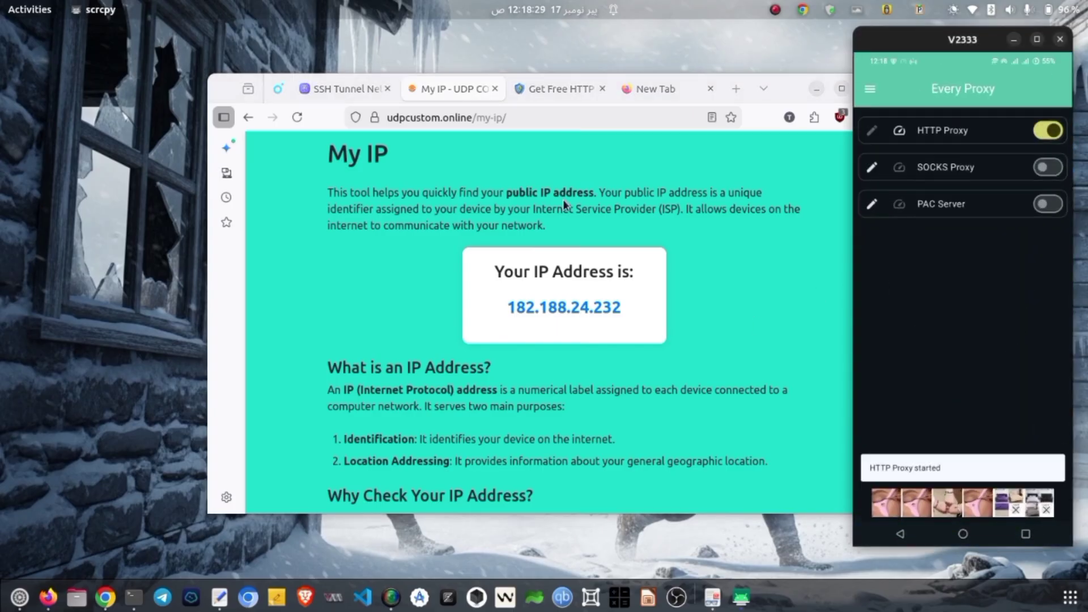
click(295, 118)
click(296, 118)
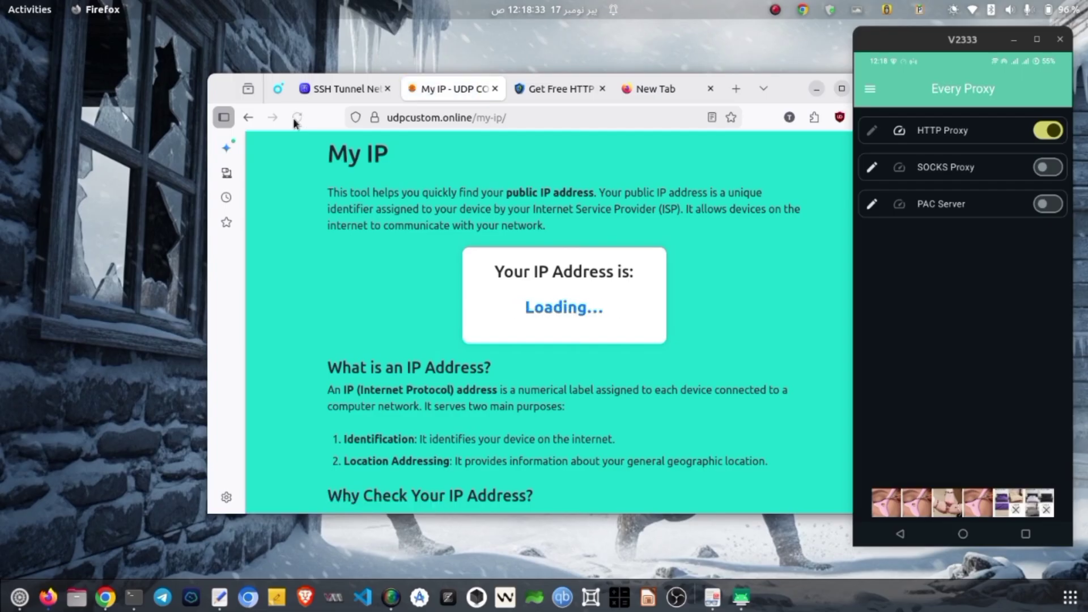
click(1020, 113)
click(905, 131)
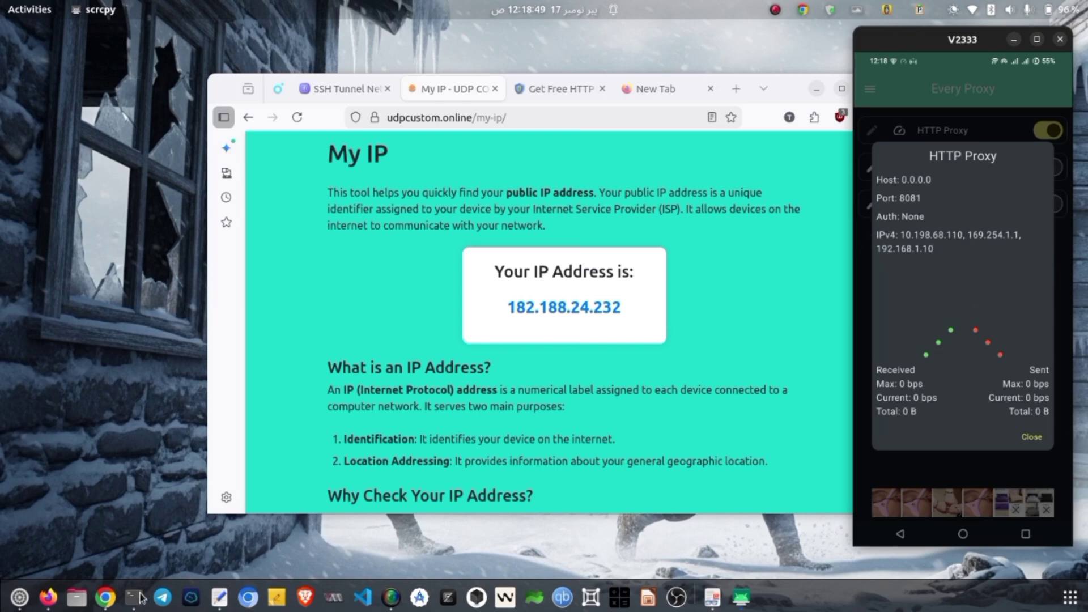
Step the Network Proxy HTTP and HTTPS ports to 8081, then reload My IP in Firefox.
click(20, 597)
click(800, 445)
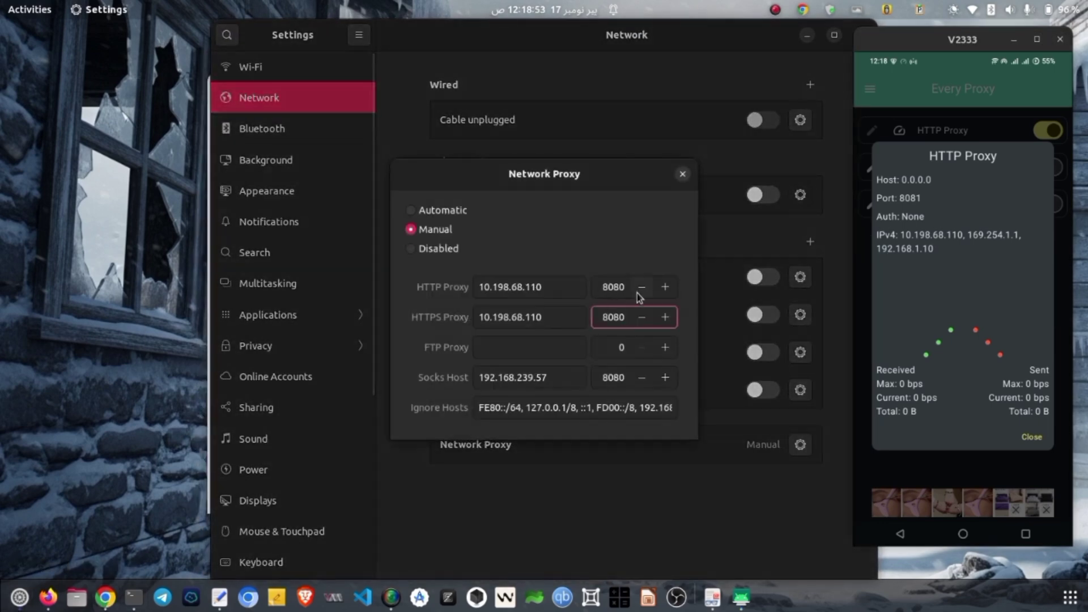
click(638, 291)
click(664, 289)
click(664, 289)
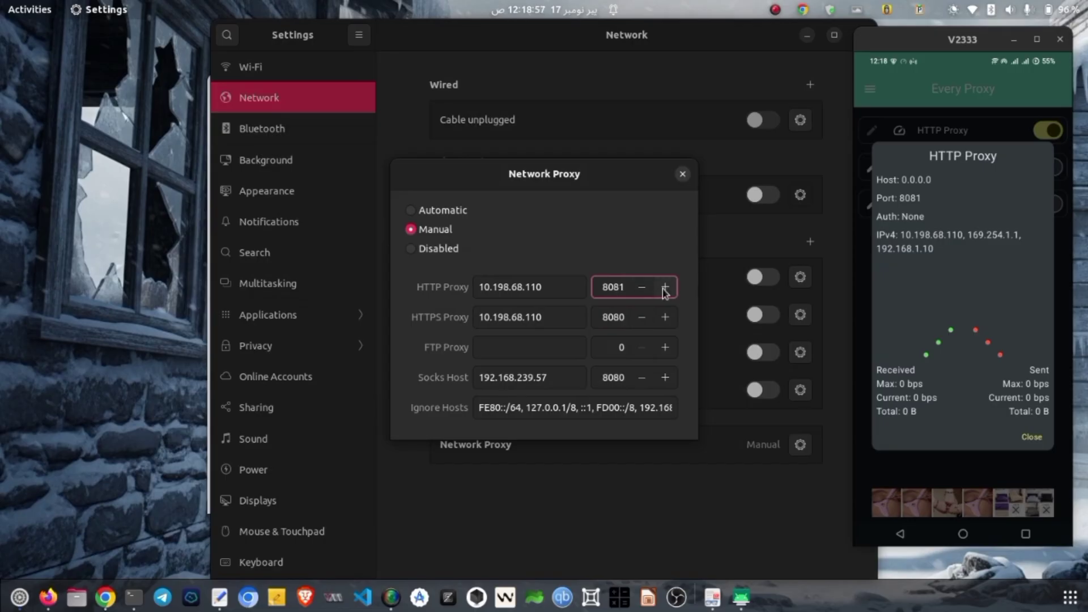
click(665, 317)
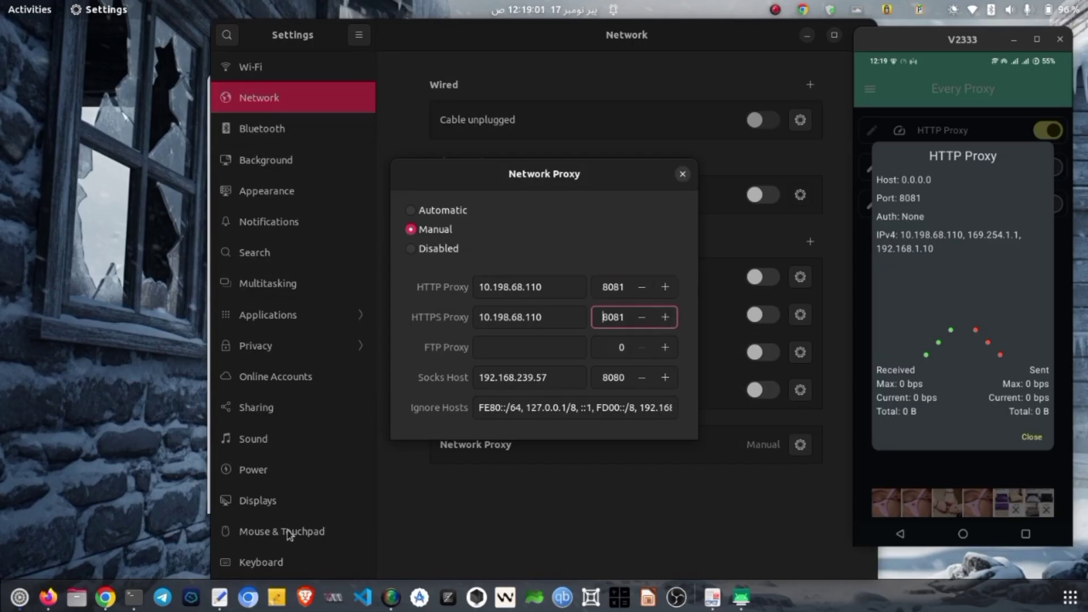
click(48, 597)
click(299, 114)
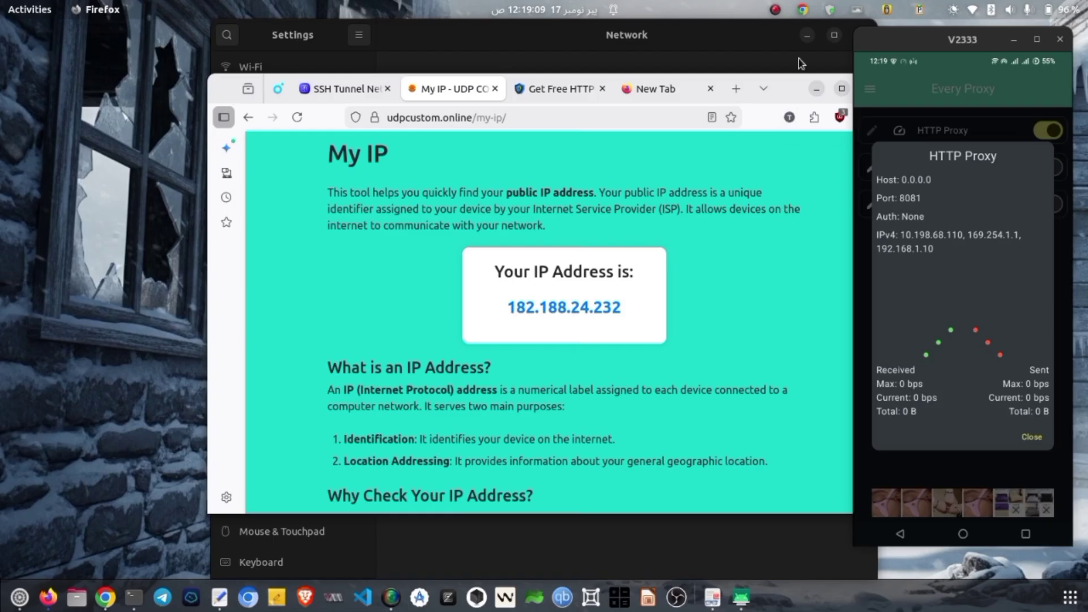
Search 'check my ip' in Chromium and open whatismyipaddress.com, showing 104.28.193.24 in Las Vegas.
click(248, 597)
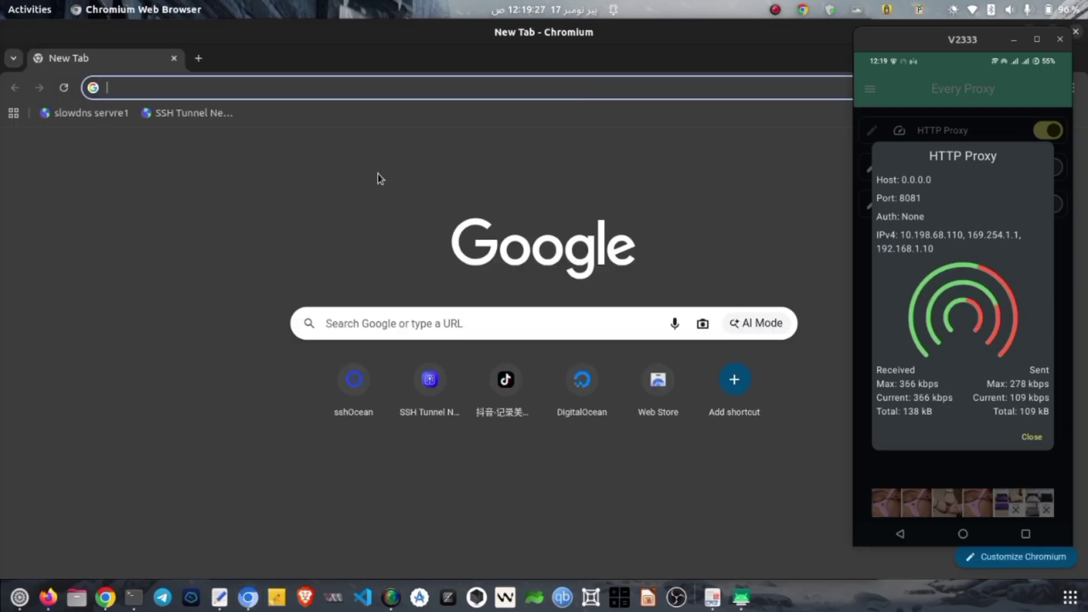
text(check my ip)
key(Return)
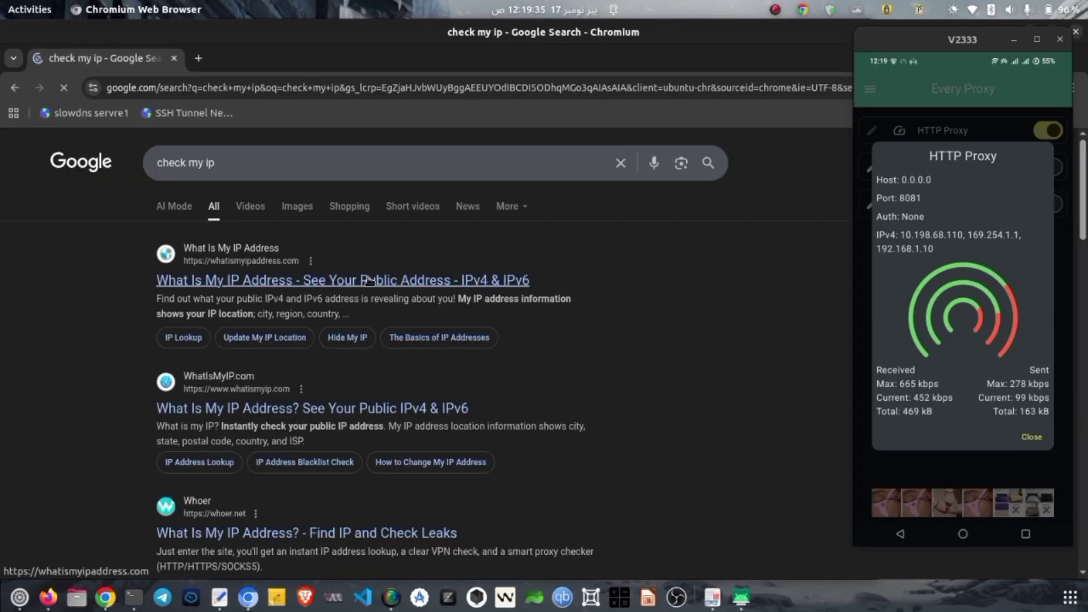
click(367, 280)
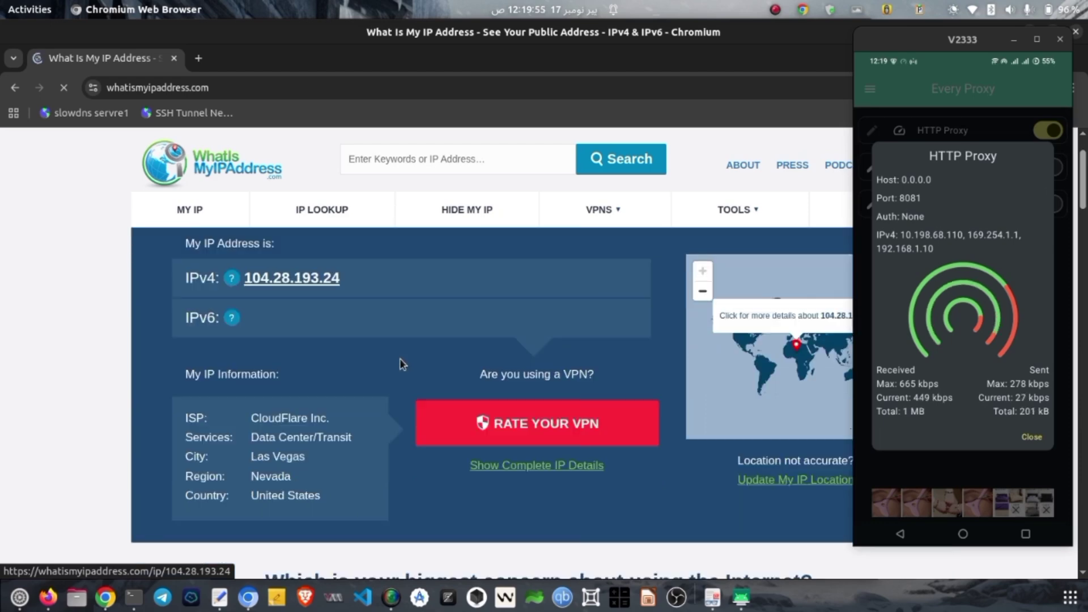
drag(344, 366, 184, 358)
View OpenTunnel's connection log on the phone, then minimize the phone mirror and Chromium.
click(1025, 534)
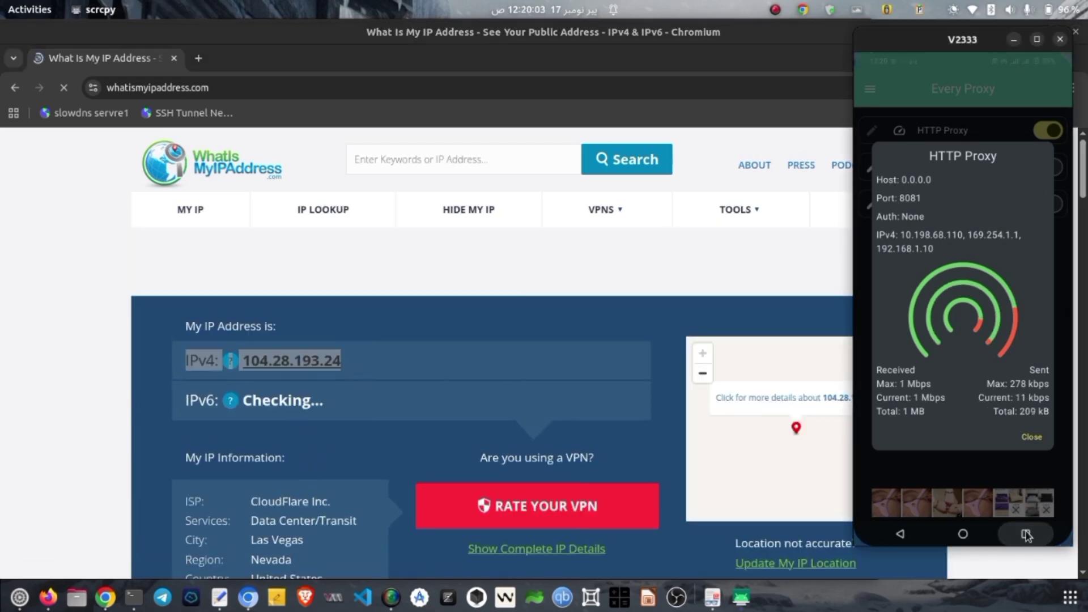
drag(906, 368, 1022, 369)
click(873, 328)
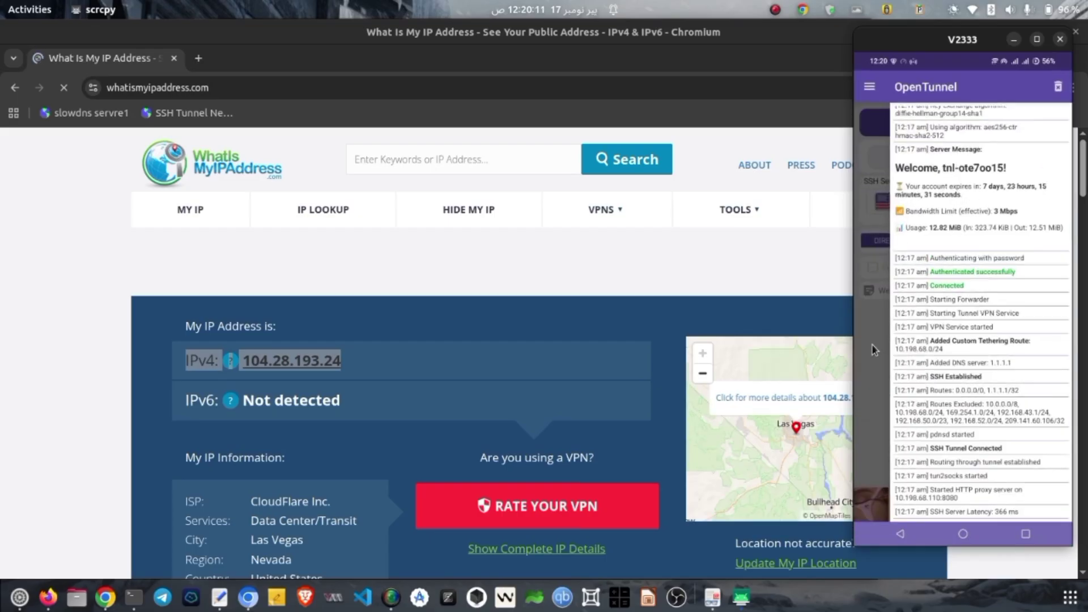
click(875, 351)
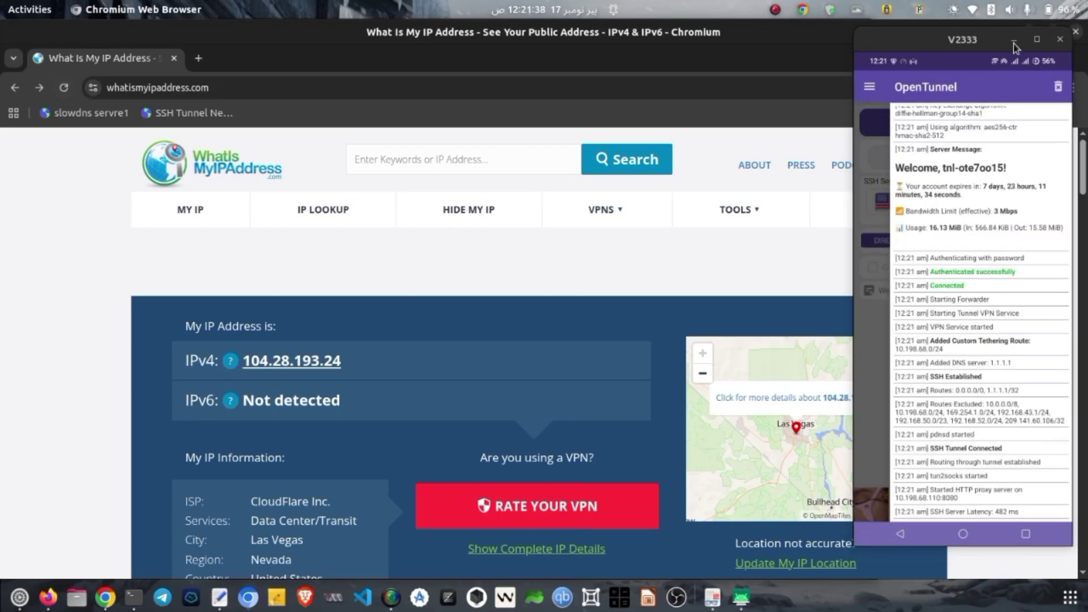
click(1014, 42)
click(1036, 31)
Close the system Network Proxy dialog, minimize Settings, and reload the My IP page.
click(807, 41)
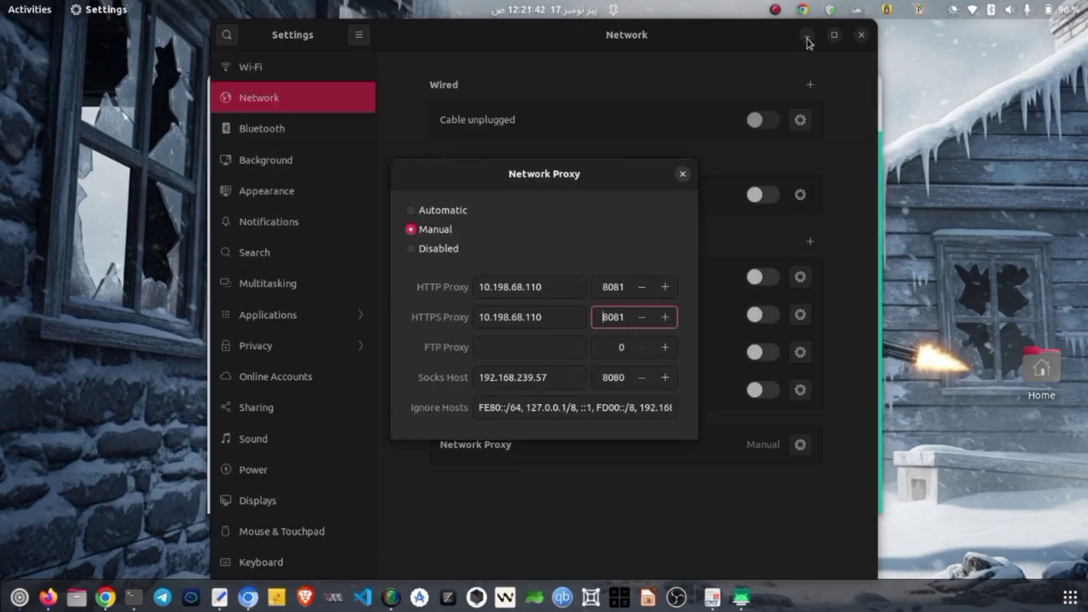
click(682, 174)
click(807, 36)
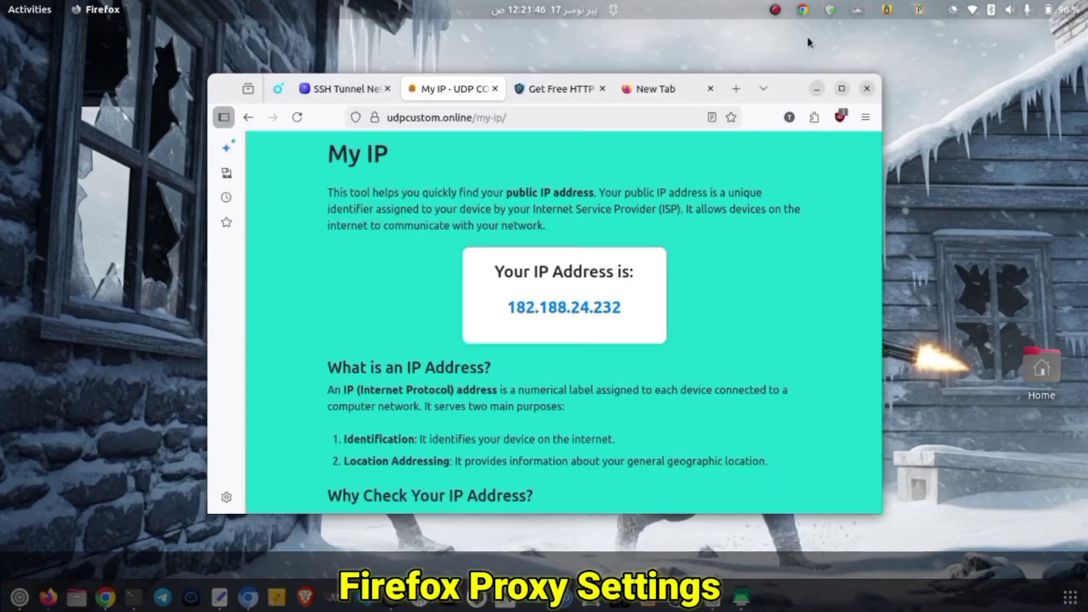
click(297, 116)
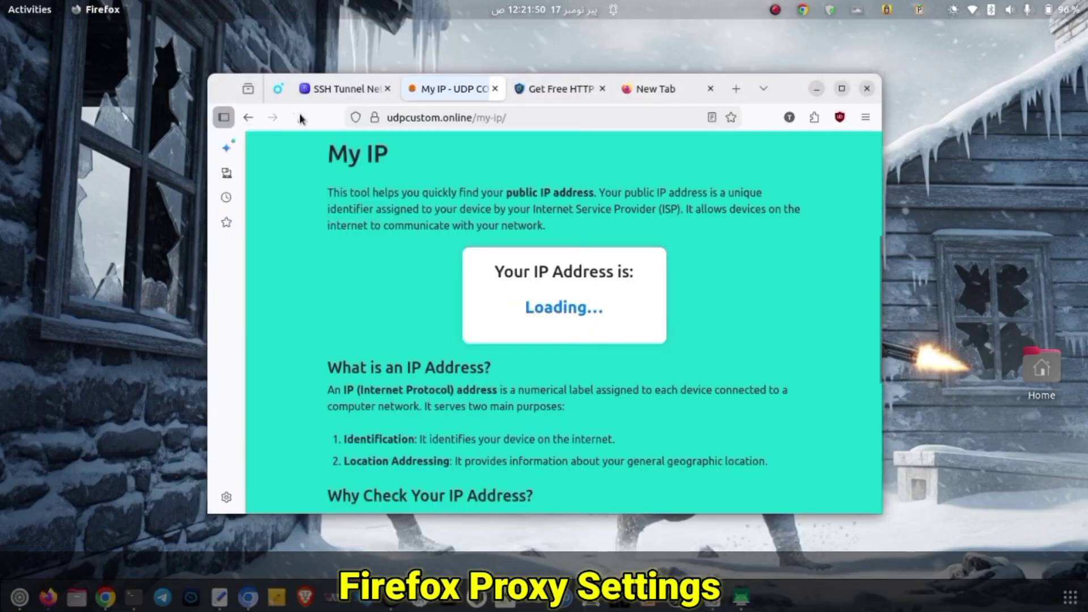
Open Firefox Settings and search 'proxy' to find Network Settings.
click(865, 117)
scroll(743, 465, down, 1)
click(742, 465)
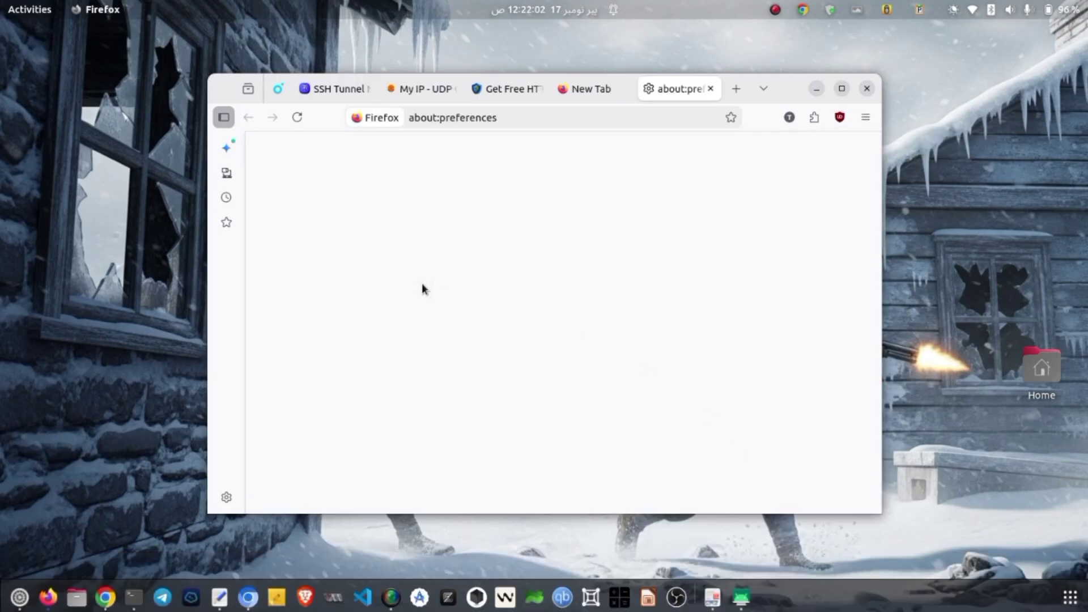
text(pro)
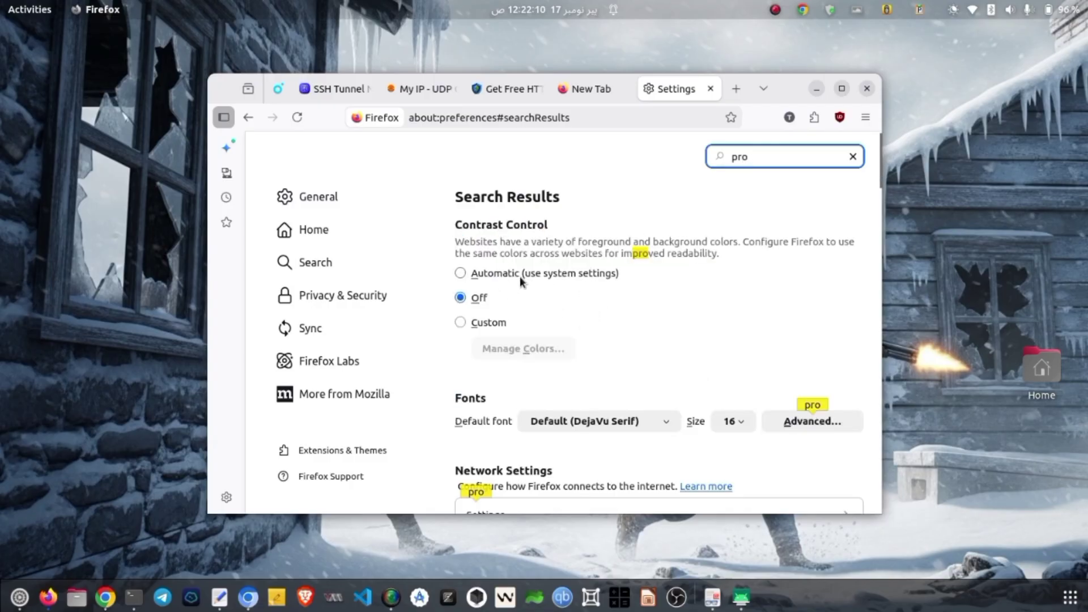
text(xy)
Choose Manual proxy configuration in Firefox's Connection Settings and bring Every Proxy up on the phone.
click(677, 269)
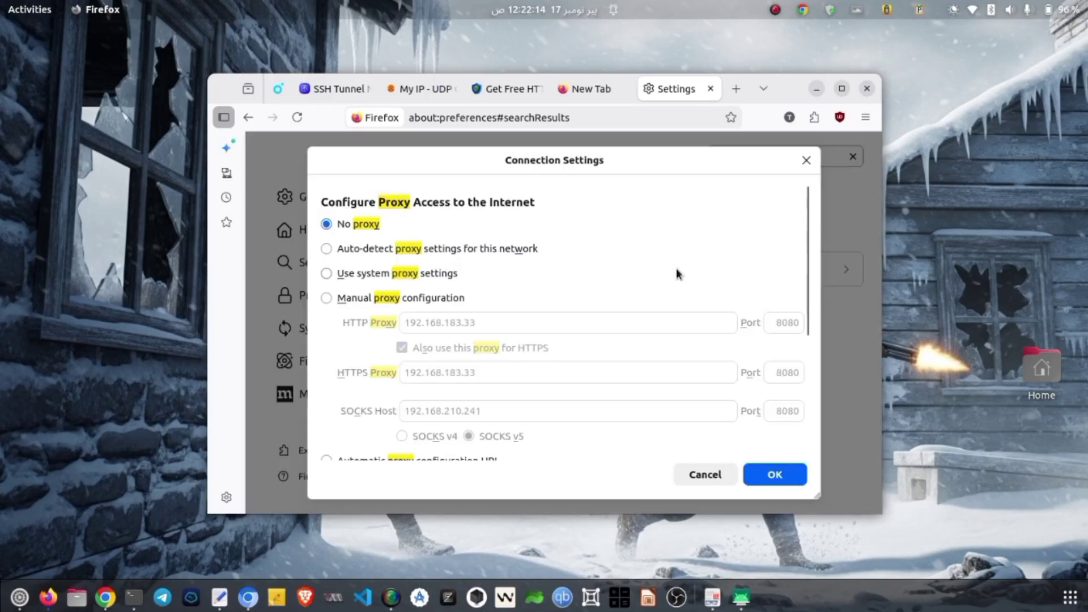
click(378, 298)
click(741, 597)
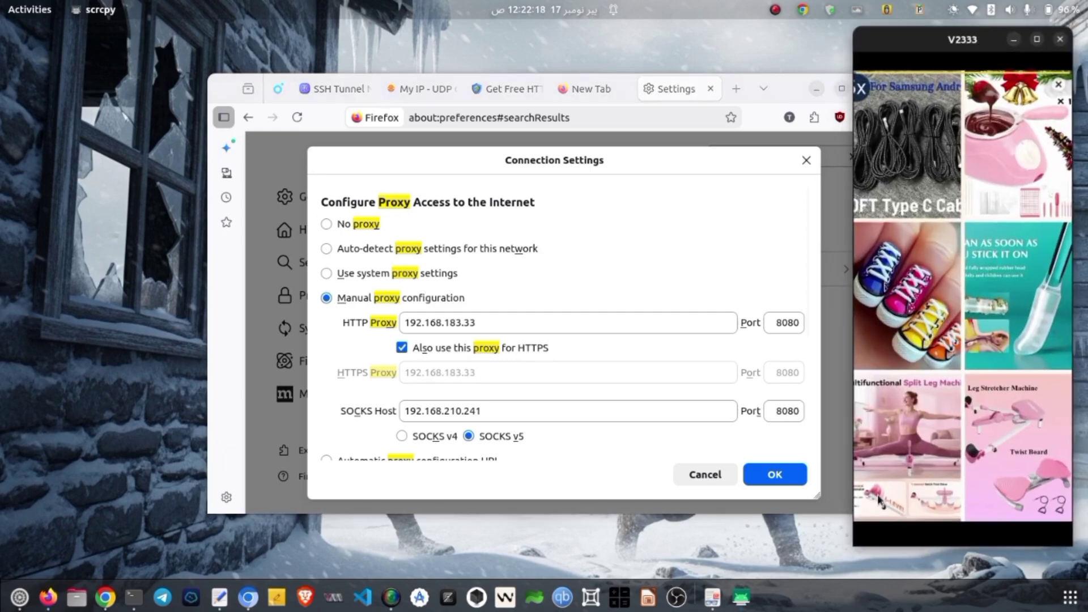
click(1058, 85)
click(1020, 535)
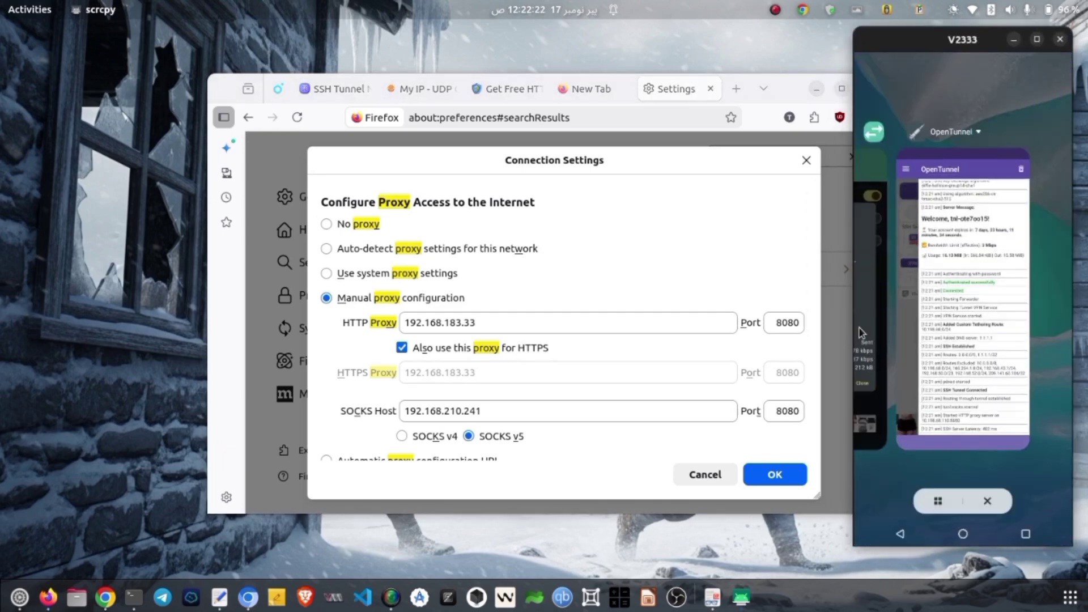
click(941, 265)
Set Firefox's HTTP proxy to 10.198.68.110 port 8081, confirm, and reload My IP showing 104.28.193.24.
click(20, 597)
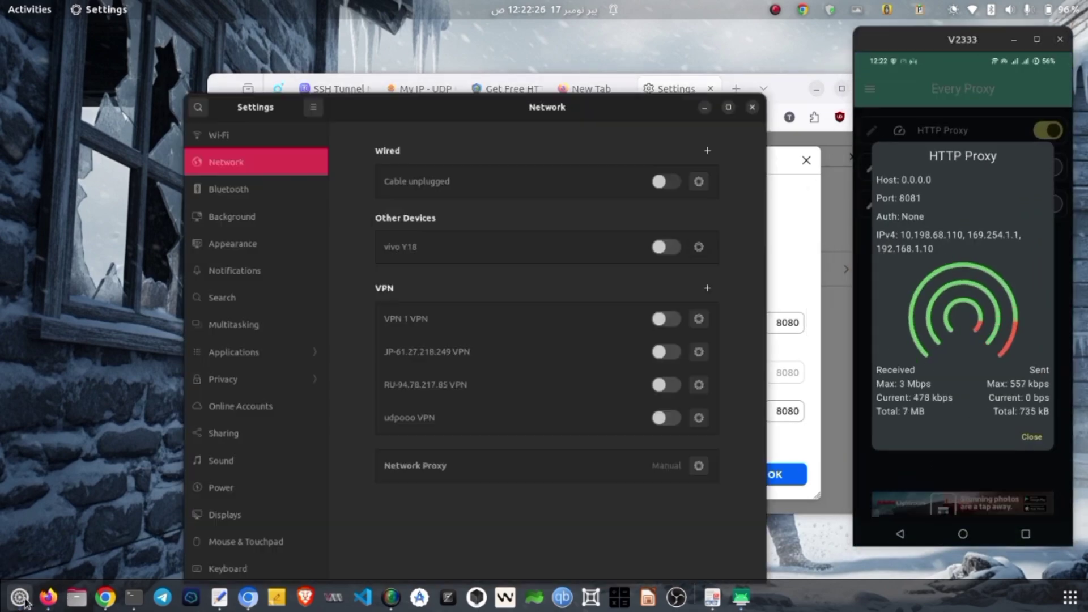
click(800, 444)
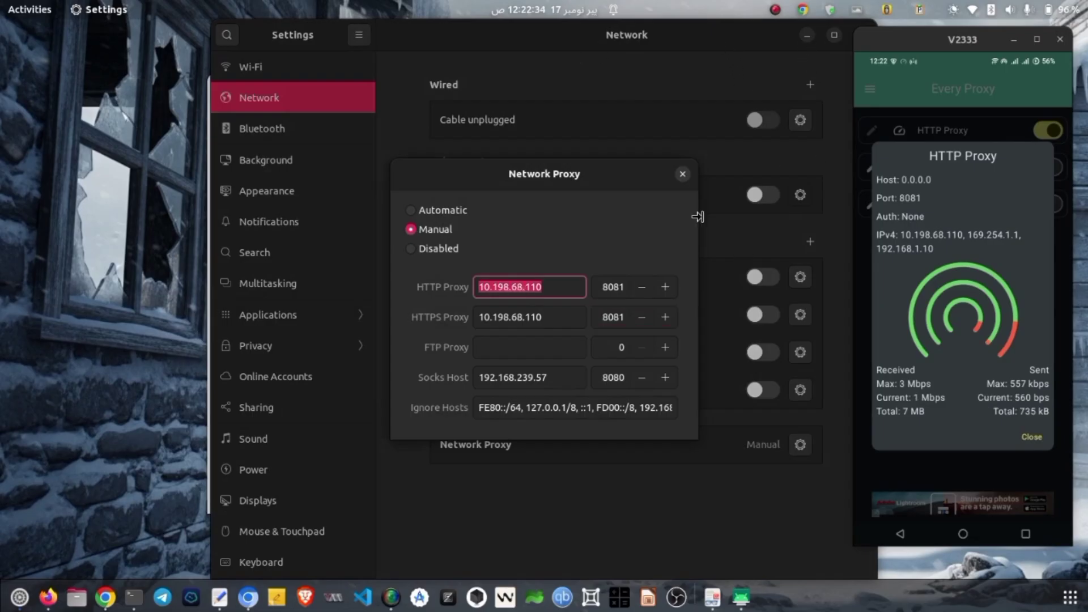
key(Escape)
key(alt+Tab)
triple_click(500, 330)
text(10.198.68.110)
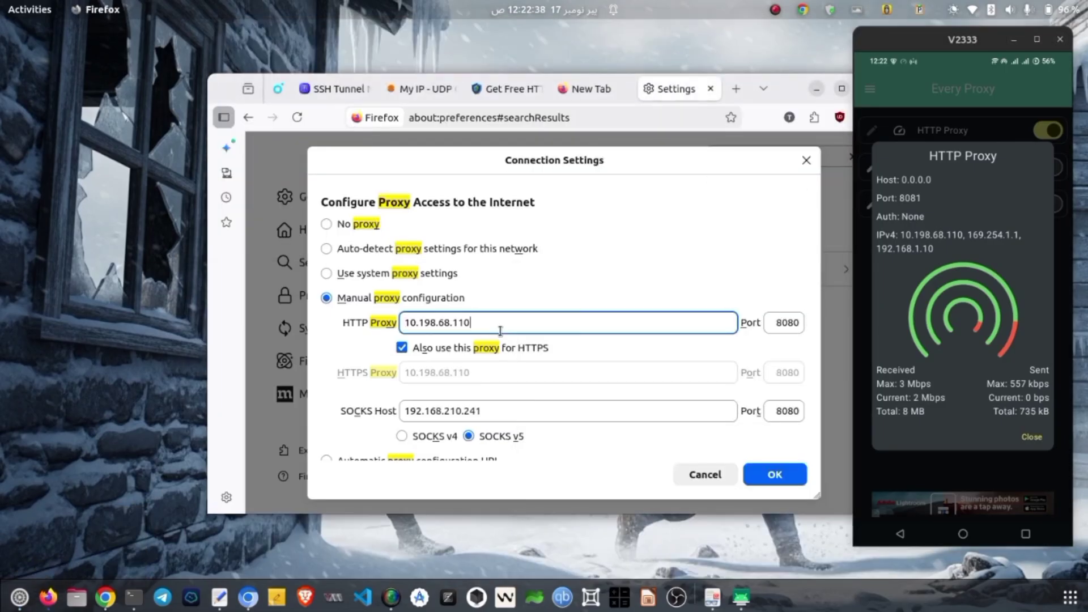
click(799, 324)
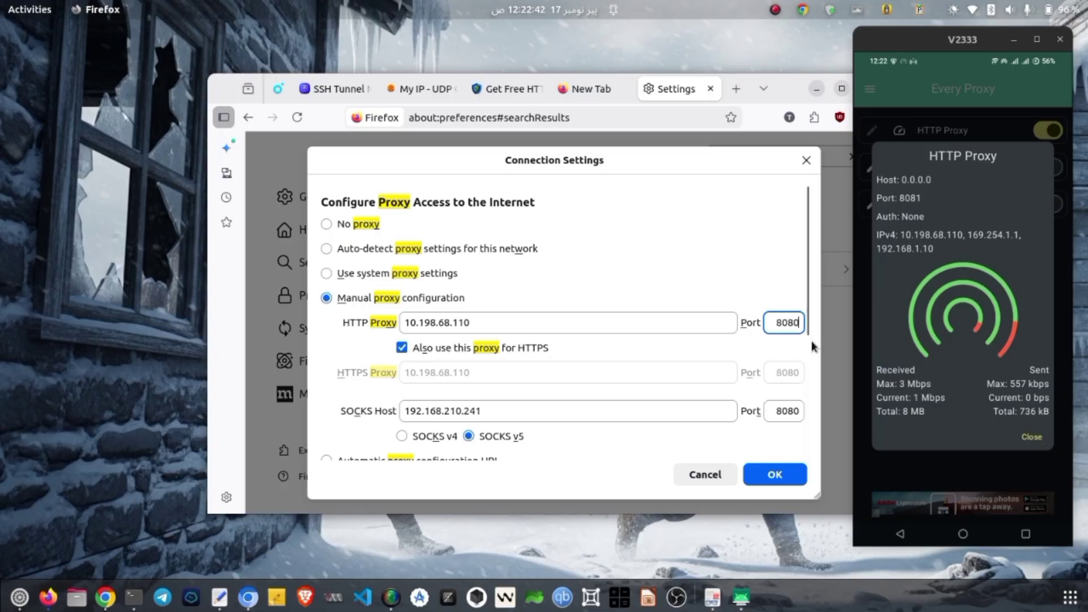
key(BackSpace)
text(1)
click(774, 474)
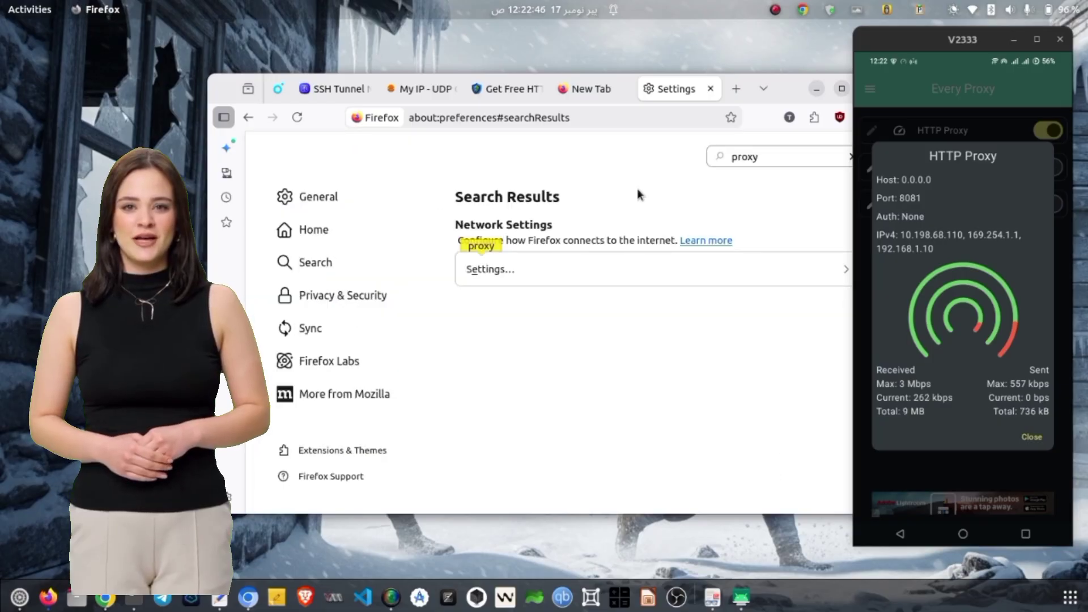
click(420, 89)
click(296, 117)
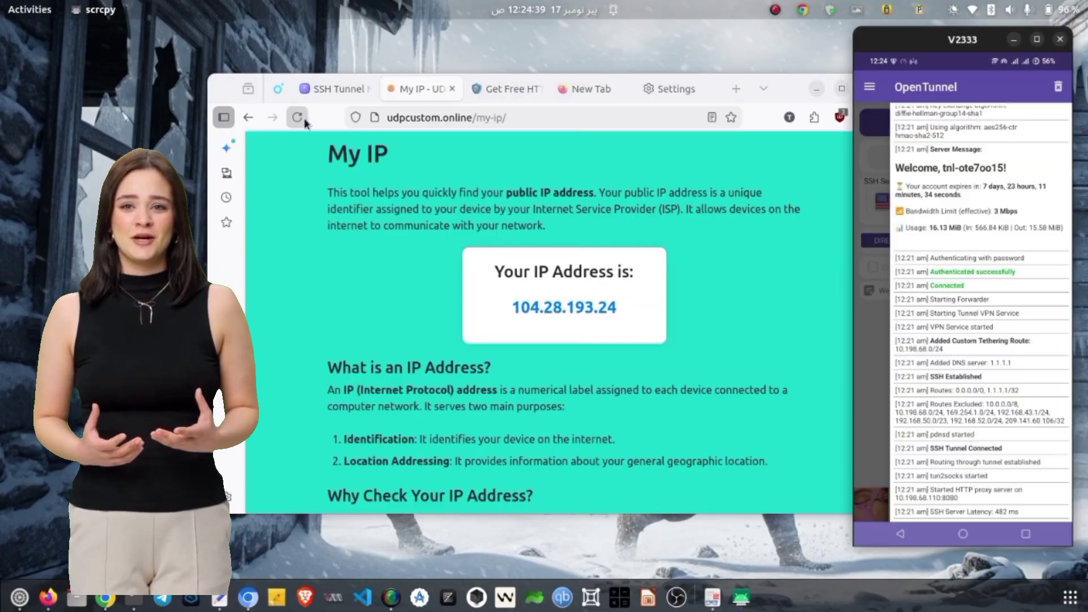